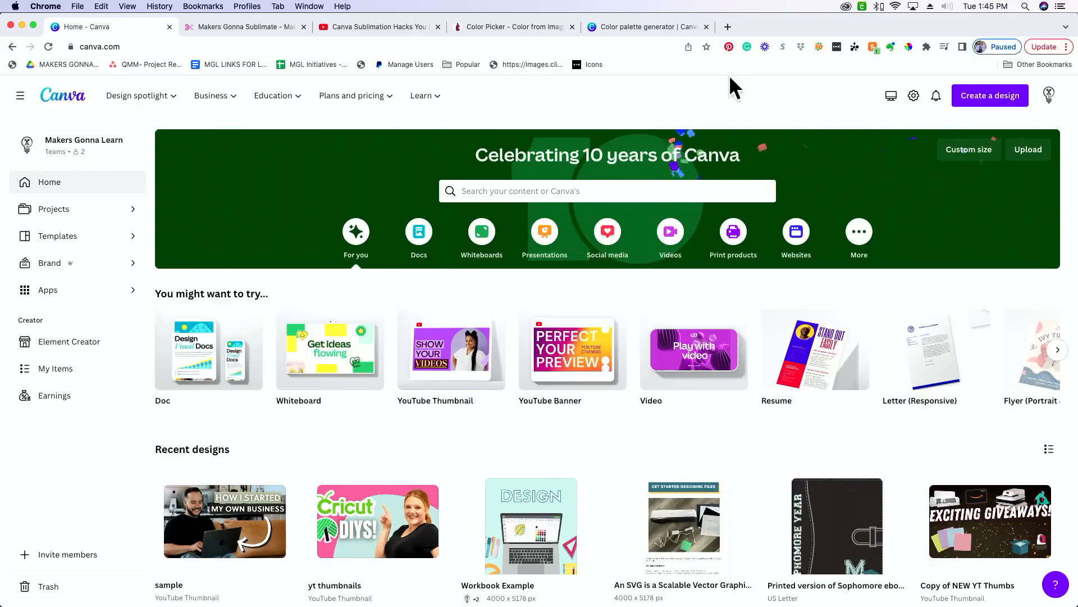
- Create a new custom-size design in inches, measuring 20.832 × 20.832 in
{"action": "left_click", "coordinate": [966, 99]}
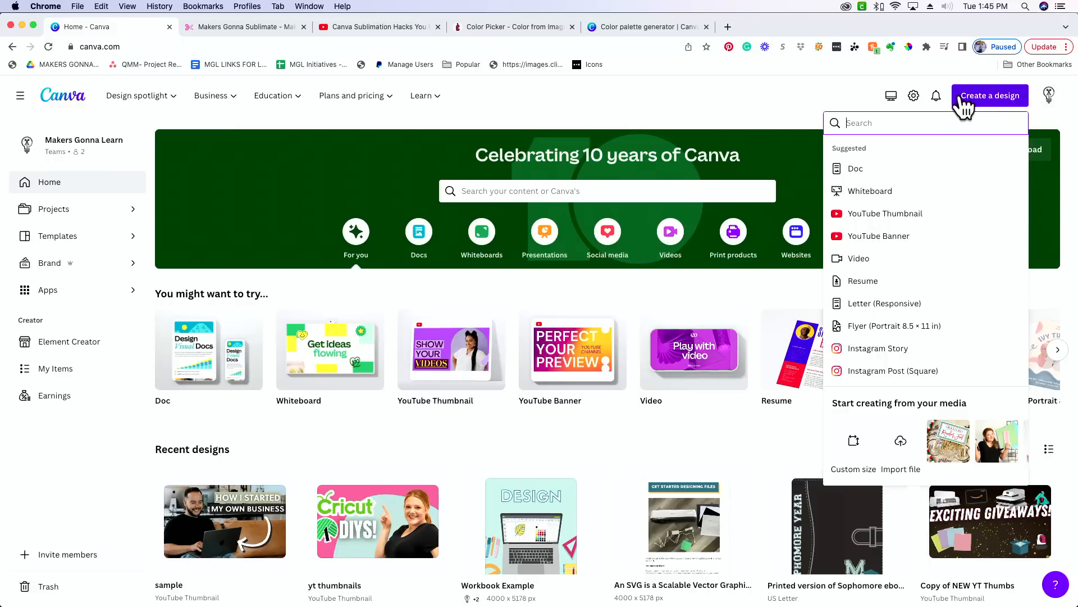
{"action": "left_click", "coordinate": [854, 451]}
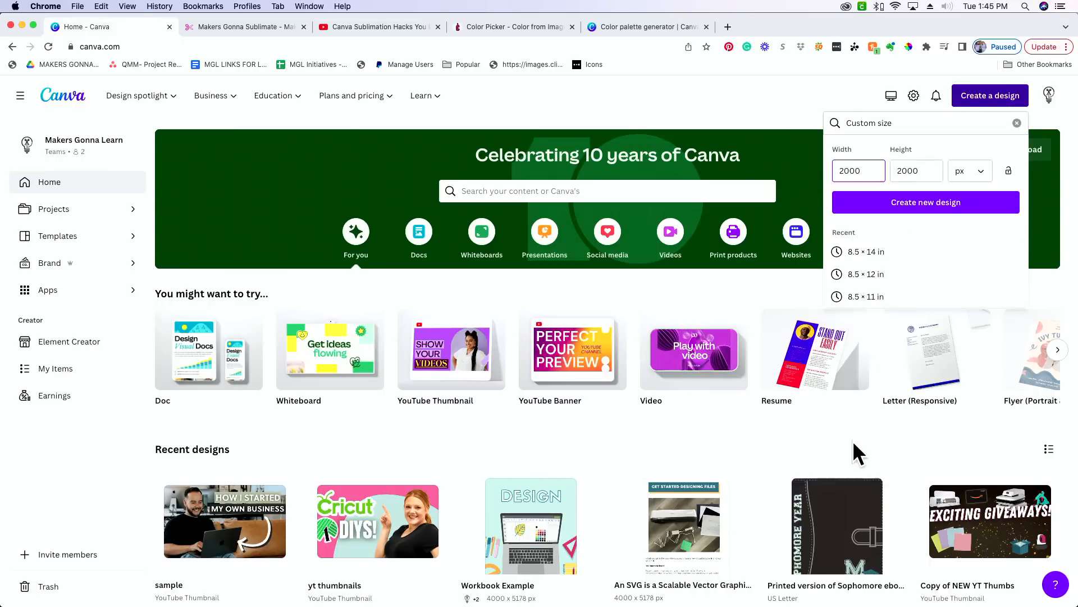
{"action": "left_click", "coordinate": [976, 180]}
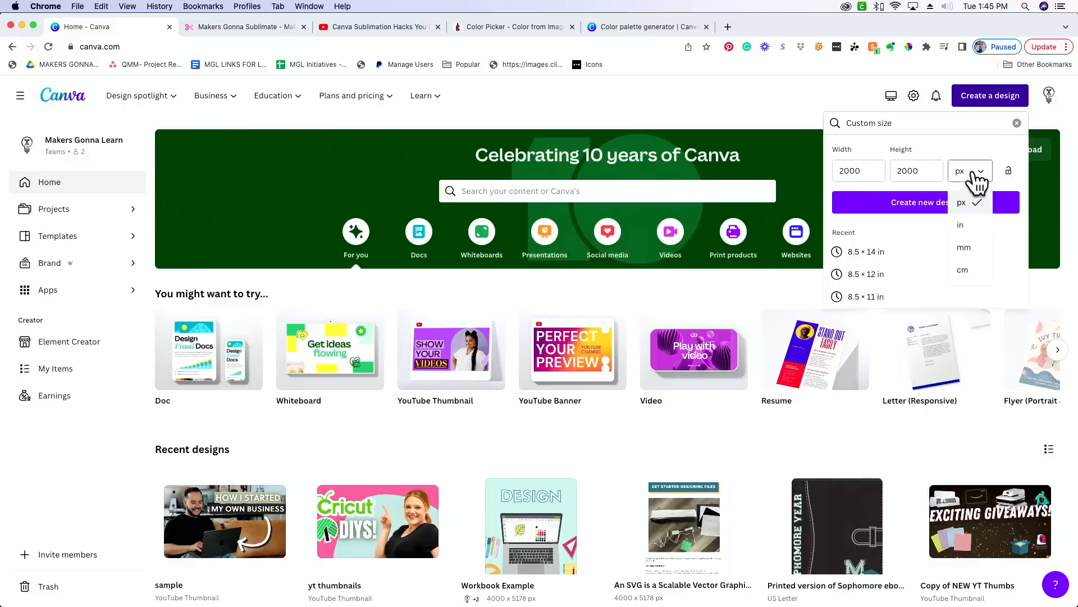
{"action": "left_click", "coordinate": [964, 228]}
{"action": "double_click", "coordinate": [863, 170]}
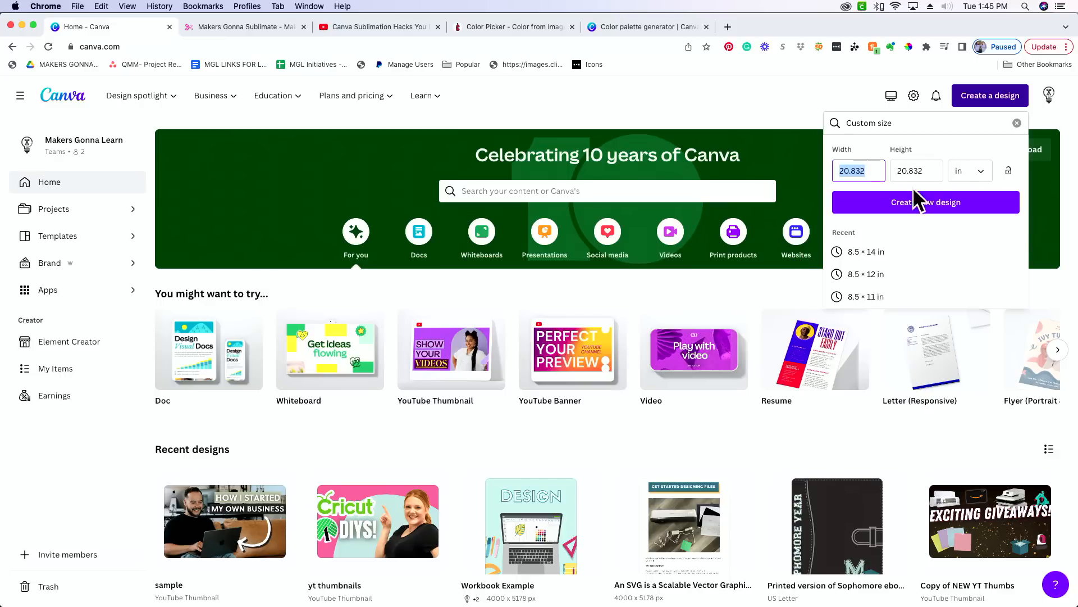
{"action": "left_click", "coordinate": [950, 204]}
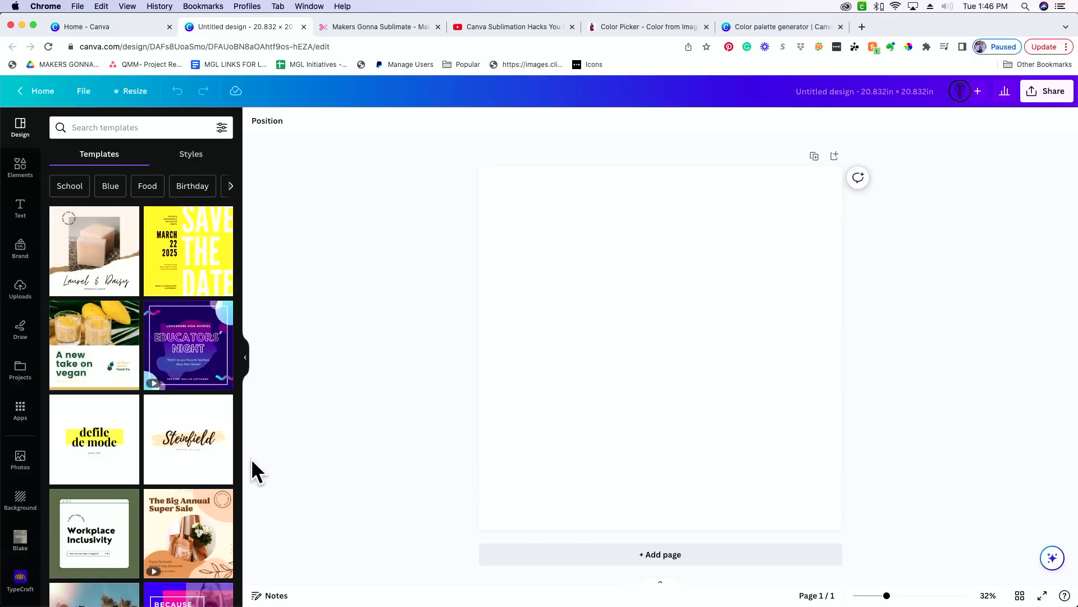
- Switch to Finder, bring up the 100 New Sublimation Files folder and enlarge its window to show more files
{"action": "mouse_move", "coordinate": [346, 604]}
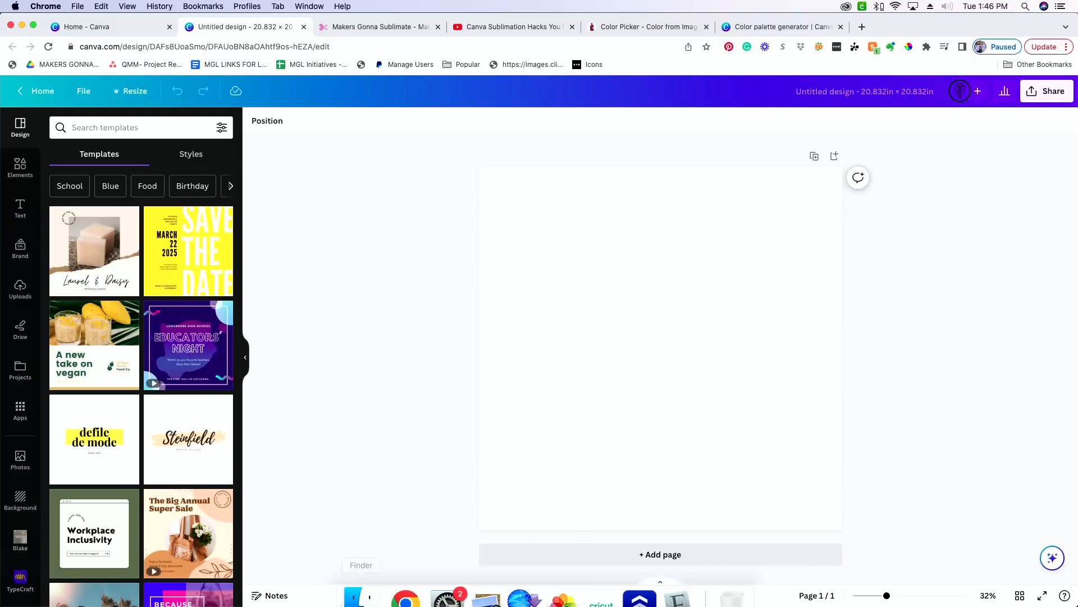
{"action": "left_click", "coordinate": [348, 594]}
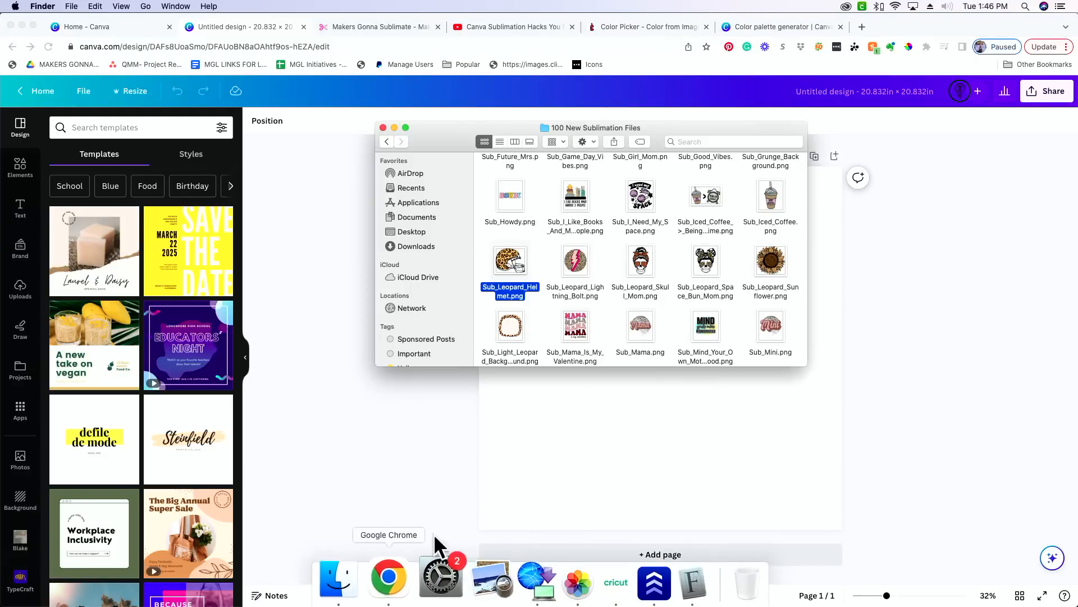
{"action": "left_click_drag", "start_coordinate": [448, 129], "coordinate": [393, 140]}
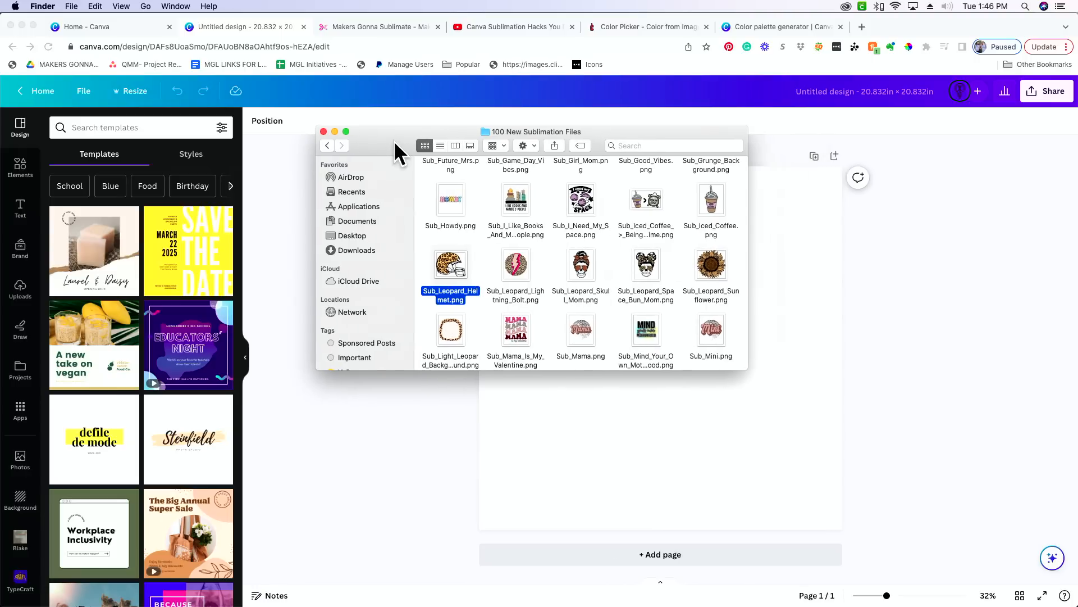
{"action": "scroll", "coordinate": [497, 271], "scroll_direction": "down", "scroll_amount": 5}
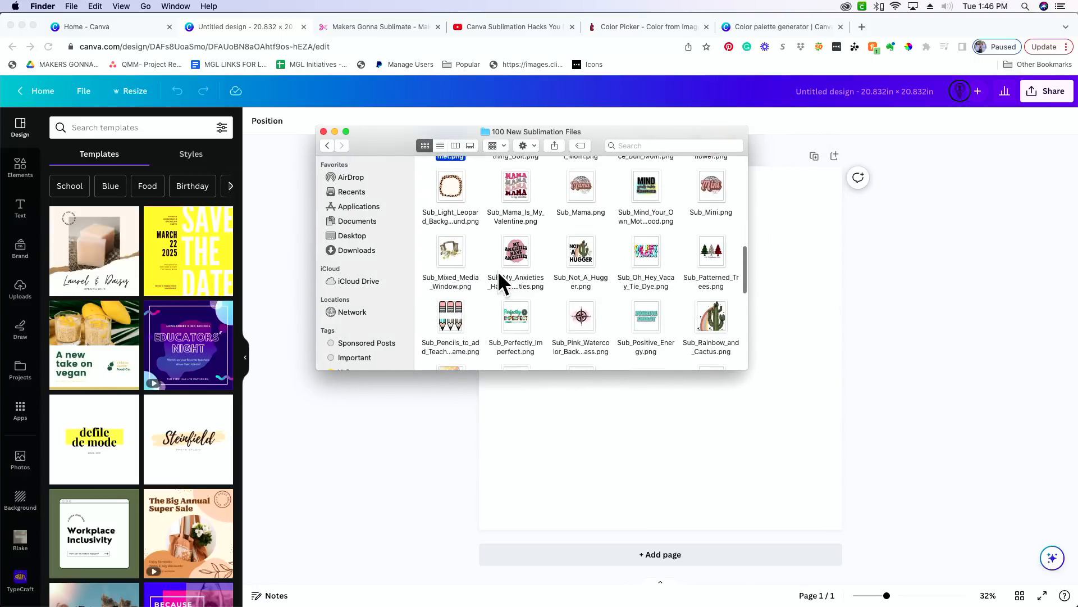
{"action": "scroll", "coordinate": [497, 270], "scroll_direction": "down", "scroll_amount": 4}
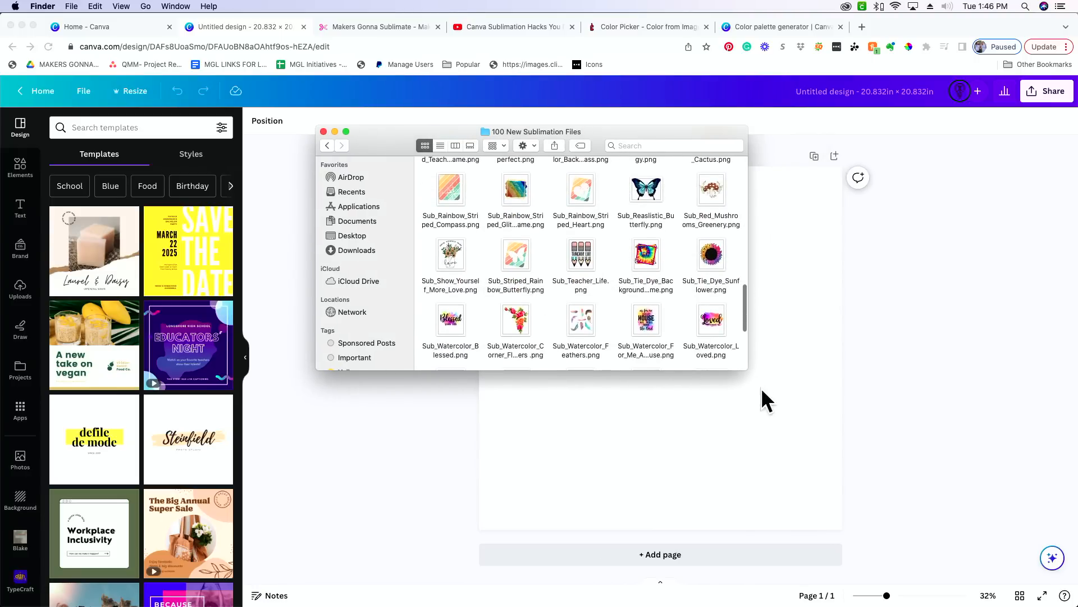
{"action": "left_click_drag", "start_coordinate": [743, 372], "coordinate": [978, 560]}
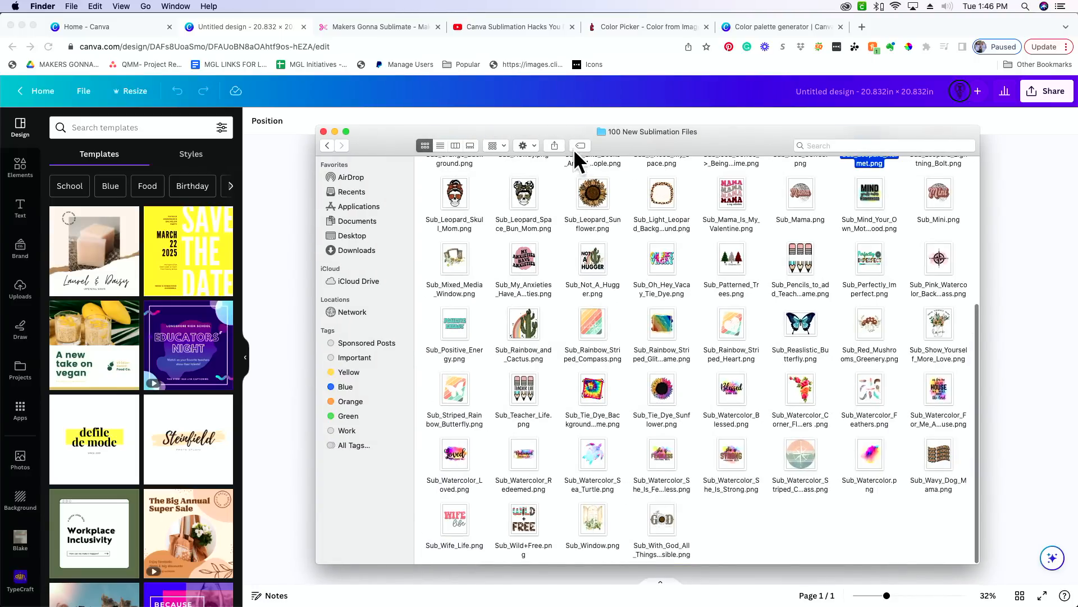
- Display the sublimation files folder in gallery view with large previews
{"action": "left_click", "coordinate": [527, 143]}
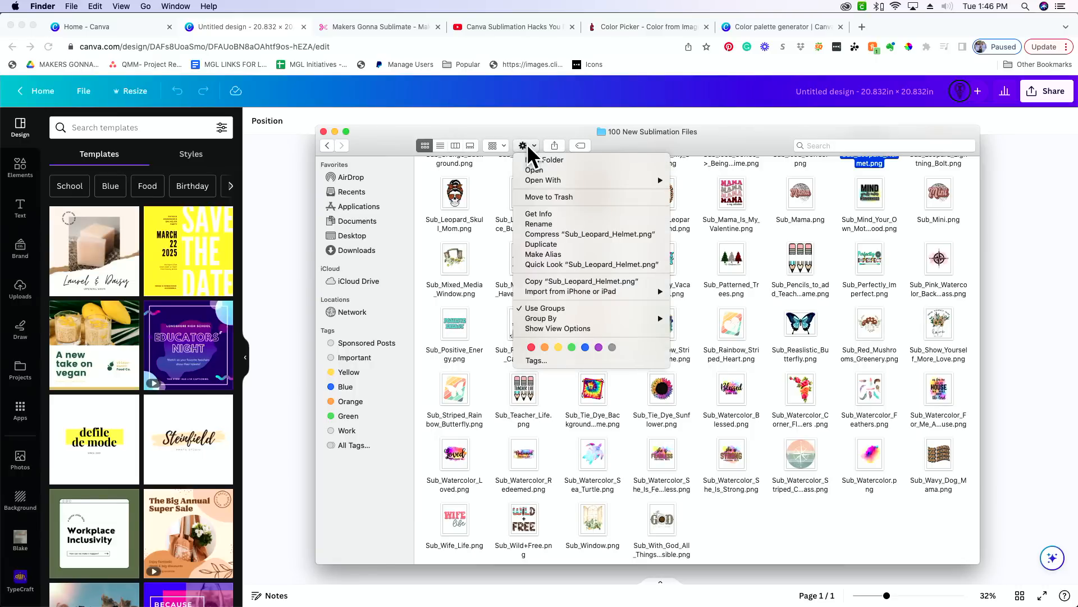
{"action": "left_click", "coordinate": [501, 144]}
{"action": "left_click", "coordinate": [500, 143]}
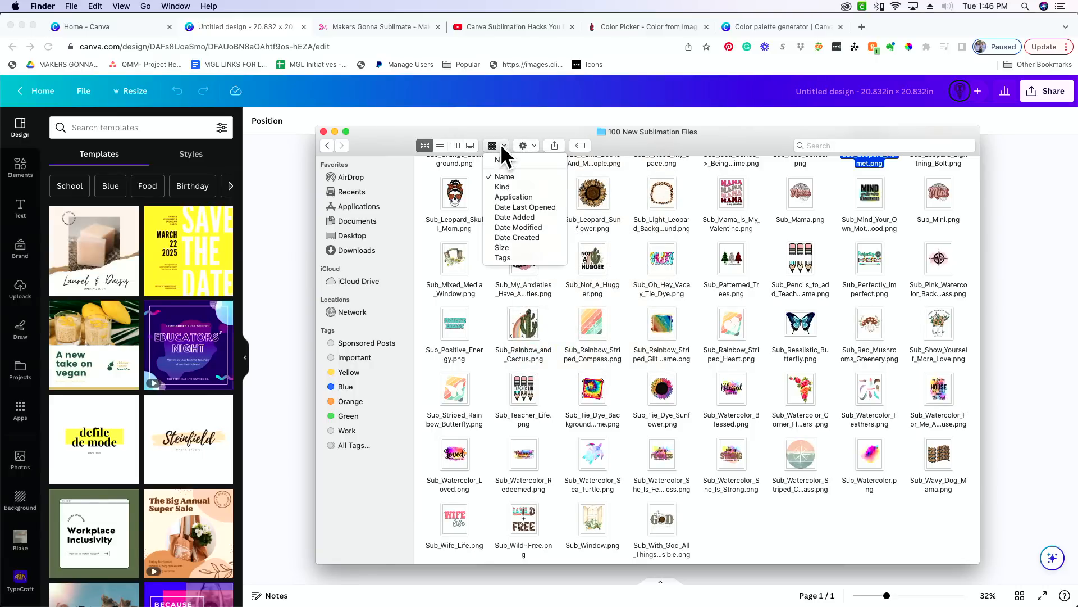
{"action": "left_click", "coordinate": [500, 144]}
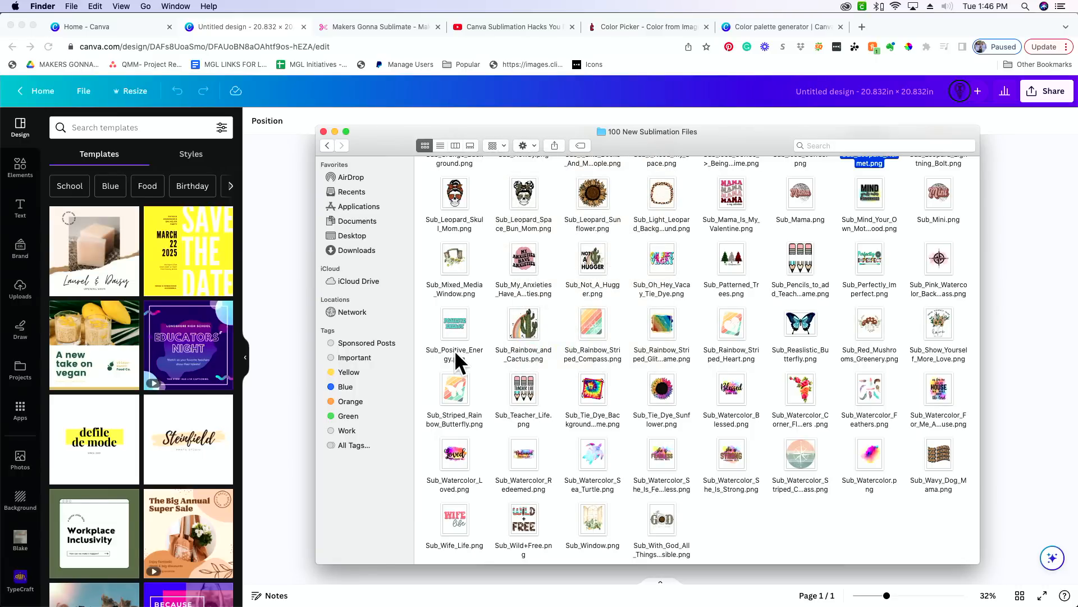
{"action": "left_click", "coordinate": [470, 145]}
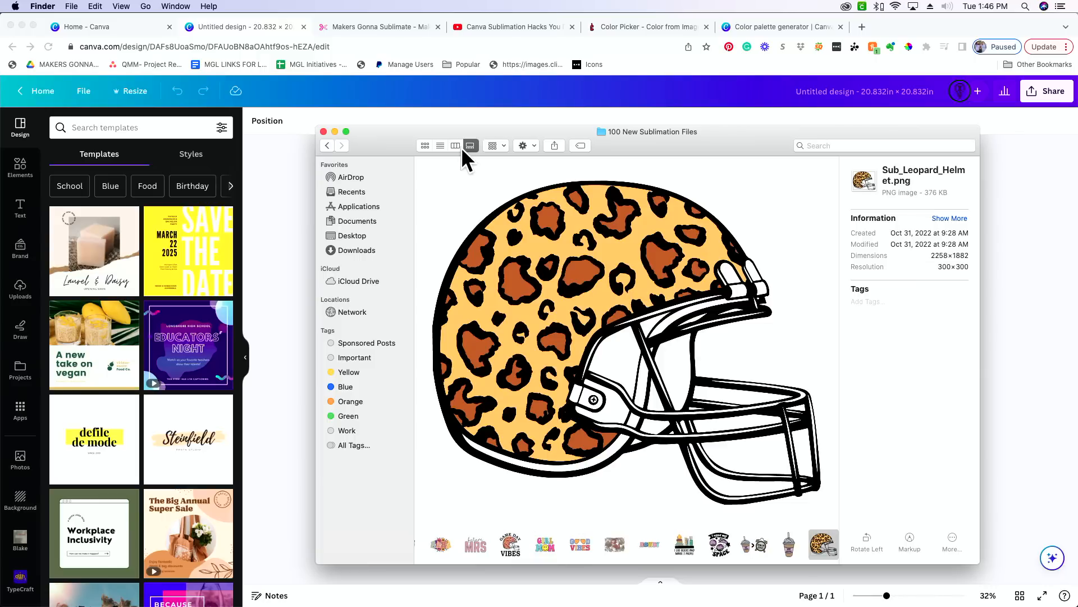
- Preview several of the sublimation designs, such as Sub_Floral_Mama.png, Sub_Howdy.png and Sub_Leopard_Sunflower.png, and browse the rest of the folder
{"action": "left_click", "coordinate": [439, 545]}
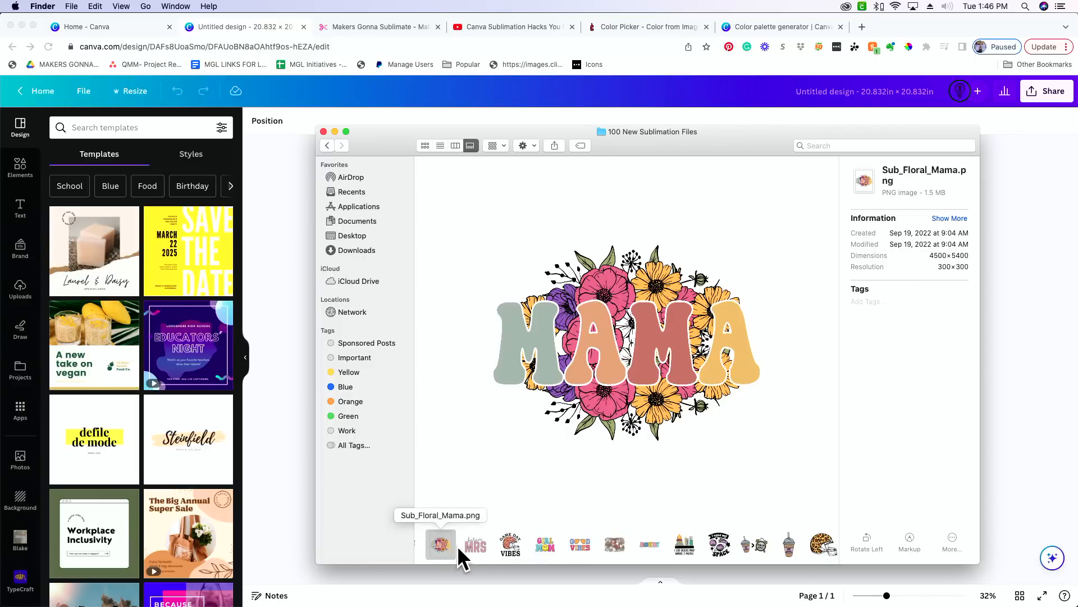
{"action": "left_click", "coordinate": [652, 546]}
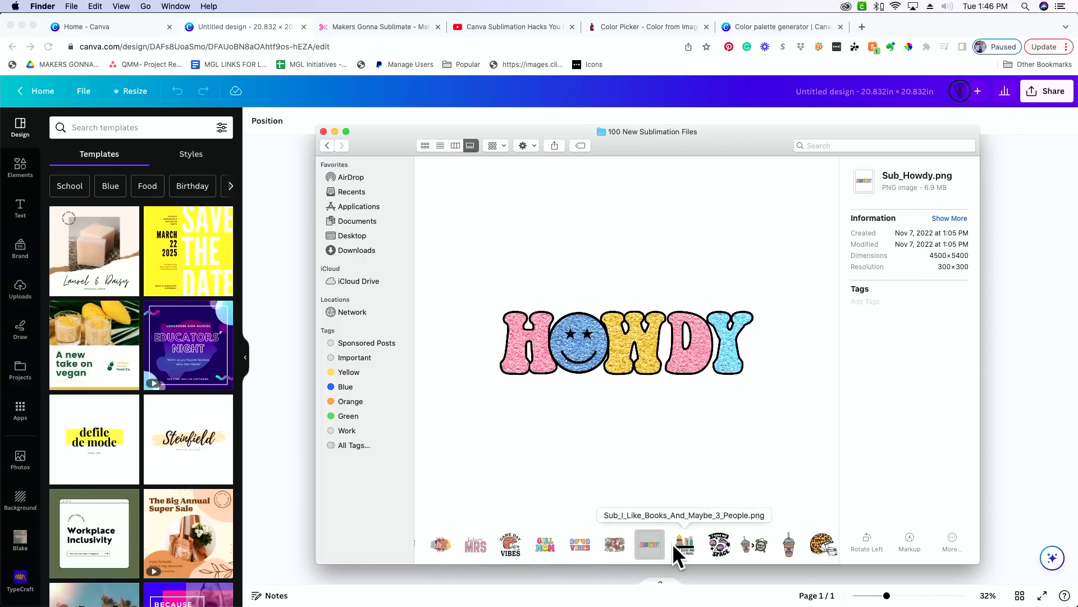
{"action": "left_click", "coordinate": [696, 545]}
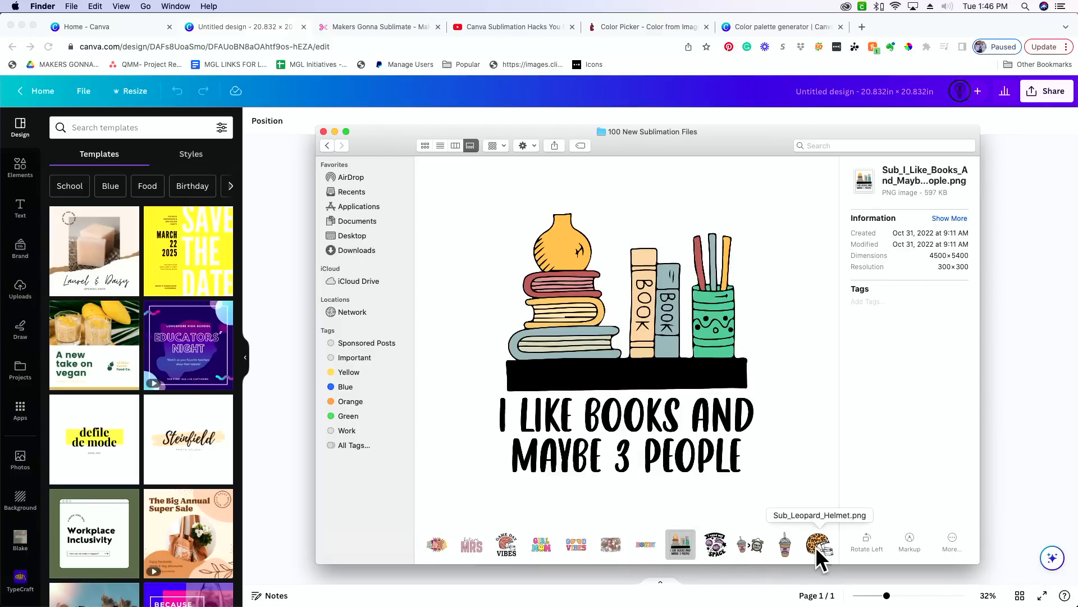
{"action": "left_click", "coordinate": [815, 547]}
{"action": "scroll", "coordinate": [804, 541], "scroll_direction": "right", "scroll_amount": 5}
{"action": "left_click", "coordinate": [674, 546]}
{"action": "left_click", "coordinate": [709, 545]}
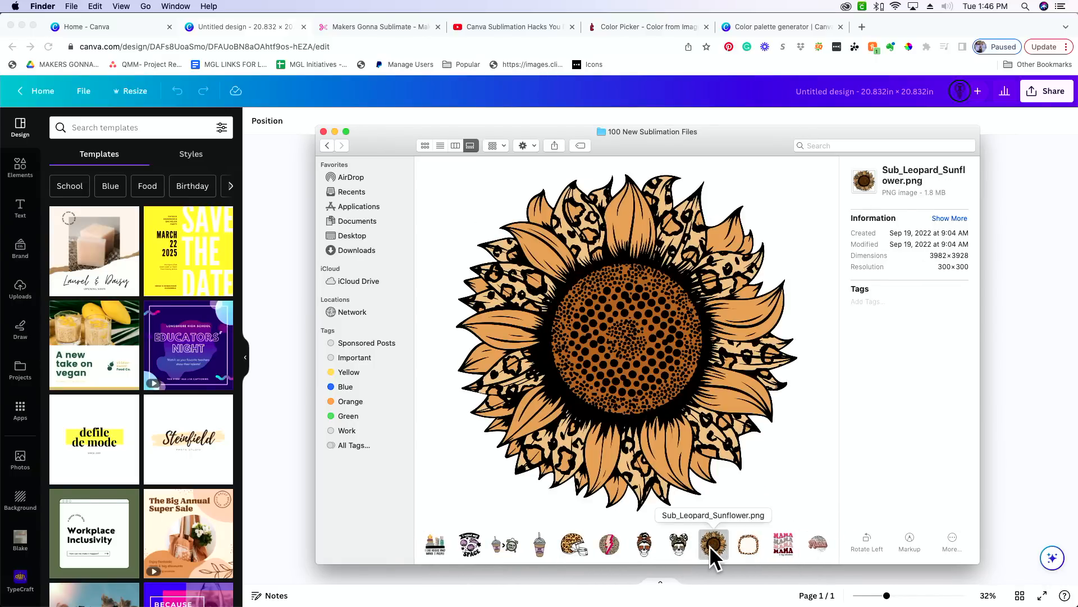
{"action": "left_click", "coordinate": [793, 544]}
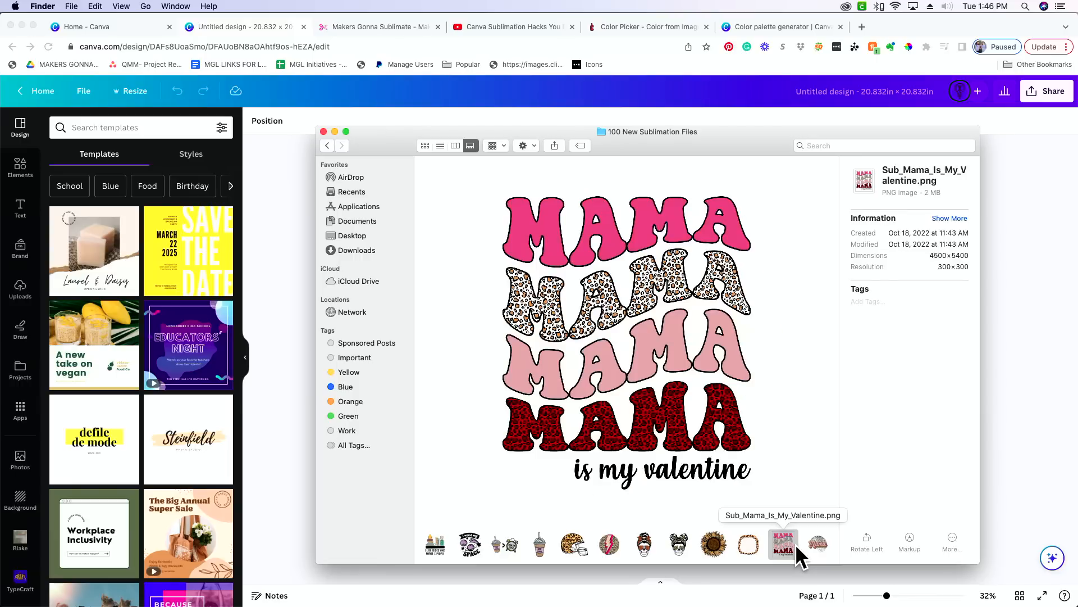
{"action": "scroll", "coordinate": [628, 548], "scroll_direction": "left", "scroll_amount": 5}
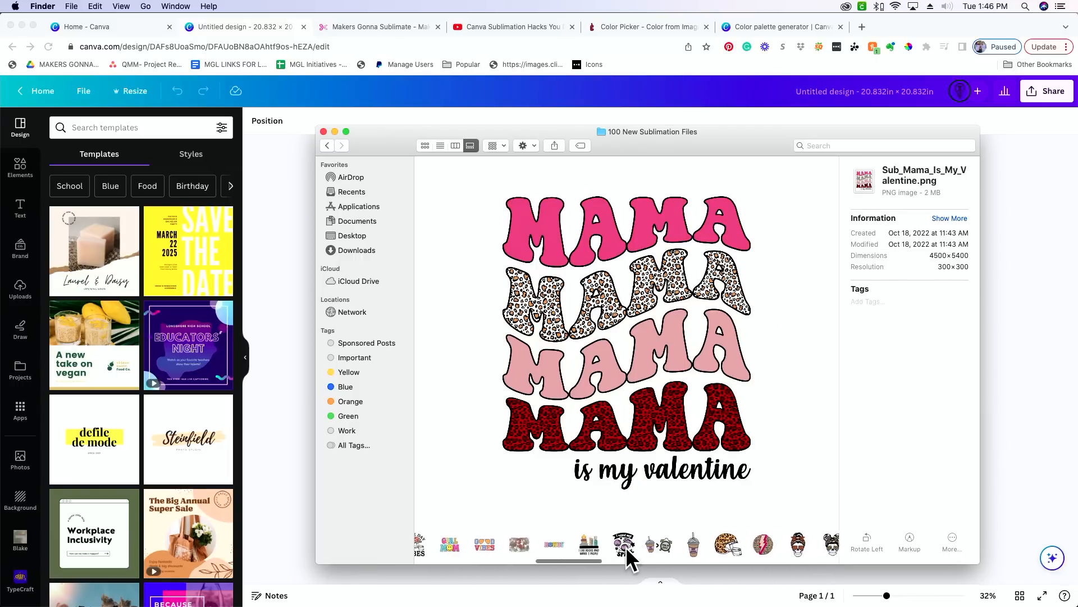
{"action": "scroll", "coordinate": [624, 547], "scroll_direction": "left", "scroll_amount": 5}
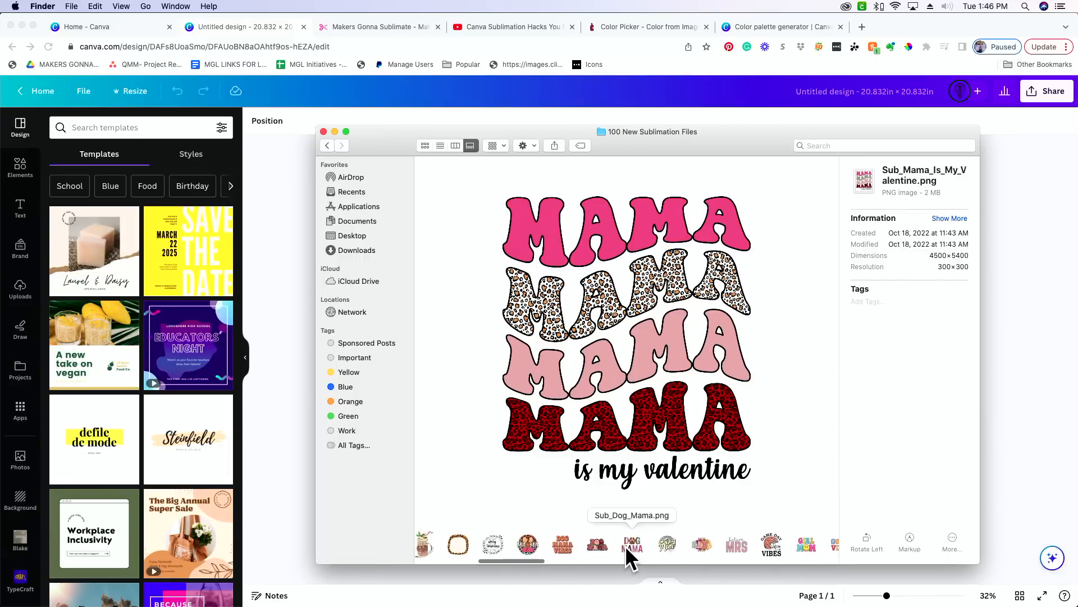
{"action": "scroll", "coordinate": [625, 544], "scroll_direction": "left", "scroll_amount": 5}
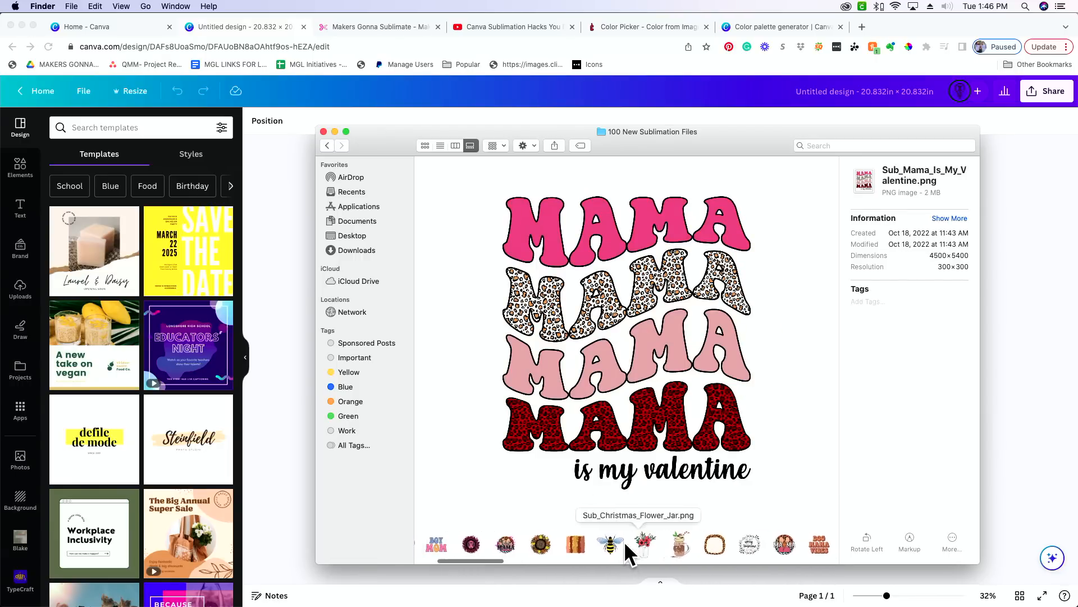
{"action": "scroll", "coordinate": [624, 542], "scroll_direction": "right", "scroll_amount": 3}
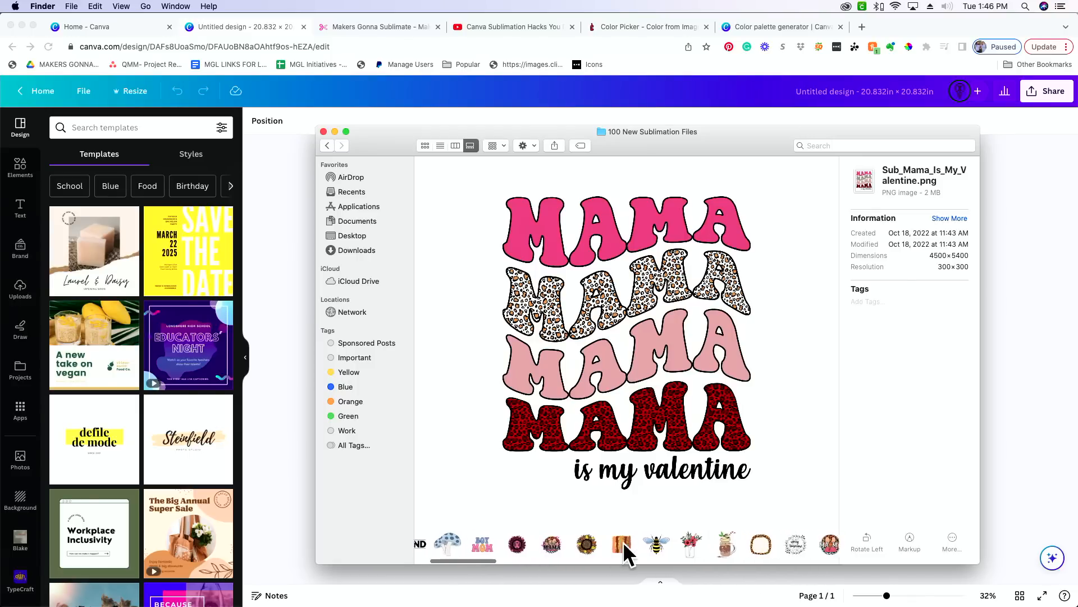
{"action": "scroll", "coordinate": [623, 543], "scroll_direction": "right", "scroll_amount": 5}
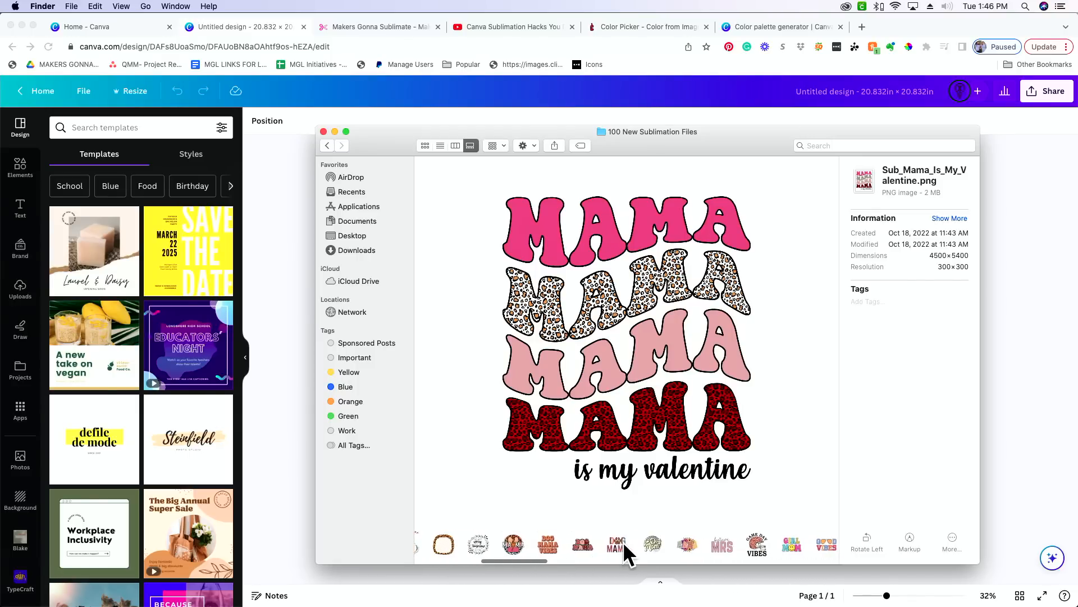
{"action": "scroll", "coordinate": [622, 541], "scroll_direction": "right", "scroll_amount": 5}
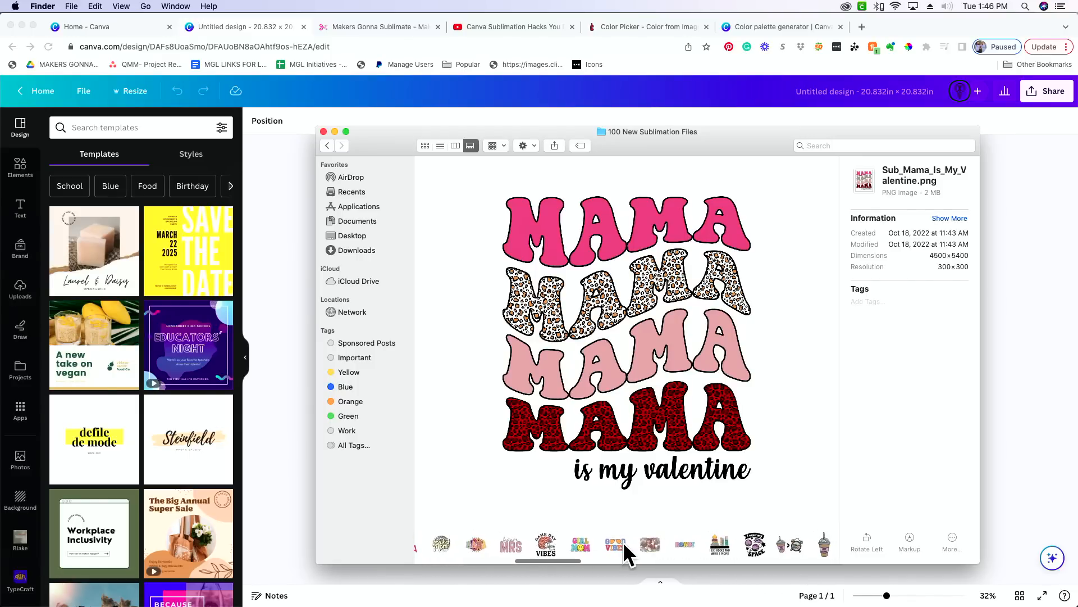
- Upload Sub_Leopard_Helmet.png from the Finder folder to the Canva design and place it on the blank page
{"action": "left_click", "coordinate": [739, 538]}
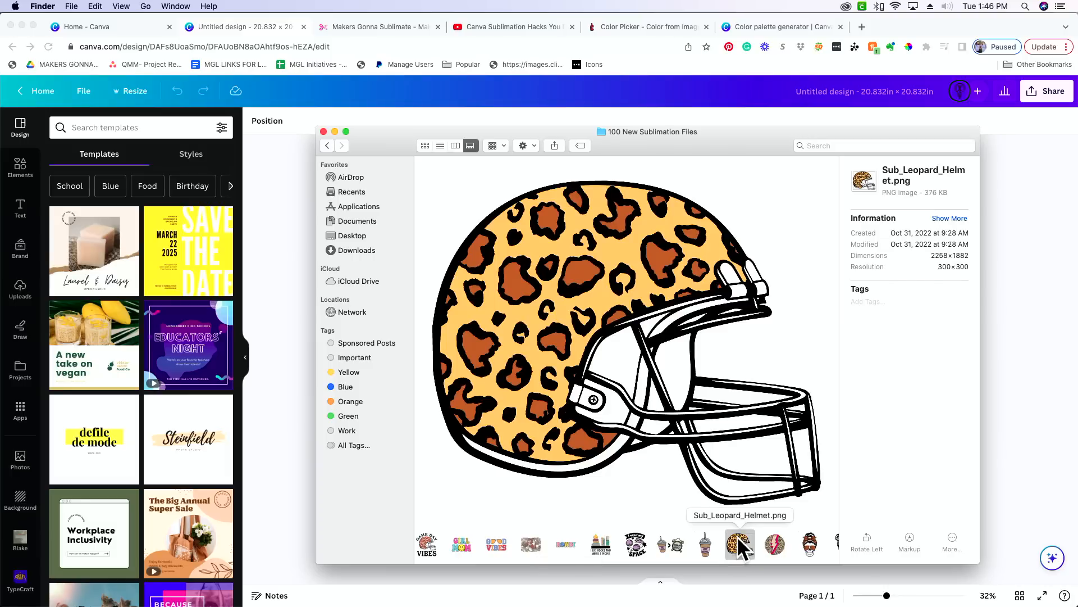
{"action": "left_click_drag", "start_coordinate": [377, 133], "coordinate": [588, 99]}
{"action": "left_click_drag", "start_coordinate": [953, 517], "coordinate": [460, 412]}
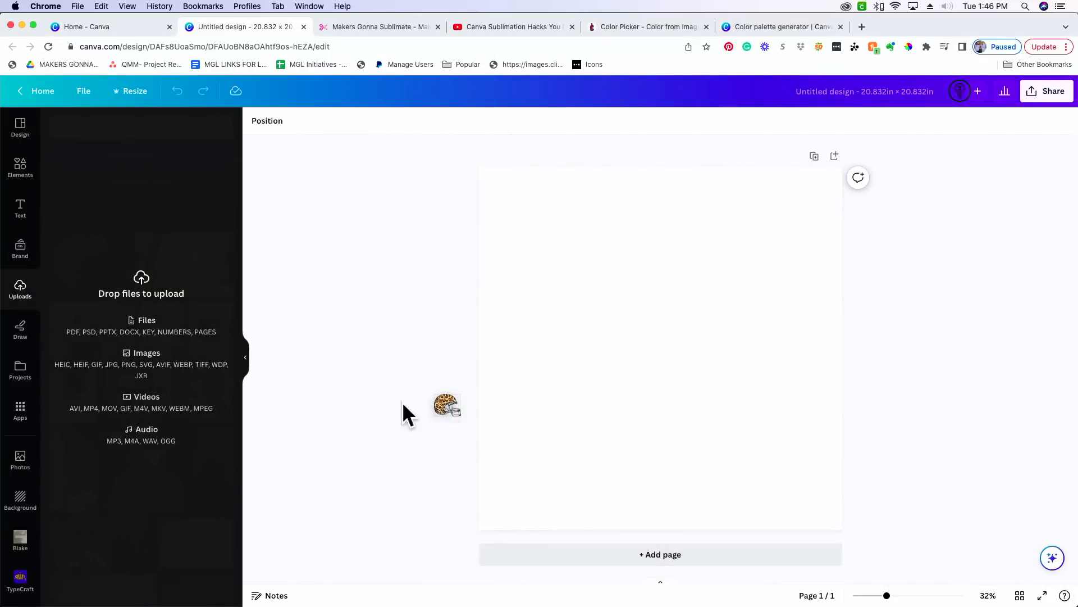
{"action": "left_click_drag", "start_coordinate": [561, 397], "coordinate": [559, 396]}
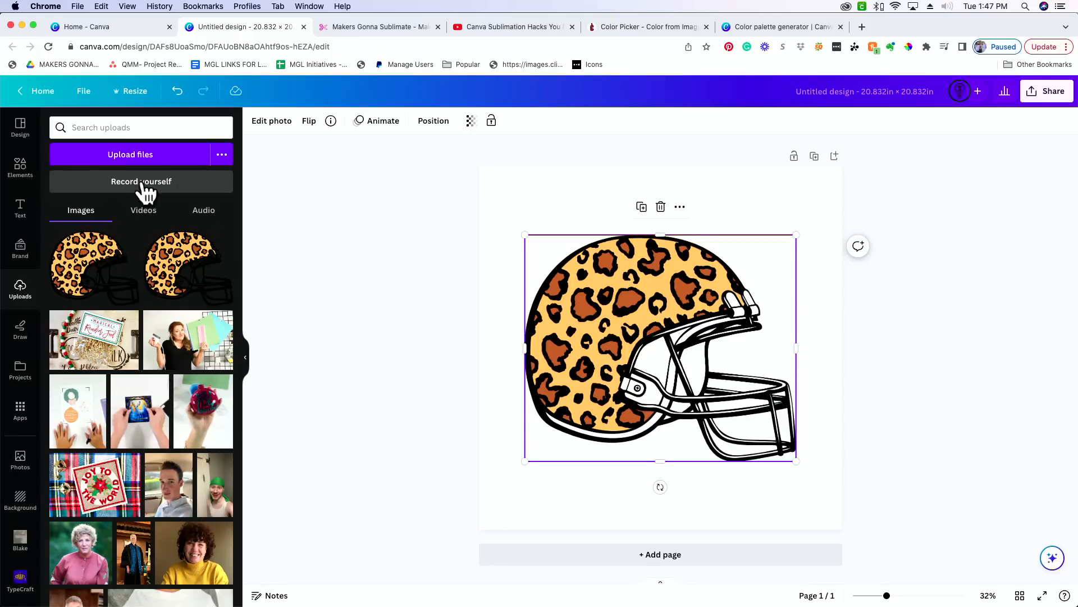
- Collapse the uploads list and move the leopard helmet to the upper part of the page, leaving space beneath it
{"action": "left_click", "coordinate": [246, 358]}
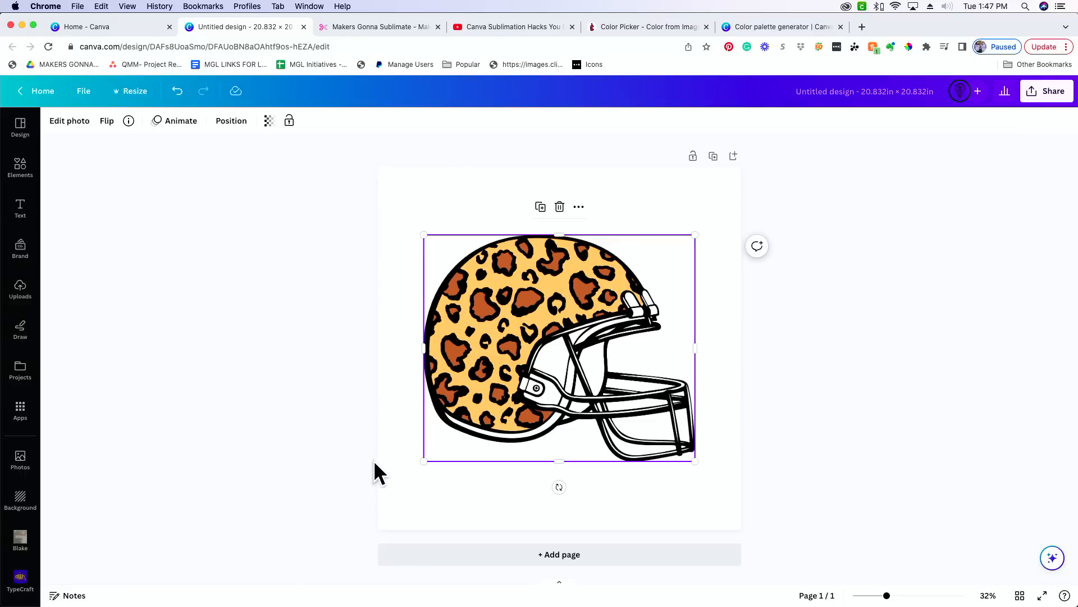
{"action": "left_click_drag", "start_coordinate": [547, 314], "coordinate": [551, 319]}
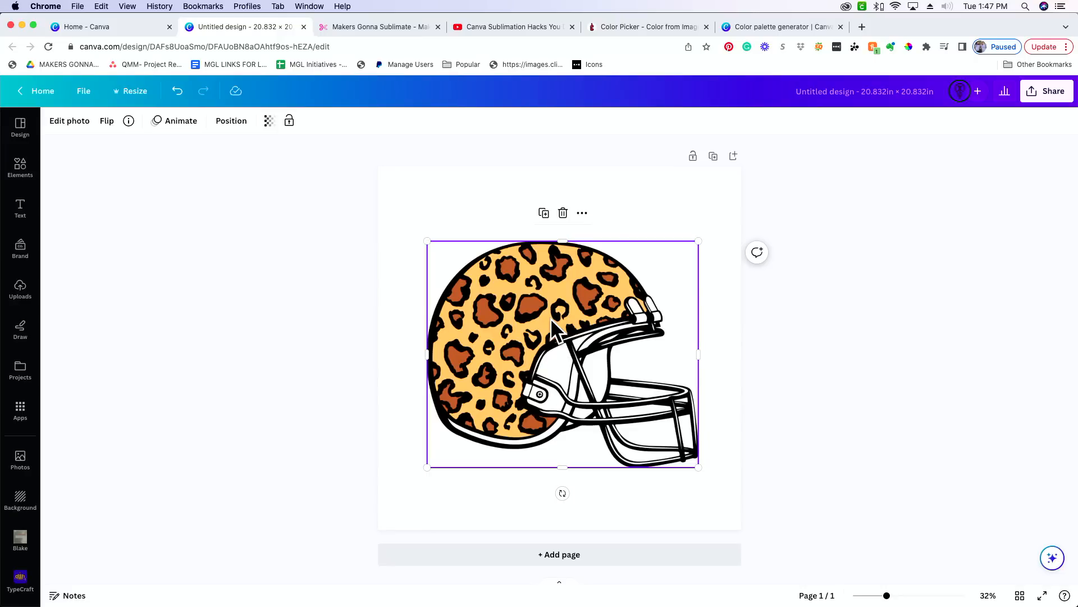
{"action": "left_click_drag", "start_coordinate": [551, 318], "coordinate": [555, 261]}
- Add a text box reading "Go Vols!" below the helmet and enlarge it to a font size of about 218
{"action": "left_click", "coordinate": [16, 214]}
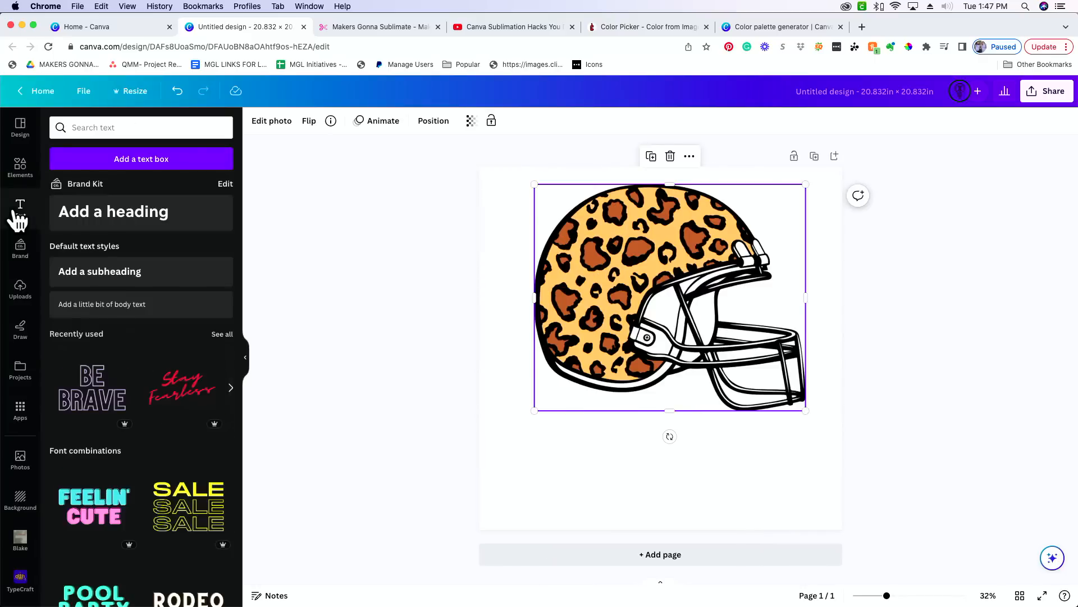
{"action": "left_click", "coordinate": [164, 159]}
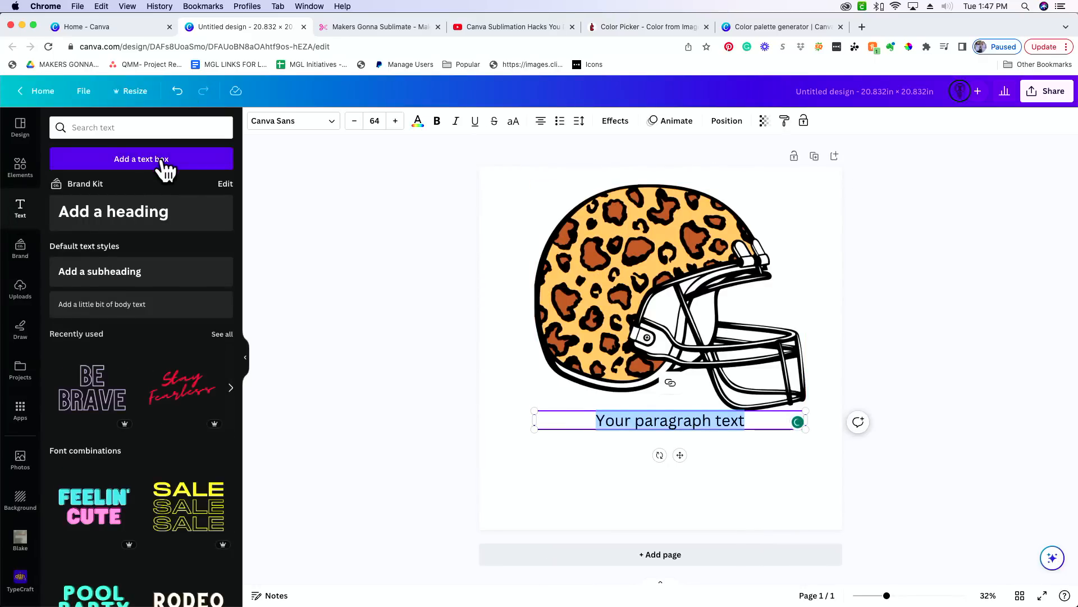
{"action": "type", "text": "Go Vol"}
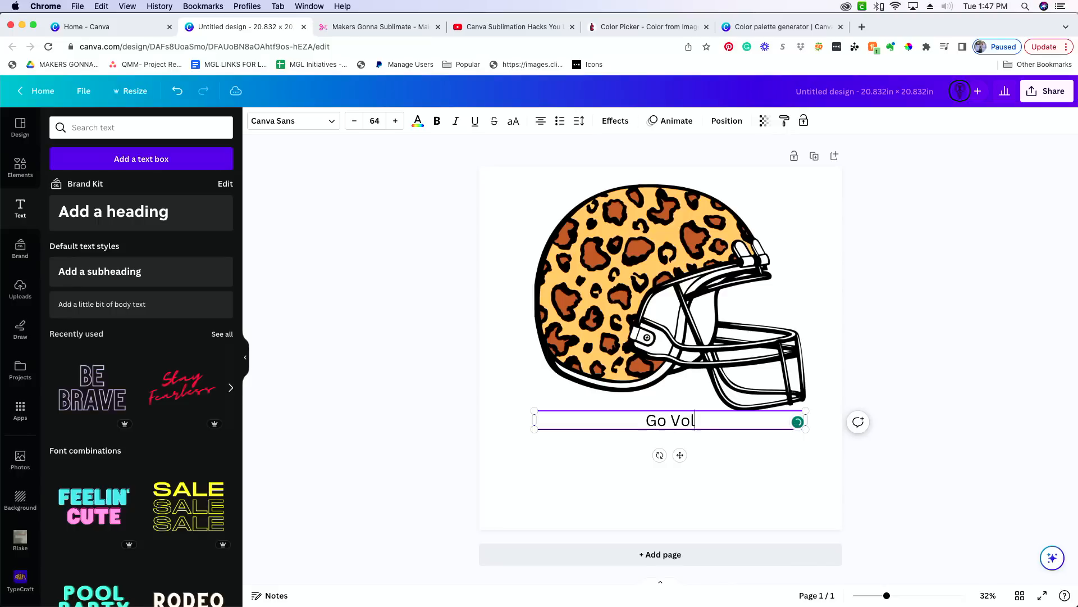
{"action": "type", "text": "s!"}
{"action": "left_click_drag", "start_coordinate": [533, 420], "coordinate": [515, 474]}
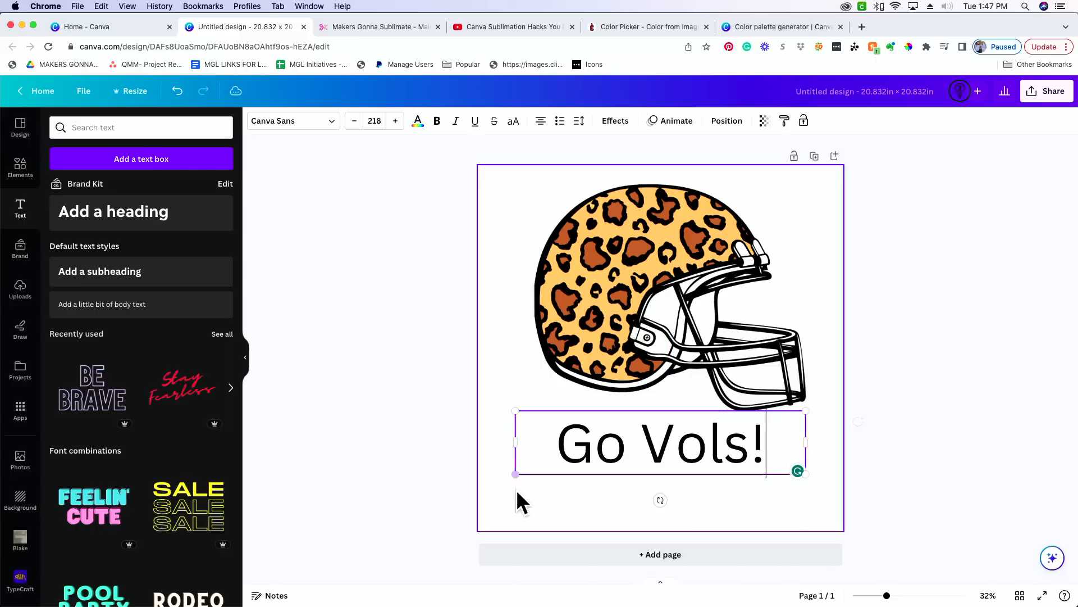
- Lower the "Go Vols!" text slightly beneath the helmet and try the fonts Anton, Air Travelers Personal Use and Bold and Proud on it
{"action": "left_click", "coordinate": [405, 439]}
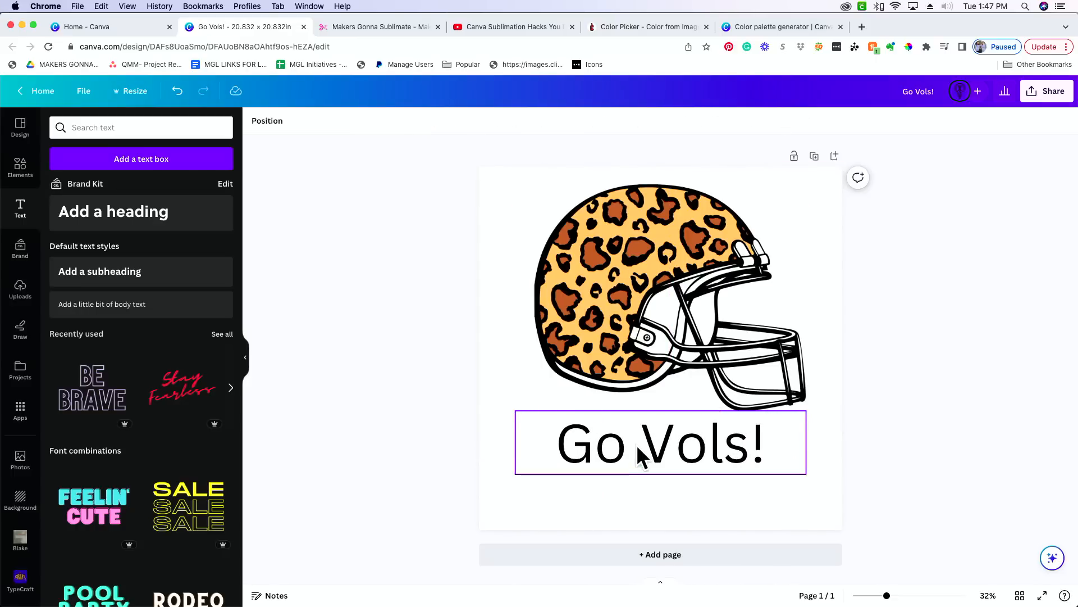
{"action": "left_click_drag", "start_coordinate": [636, 445], "coordinate": [637, 465]}
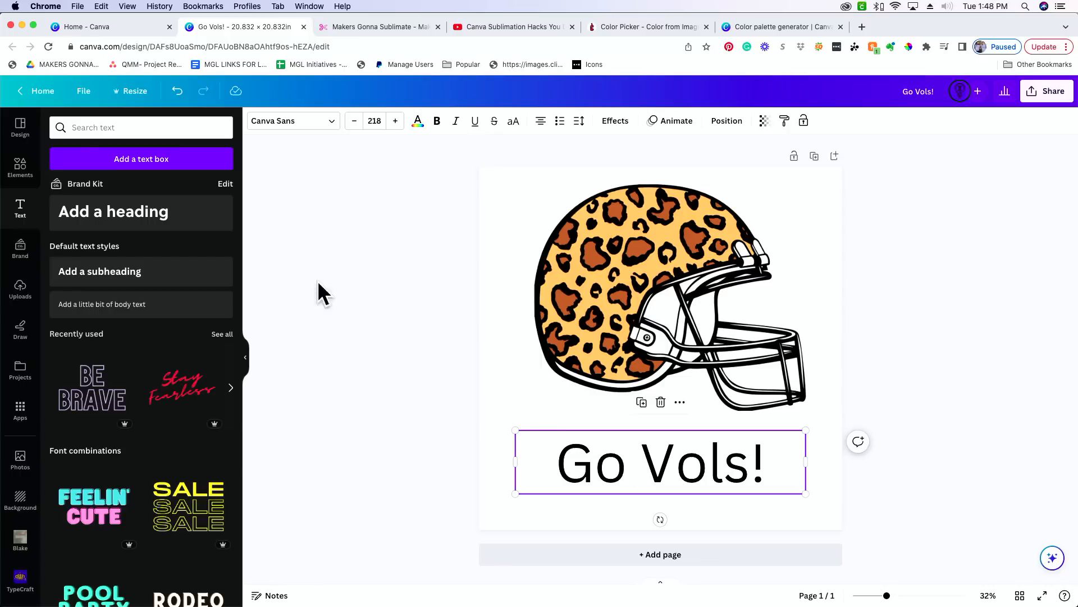
{"action": "left_click", "coordinate": [296, 129]}
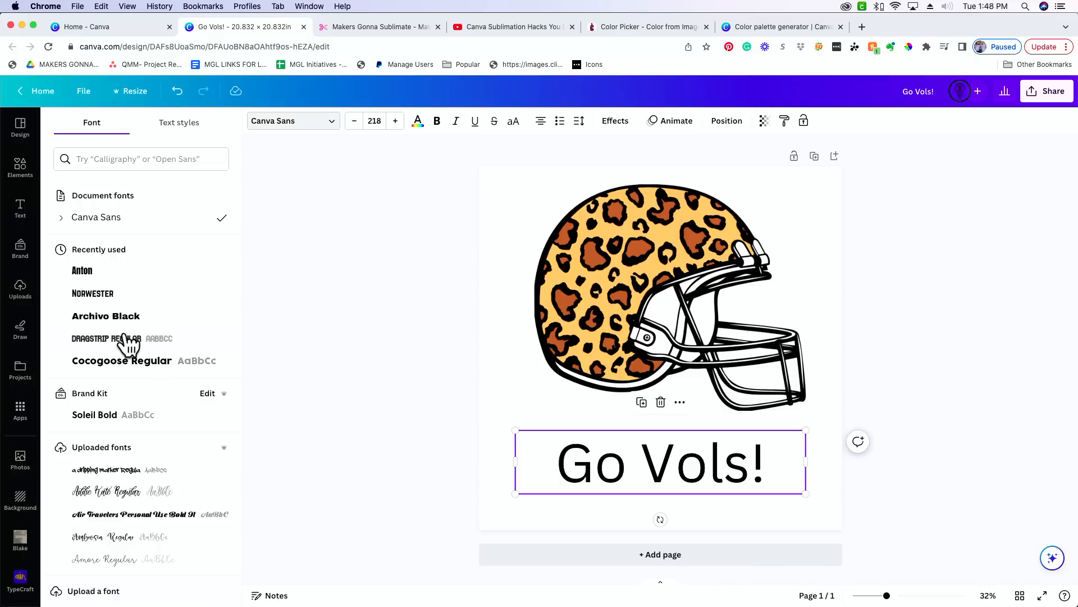
{"action": "left_click", "coordinate": [119, 275]}
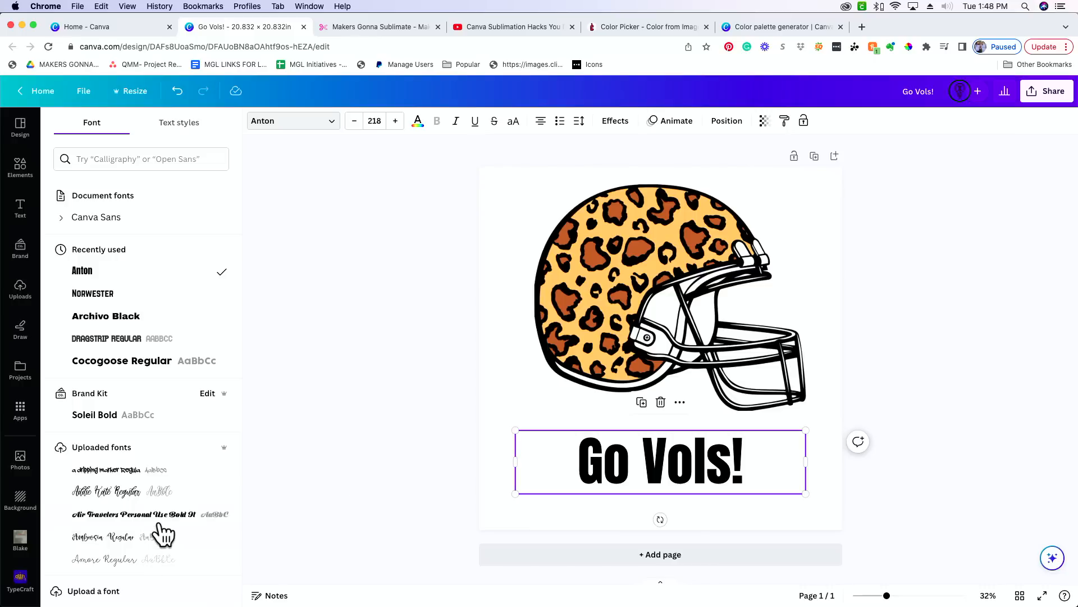
{"action": "left_click", "coordinate": [135, 515]}
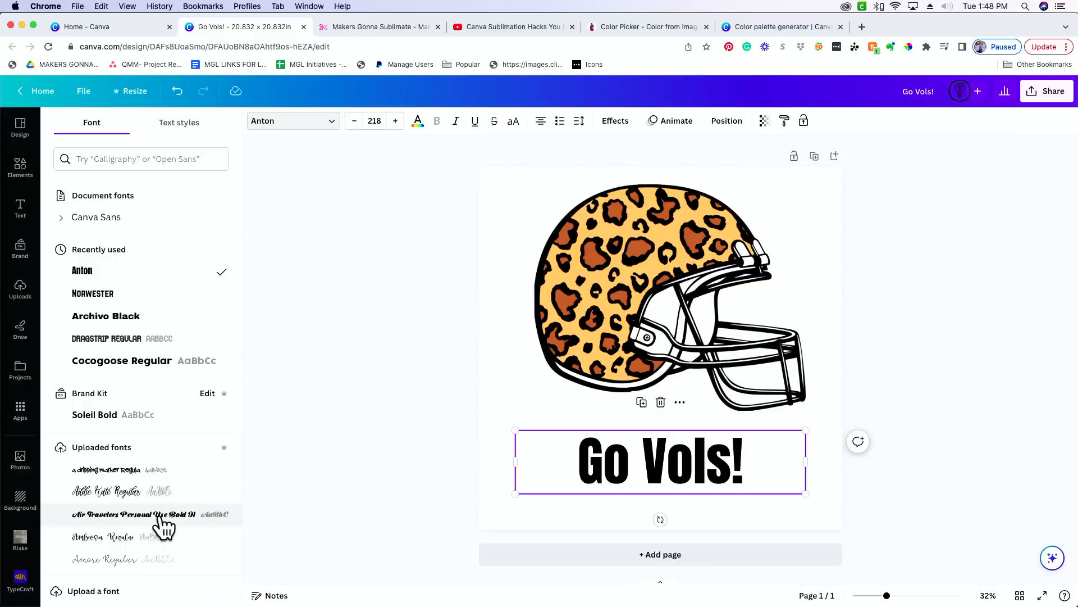
{"action": "scroll", "coordinate": [164, 524], "scroll_direction": "down", "scroll_amount": 3}
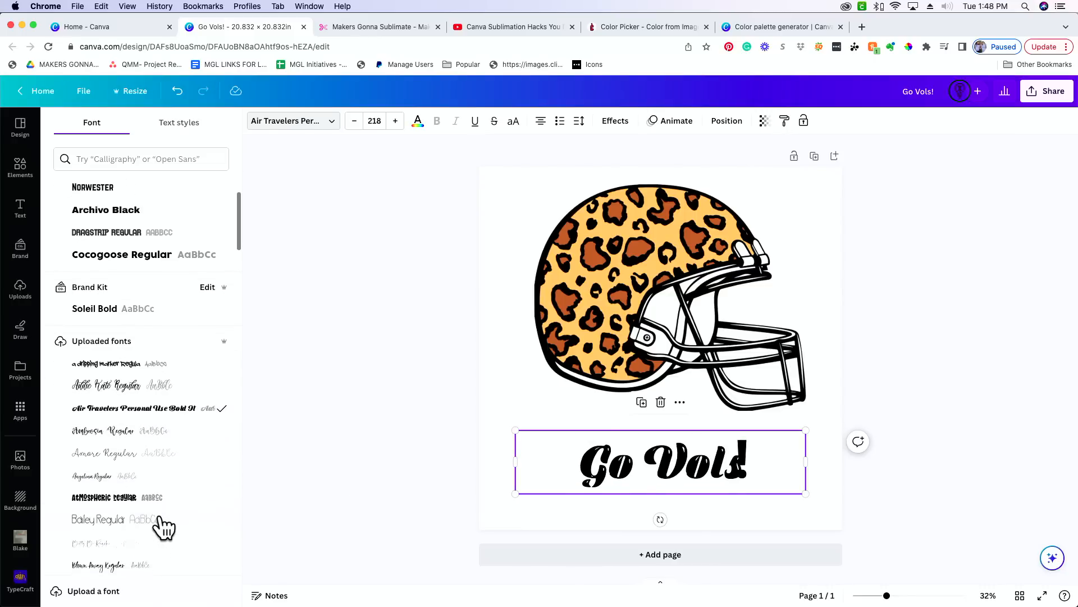
{"action": "left_click", "coordinate": [187, 542]}
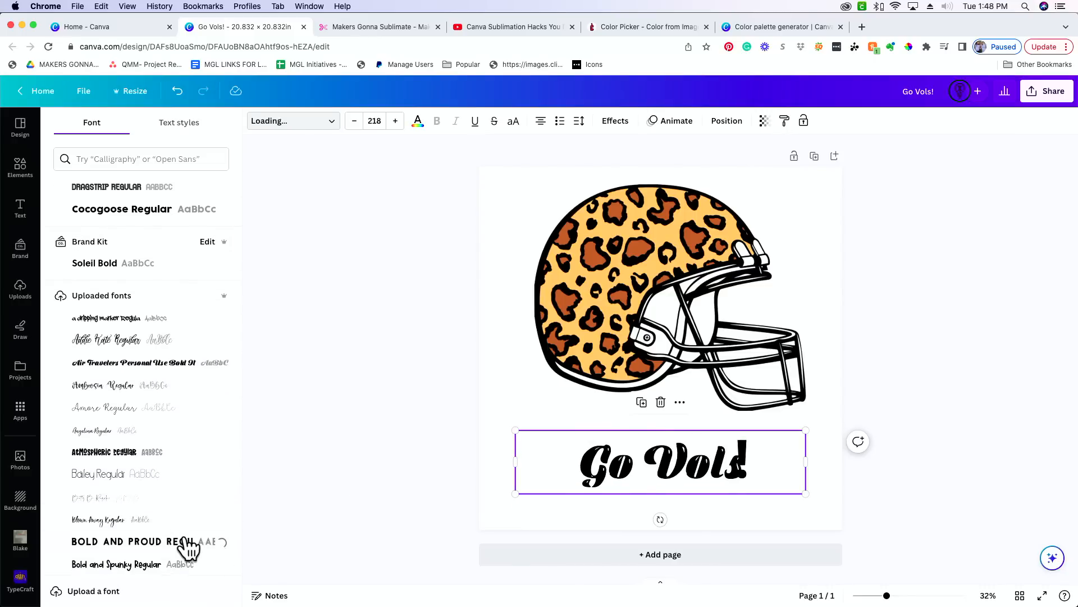
- Resize the "Go Vols!" text box so the wide lettering fits on one line, and reposition it directly below the helmet
{"action": "left_click_drag", "start_coordinate": [809, 508], "coordinate": [921, 434]}
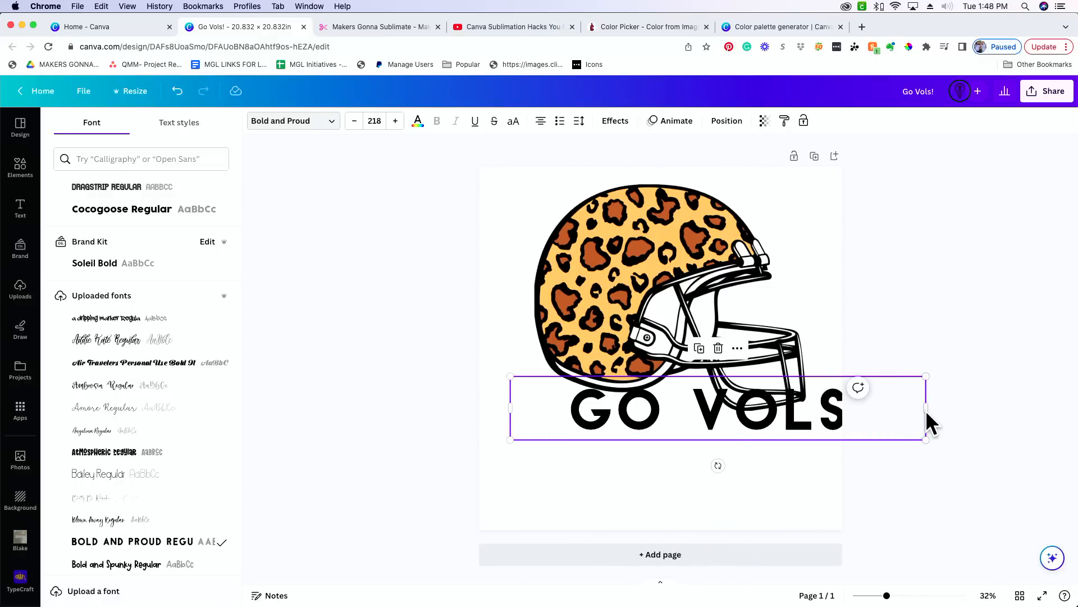
{"action": "left_click_drag", "start_coordinate": [926, 408], "coordinate": [828, 414]}
{"action": "left_click_drag", "start_coordinate": [709, 419], "coordinate": [710, 454]}
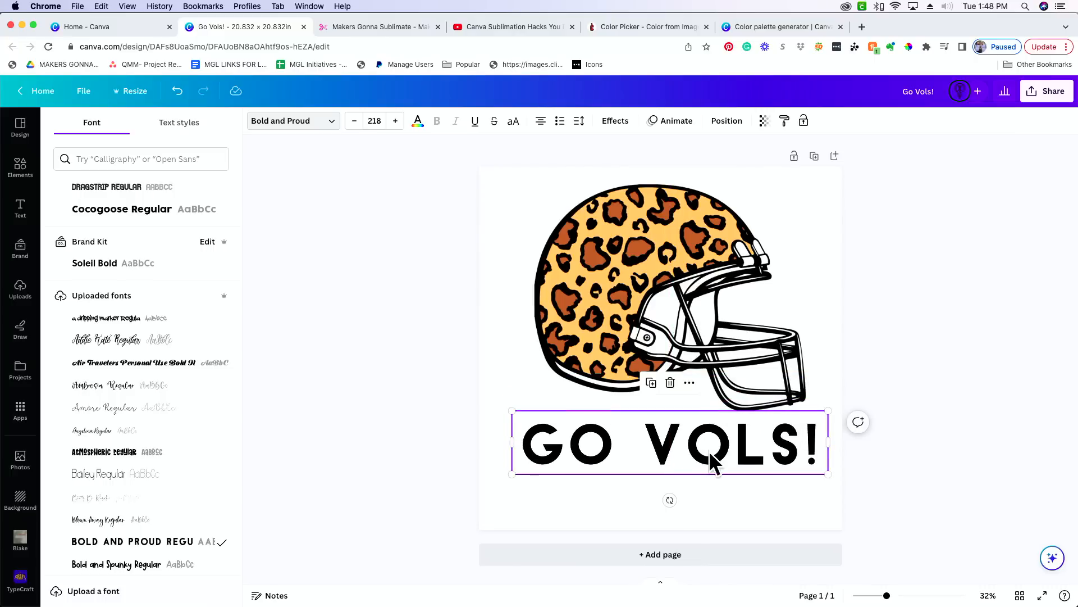
{"action": "left_click", "coordinate": [1022, 413]}
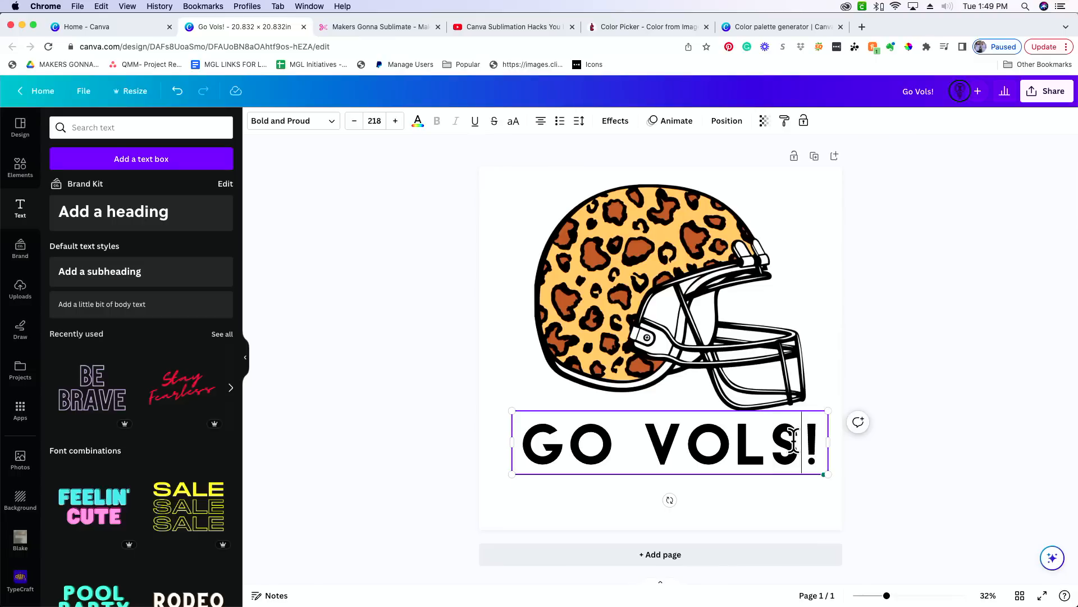
- Change the wording below the helmet to "Go Irrigators!", widen its text box and scale it down to a font size of about 140
{"action": "left_click", "coordinate": [794, 441]}
{"action": "key", "text": "BackSpace"}
{"action": "key", "text": "BackSpace"}
{"action": "key", "text": "BackSpace"}
{"action": "key", "text": "BackSpace"}
{"action": "type", "text": "IRRIGATORS"}
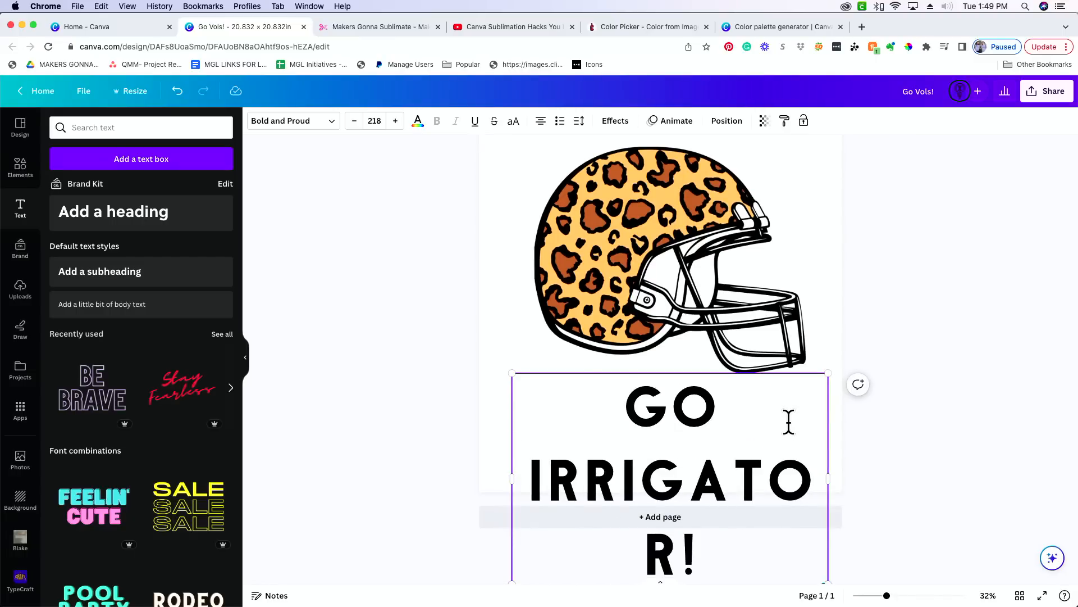
{"action": "left_click_drag", "start_coordinate": [831, 474], "coordinate": [958, 471]}
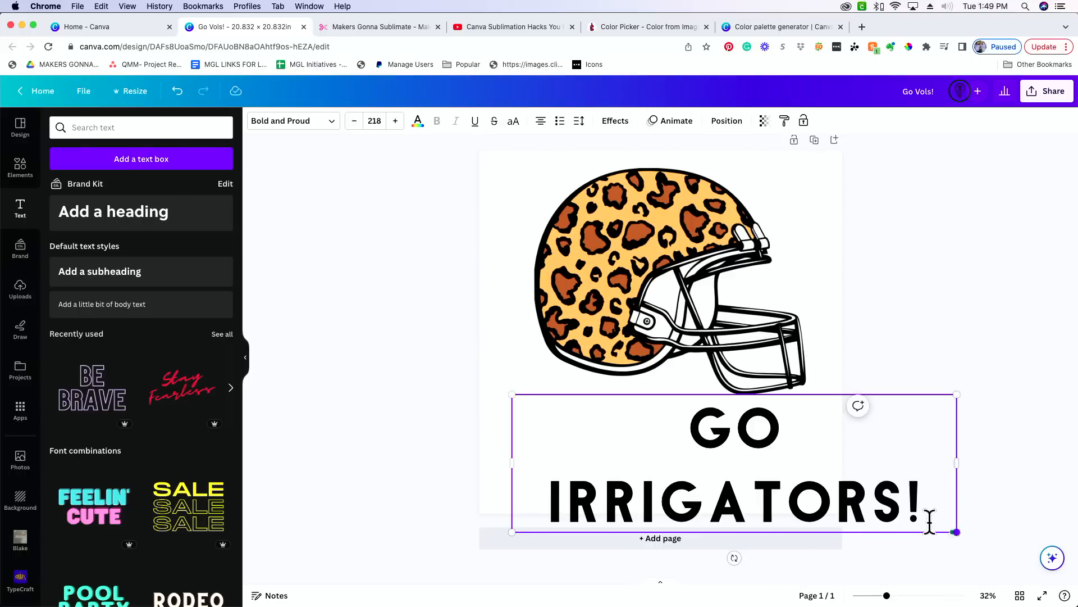
{"action": "left_click_drag", "start_coordinate": [929, 520], "coordinate": [802, 482]}
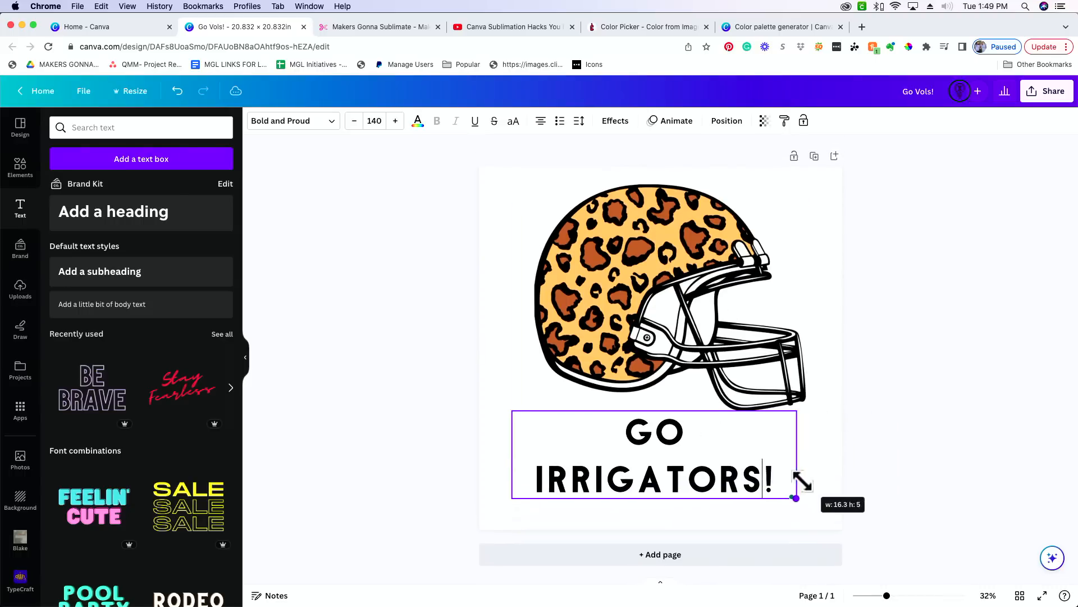
- Set the font of the "Go Irrigators!" text to Atmospheric
{"action": "left_click", "coordinate": [305, 128]}
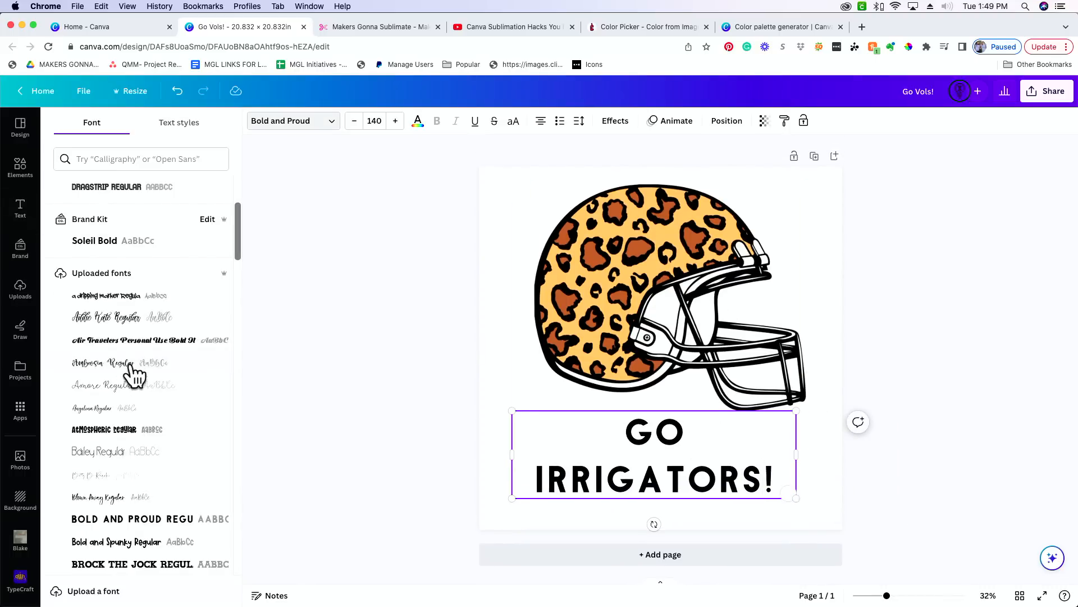
{"action": "left_click", "coordinate": [147, 432]}
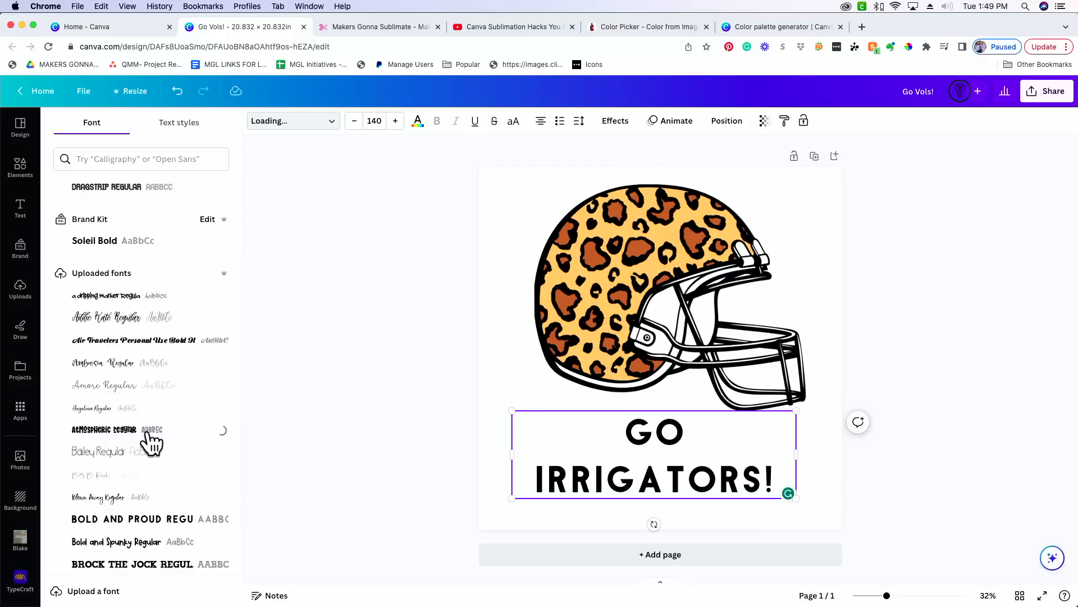
{"action": "left_click", "coordinate": [335, 457]}
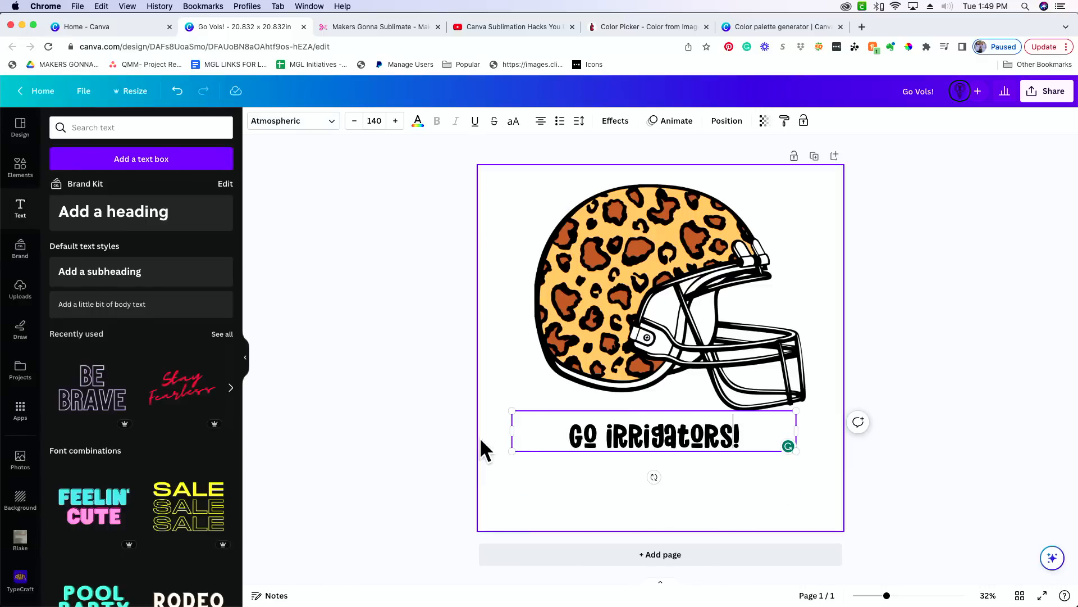
- Enlarge the "Go Irrigators!" text to a font size of about 199, narrow its box and center it below the helmet
{"action": "left_click_drag", "start_coordinate": [513, 450], "coordinate": [393, 523]}
{"action": "left_click_drag", "start_coordinate": [522, 465], "coordinate": [602, 452]}
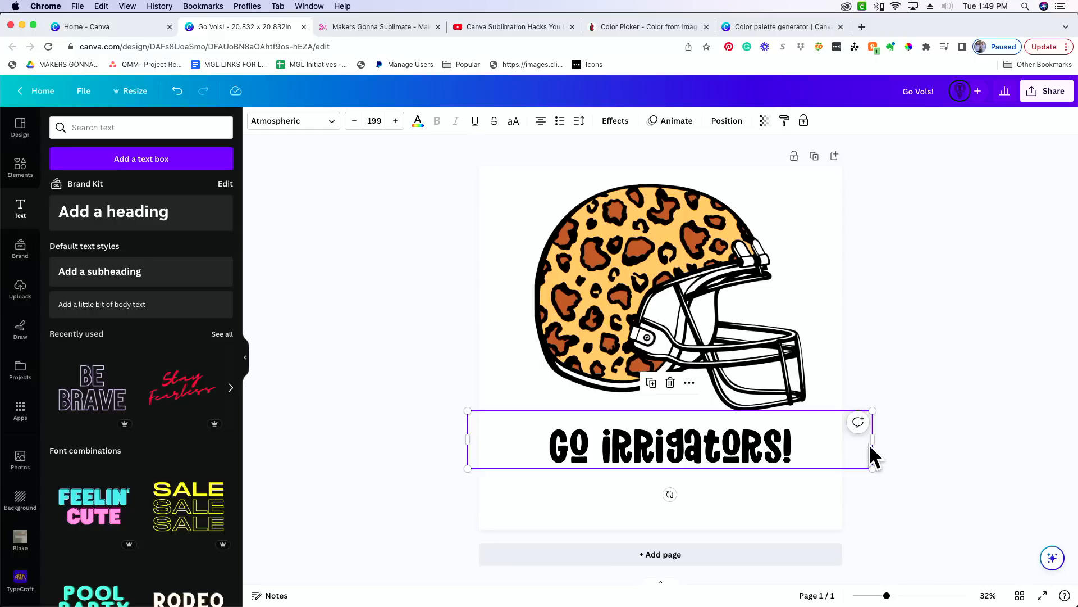
{"action": "left_click_drag", "start_coordinate": [872, 439], "coordinate": [760, 440]}
{"action": "left_click_drag", "start_coordinate": [690, 452], "coordinate": [736, 463]}
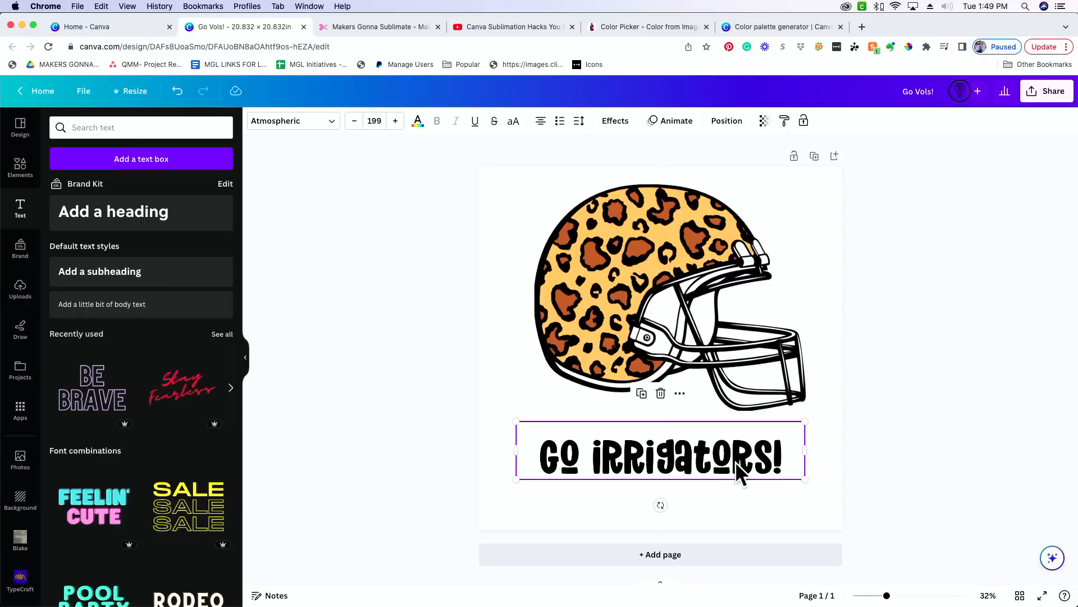
{"action": "left_click", "coordinate": [920, 428]}
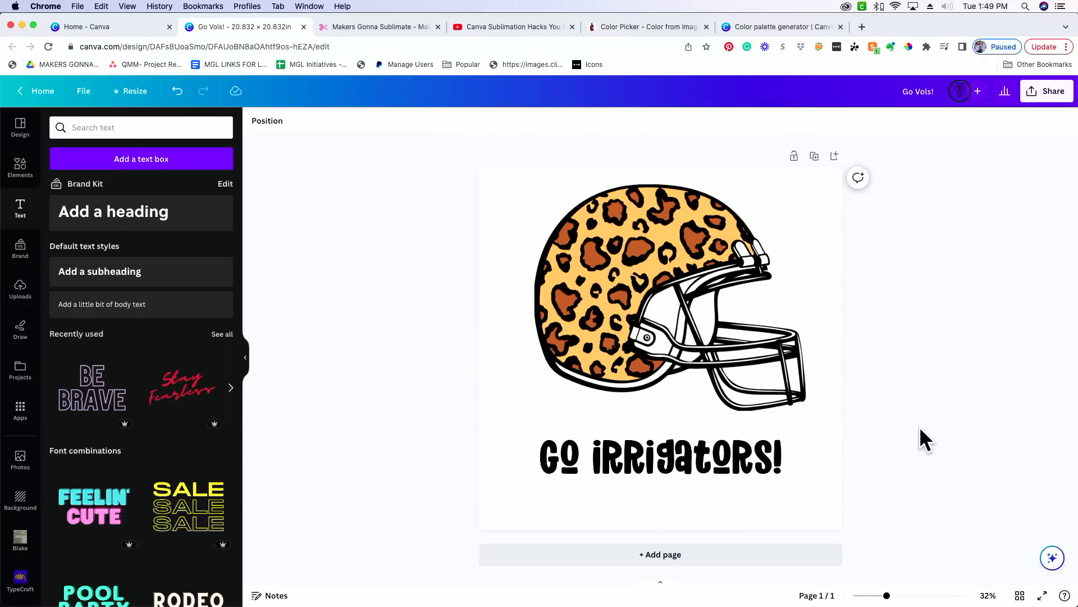
- Apply the Outline effect to the "Go Irrigators!" text and color it #C16830, sampled from a rust-brown leopard spot on the helmet
{"action": "left_click", "coordinate": [658, 456]}
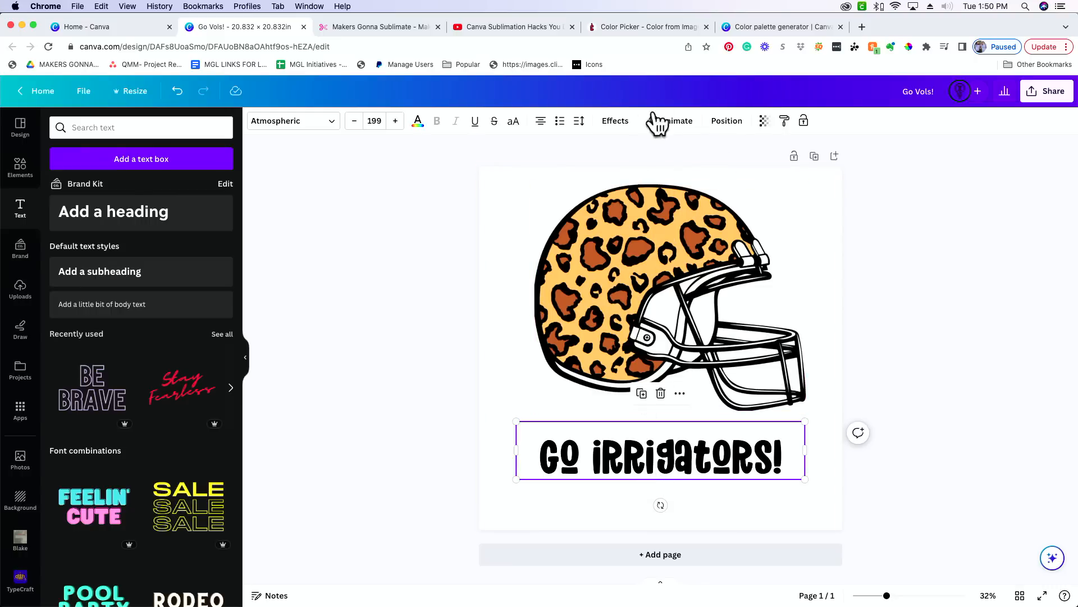
{"action": "left_click", "coordinate": [617, 123]}
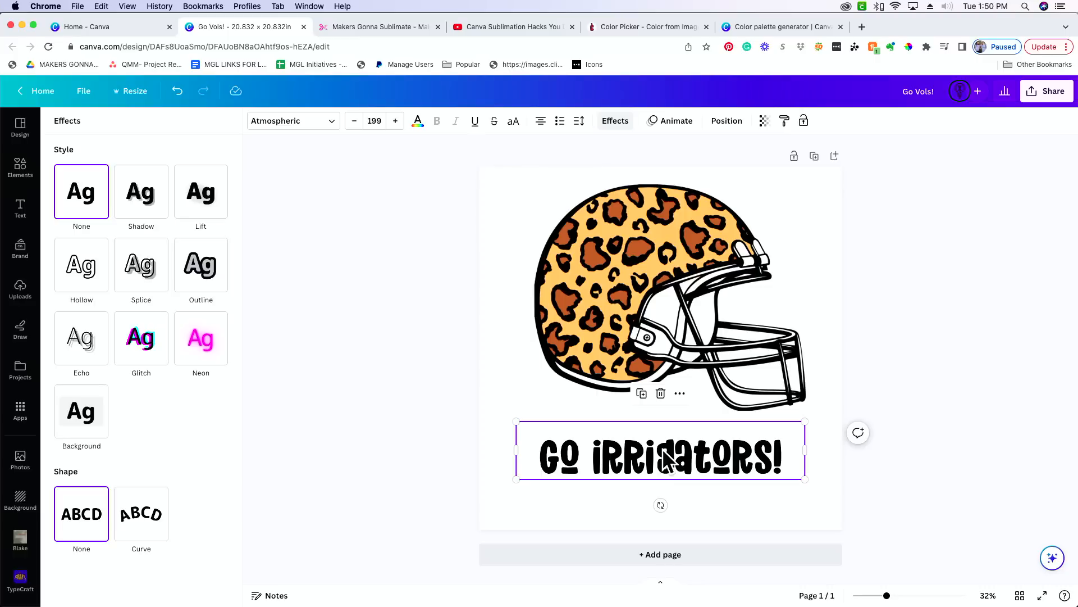
{"action": "left_click", "coordinate": [213, 282]}
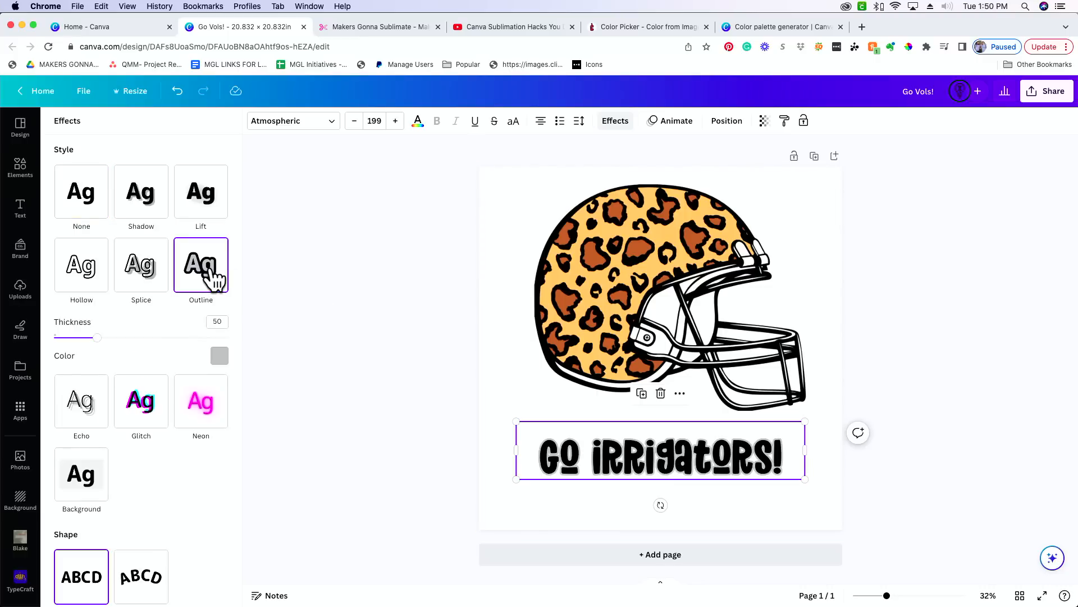
{"action": "left_click", "coordinate": [219, 355]}
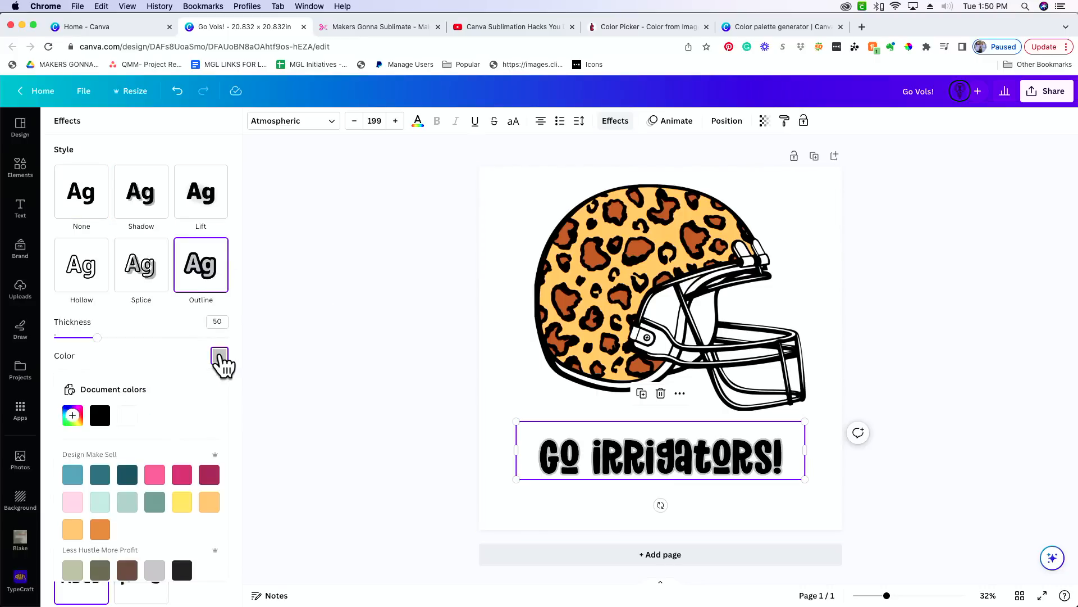
{"action": "left_click", "coordinate": [72, 417]}
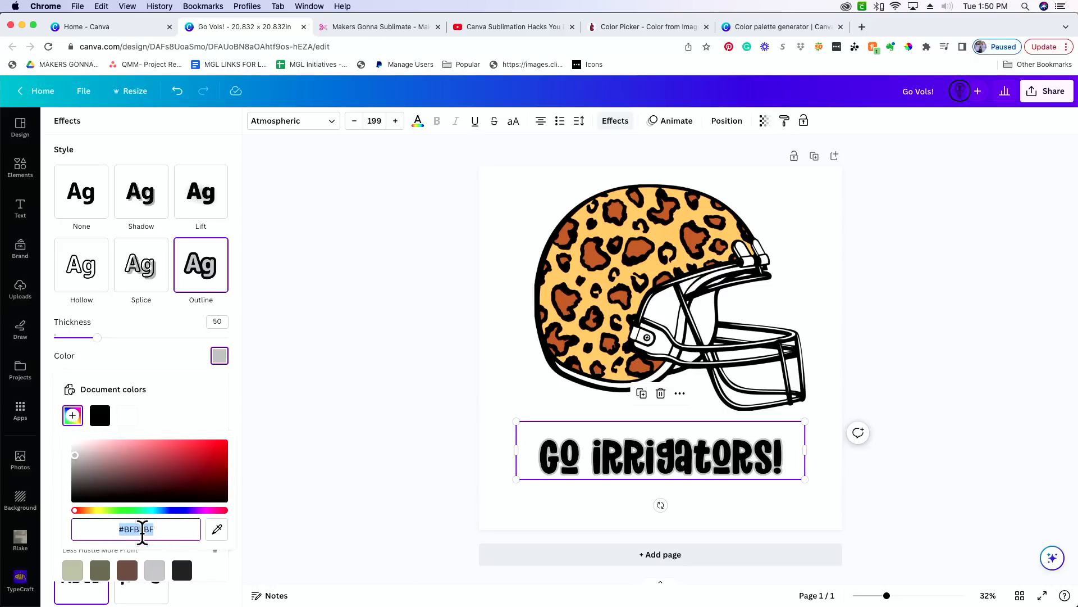
{"action": "left_click", "coordinate": [218, 529]}
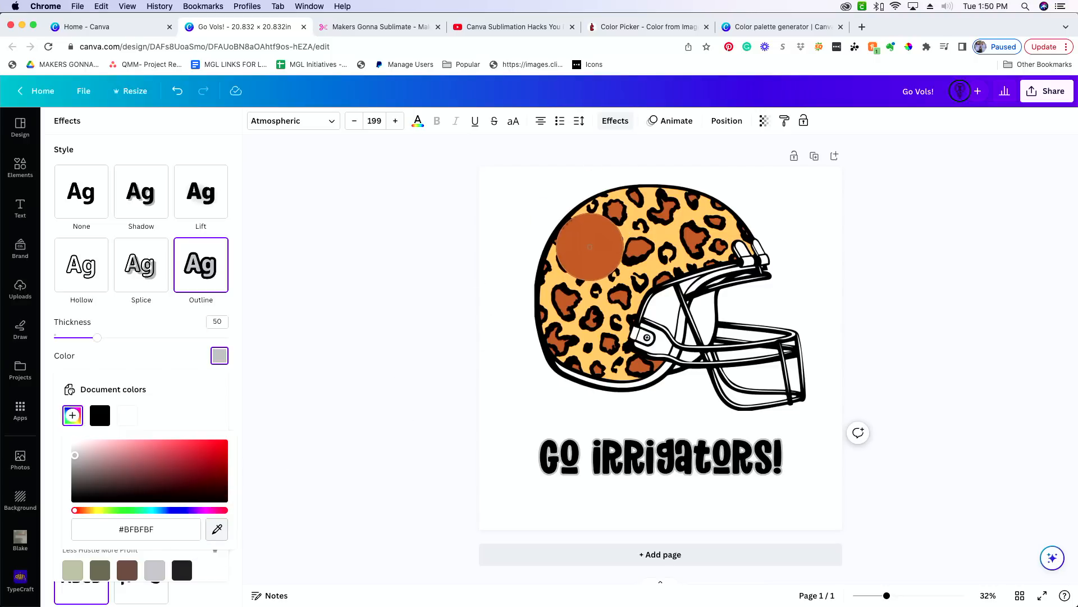
{"action": "left_click", "coordinate": [590, 246]}
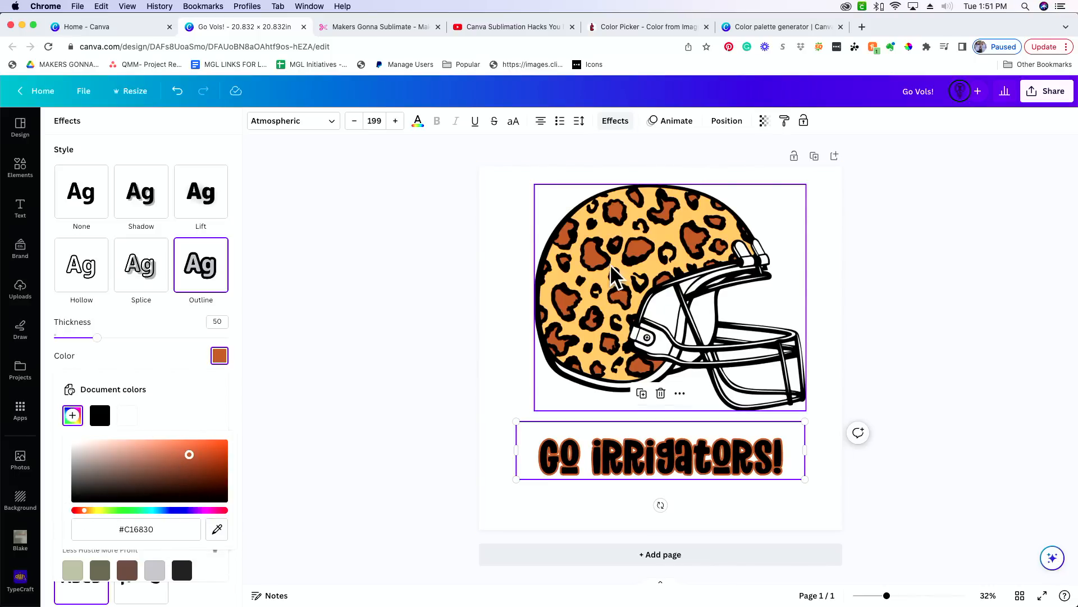
{"action": "left_click", "coordinate": [364, 392]}
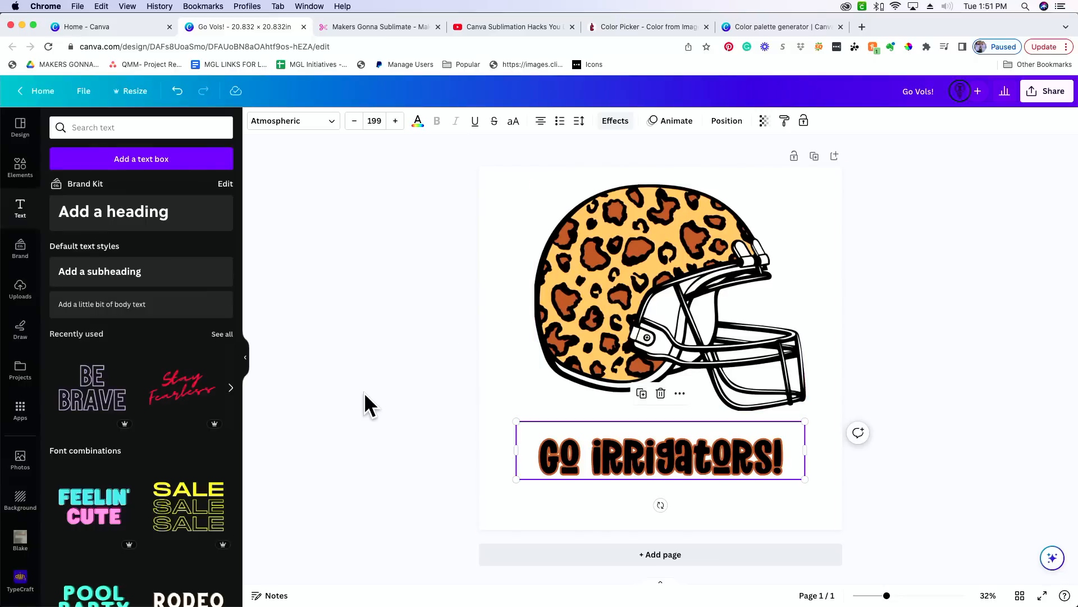
- Browse the brand palettes and default solid colors available for the text outline
{"action": "left_click", "coordinate": [364, 392]}
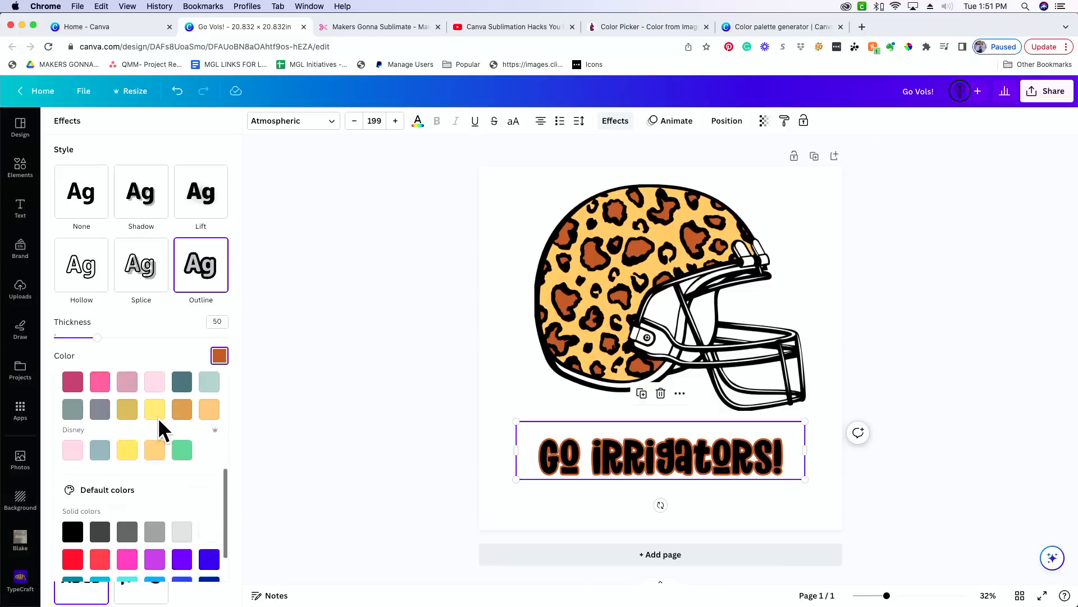
{"action": "scroll", "coordinate": [159, 429], "scroll_direction": "down", "scroll_amount": 2}
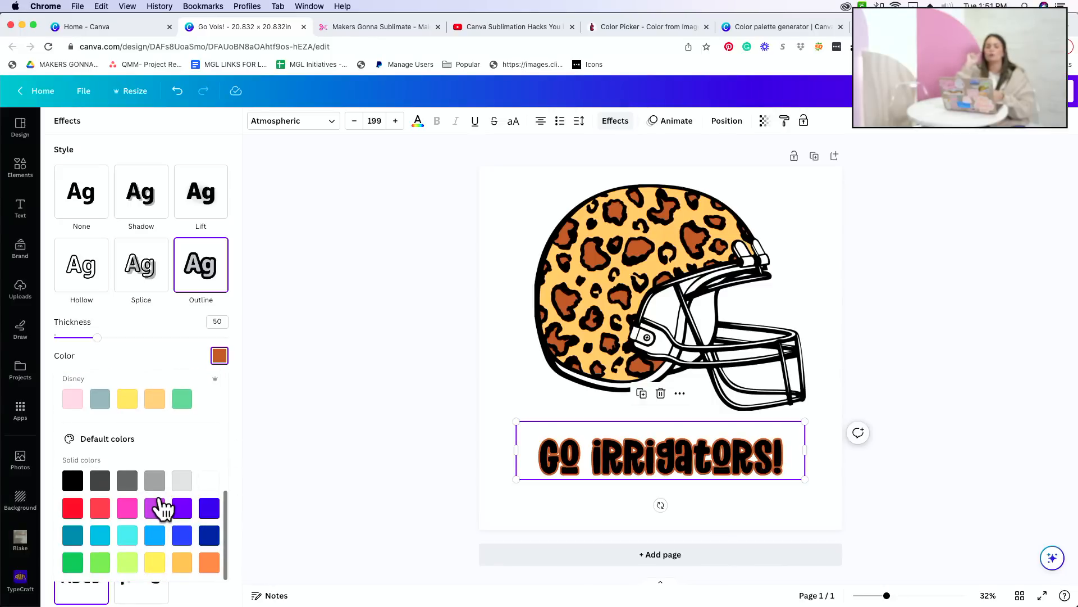
{"action": "scroll", "coordinate": [159, 503], "scroll_direction": "up", "scroll_amount": 8}
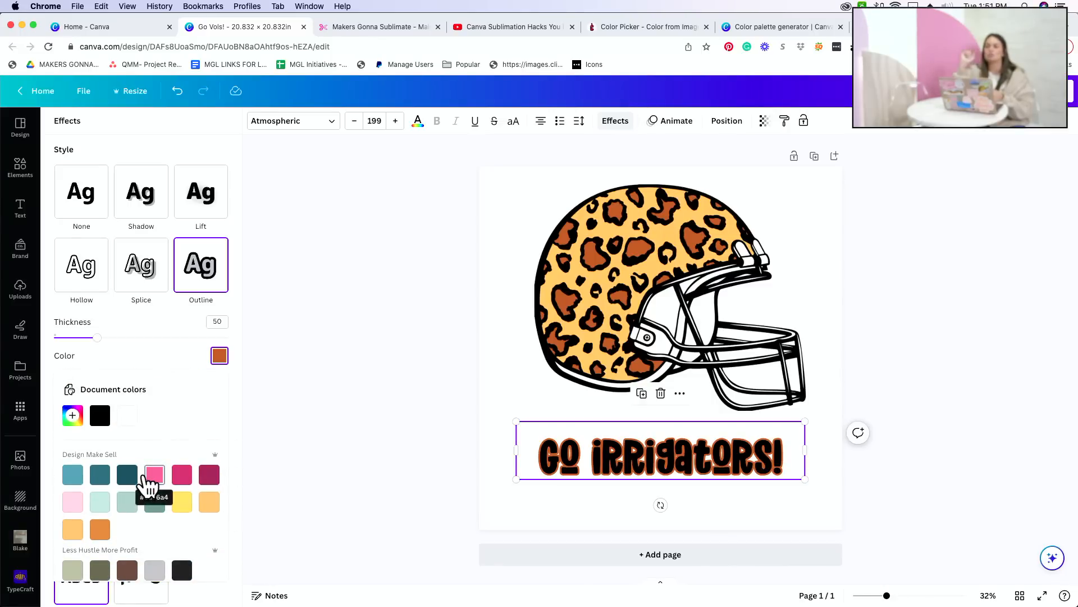
{"action": "left_click", "coordinate": [274, 435]}
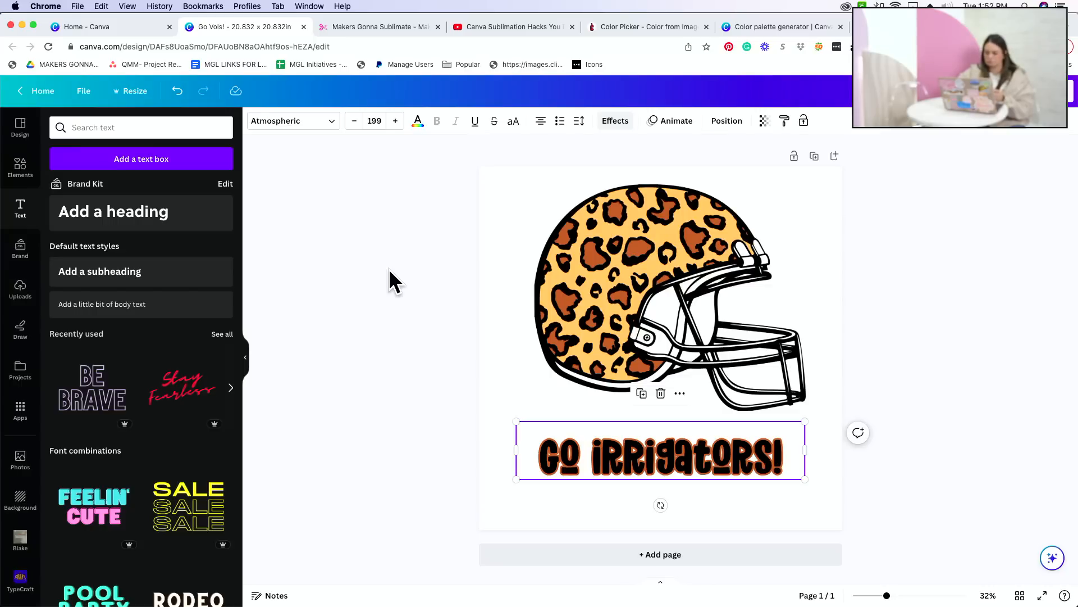
- Switch to the RedKetchup Color Picker and replace its source image with Sub_Leopard_Helmet.png from Finder
{"action": "left_click", "coordinate": [604, 31]}
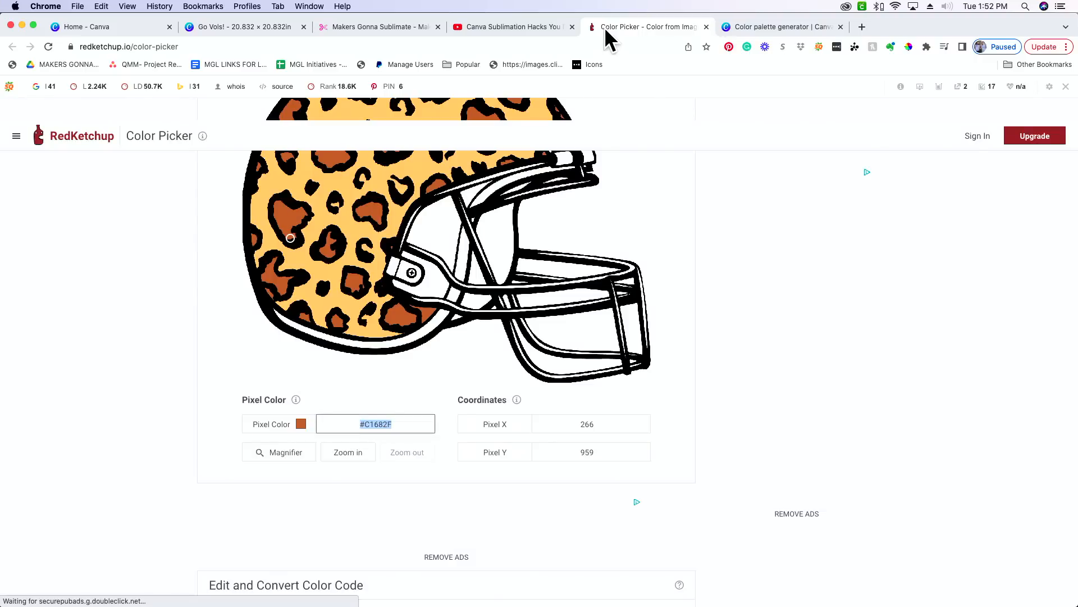
{"action": "scroll", "coordinate": [242, 365], "scroll_direction": "up", "scroll_amount": 5}
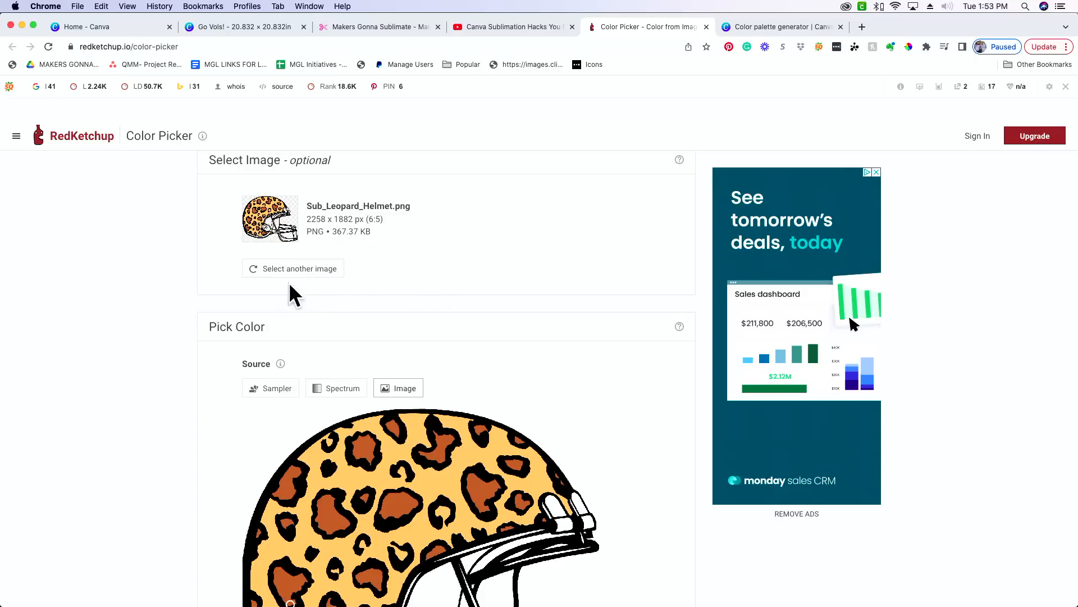
{"action": "left_click", "coordinate": [305, 272]}
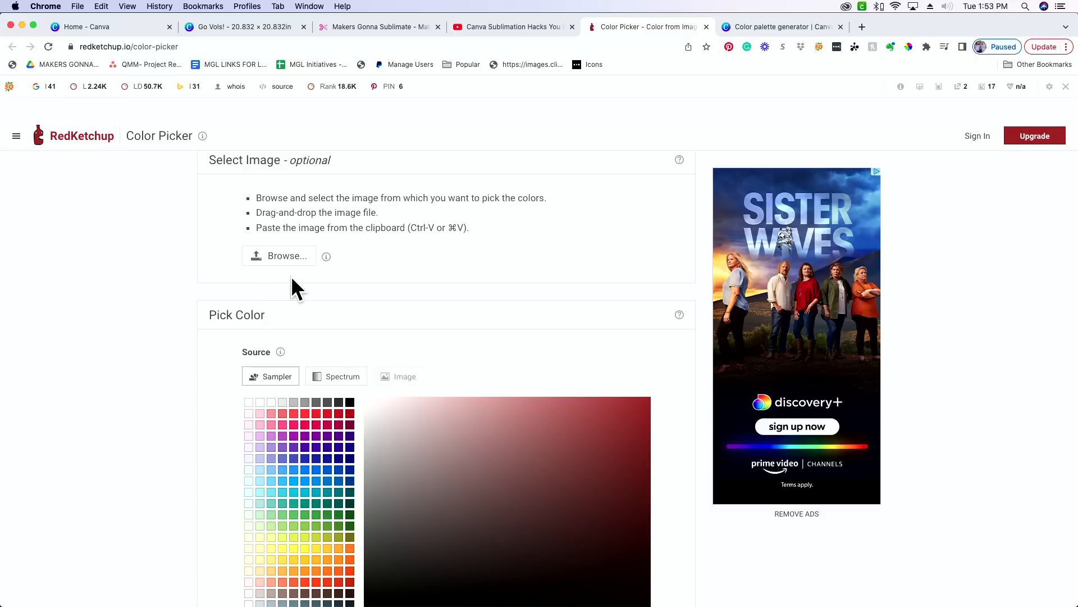
{"action": "left_click", "coordinate": [288, 260]}
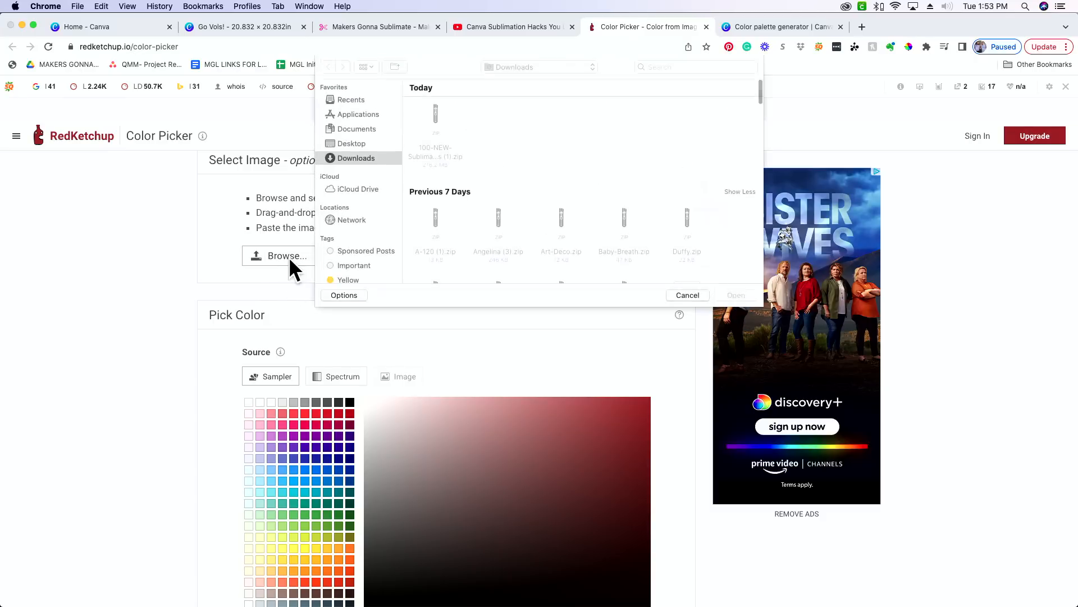
{"action": "left_click", "coordinate": [353, 98]}
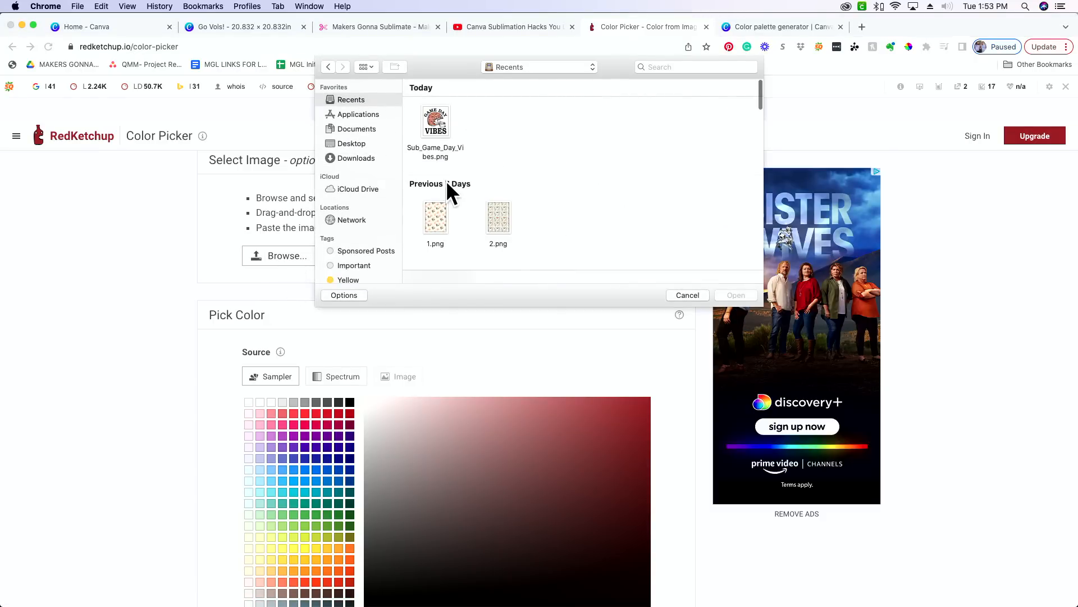
{"action": "left_click", "coordinate": [679, 295]}
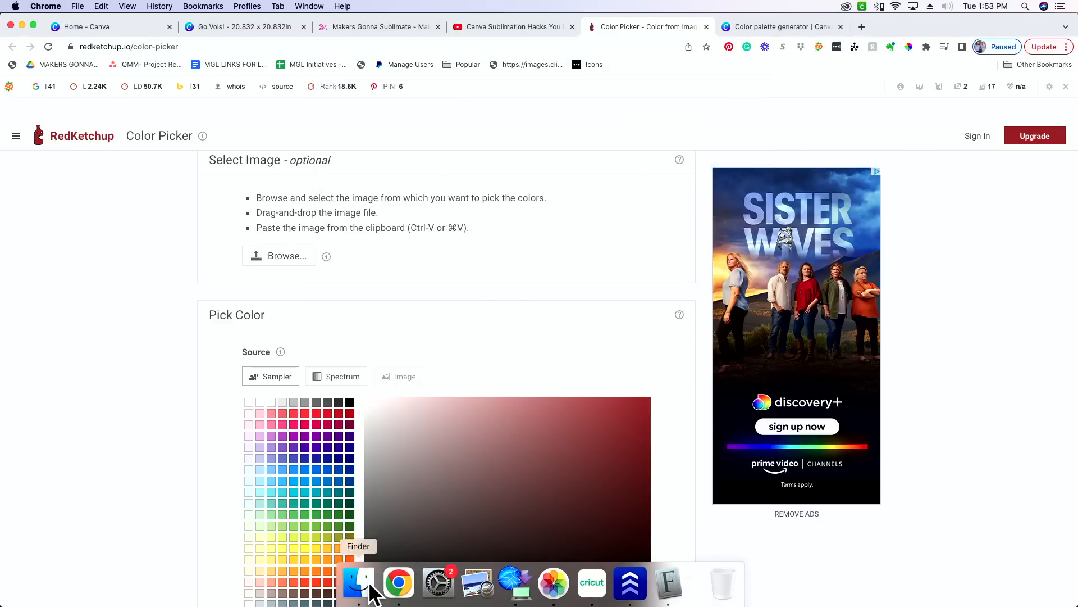
{"action": "left_click", "coordinate": [353, 583]}
{"action": "left_click_drag", "start_coordinate": [768, 289], "coordinate": [312, 203]}
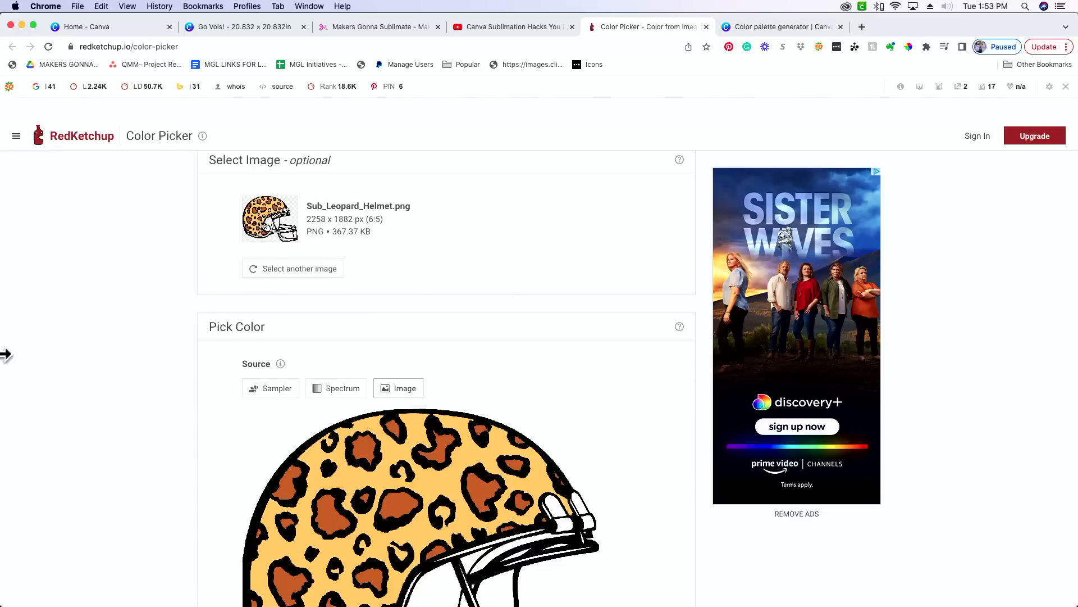
- Sample the rust-brown of a leopard spot on the helmet and copy its hex code #C1682F
{"action": "scroll", "coordinate": [83, 399], "scroll_direction": "down", "scroll_amount": 5}
{"action": "scroll", "coordinate": [108, 395], "scroll_direction": "down", "scroll_amount": 4}
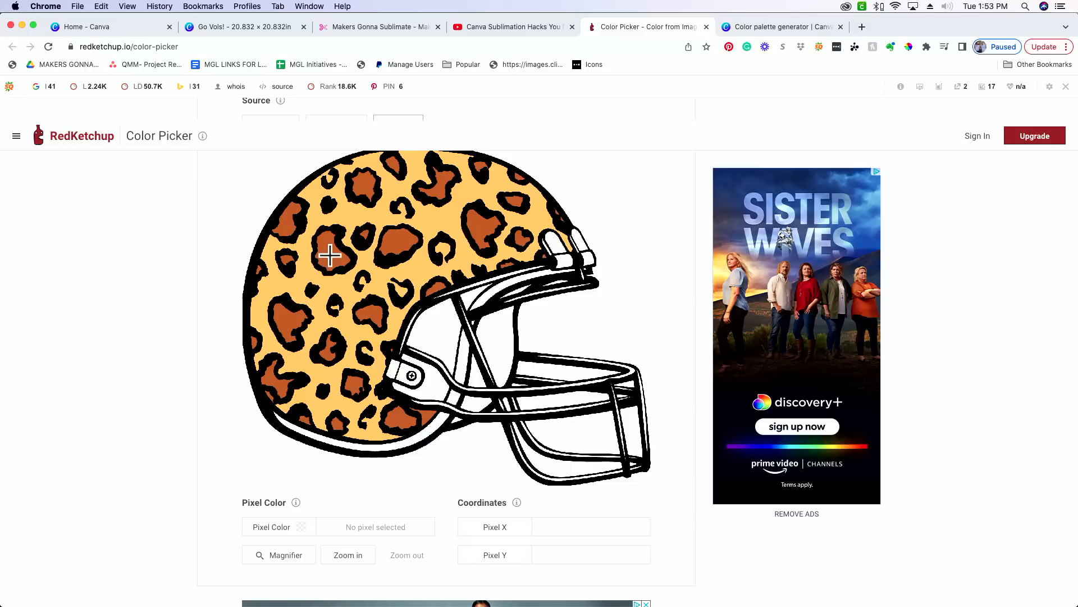
{"action": "left_click", "coordinate": [331, 276]}
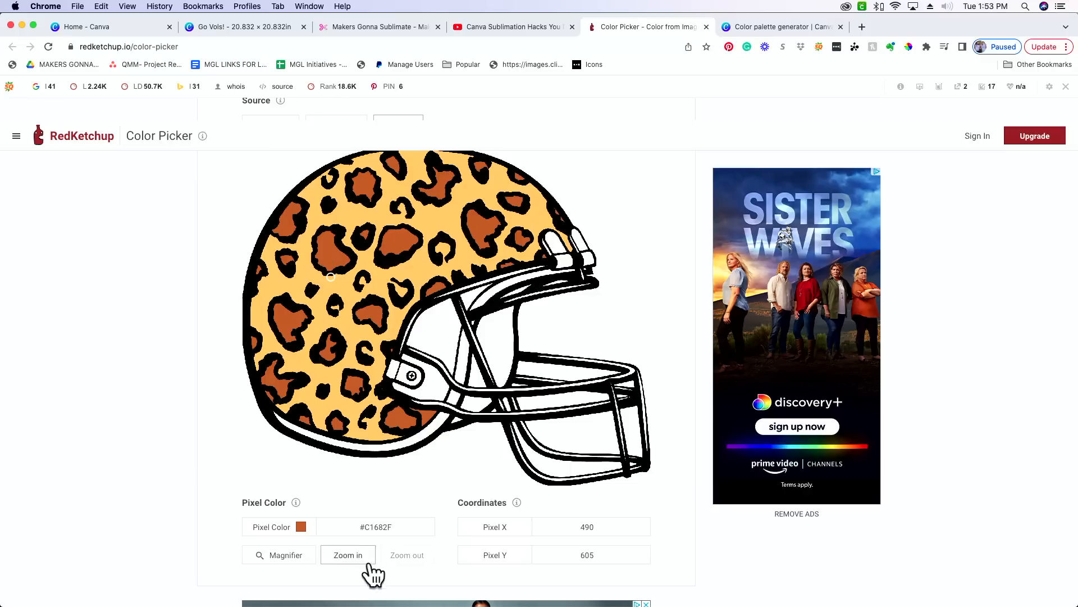
{"action": "left_click", "coordinate": [397, 532]}
{"action": "key", "text": "cmd+c"}
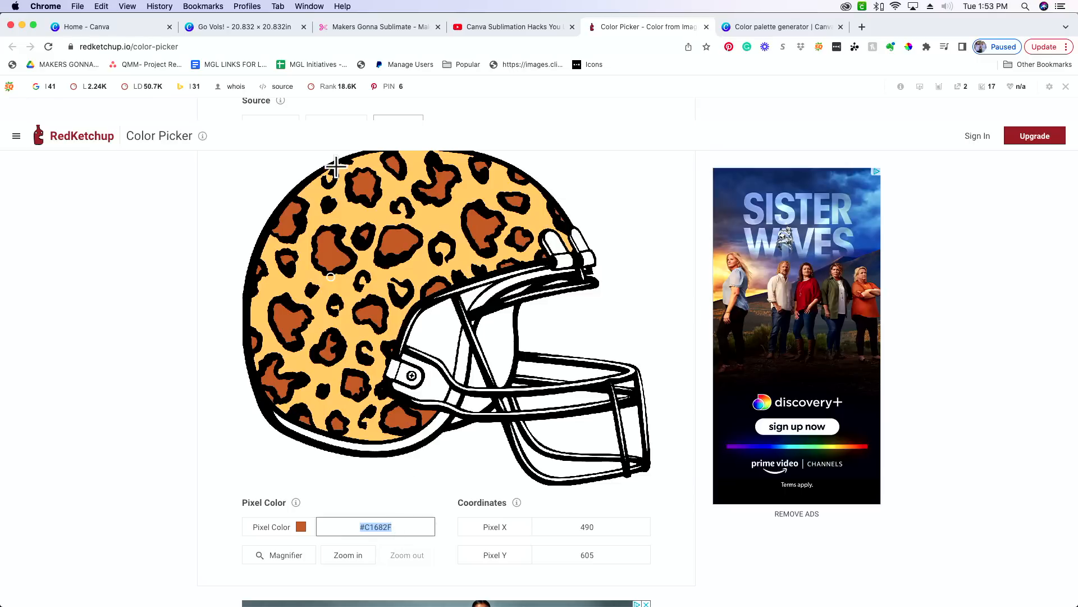
- Return to the Go Vols! design in Canva and apply the Outline shadow effect to the leopard helmet
{"action": "left_click", "coordinate": [106, 29]}
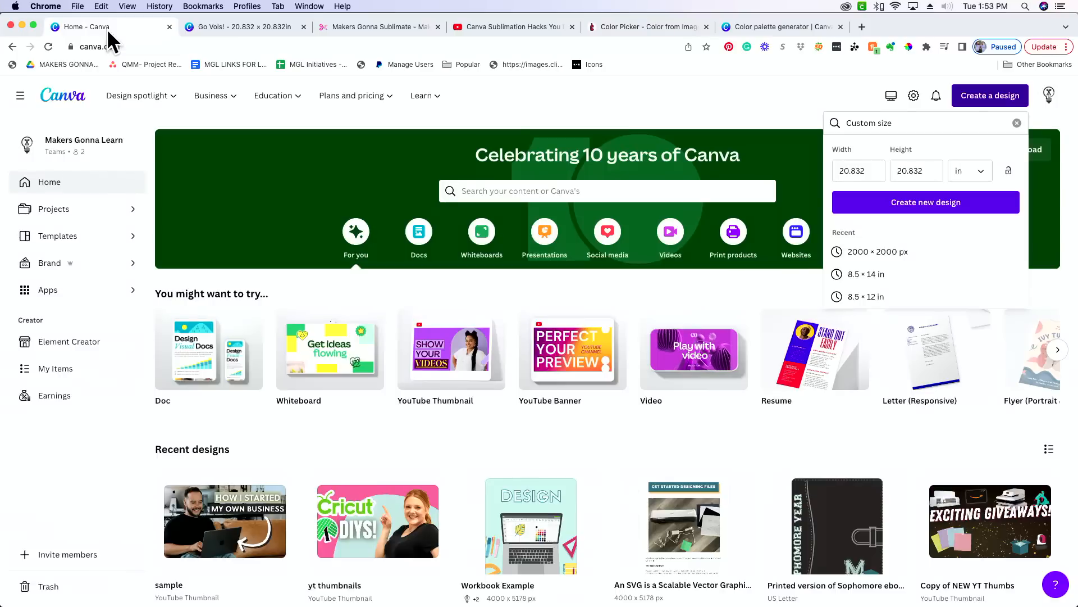
{"action": "left_click", "coordinate": [231, 24]}
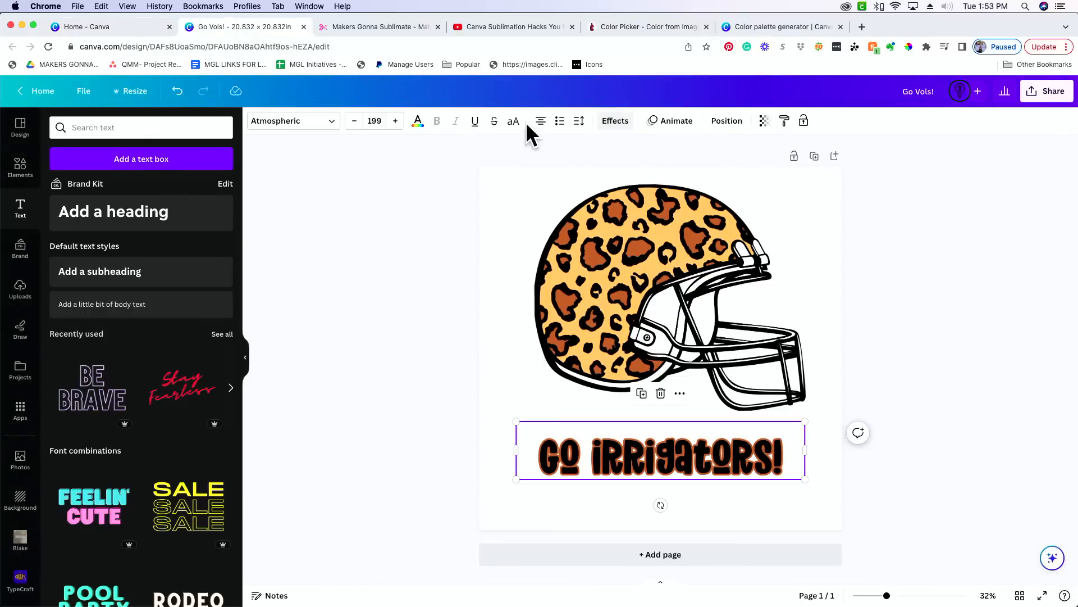
{"action": "left_click", "coordinate": [626, 312]}
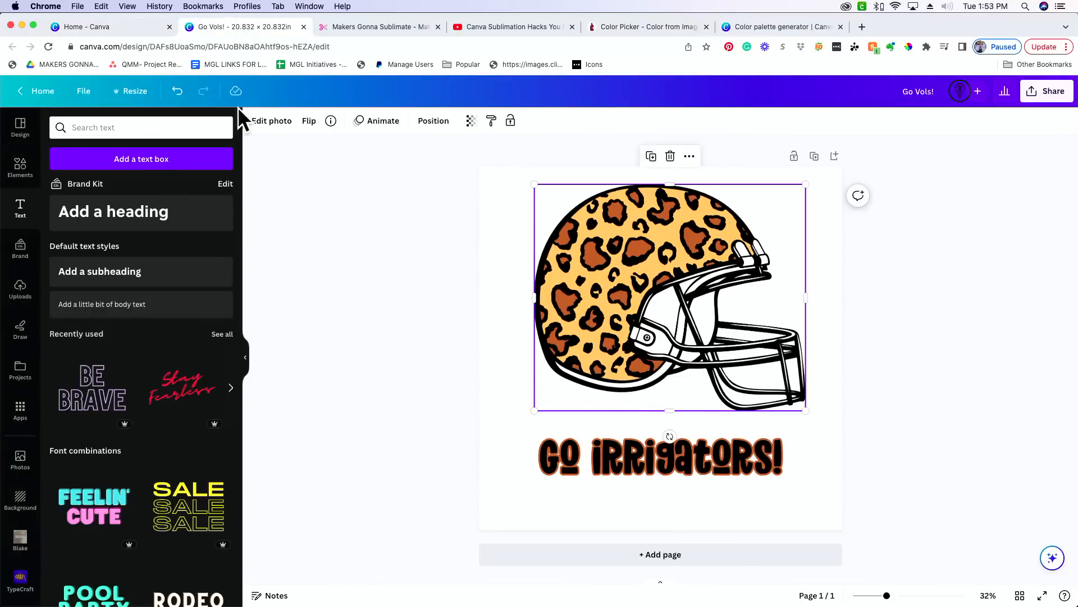
{"action": "left_click", "coordinate": [269, 123]}
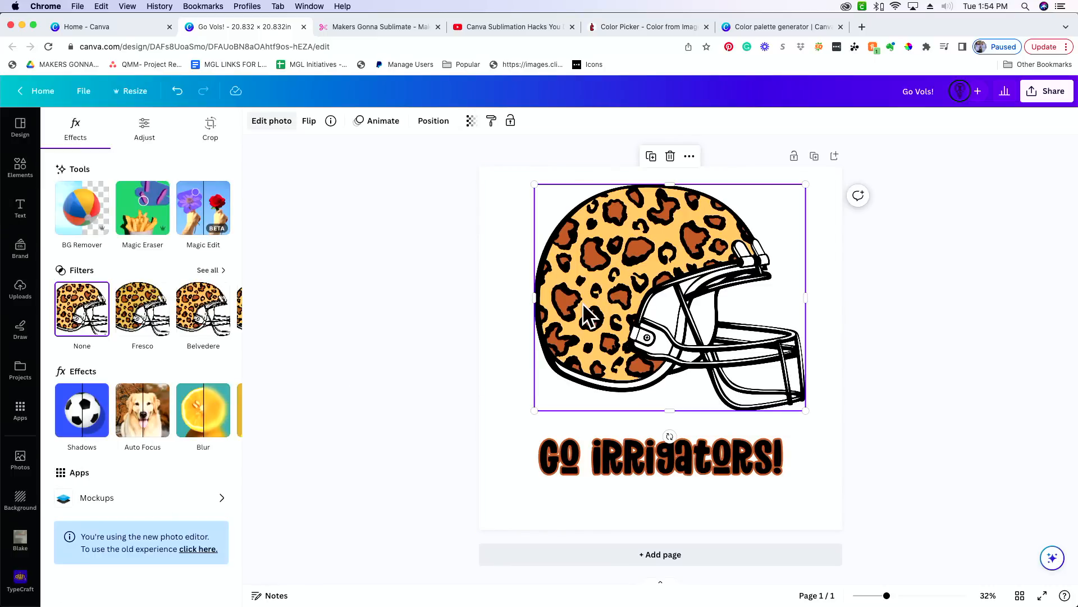
{"action": "left_click", "coordinate": [79, 408]}
{"action": "left_click", "coordinate": [212, 257]}
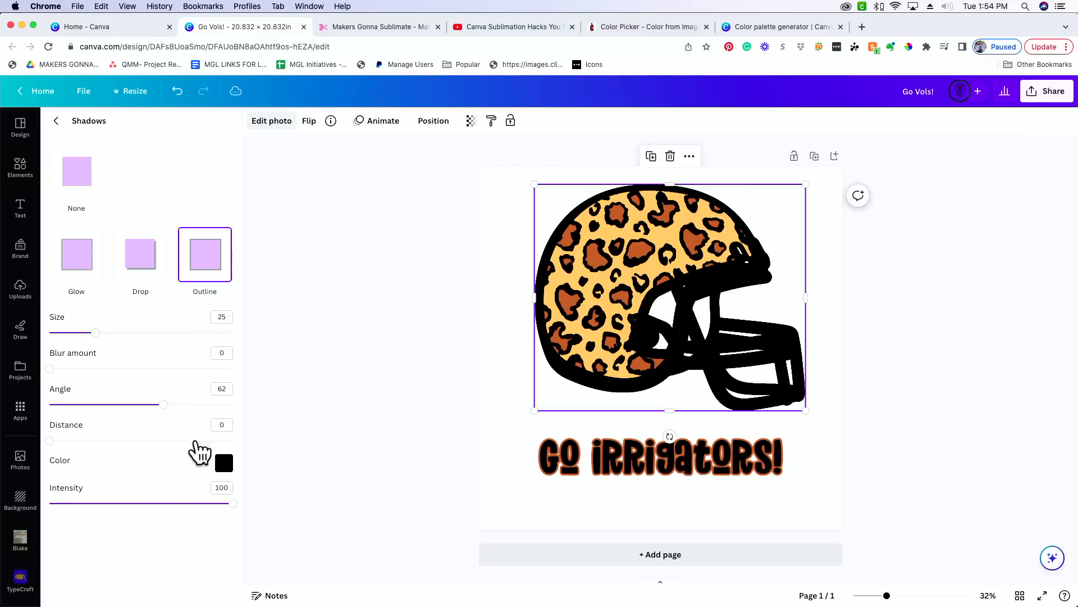
- Set the helmet outline's color to the copied hex code #C1682F
{"action": "left_click", "coordinate": [223, 464]}
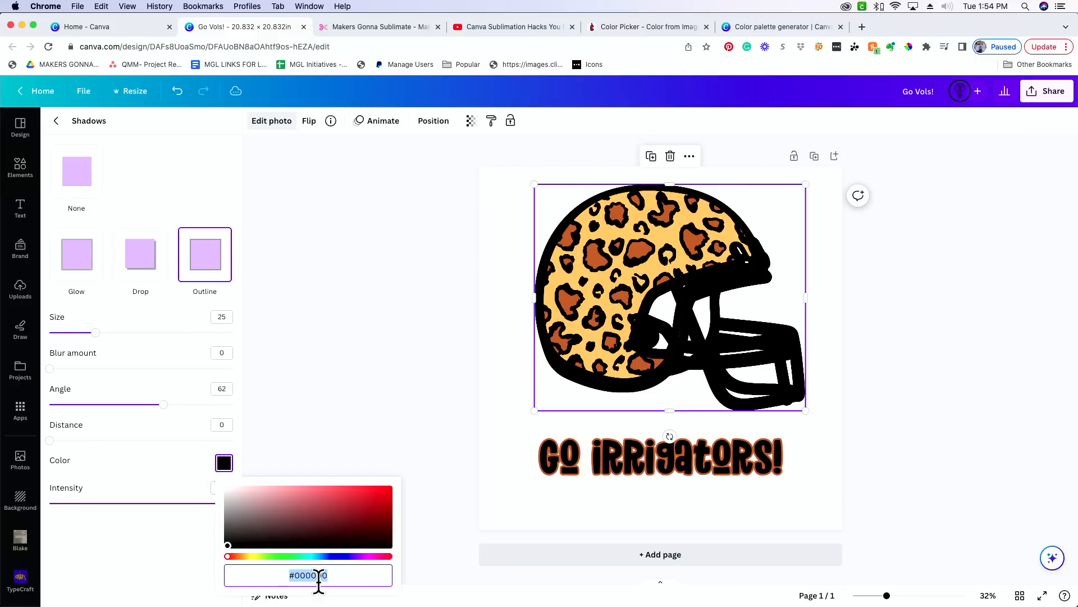
{"action": "key", "text": "cmd+v"}
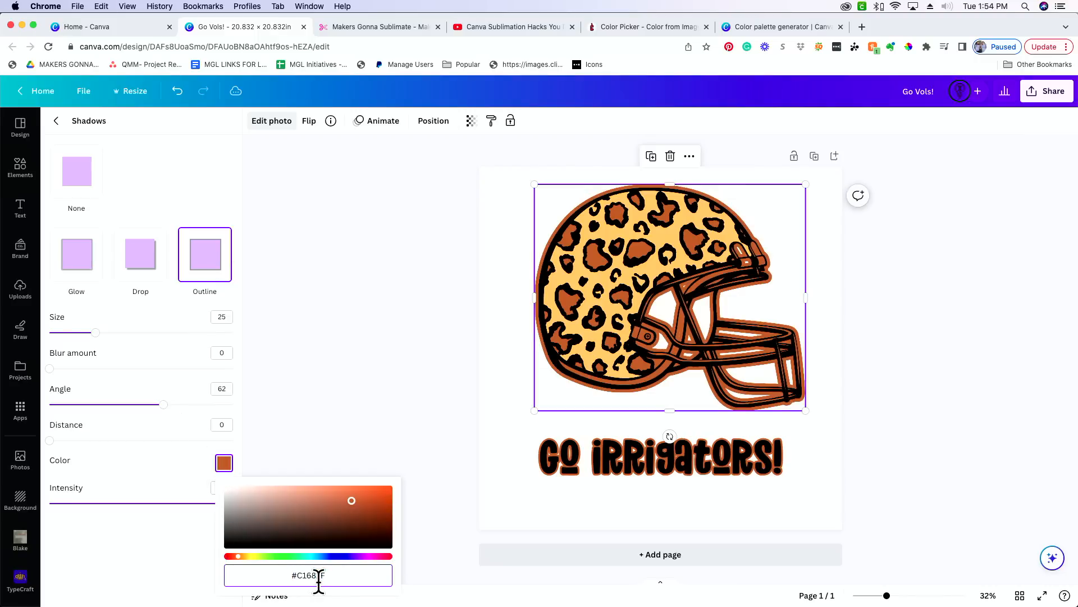
{"action": "left_click", "coordinate": [409, 378]}
{"action": "left_click", "coordinate": [329, 424]}
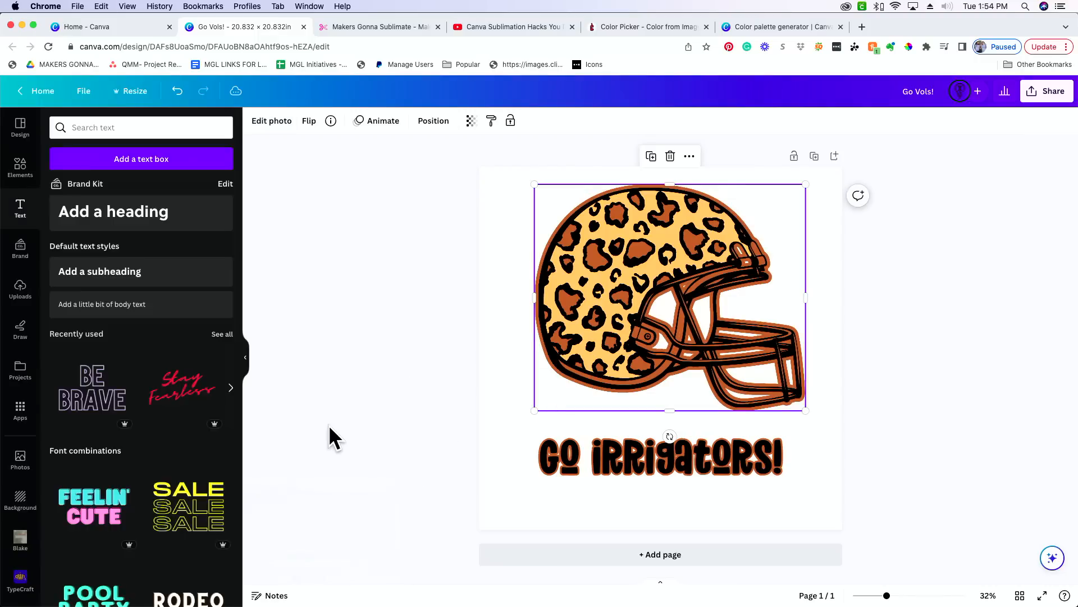
- Check the custom hex code used for the "Go Irrigators!" text outline
{"action": "left_click", "coordinate": [592, 455]}
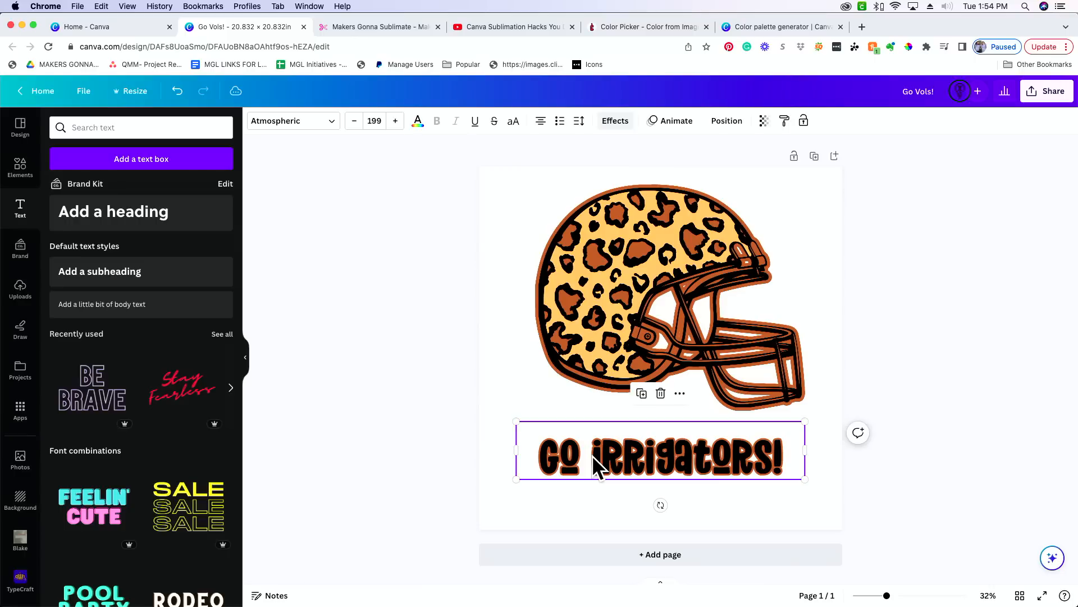
{"action": "left_click", "coordinate": [620, 122]}
{"action": "left_click", "coordinate": [219, 359]}
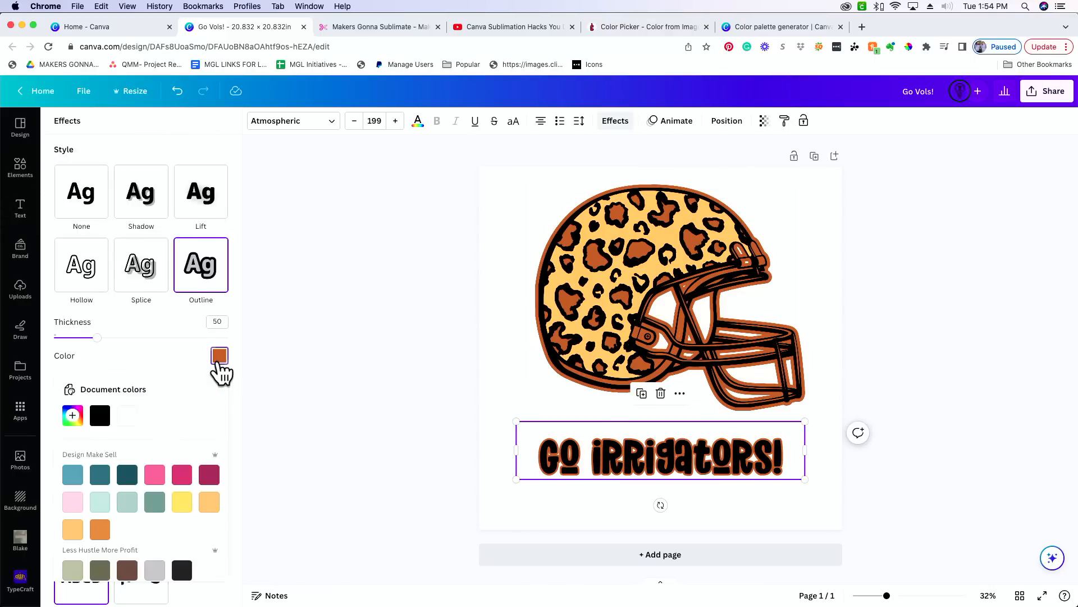
{"action": "left_click", "coordinate": [72, 416]}
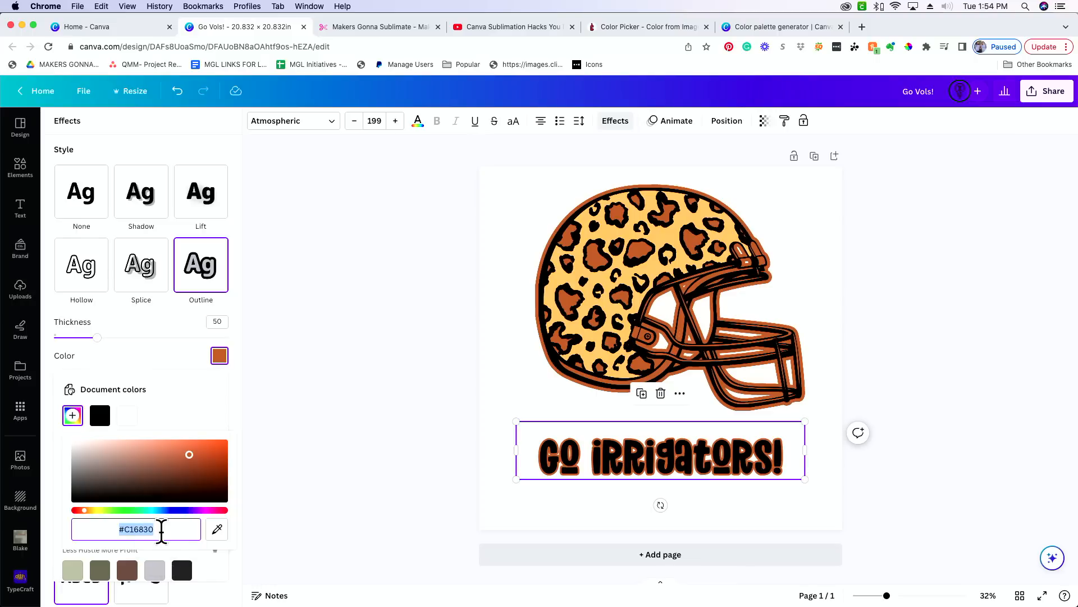
{"action": "left_click", "coordinate": [351, 394]}
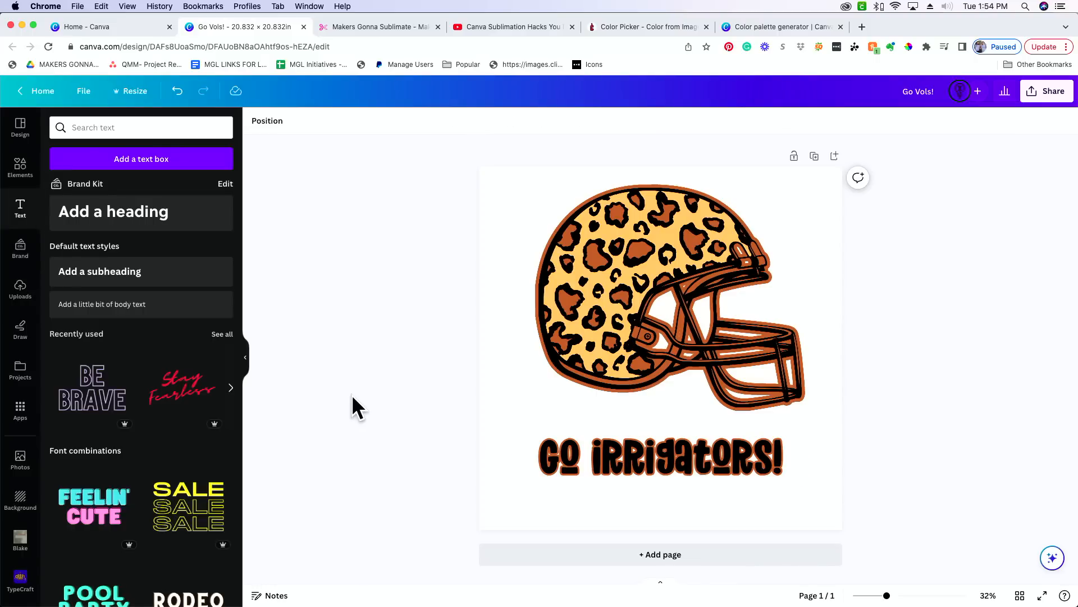
- Move the helmet down so that it sits just above the "Go Irrigators!" text
{"action": "left_click_drag", "start_coordinate": [592, 267], "coordinate": [592, 282]}
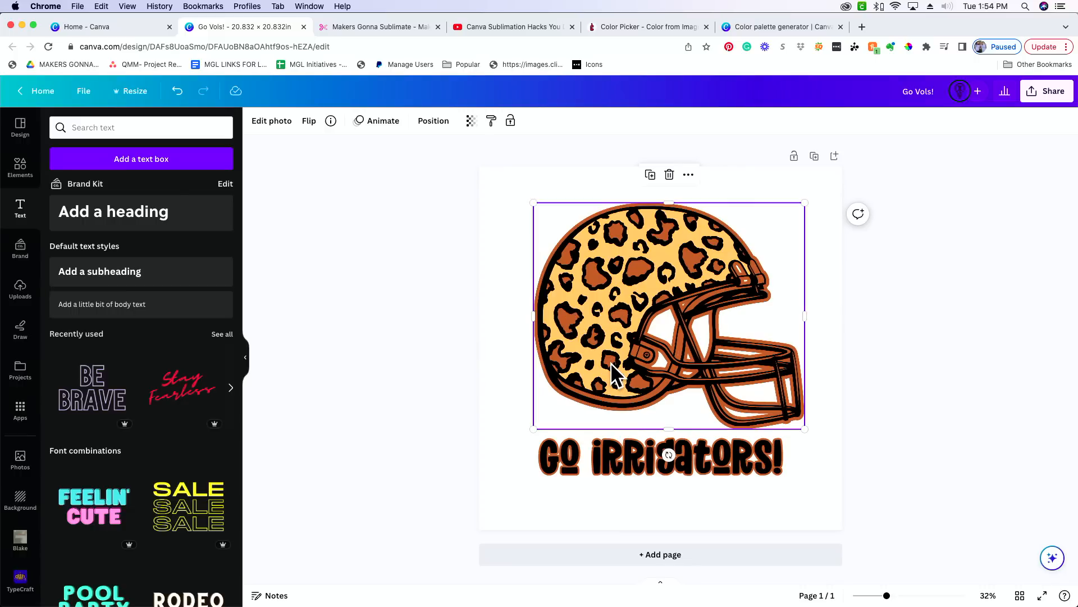
{"action": "left_click_drag", "start_coordinate": [611, 365], "coordinate": [611, 373]}
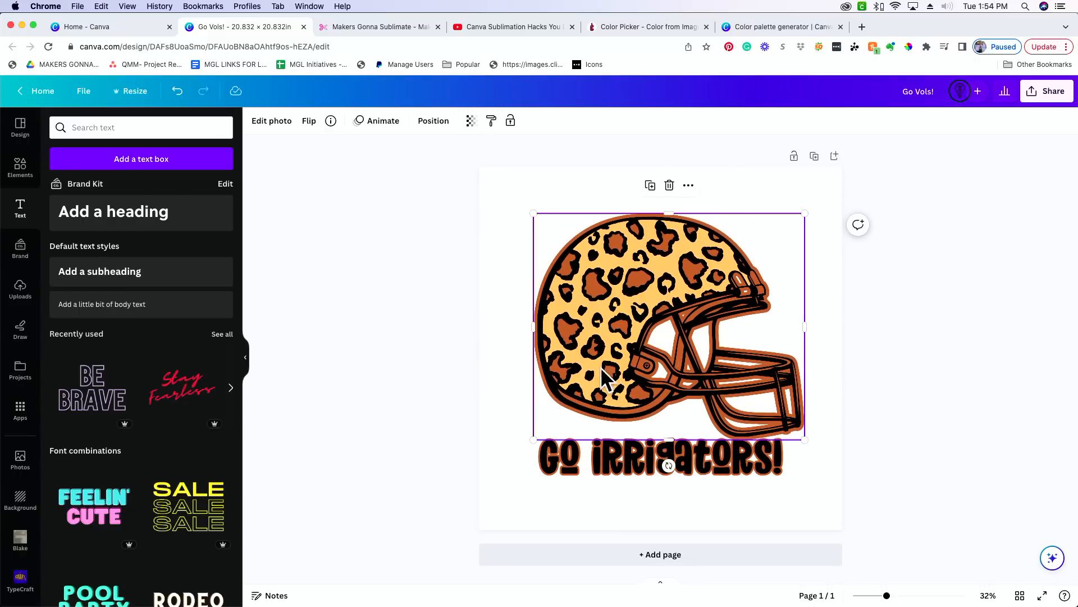
- Try the first blue of the Design Make Sell palette on the "Go Irrigators!" text, and restore black #000000
{"action": "left_click", "coordinate": [600, 464]}
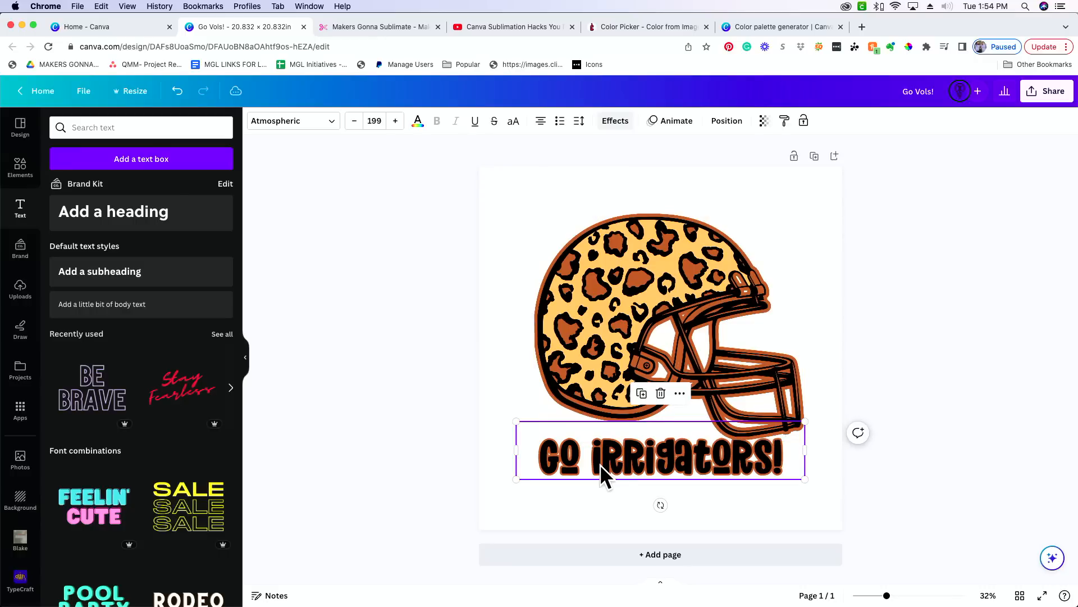
{"action": "left_click", "coordinate": [416, 122]}
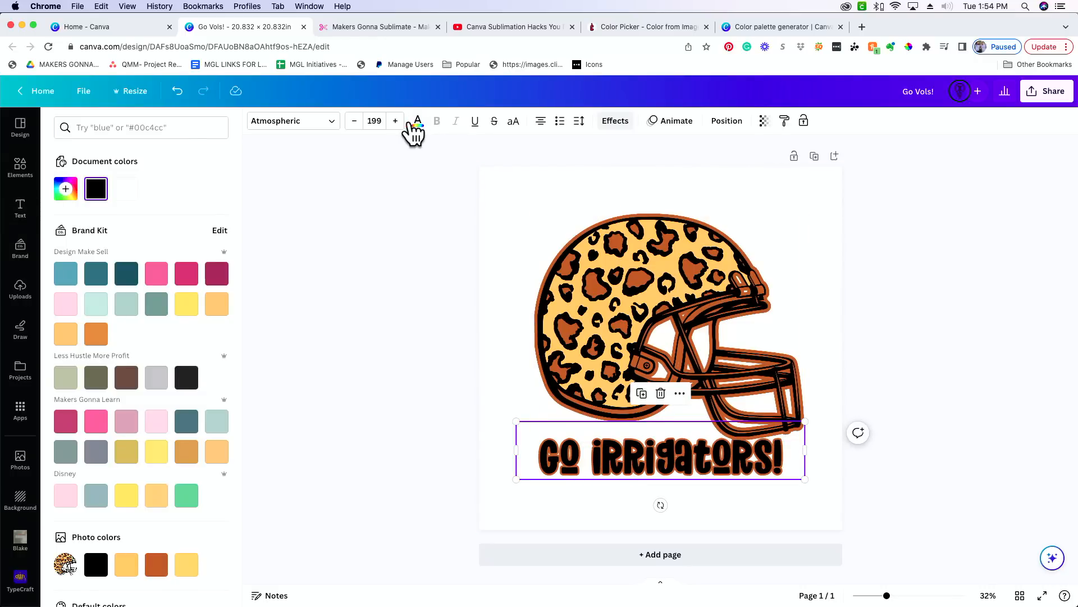
{"action": "left_click", "coordinate": [126, 194]}
{"action": "left_click", "coordinate": [66, 275]}
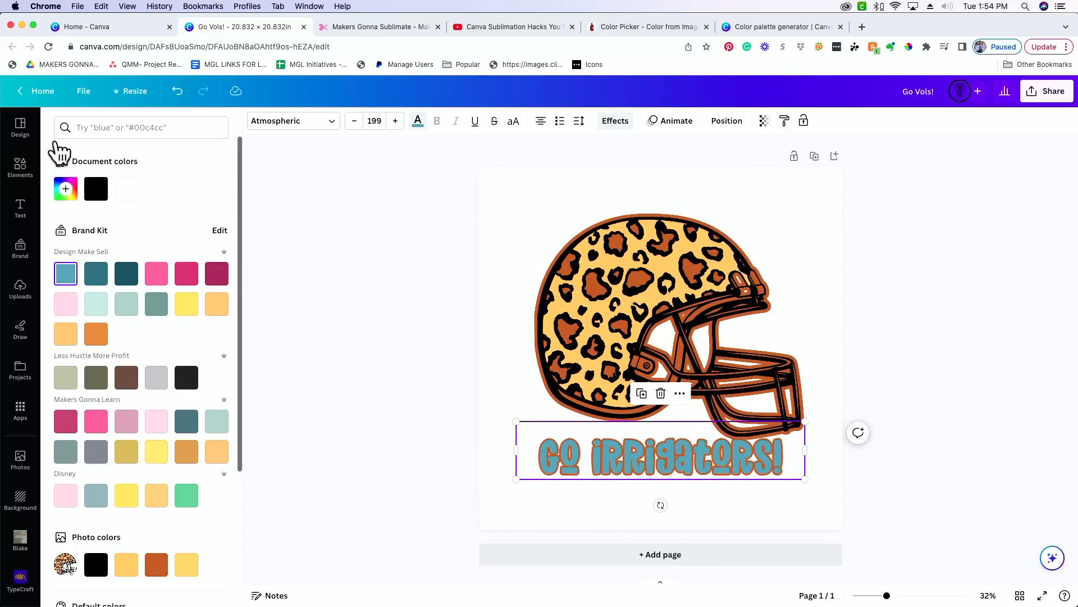
{"action": "left_click", "coordinate": [96, 189]}
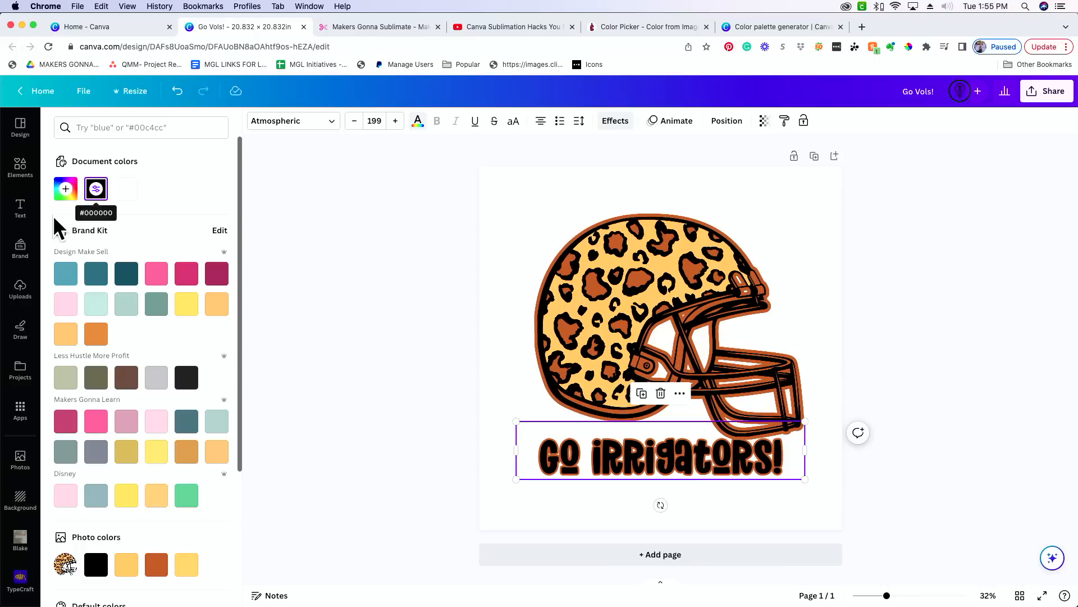
{"action": "left_click", "coordinate": [370, 389]}
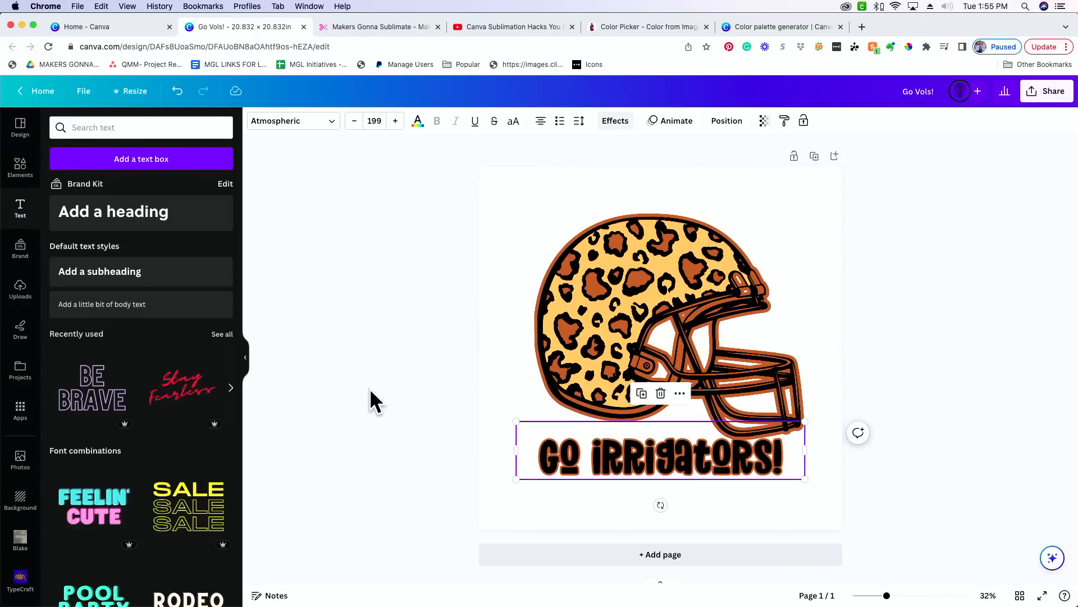
{"action": "left_click", "coordinate": [371, 390]}
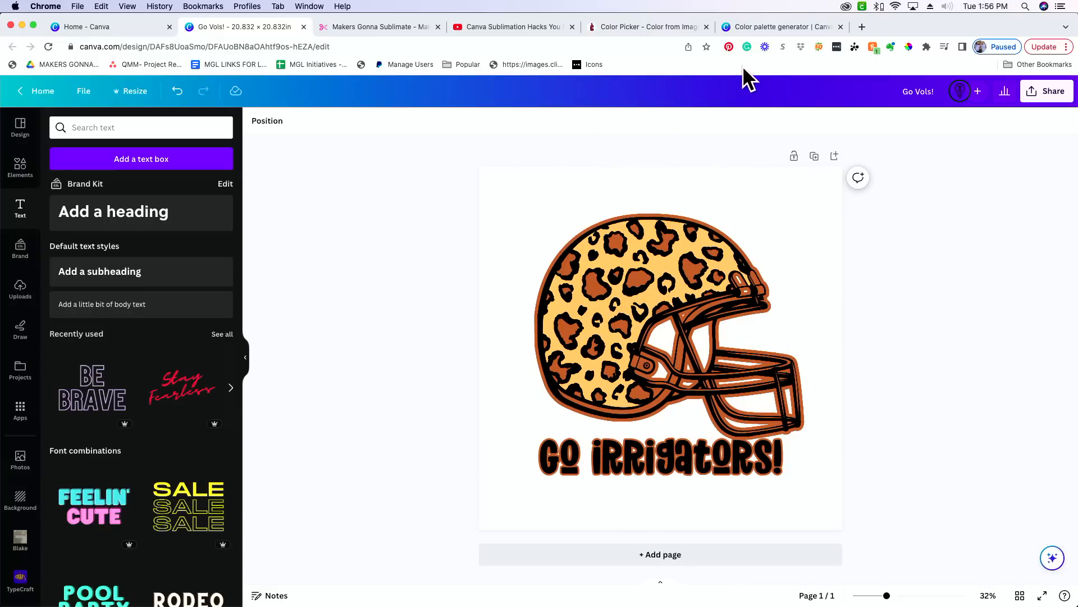
- Switch to Canva's Color Palette Generator and view the palette of a demo image
{"action": "left_click", "coordinate": [765, 25]}
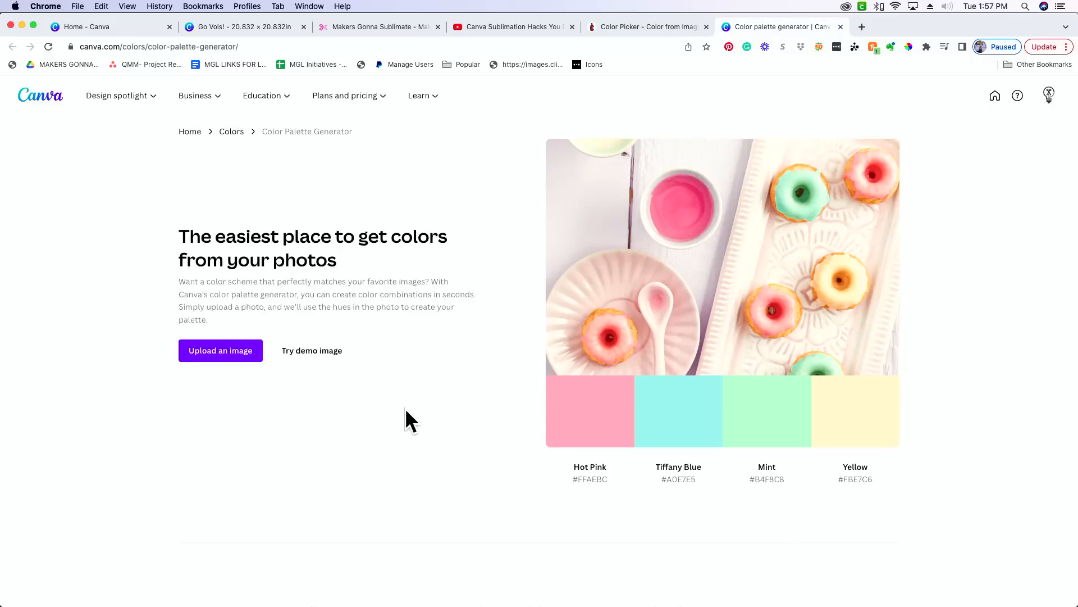
{"action": "left_click", "coordinate": [319, 353]}
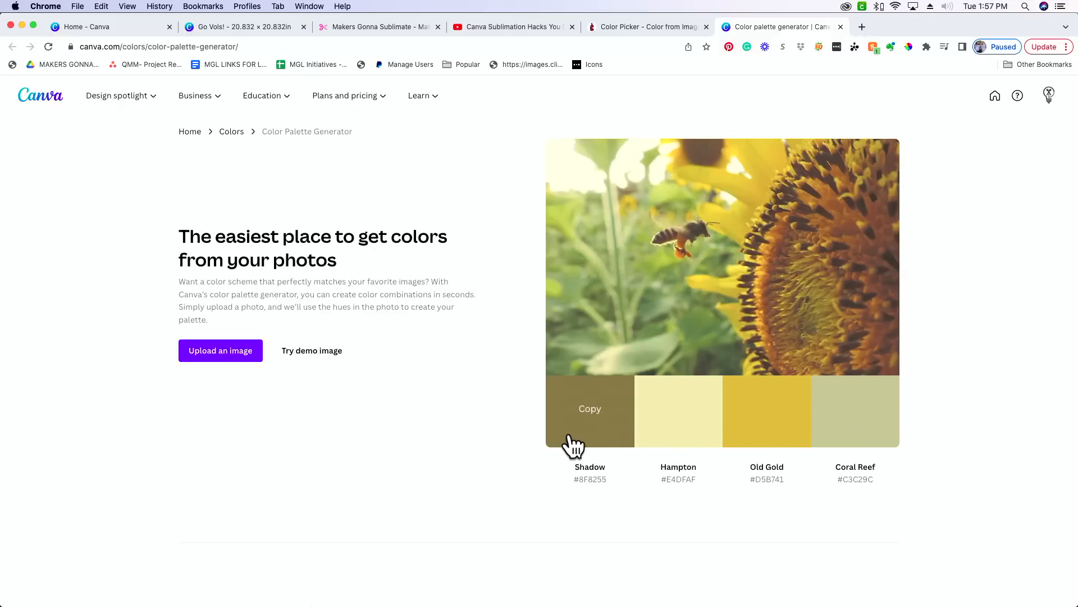
- Generate a color palette from the floral MAMA image Sub_Floral_Mama.png in the 100 New Sublimation Files folder
{"action": "left_click", "coordinate": [249, 350]}
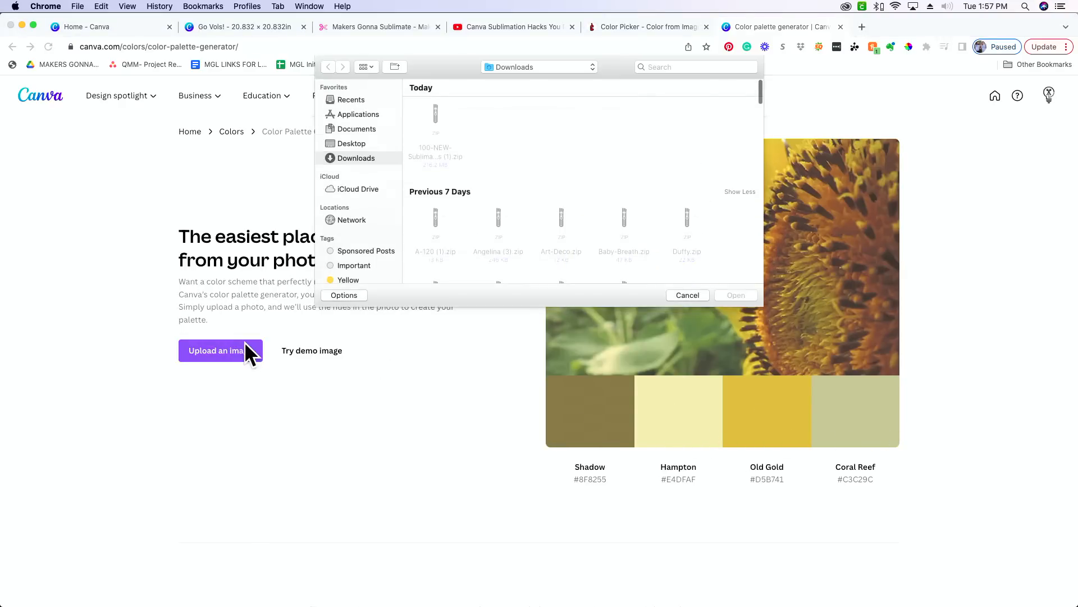
{"action": "left_click", "coordinate": [689, 294]}
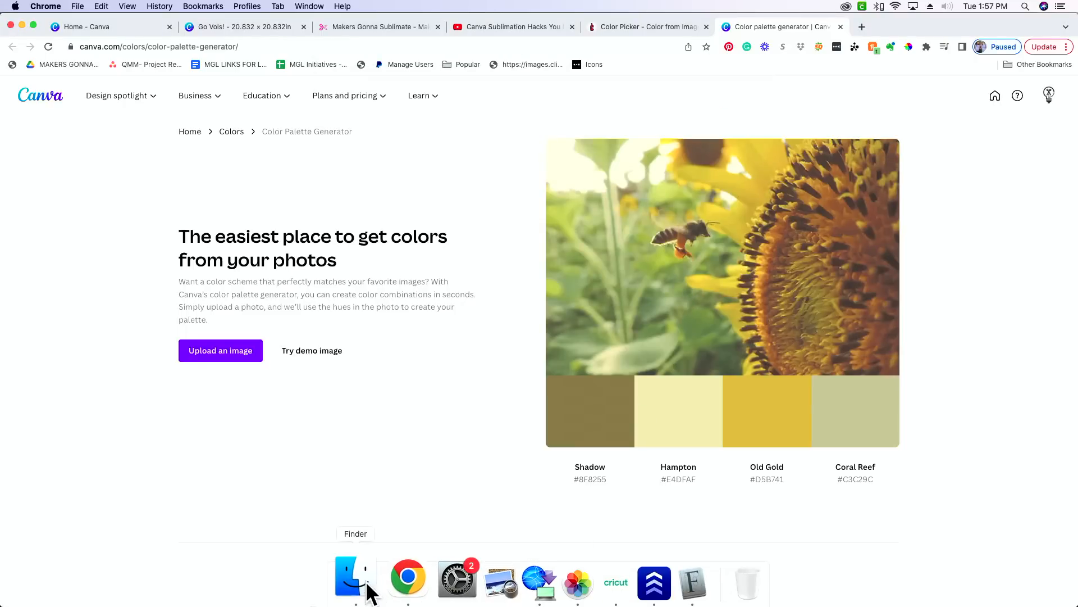
{"action": "left_click", "coordinate": [362, 586]}
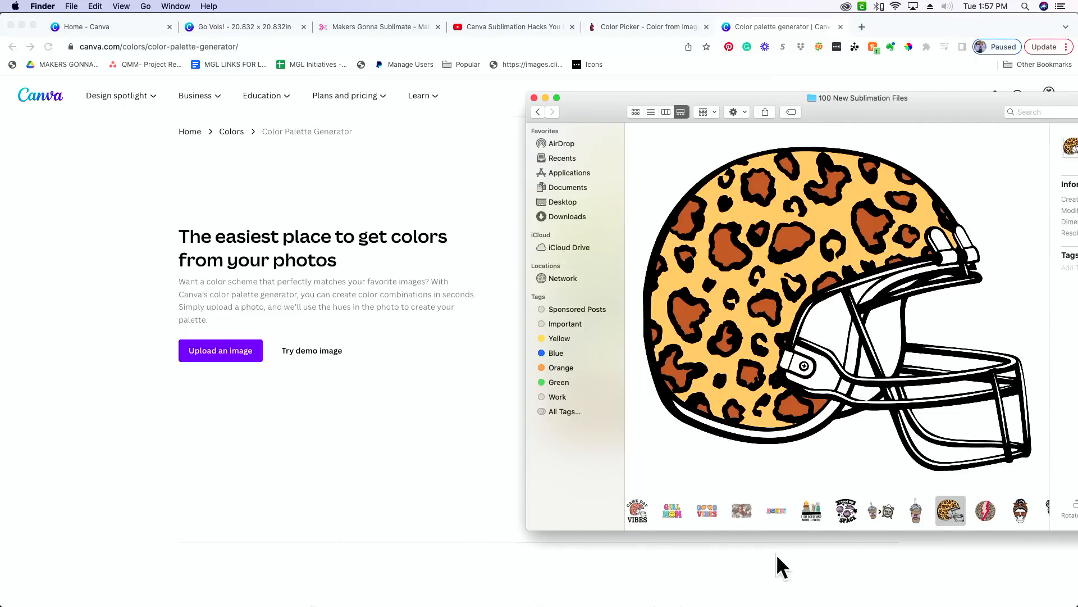
{"action": "left_click", "coordinate": [783, 512]}
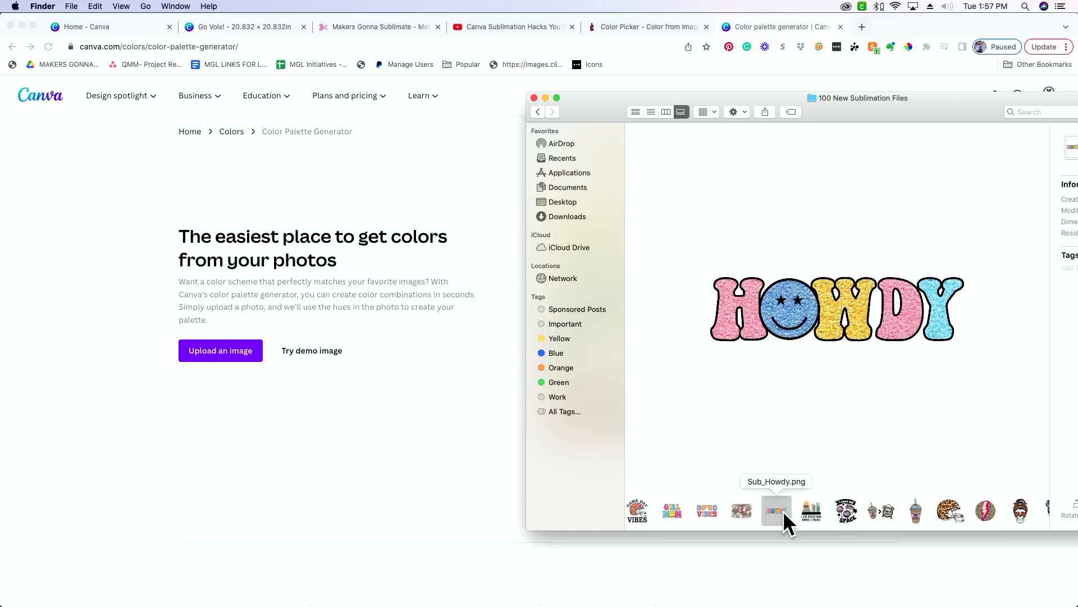
{"action": "left_click", "coordinate": [738, 511]}
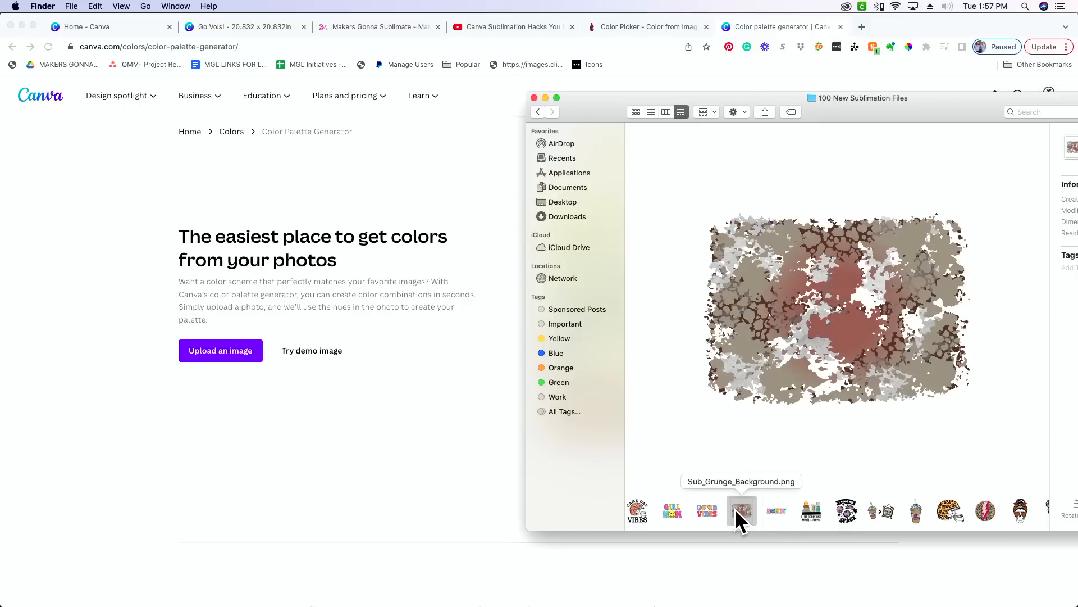
{"action": "scroll", "coordinate": [736, 511], "scroll_direction": "left", "scroll_amount": 10}
{"action": "scroll", "coordinate": [735, 508], "scroll_direction": "left", "scroll_amount": 2}
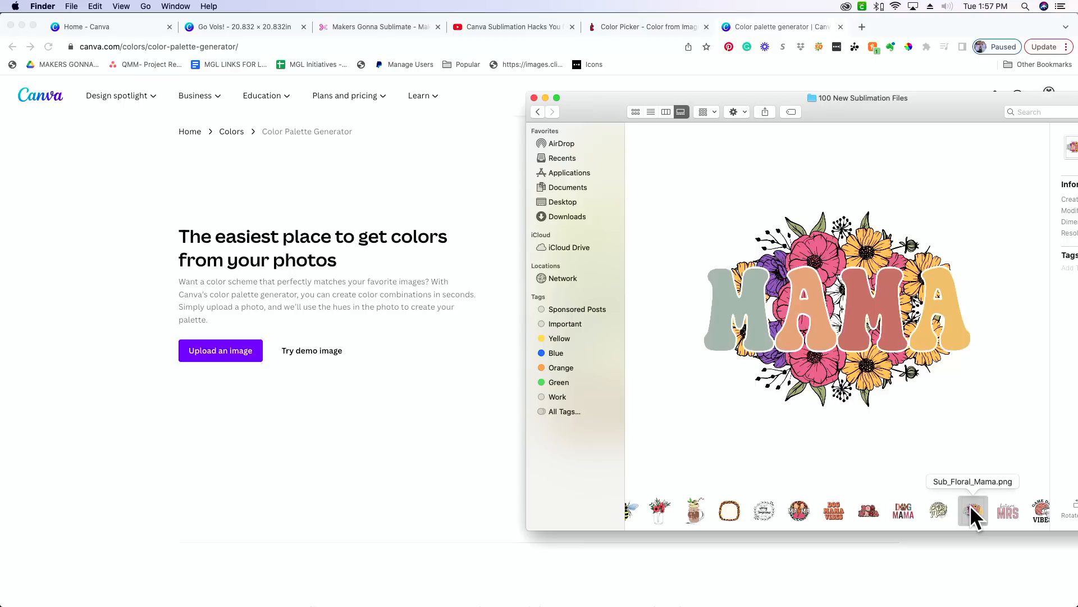
{"action": "left_click_drag", "start_coordinate": [892, 290], "coordinate": [279, 335]}
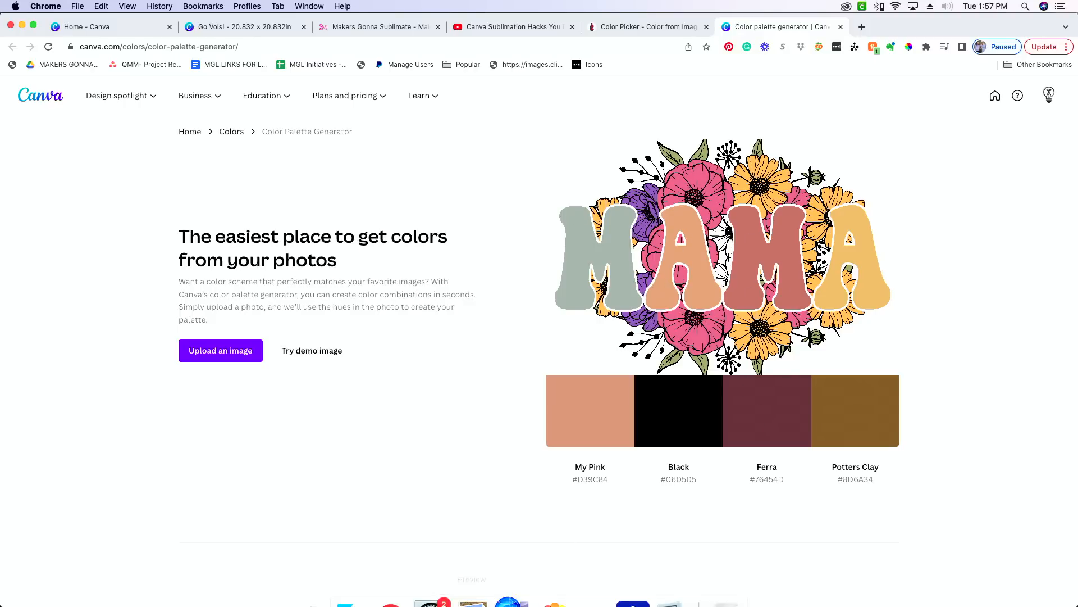
- Generate a color palette from the leopard-print sunflower image in the 100 New Sublimation Files folder
{"action": "mouse_move", "coordinate": [461, 601]}
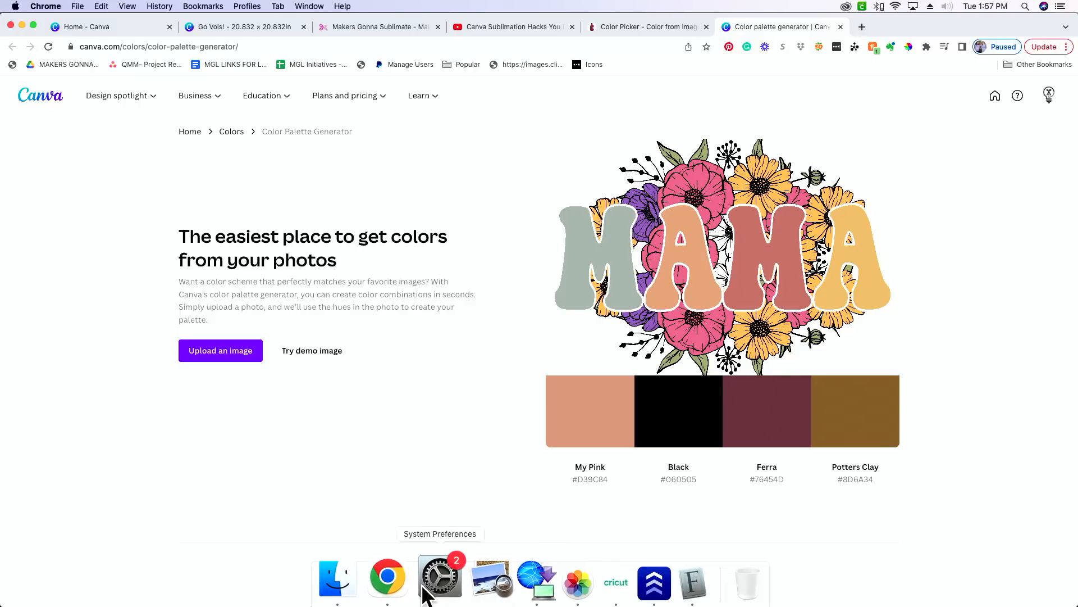
{"action": "left_click", "coordinate": [338, 580]}
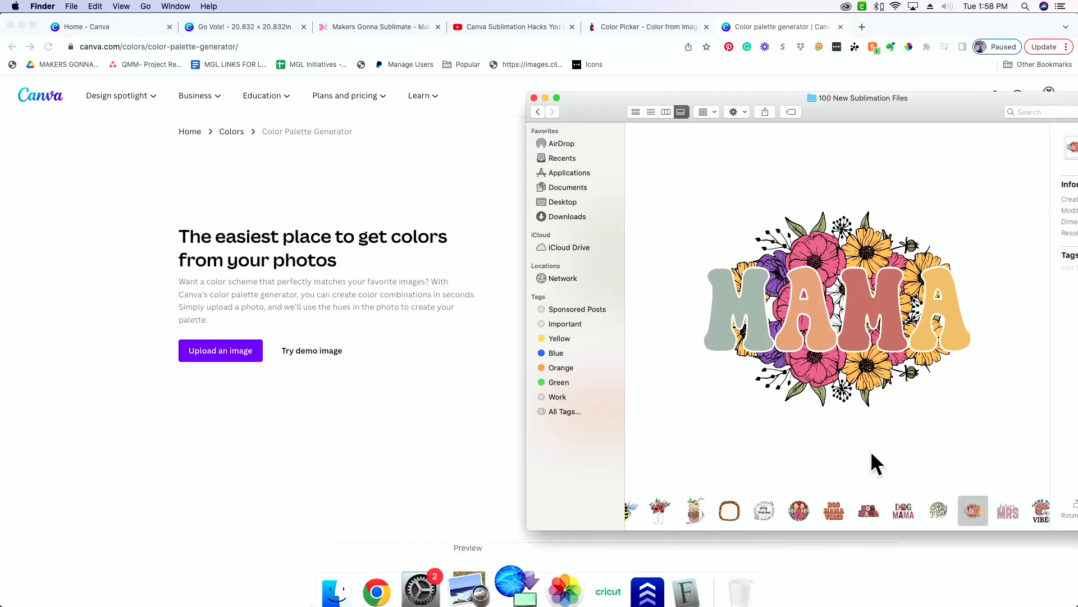
{"action": "scroll", "coordinate": [761, 502], "scroll_direction": "left", "scroll_amount": 2}
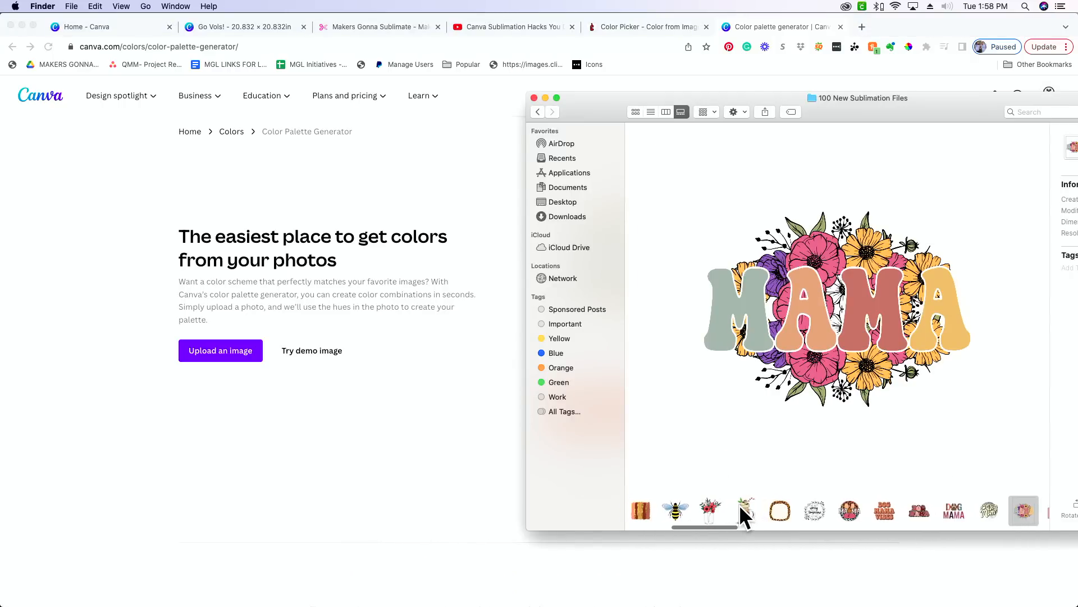
{"action": "scroll", "coordinate": [740, 504], "scroll_direction": "left", "scroll_amount": 2}
{"action": "left_click", "coordinate": [801, 509]}
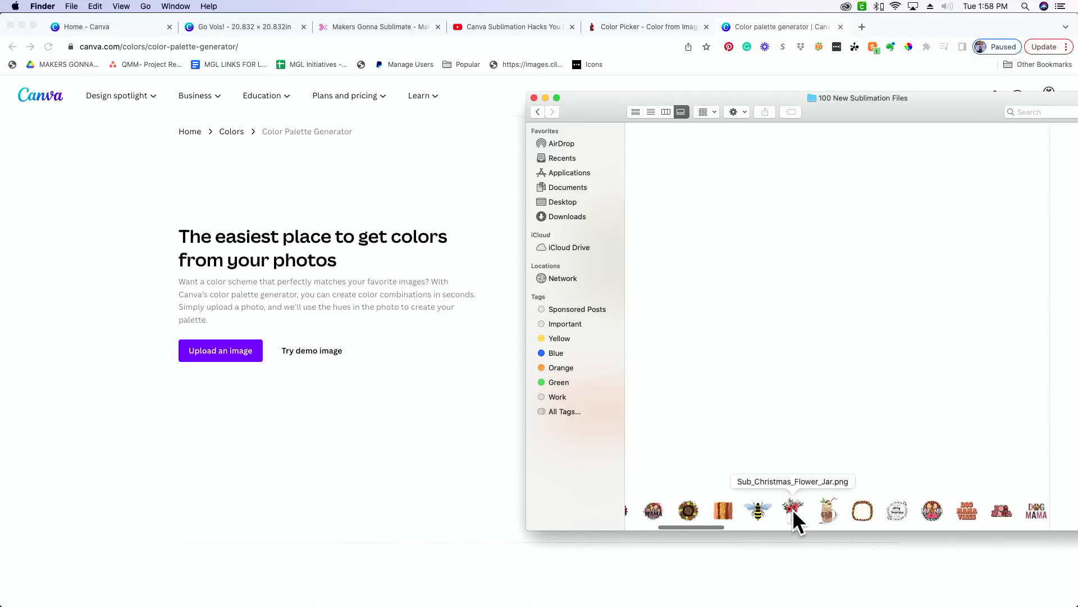
{"action": "left_click", "coordinate": [793, 509]}
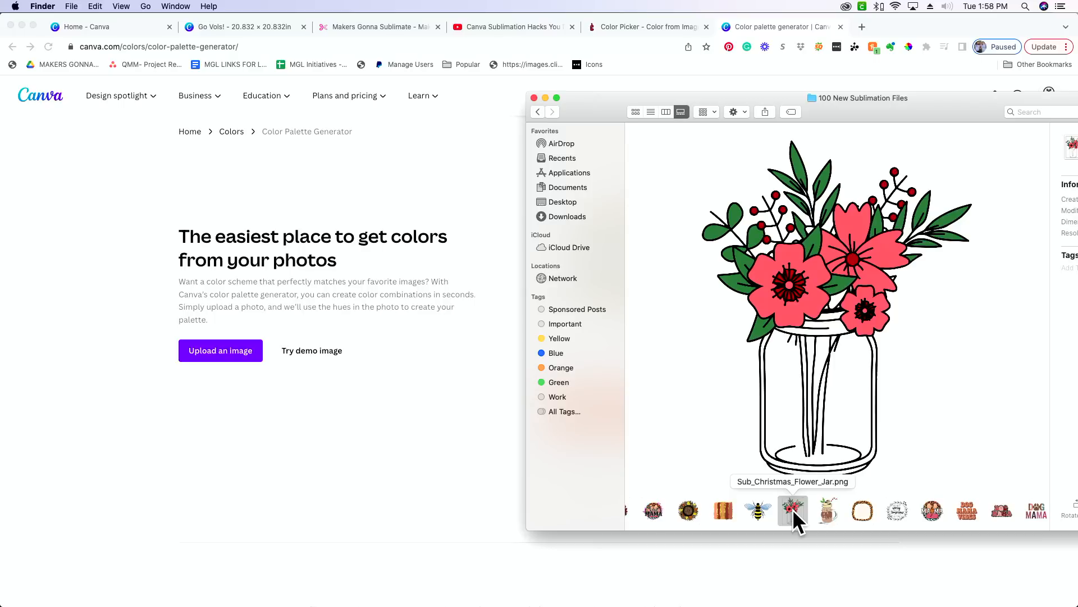
{"action": "scroll", "coordinate": [786, 509], "scroll_direction": "left", "scroll_amount": 2}
{"action": "left_click", "coordinate": [773, 508]}
{"action": "left_click_drag", "start_coordinate": [773, 508], "coordinate": [425, 305]}
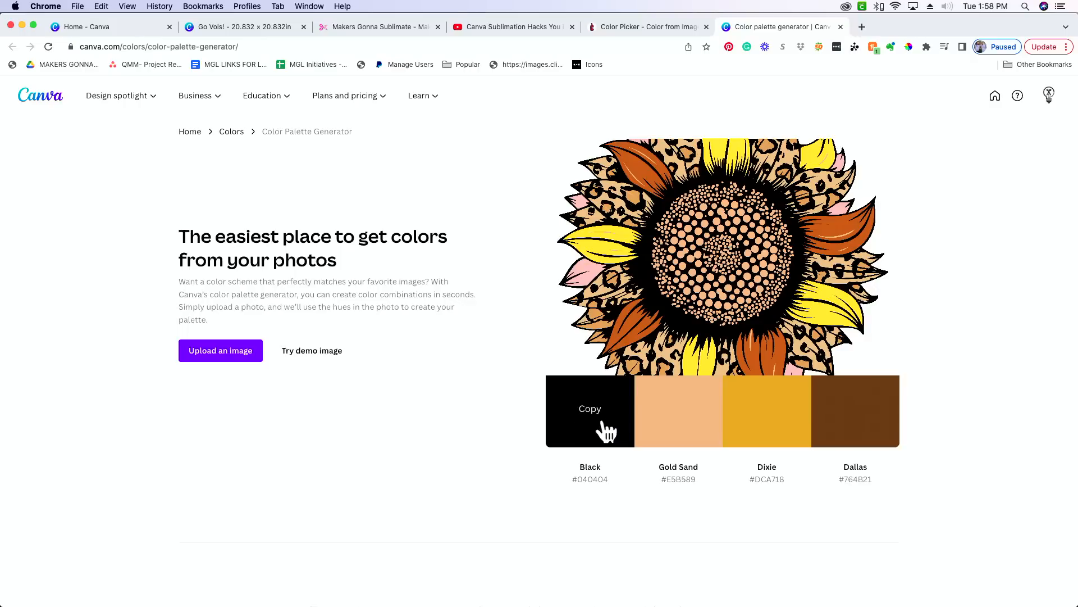
- Copy the Dixie color #DCA718 from the sunflower palette and apply it to the outline of the "Go Irrigators!" text
{"action": "left_click", "coordinate": [773, 411]}
{"action": "left_click", "coordinate": [270, 26]}
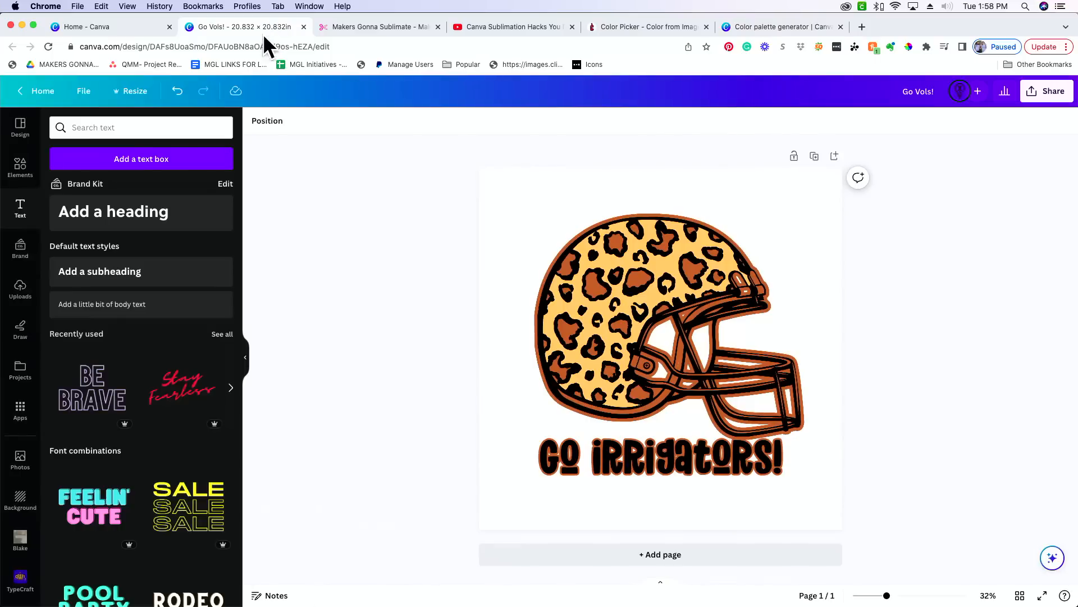
{"action": "left_click", "coordinate": [588, 449]}
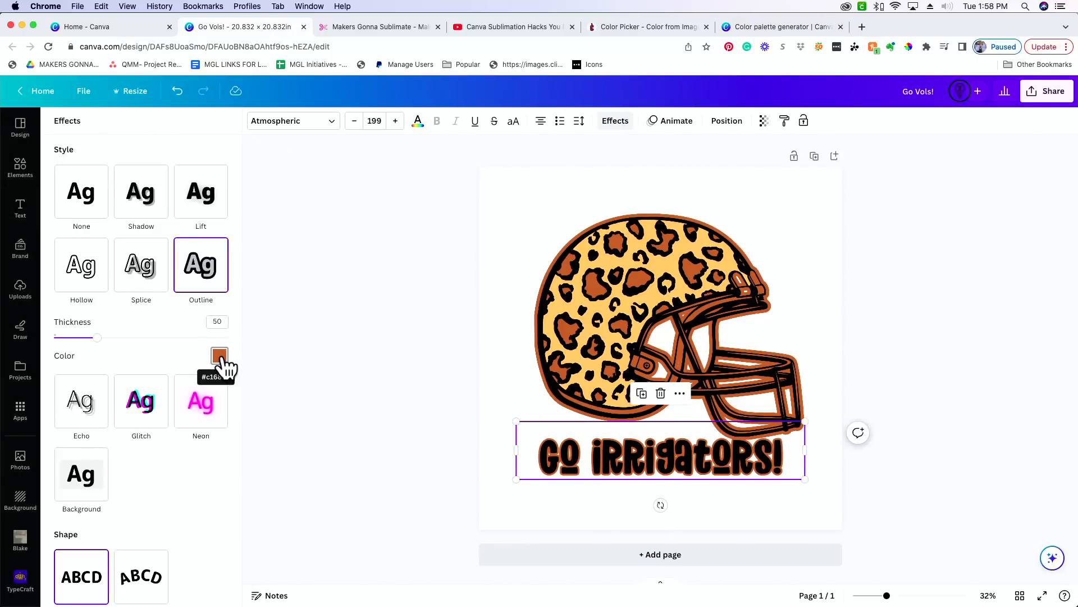
{"action": "left_click", "coordinate": [224, 355]}
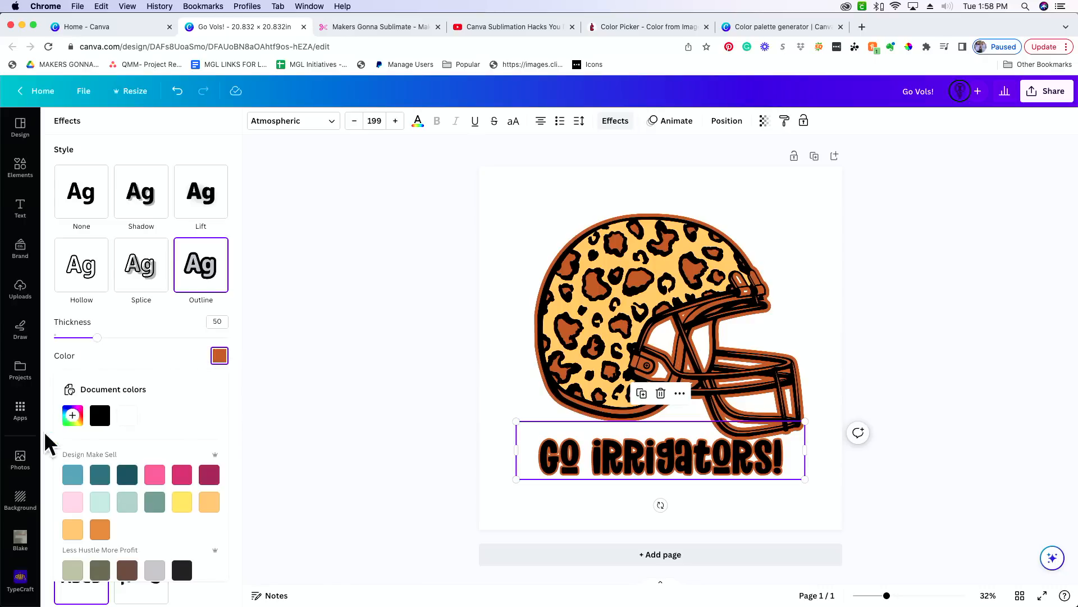
{"action": "left_click", "coordinate": [72, 415]}
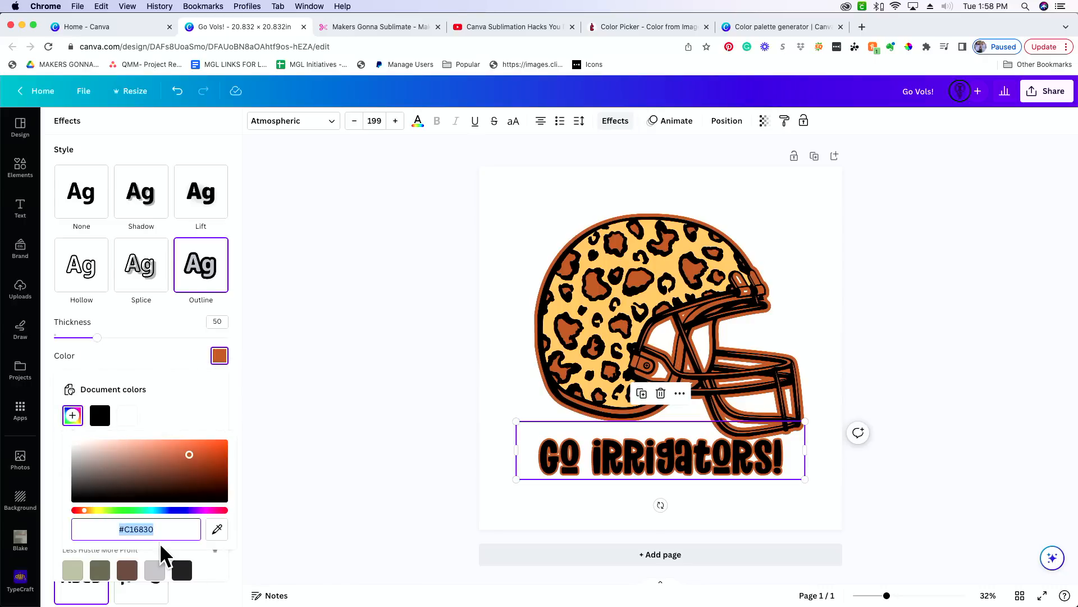
{"action": "type", "text": "#DCA718"}
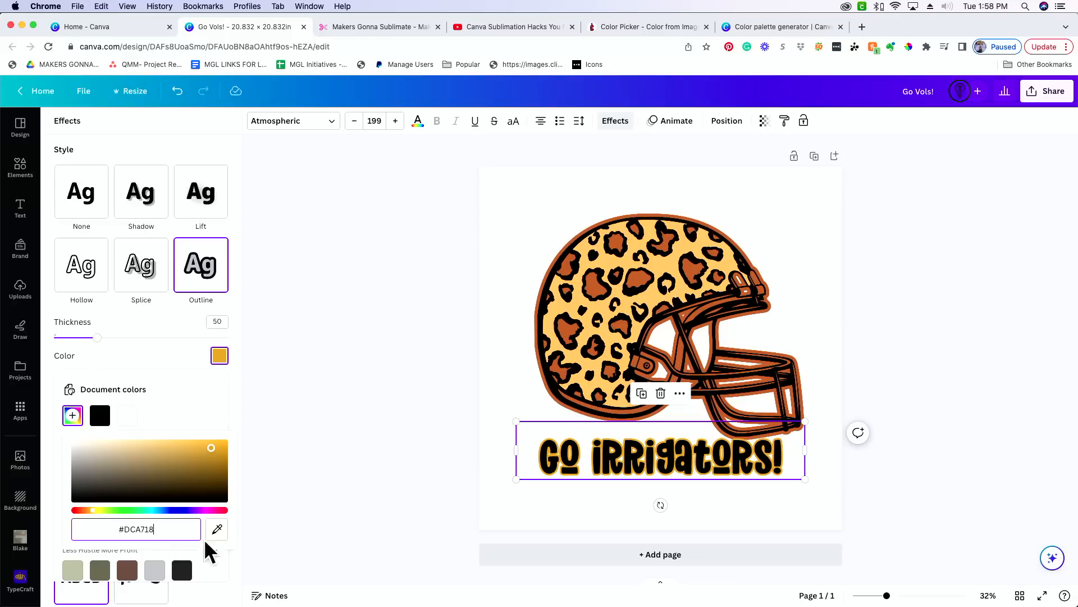
{"action": "key", "text": "Return"}
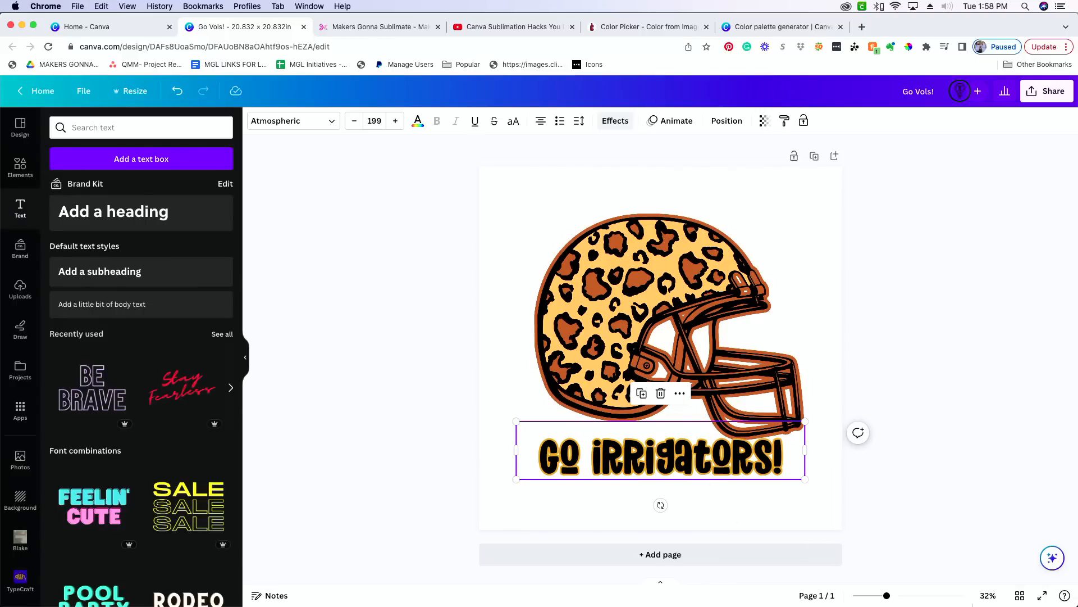
{"action": "left_click", "coordinate": [929, 595]}
{"action": "scroll", "coordinate": [828, 449], "scroll_direction": "down", "scroll_amount": 5}
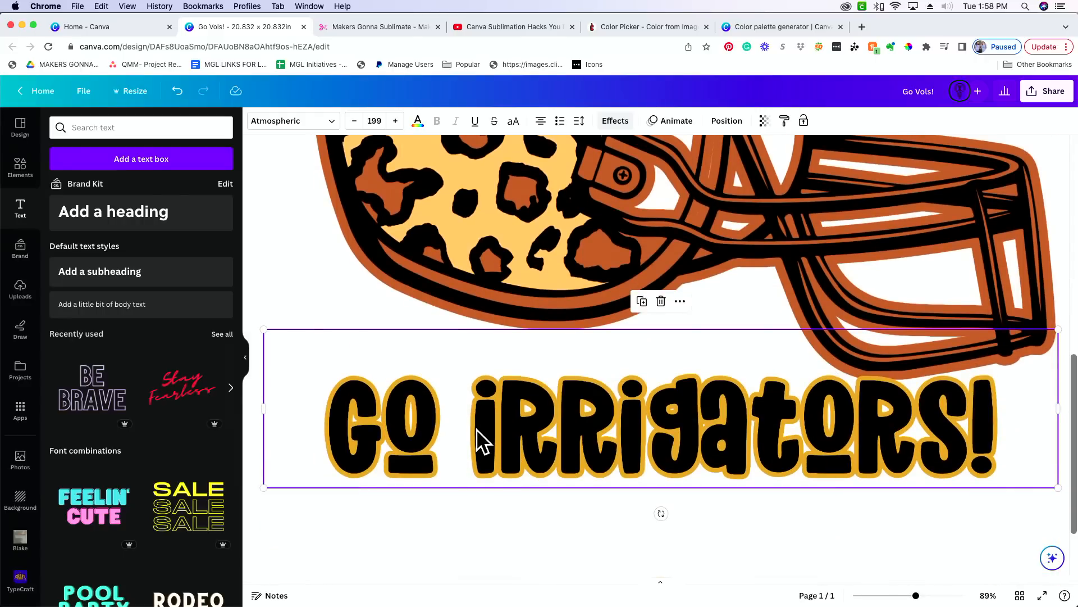
{"action": "left_click", "coordinate": [477, 511]}
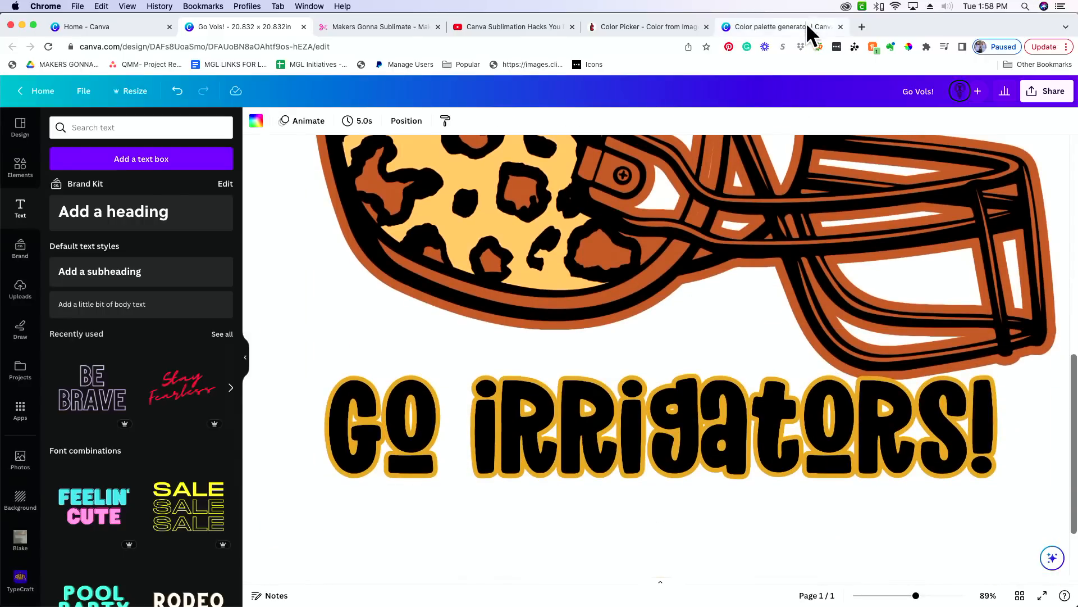
- Return to the Color Palette Generator page and open the full collection of color combinations
{"action": "left_click", "coordinate": [803, 26]}
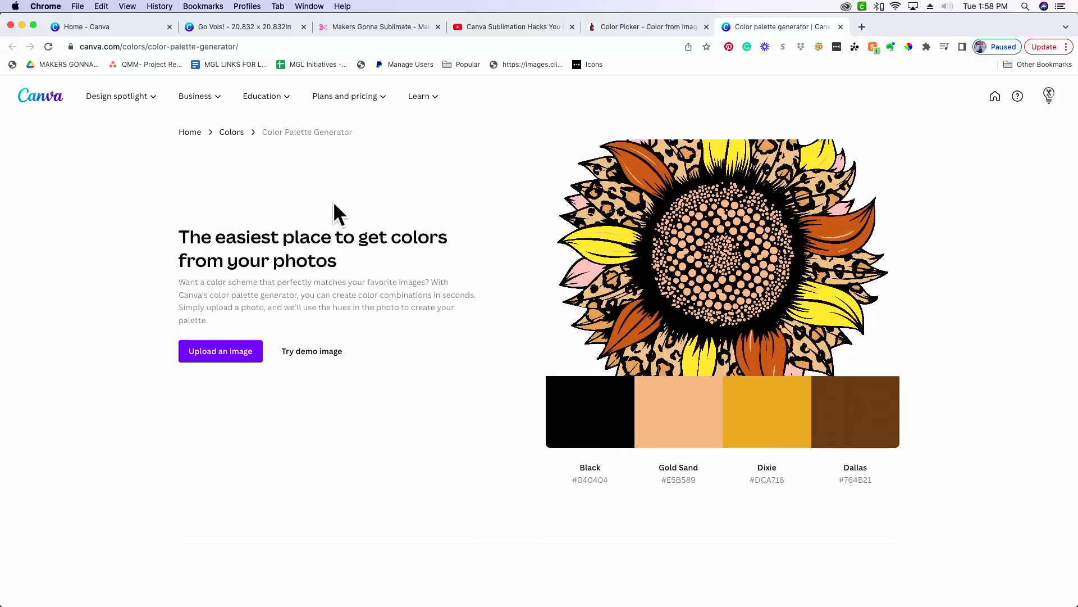
{"action": "scroll", "coordinate": [361, 236], "scroll_direction": "down", "scroll_amount": 3}
{"action": "scroll", "coordinate": [538, 470], "scroll_direction": "down", "scroll_amount": 7}
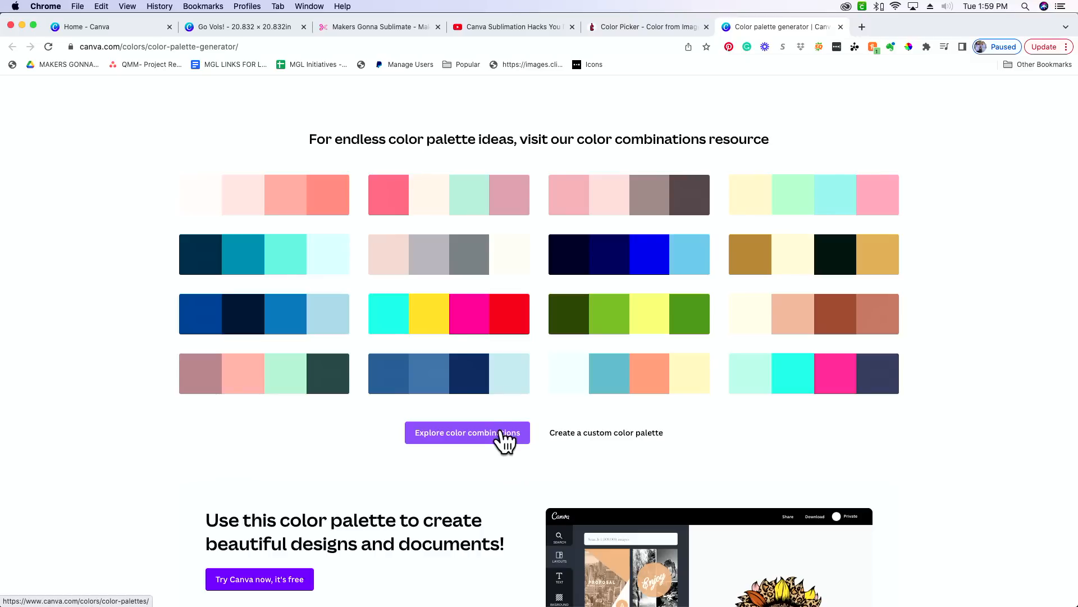
{"action": "left_click", "coordinate": [506, 442]}
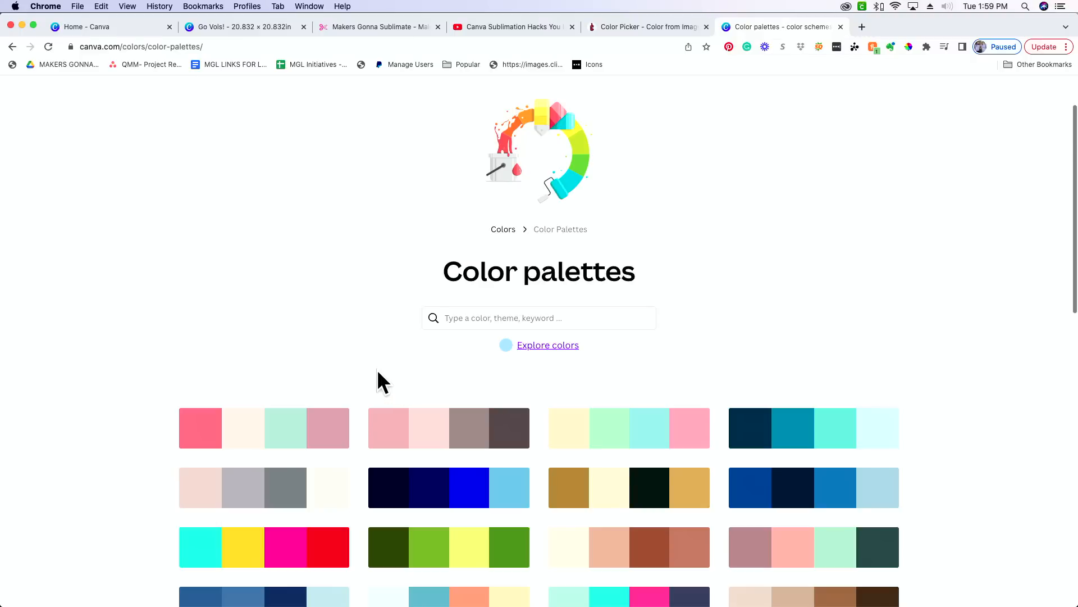
- Search the color palettes for "sunflower" and look over the matching palettes
{"action": "scroll", "coordinate": [378, 379], "scroll_direction": "down", "scroll_amount": 2}
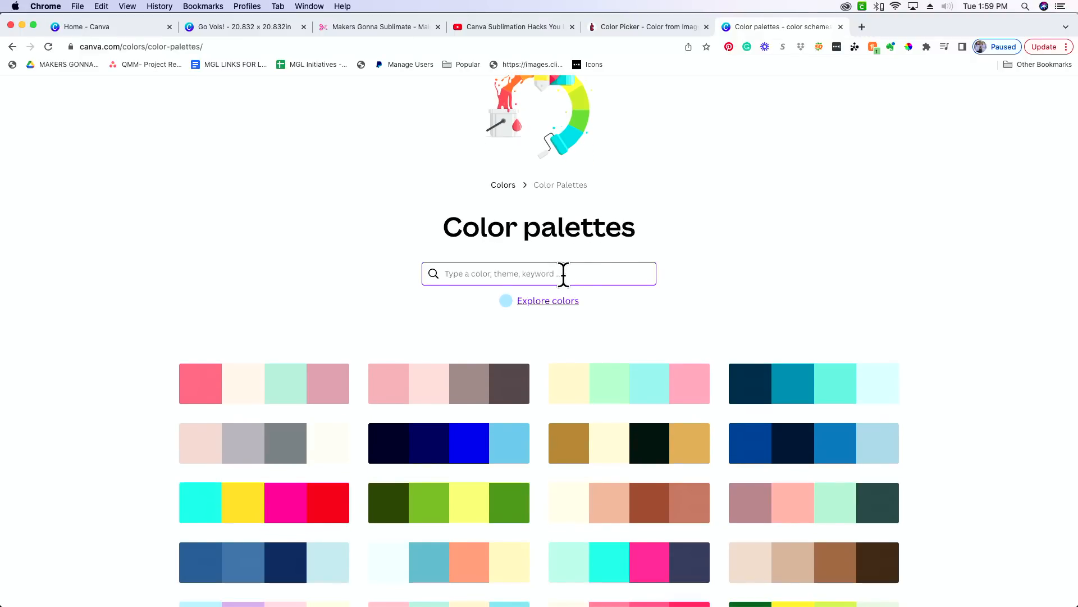
{"action": "type", "text": "sunflower"}
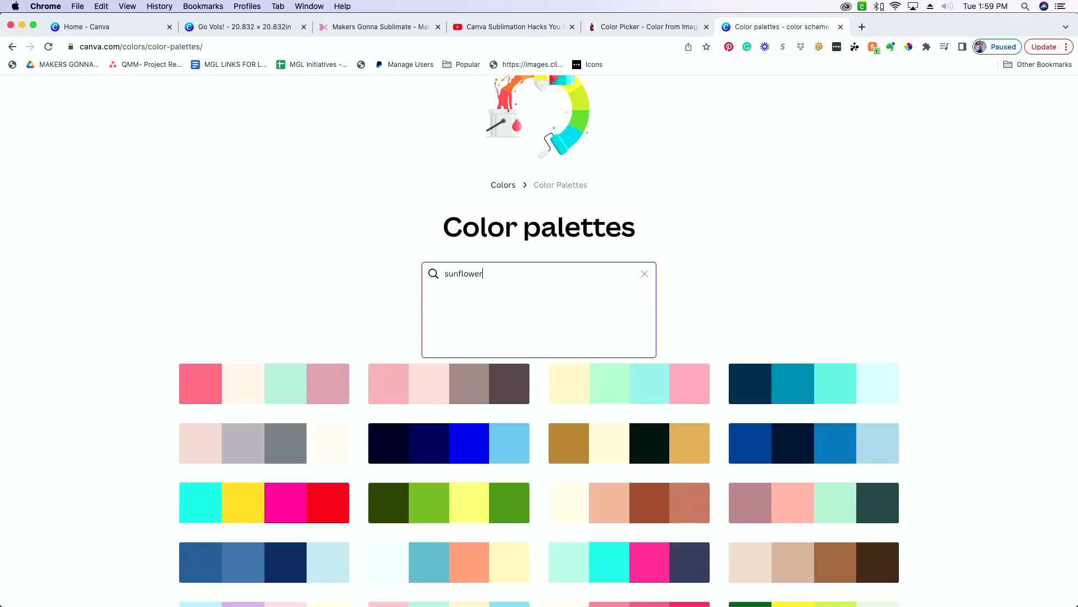
{"action": "key", "text": "Return"}
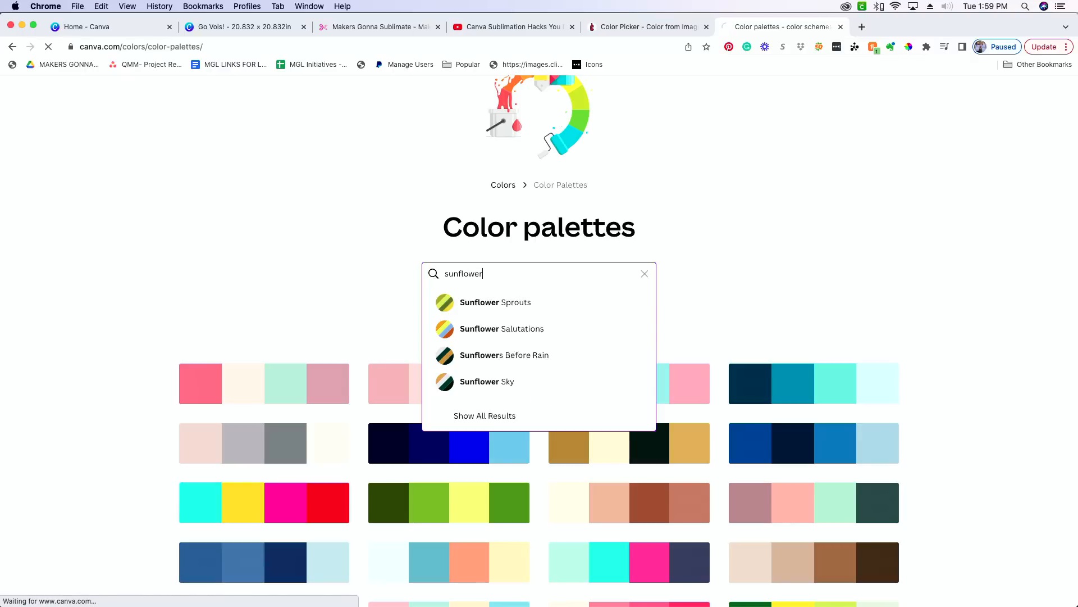
{"action": "scroll", "coordinate": [683, 497], "scroll_direction": "down", "scroll_amount": 3}
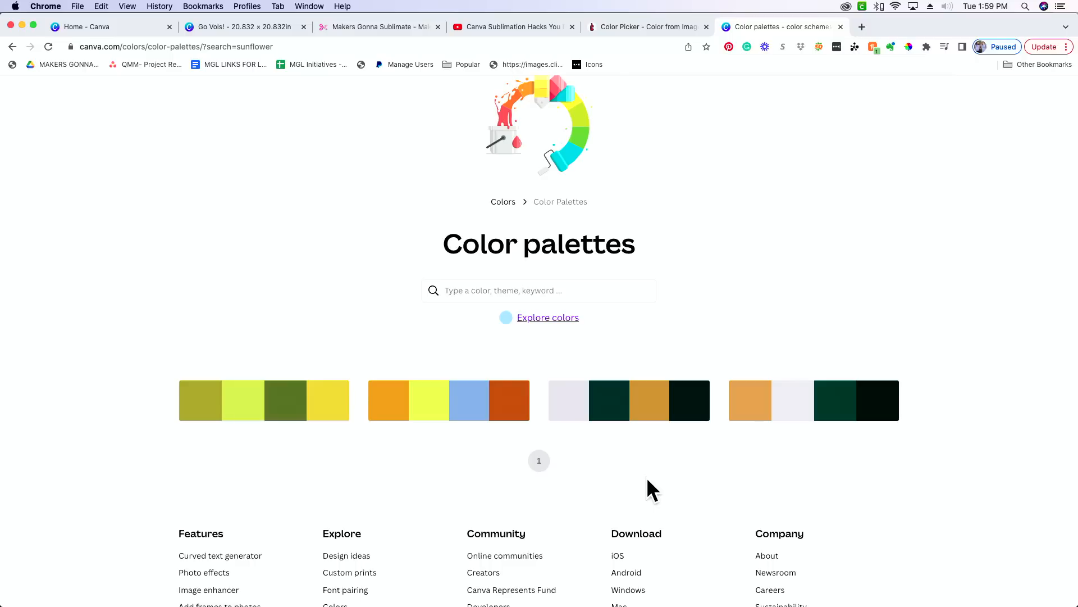
{"action": "scroll", "coordinate": [647, 479], "scroll_direction": "up", "scroll_amount": 3}
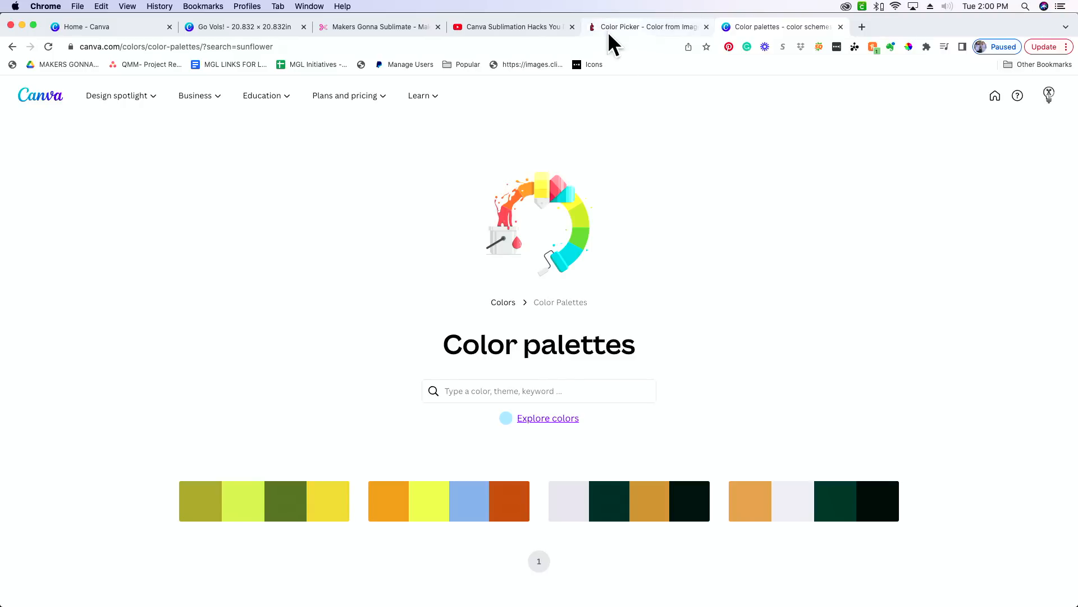
- Return to the Go Vols! design and bring the whole helmet and text page into view
{"action": "left_click", "coordinate": [247, 28]}
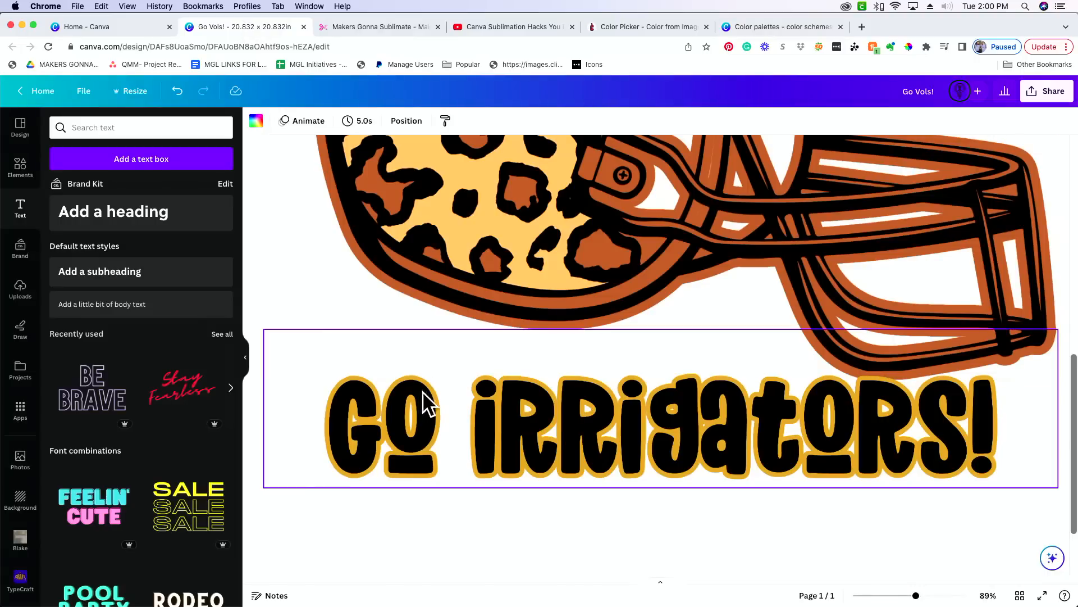
{"action": "left_click", "coordinate": [887, 595]}
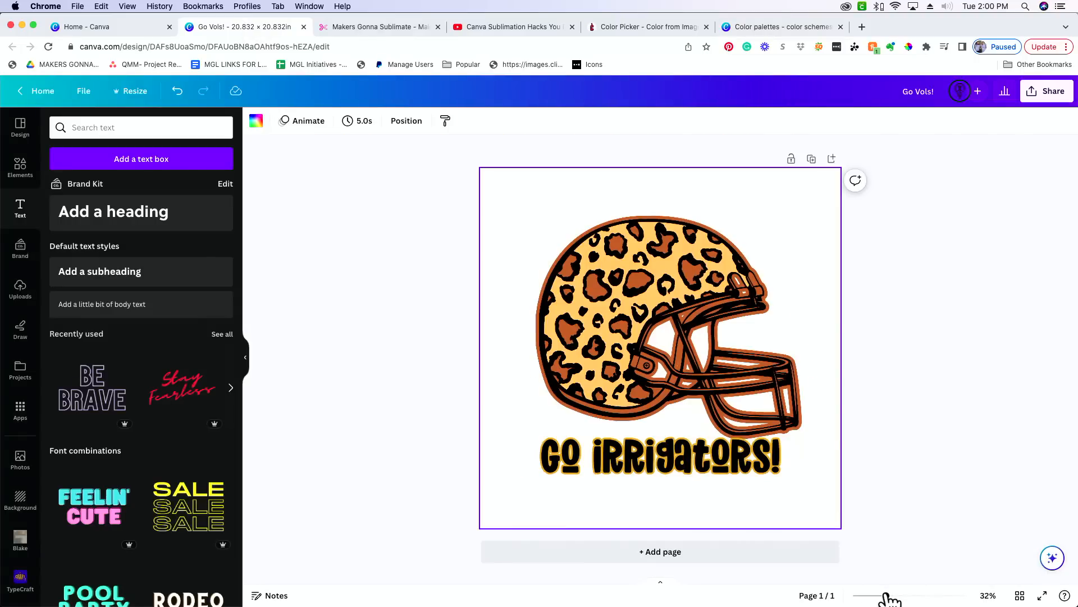
{"action": "left_click", "coordinate": [900, 437]}
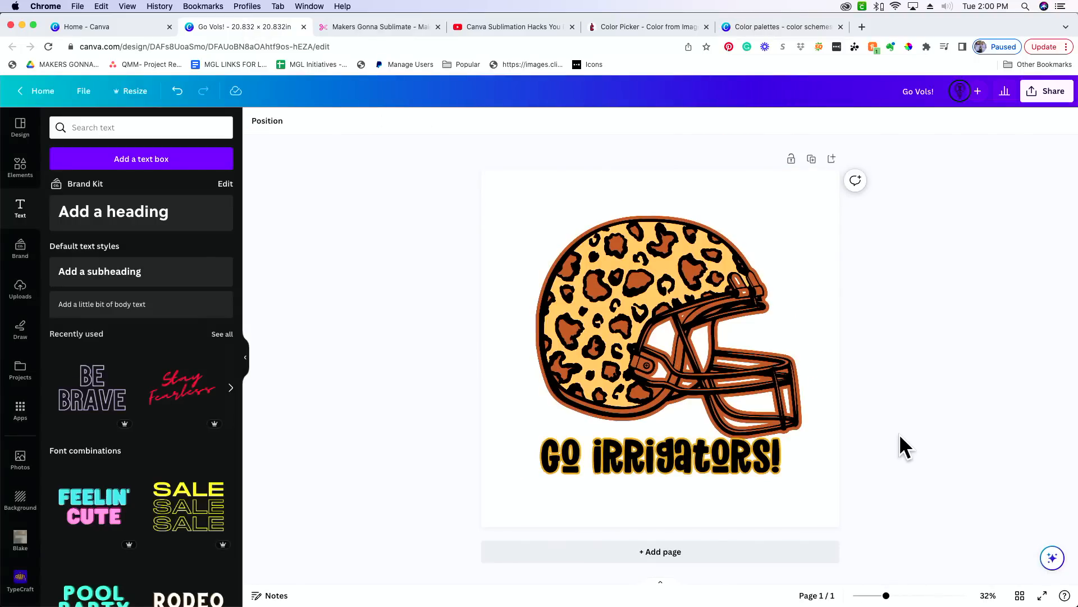
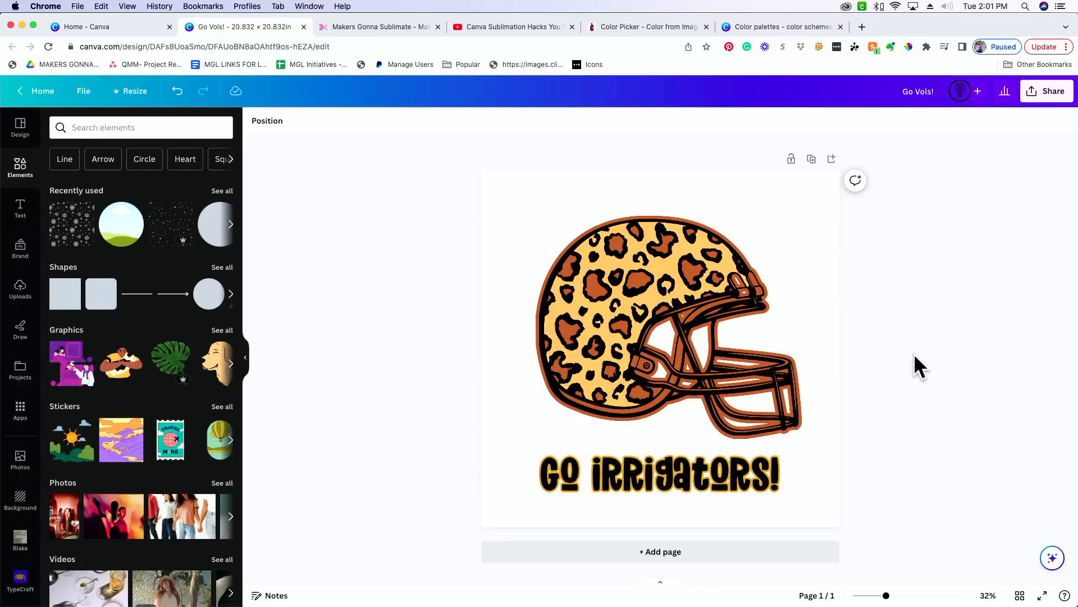
{"action": "left_click", "coordinate": [246, 360]}
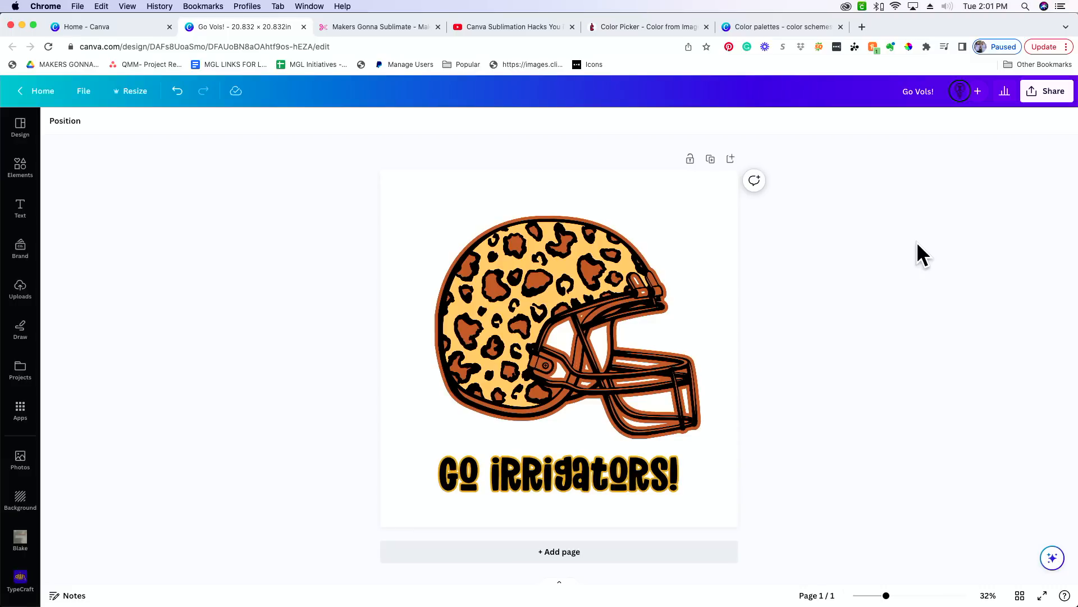
- Download the design as a PDF Print file with the CMYK (best for professional printing) color profile
{"action": "left_click", "coordinate": [1054, 91]}
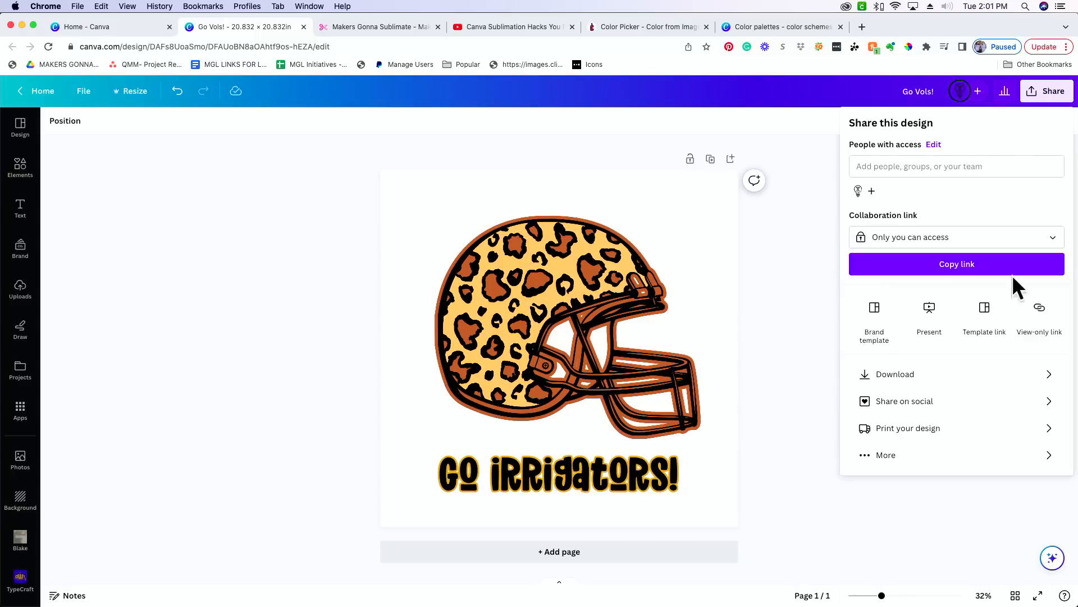
{"action": "left_click", "coordinate": [950, 373]}
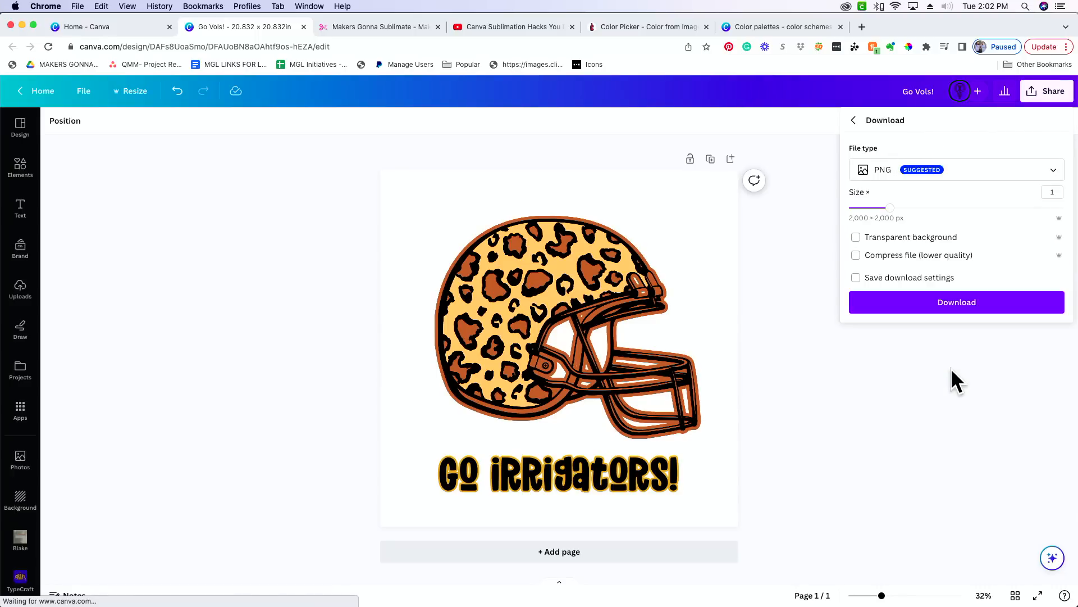
{"action": "left_click", "coordinate": [954, 178]}
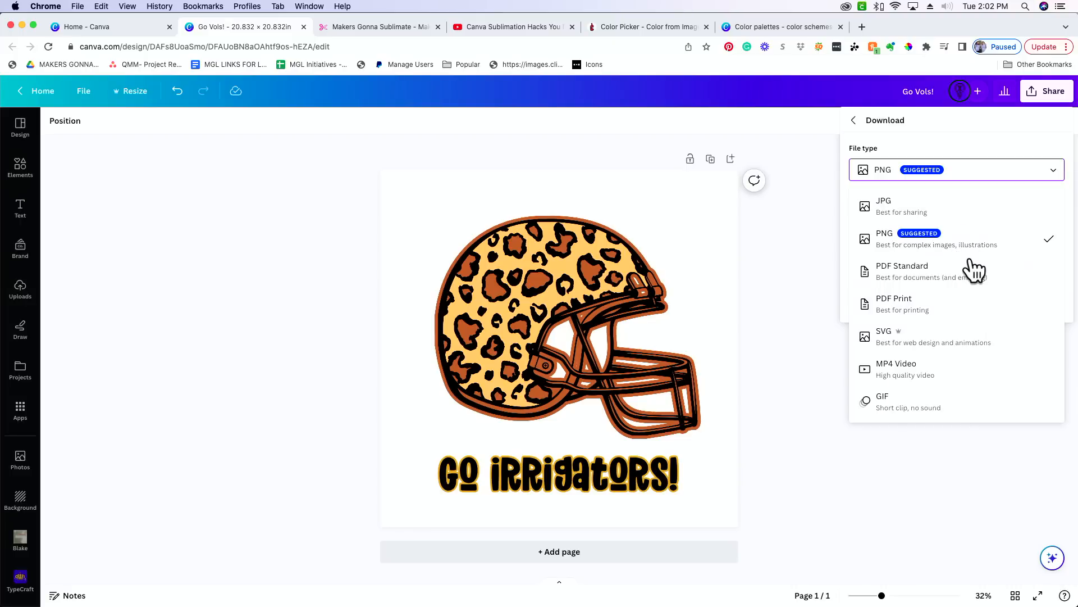
{"action": "left_click", "coordinate": [960, 309]}
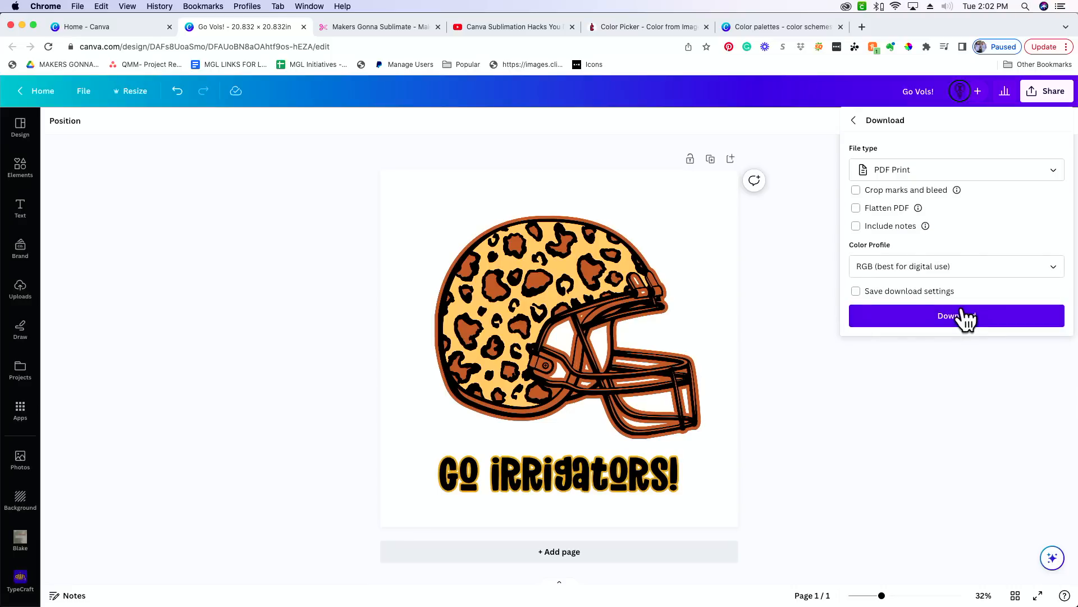
{"action": "left_click", "coordinate": [997, 274]}
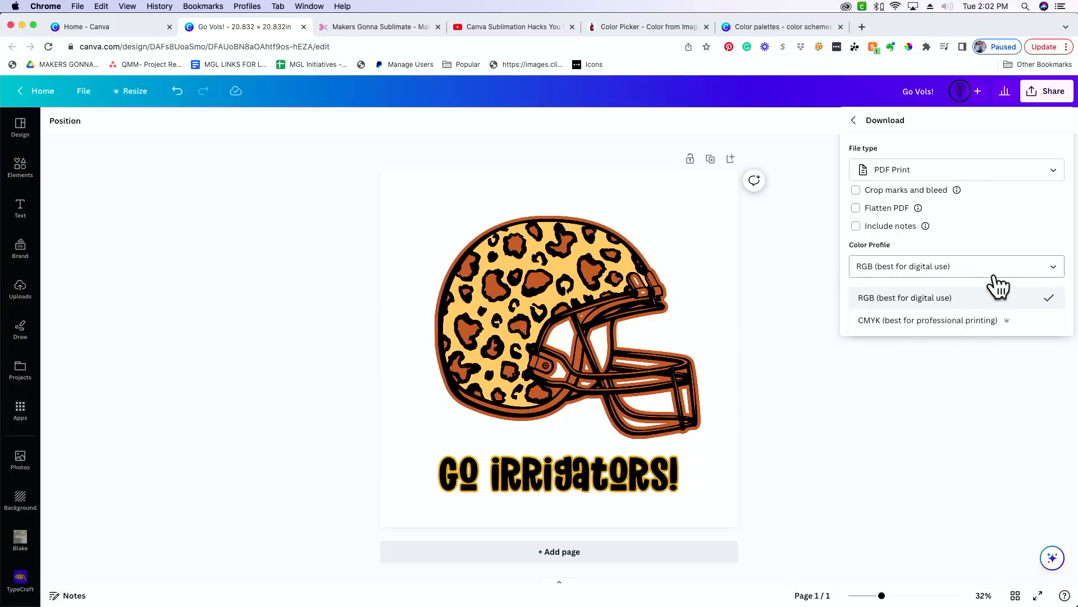
{"action": "left_click", "coordinate": [999, 323]}
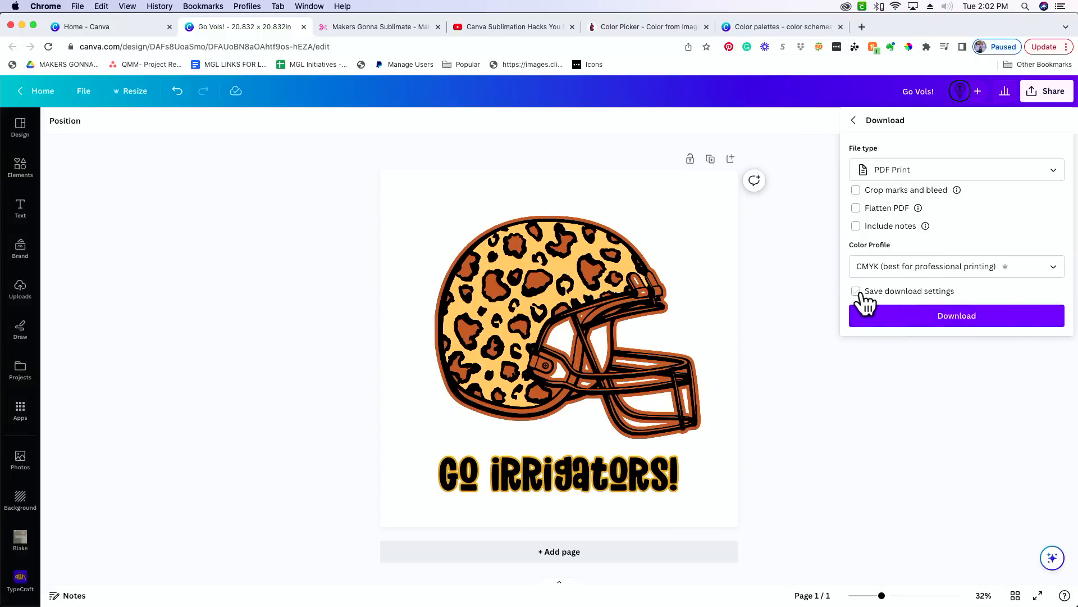
{"action": "left_click", "coordinate": [942, 320]}
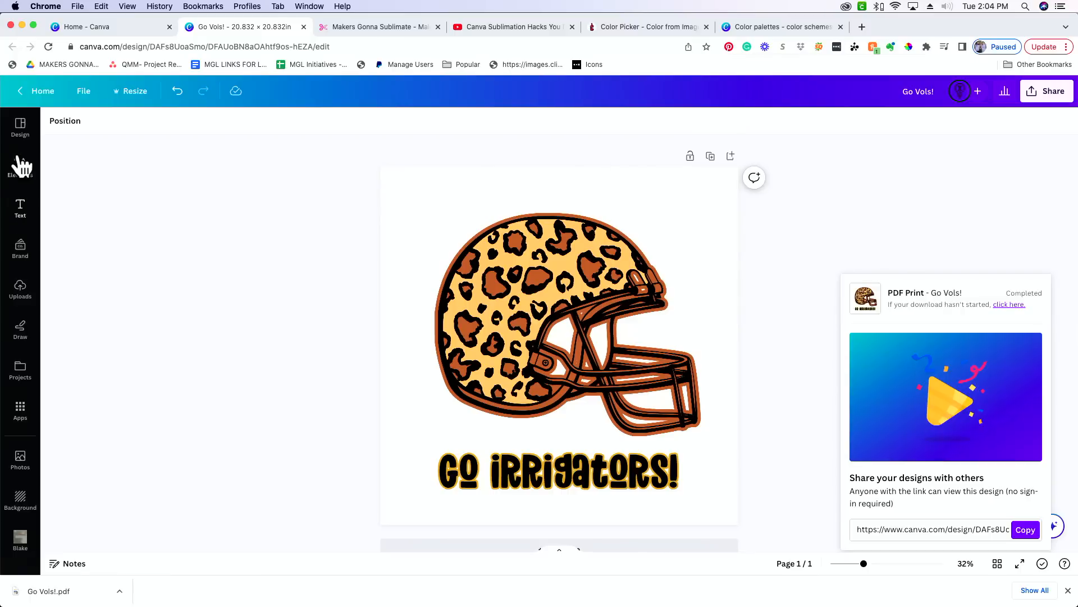
- Search the design templates for "tshirt" and choose the suggested T-Shirts search
{"action": "left_click", "coordinate": [21, 135]}
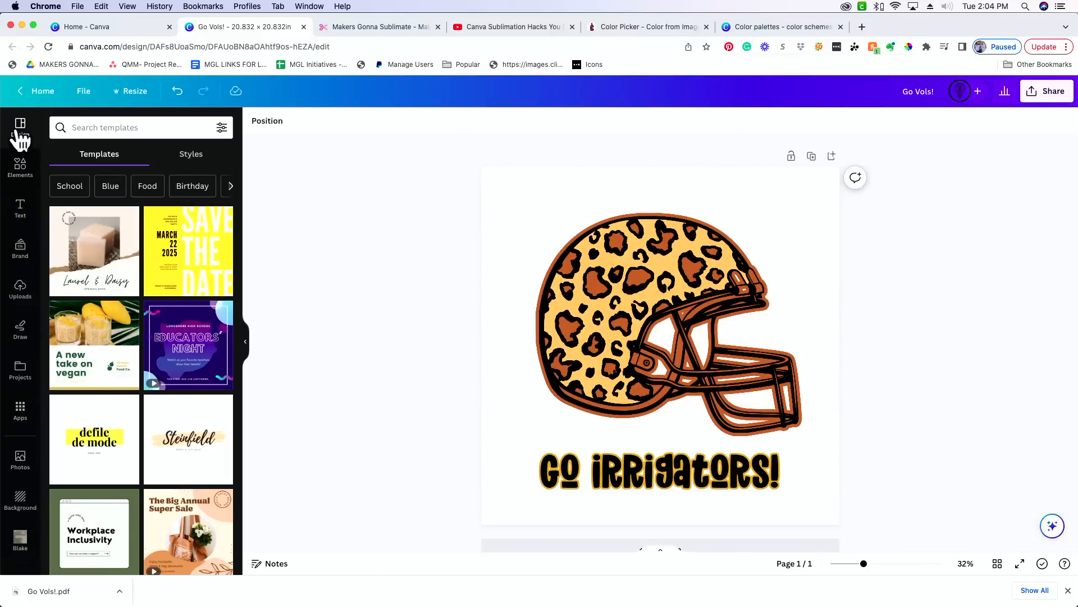
{"action": "left_click", "coordinate": [130, 130]}
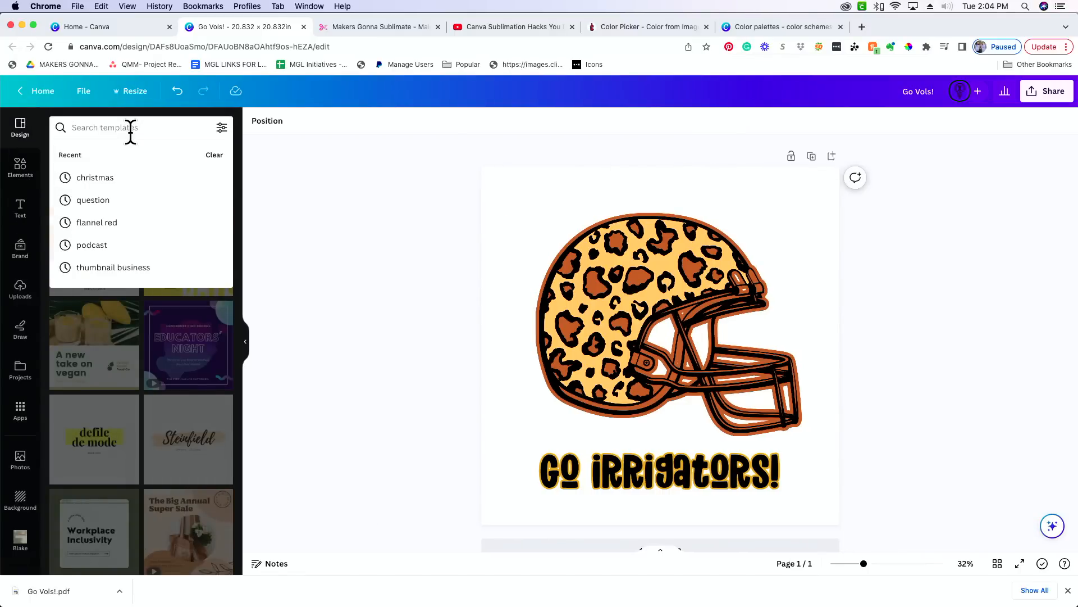
{"action": "type", "text": "tshirt"}
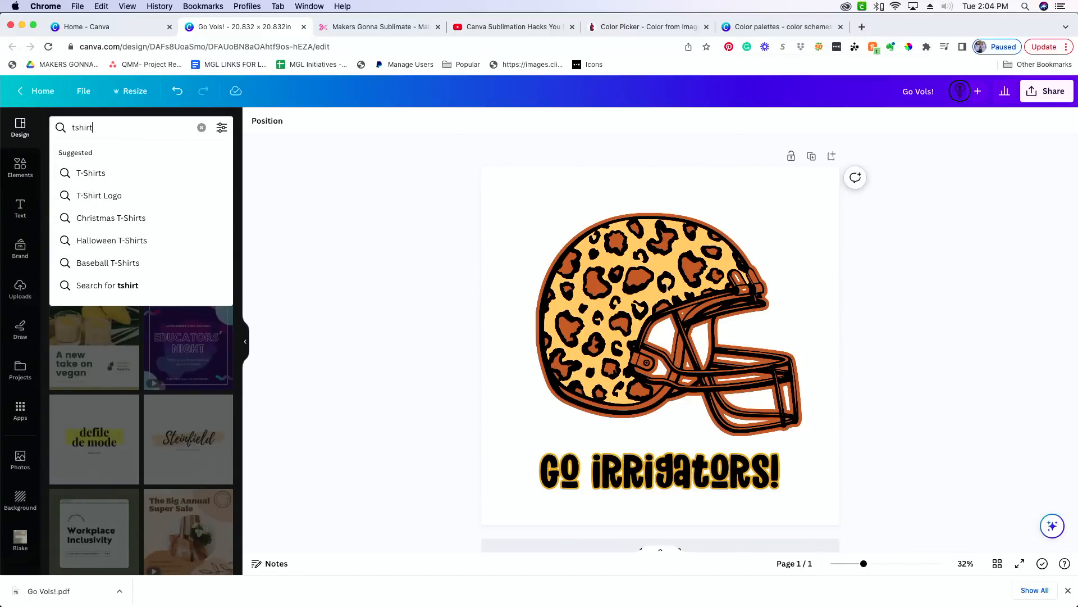
{"action": "left_click", "coordinate": [142, 174]}
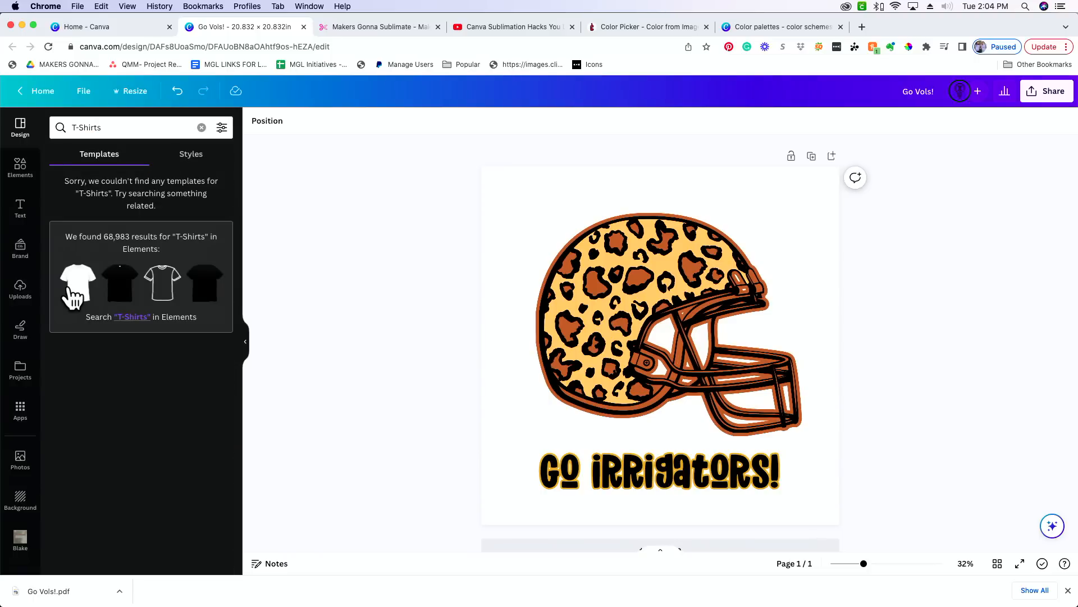
- Add the outlined T-shirt graphic to the page and move it to the page's upper-left area
{"action": "left_click", "coordinate": [164, 292]}
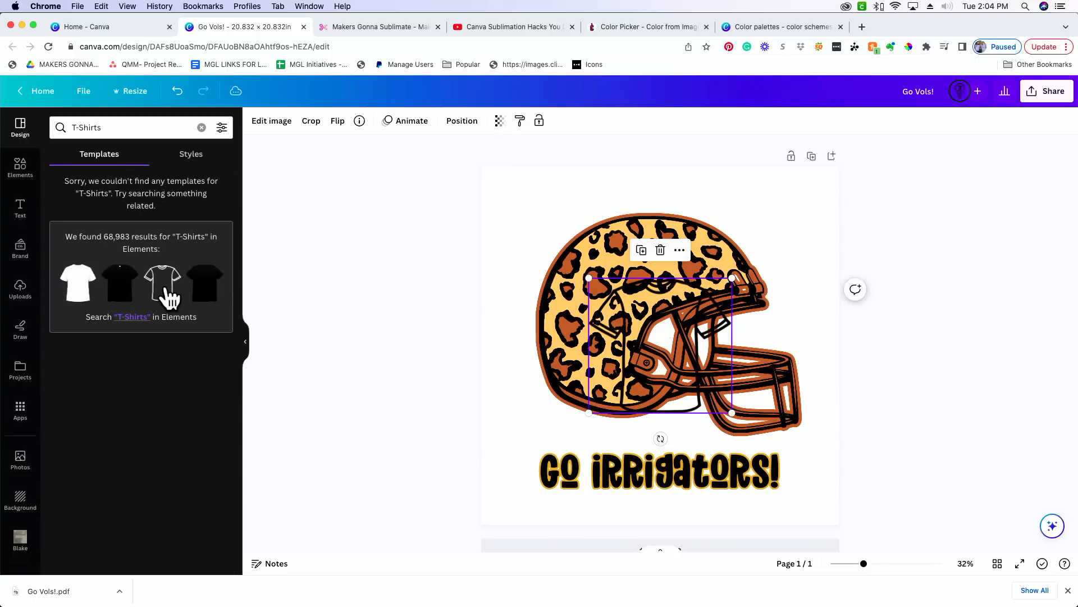
{"action": "left_click_drag", "start_coordinate": [650, 396], "coordinate": [548, 343]}
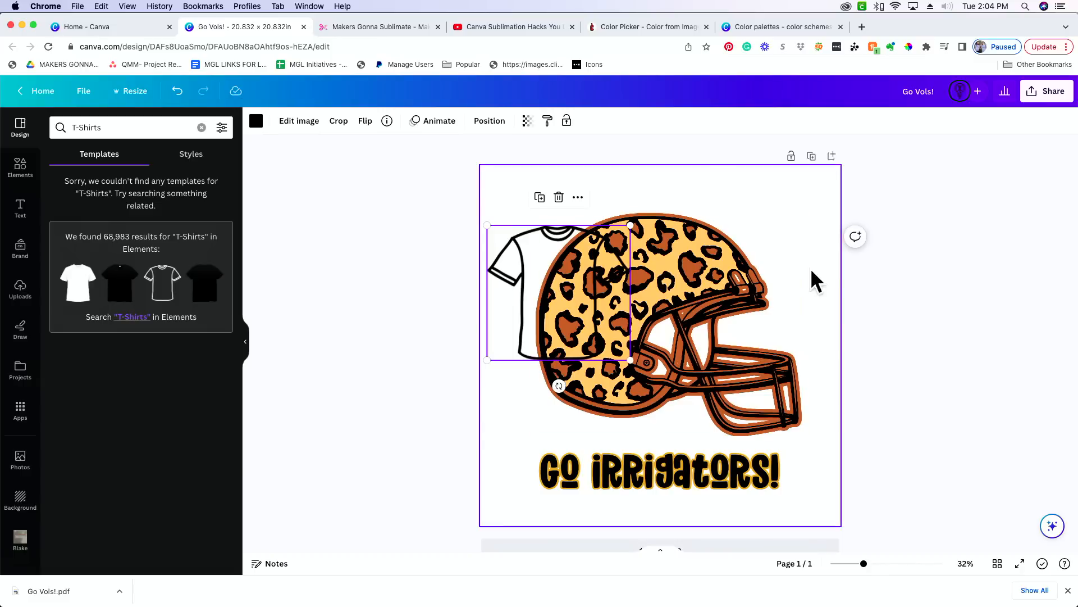
- Shrink the helmet and "Go Irrigators!" text together to about 2.7 by 2.7 in at the page's lower-right corner
{"action": "left_click_drag", "start_coordinate": [902, 322], "coordinate": [697, 492]}
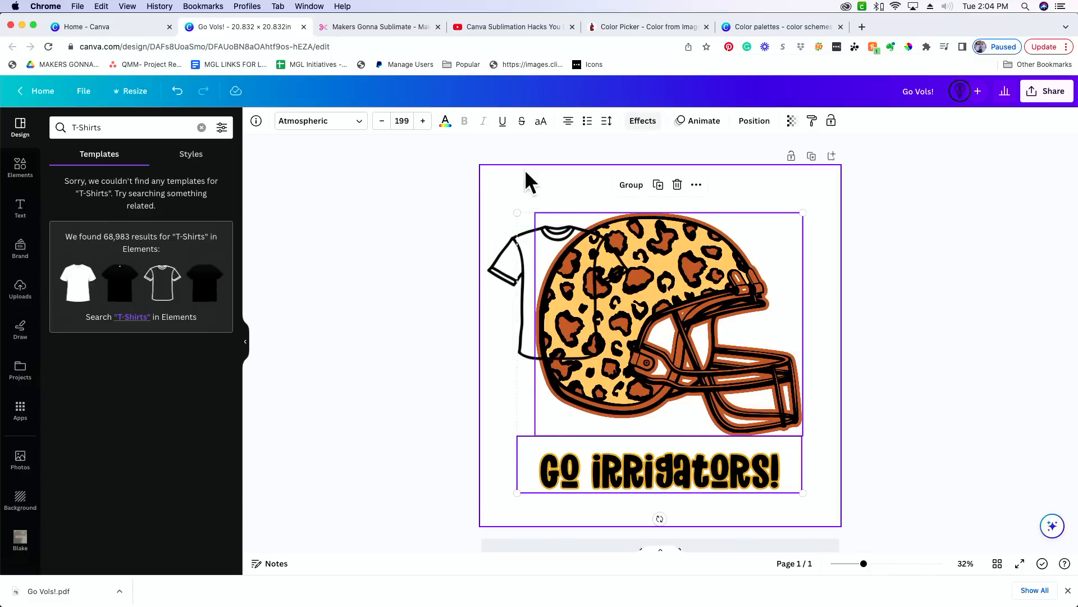
{"action": "left_click_drag", "start_coordinate": [584, 314], "coordinate": [717, 486]}
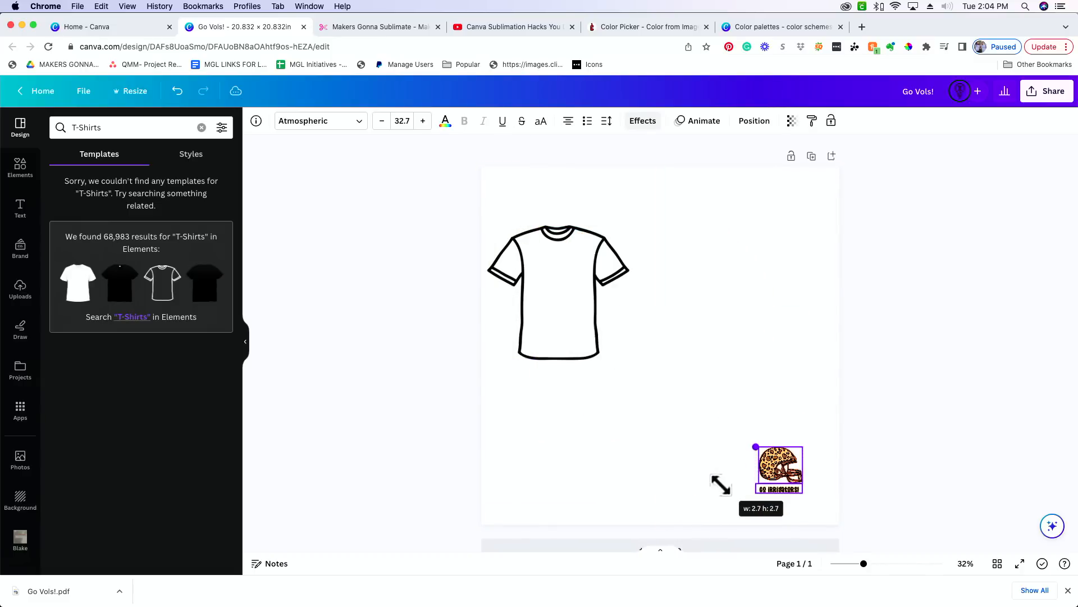
- Enlarge the outlined T-shirt to nearly fill the page and reposition it clear of the small helmet design
{"action": "left_click", "coordinate": [564, 332]}
{"action": "left_click_drag", "start_coordinate": [563, 327], "coordinate": [560, 277]}
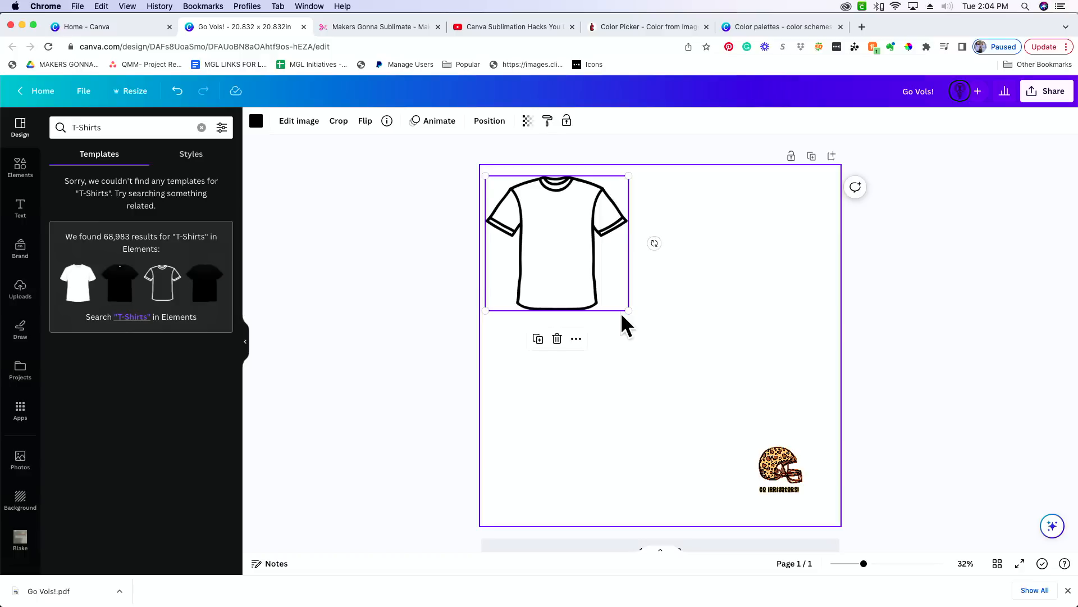
{"action": "left_click_drag", "start_coordinate": [628, 309], "coordinate": [809, 539]}
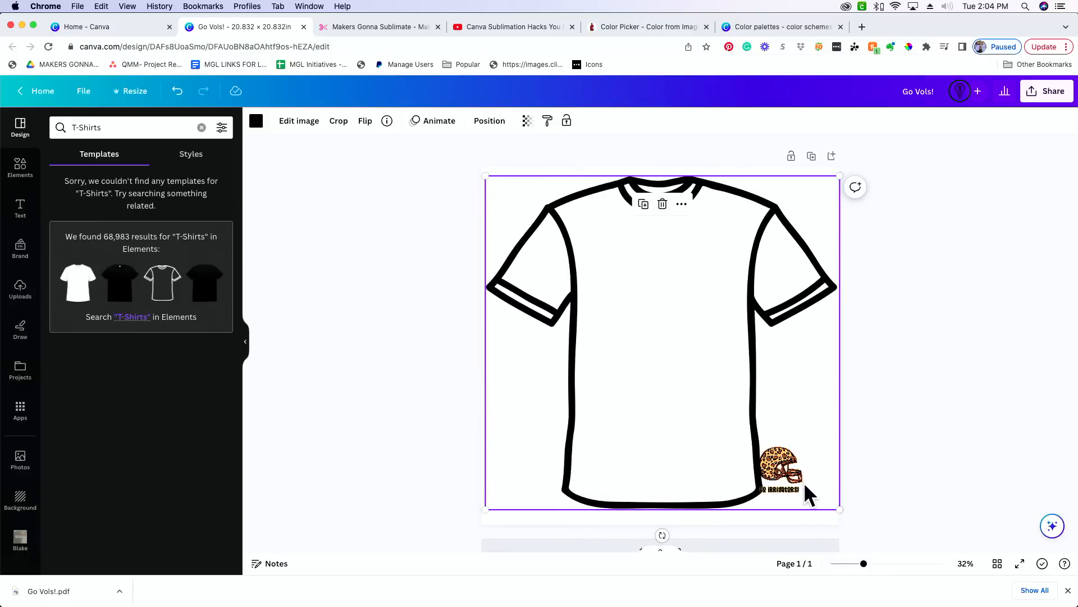
{"action": "left_click_drag", "start_coordinate": [731, 457], "coordinate": [650, 469]}
{"action": "left_click_drag", "start_coordinate": [753, 494], "coordinate": [672, 439]}
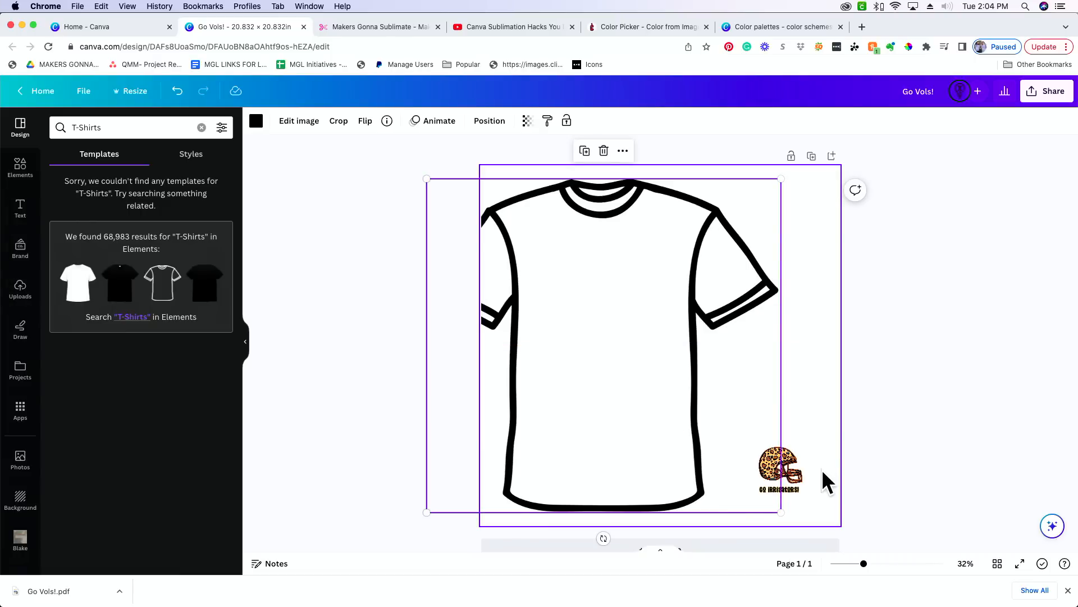
{"action": "left_click_drag", "start_coordinate": [646, 361], "coordinate": [698, 336]}
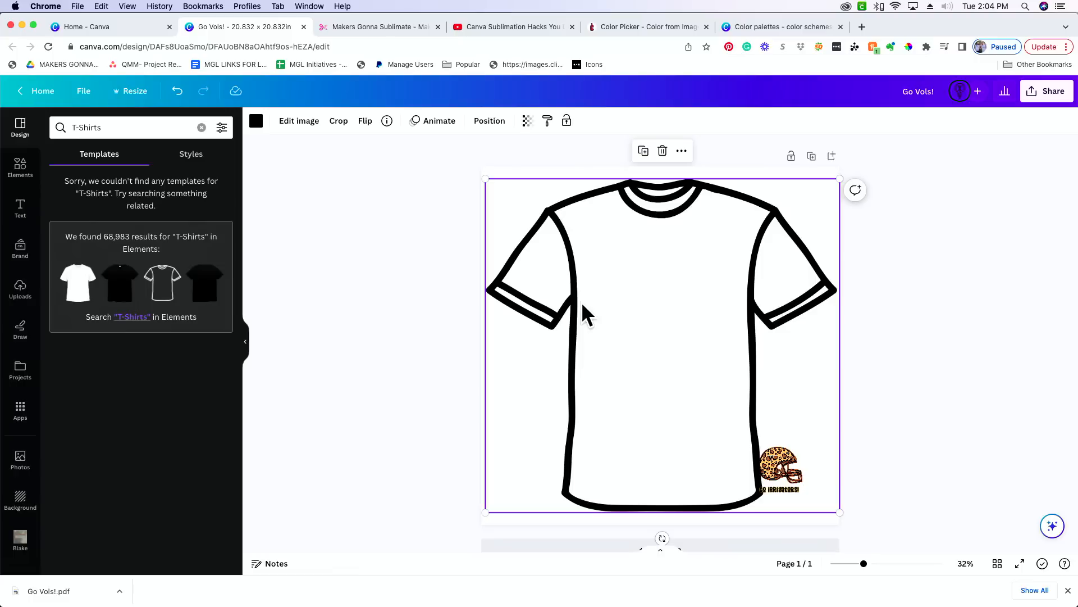
{"action": "left_click_drag", "start_coordinate": [584, 312], "coordinate": [556, 312]}
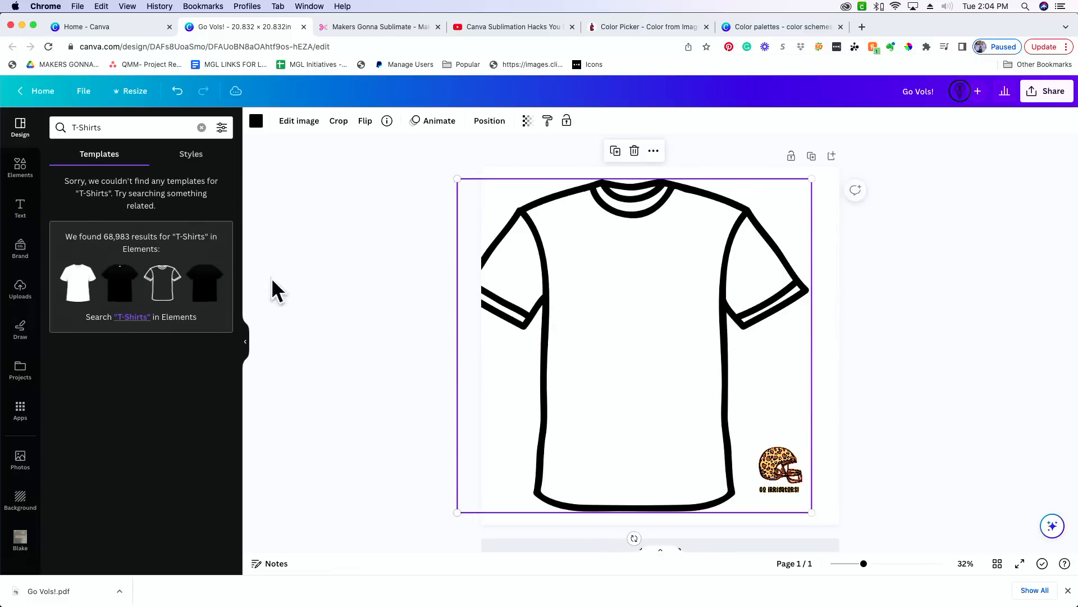
- Replace the outlined T-shirt with a shaded white T-shirt from the T-Shirts graphics in Elements
{"action": "left_click", "coordinate": [138, 318]}
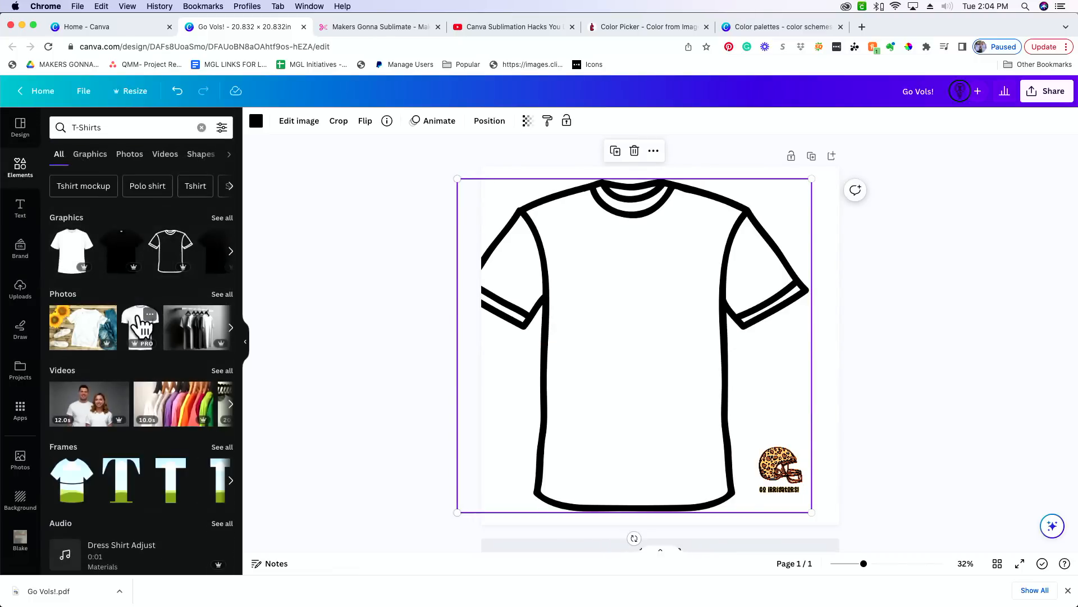
{"action": "left_click", "coordinate": [222, 218]}
{"action": "scroll", "coordinate": [188, 494], "scroll_direction": "down", "scroll_amount": 3}
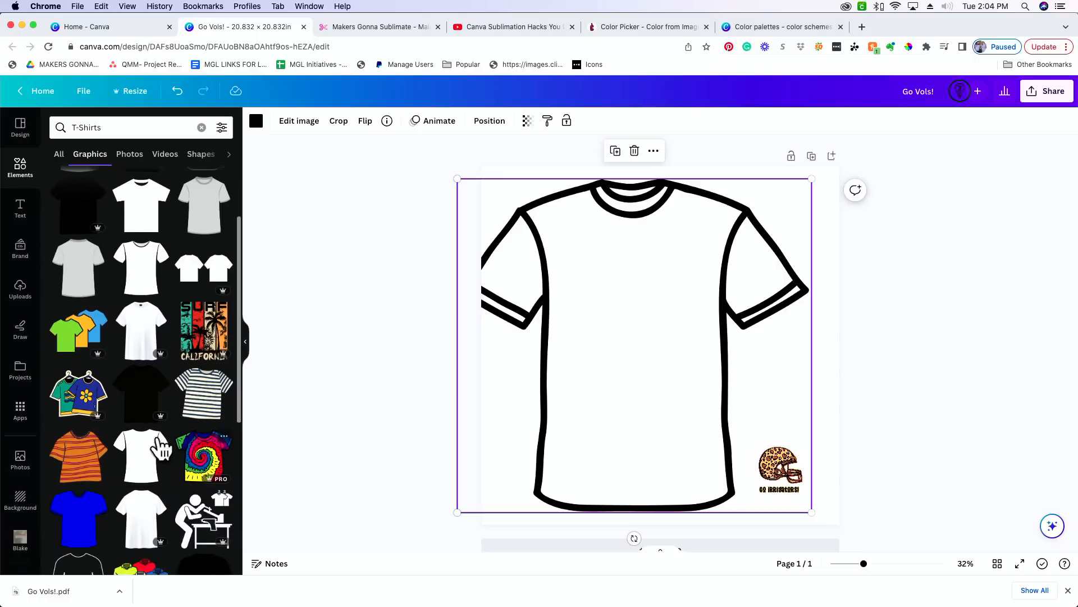
{"action": "key", "text": "Delete"}
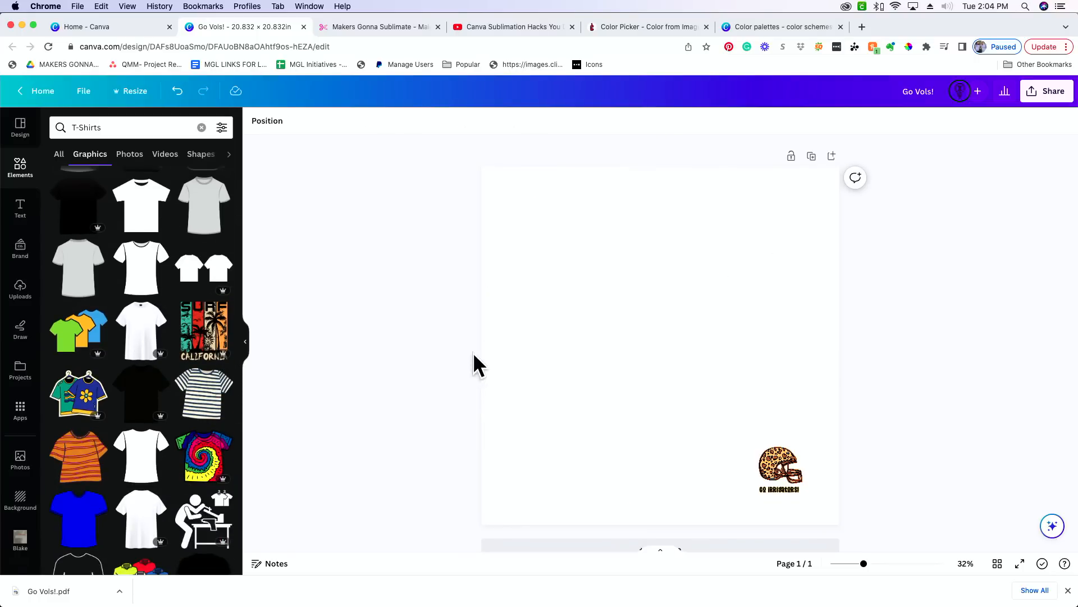
{"action": "left_click", "coordinate": [131, 347]}
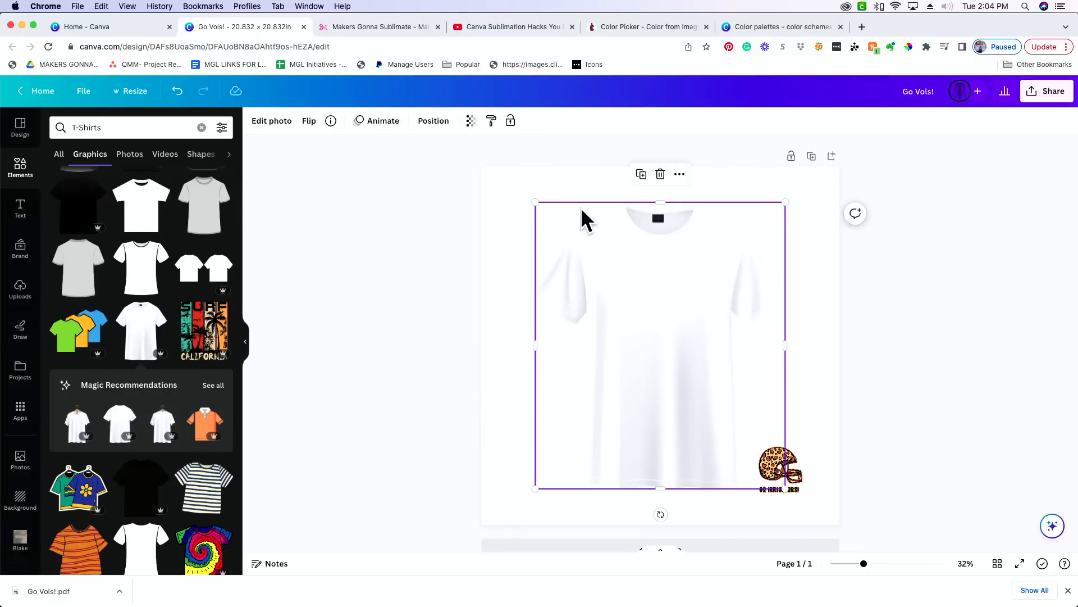
- Enlarge the white T-shirt to almost the page height and position it near the page's center
{"action": "left_click_drag", "start_coordinate": [537, 202], "coordinate": [512, 176]}
{"action": "mouse_move", "coordinate": [674, 389]}
{"action": "left_mouse_down"}
{"action": "mouse_move", "coordinate": [678, 403]}
{"action": "mouse_move", "coordinate": [676, 385]}
{"action": "left_mouse_up"}
{"action": "left_click_drag", "start_coordinate": [787, 496], "coordinate": [796, 507]}
{"action": "left_click_drag", "start_coordinate": [674, 433], "coordinate": [685, 433]}
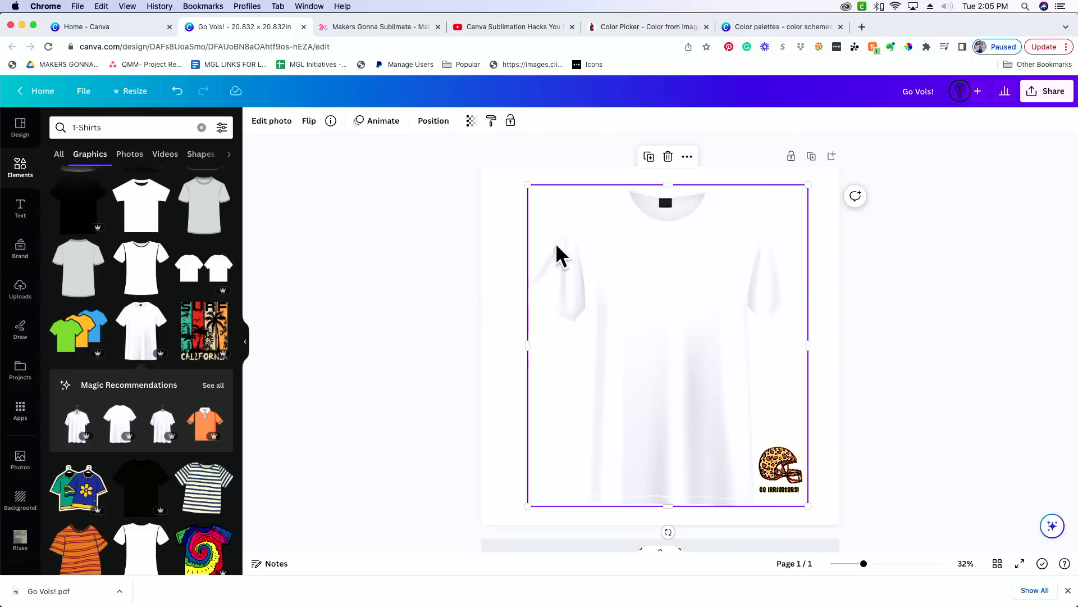
- Move the white T-shirt layer beneath the helmet layer
{"action": "left_click", "coordinate": [438, 120]}
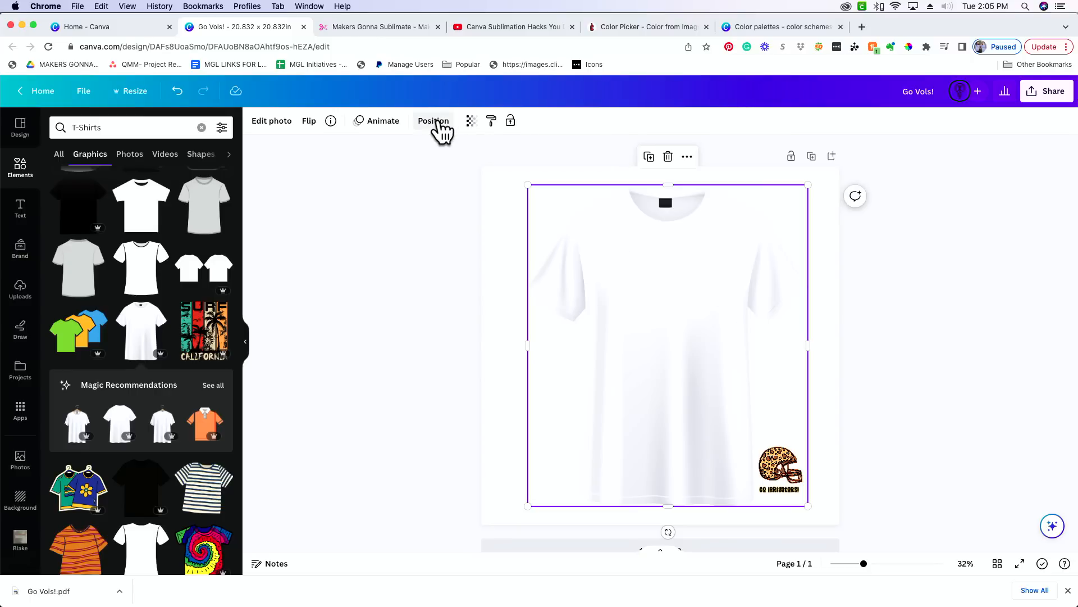
{"action": "left_click", "coordinate": [180, 125]}
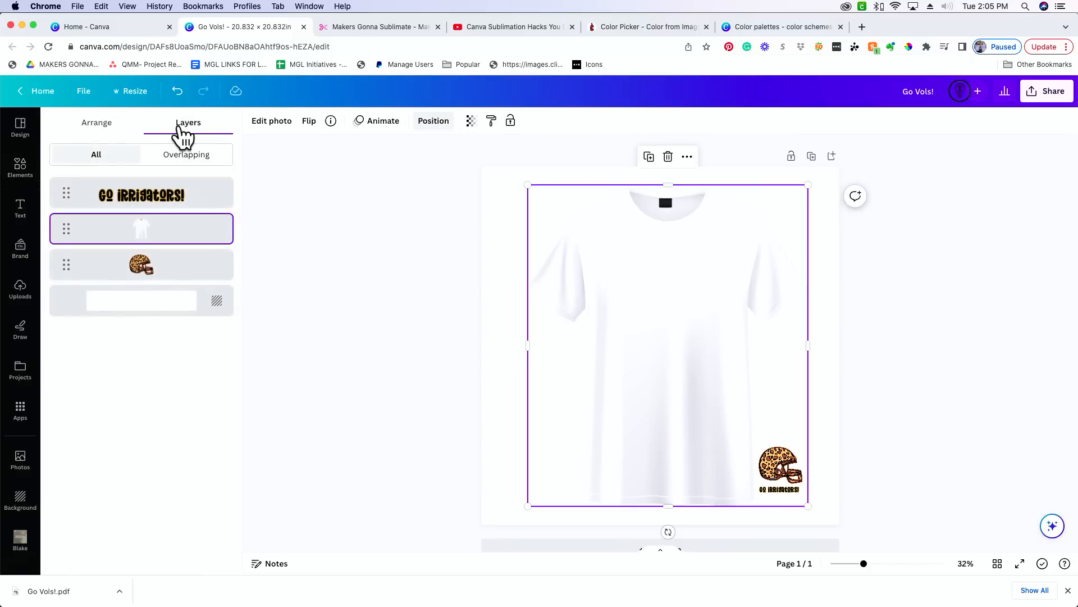
{"action": "left_click_drag", "start_coordinate": [181, 236], "coordinate": [217, 288]}
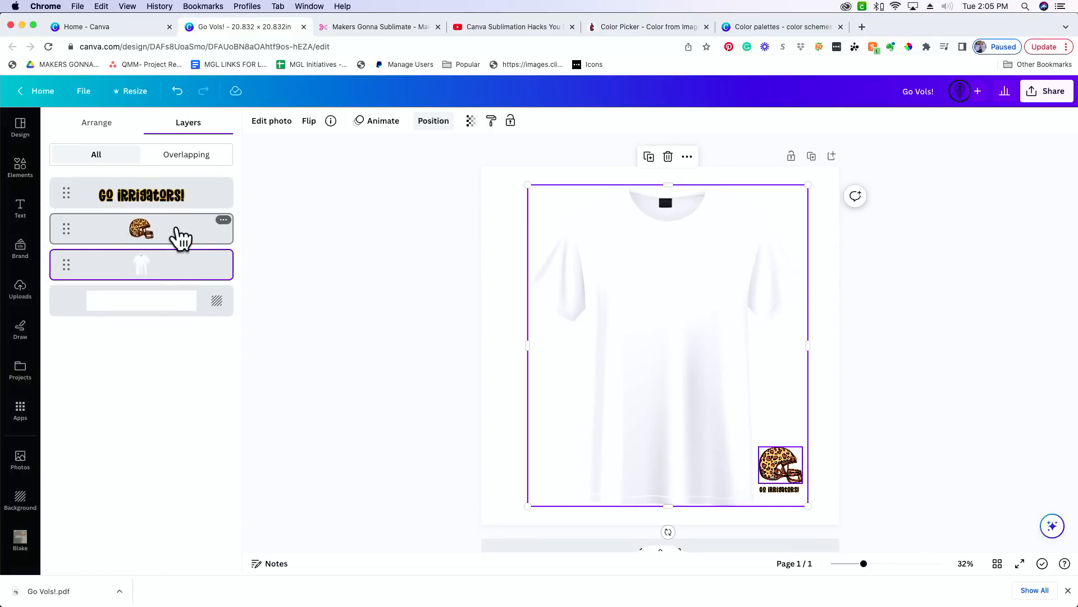
- Move the helmet and "Go Irrigators!" text together onto the white T-shirt's chest and enlarge them to a text size of 74.2
{"action": "left_click", "coordinate": [181, 235]}
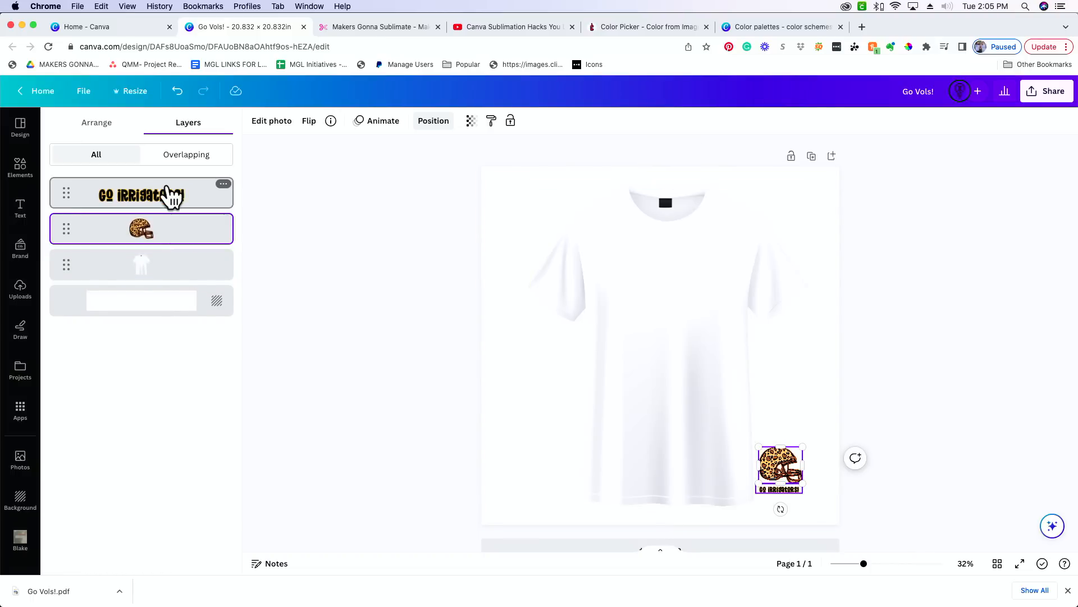
{"action": "left_click", "coordinate": [171, 196], "text": "shift"}
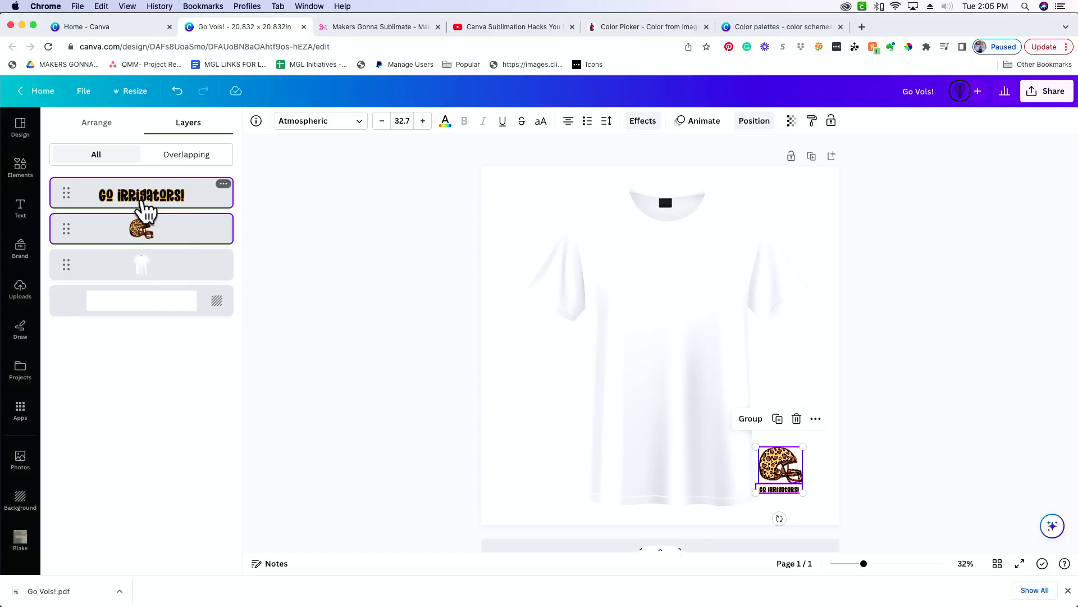
{"action": "left_click_drag", "start_coordinate": [781, 477], "coordinate": [704, 376]}
{"action": "left_click_drag", "start_coordinate": [663, 300], "coordinate": [661, 302]}
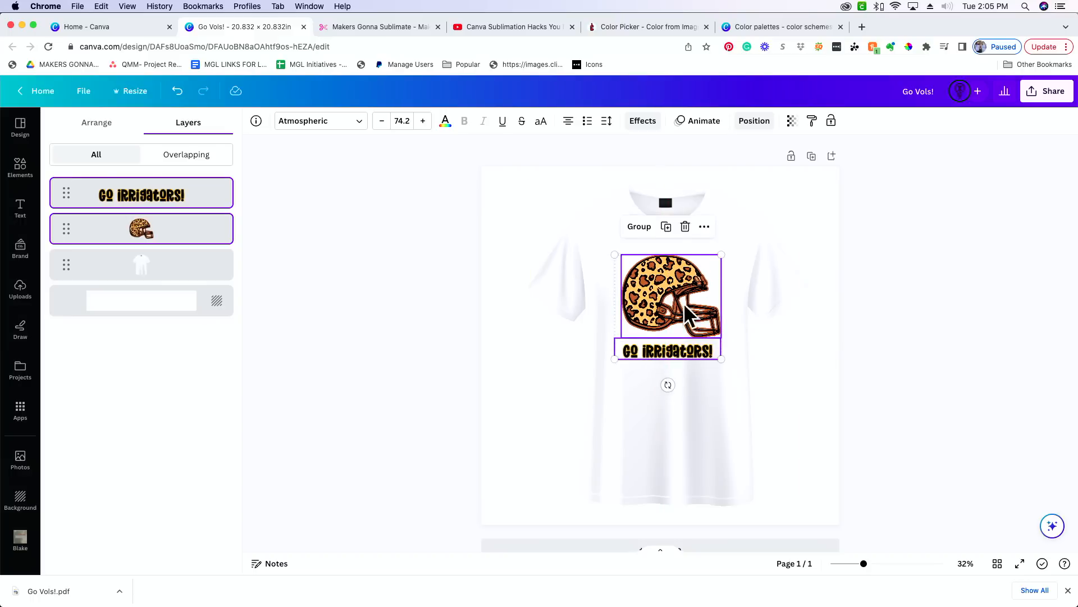
{"action": "left_click", "coordinate": [825, 447]}
{"action": "left_click", "coordinate": [967, 428]}
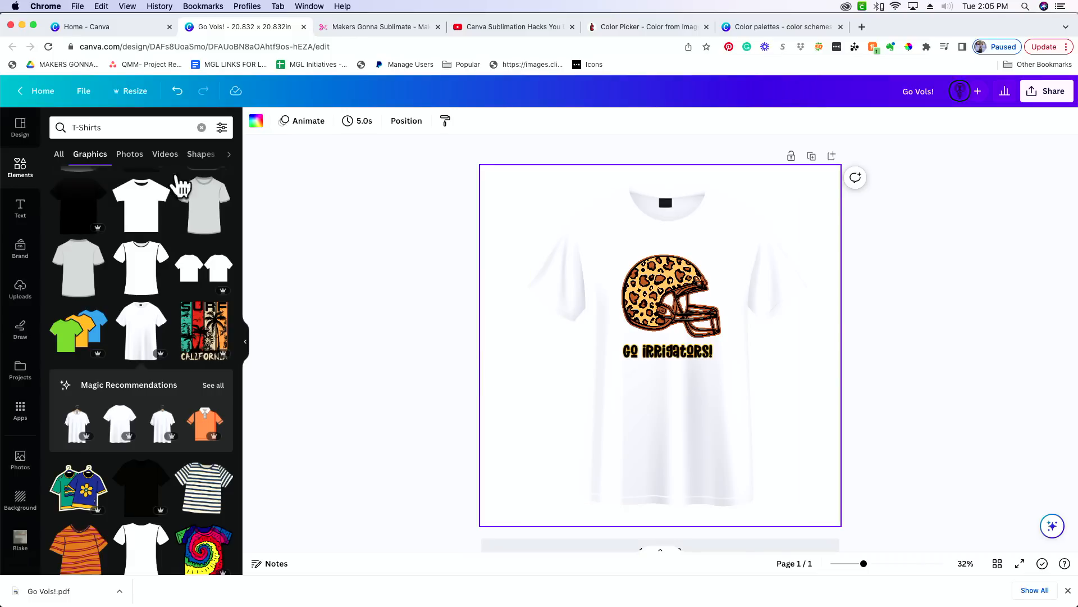
- Search the elements library for "background" in place of the T-shirt search
{"action": "left_click", "coordinate": [202, 127]}
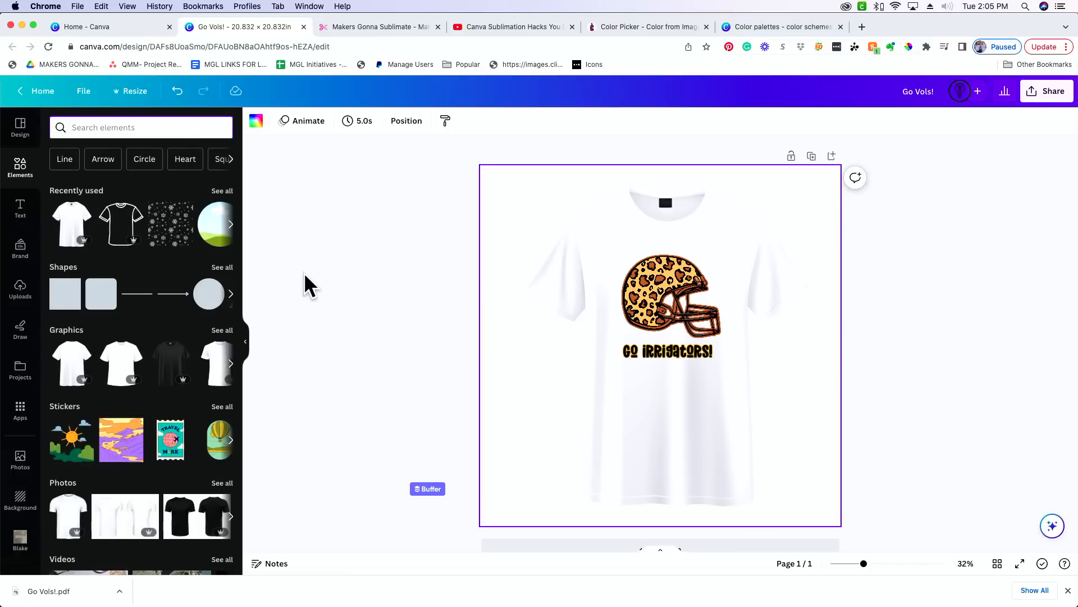
{"action": "type", "text": "background"}
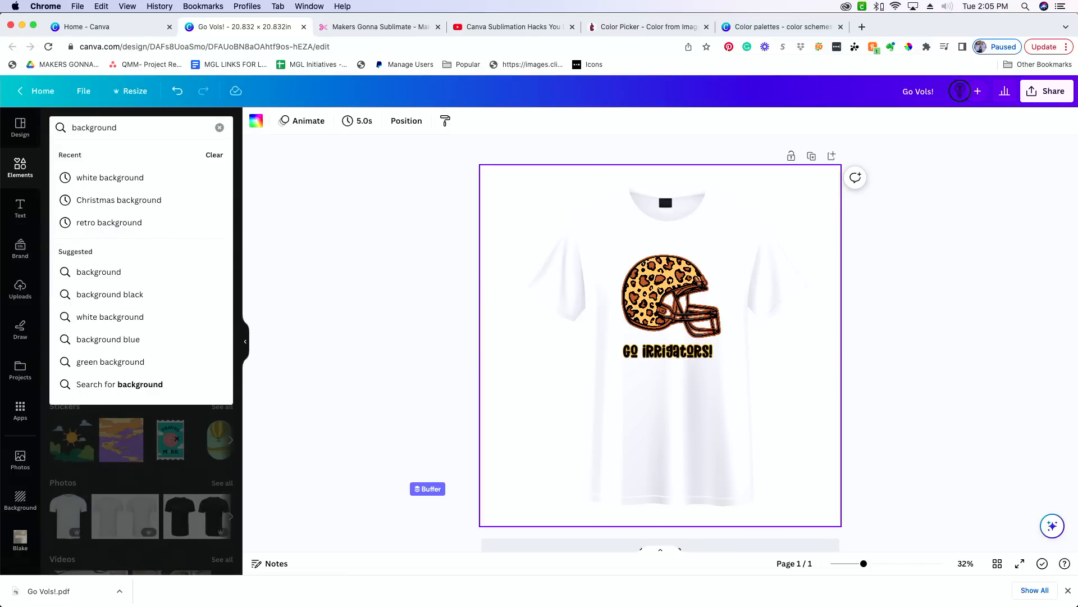
{"action": "key", "text": "Return"}
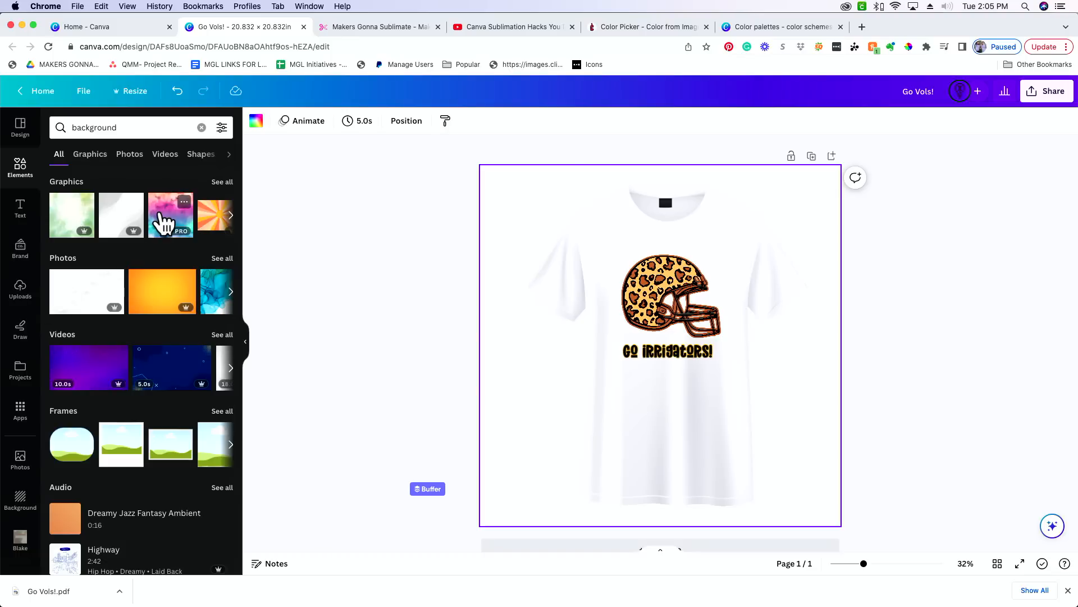
- Fill the page with the green watercolor background graphic and place its layer beneath the T-shirt
{"action": "left_click_drag", "start_coordinate": [69, 219], "coordinate": [499, 338]}
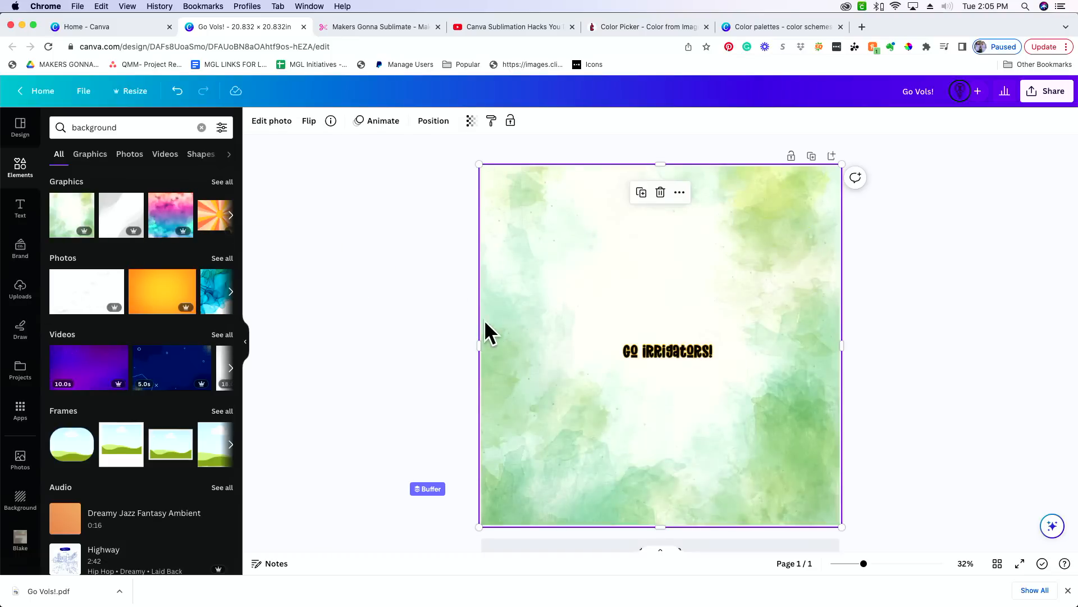
{"action": "left_click", "coordinate": [429, 126]}
{"action": "left_click_drag", "start_coordinate": [144, 243], "coordinate": [141, 309]}
{"action": "left_click", "coordinate": [343, 278]}
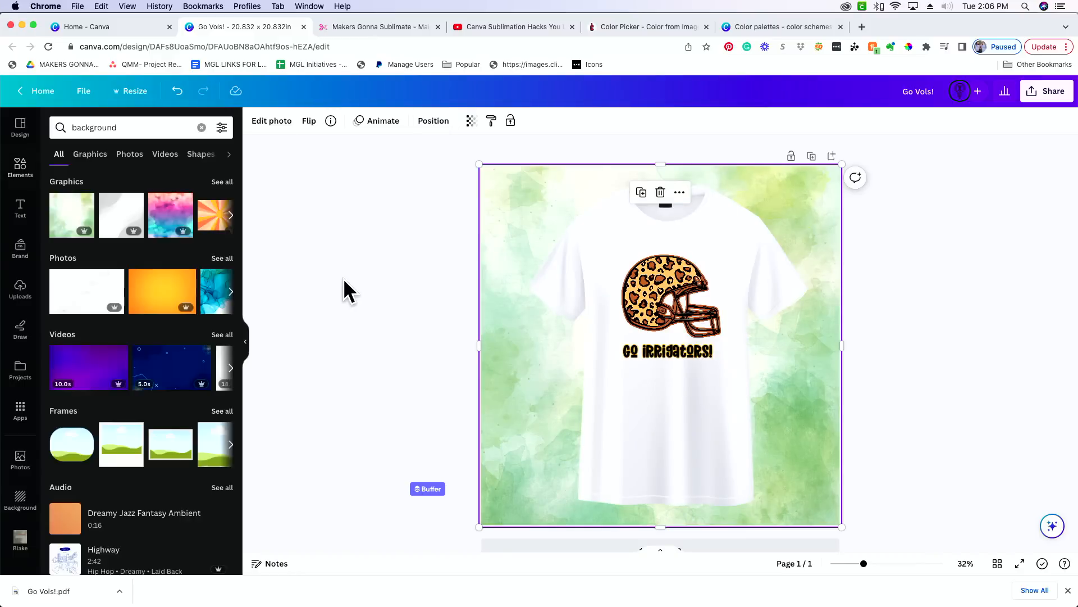
- Reduce the green watercolor background's opacity and delete it from the page
{"action": "left_click", "coordinate": [471, 120]}
{"action": "left_click_drag", "start_coordinate": [457, 165], "coordinate": [404, 166]}
{"action": "left_click", "coordinate": [350, 356]}
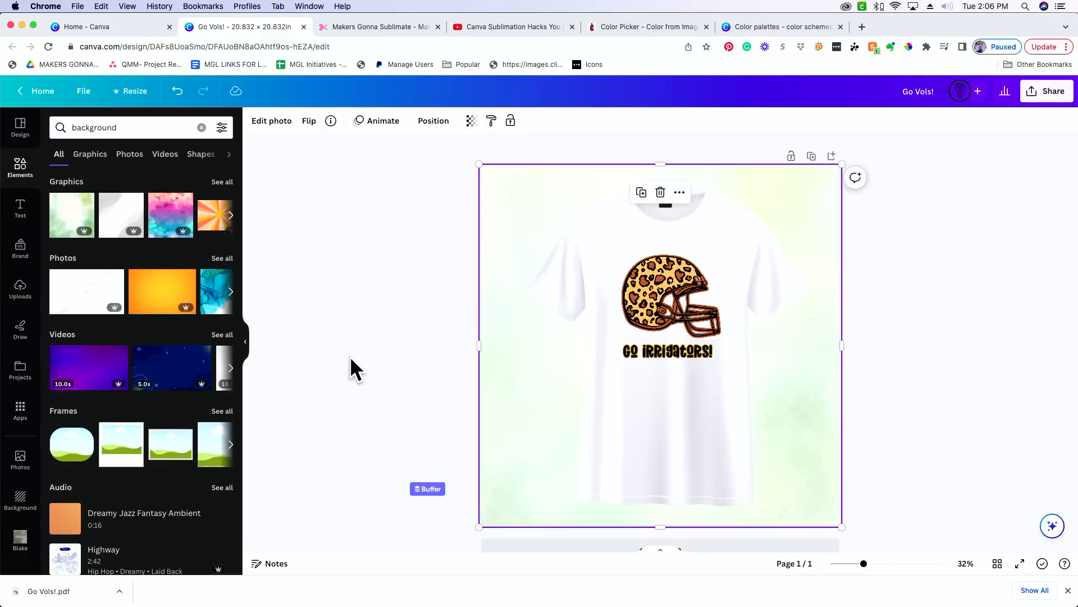
{"action": "left_click", "coordinate": [349, 356]}
{"action": "left_click", "coordinate": [482, 374]}
{"action": "key", "text": "Delete"}
- Add the orange sunburst background graphic and enlarge it to cover the whole page with its center near the page's middle
{"action": "scroll", "coordinate": [169, 224], "scroll_direction": "right", "scroll_amount": 3}
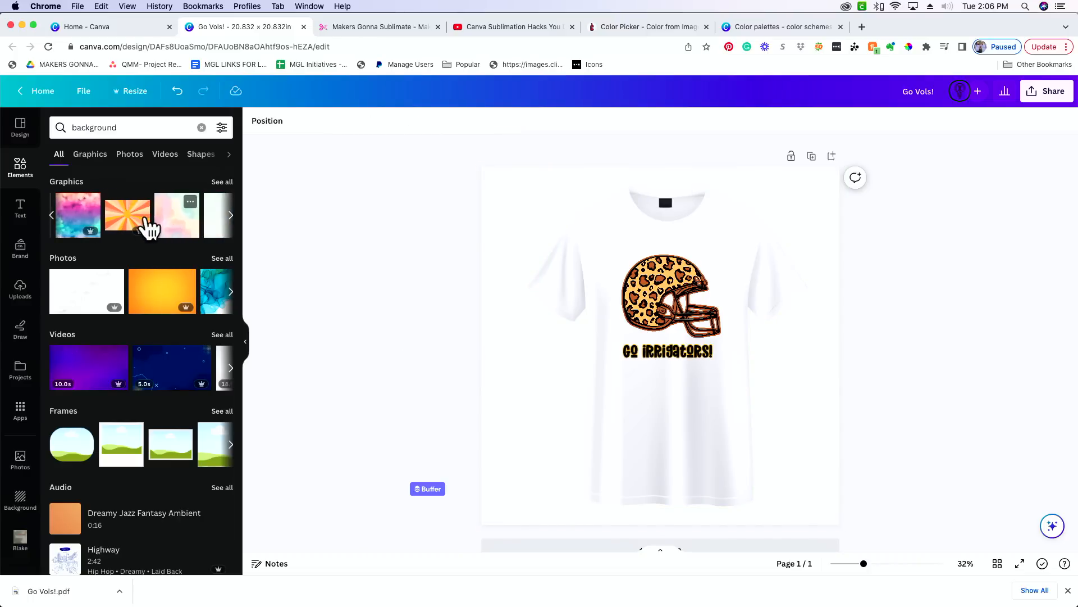
{"action": "left_click_drag", "start_coordinate": [132, 221], "coordinate": [322, 229]}
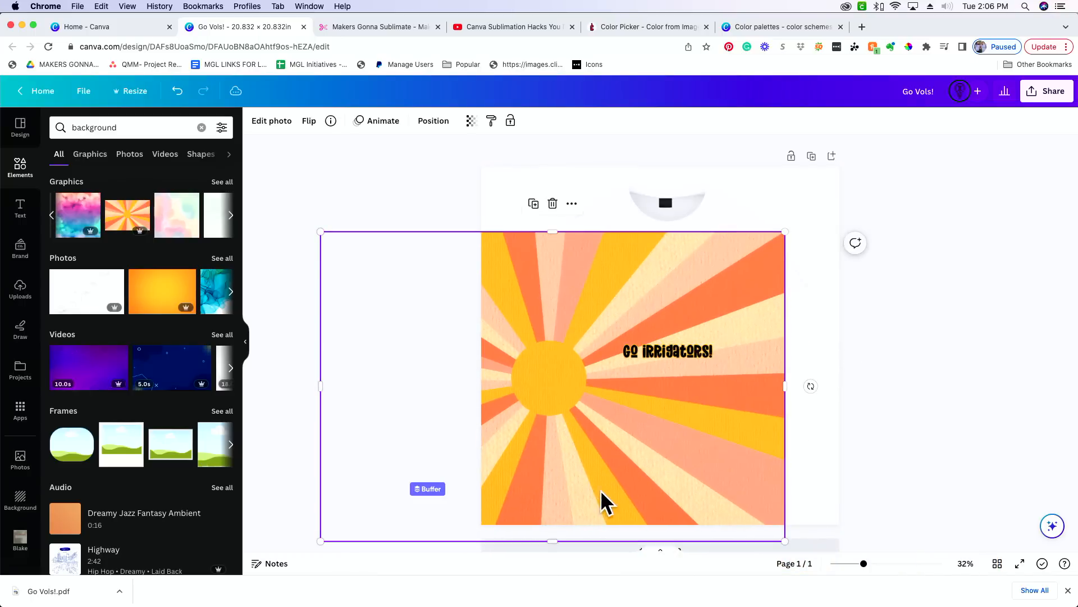
{"action": "left_click_drag", "start_coordinate": [602, 505], "coordinate": [666, 419]}
{"action": "left_click_drag", "start_coordinate": [852, 475], "coordinate": [927, 530]}
- Move the orange sunburst layer beneath the T-shirt layer
{"action": "left_click", "coordinate": [433, 120]}
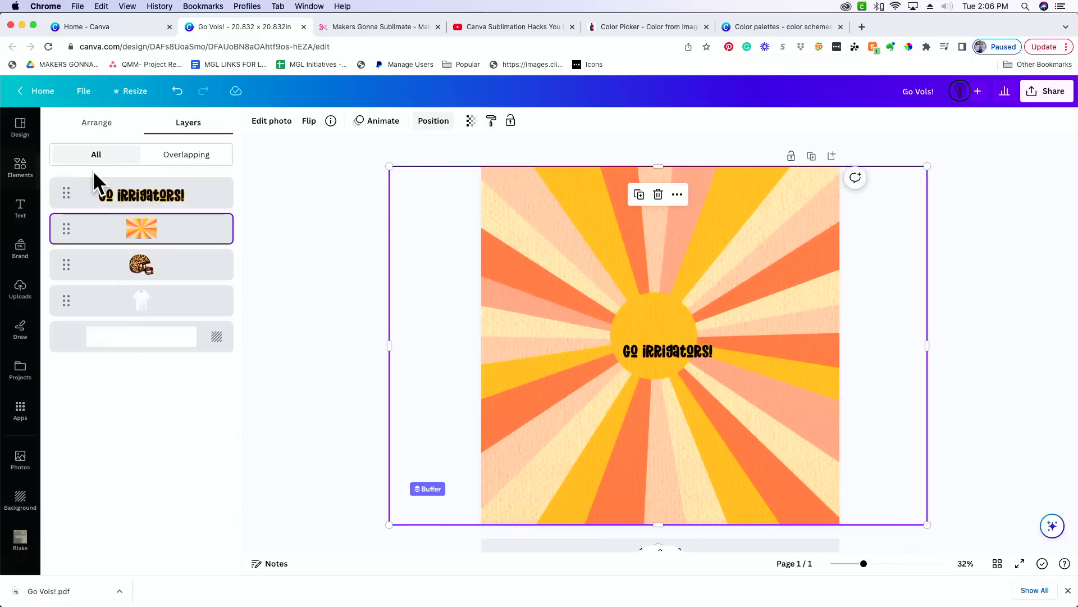
{"action": "left_click_drag", "start_coordinate": [141, 225], "coordinate": [131, 306]}
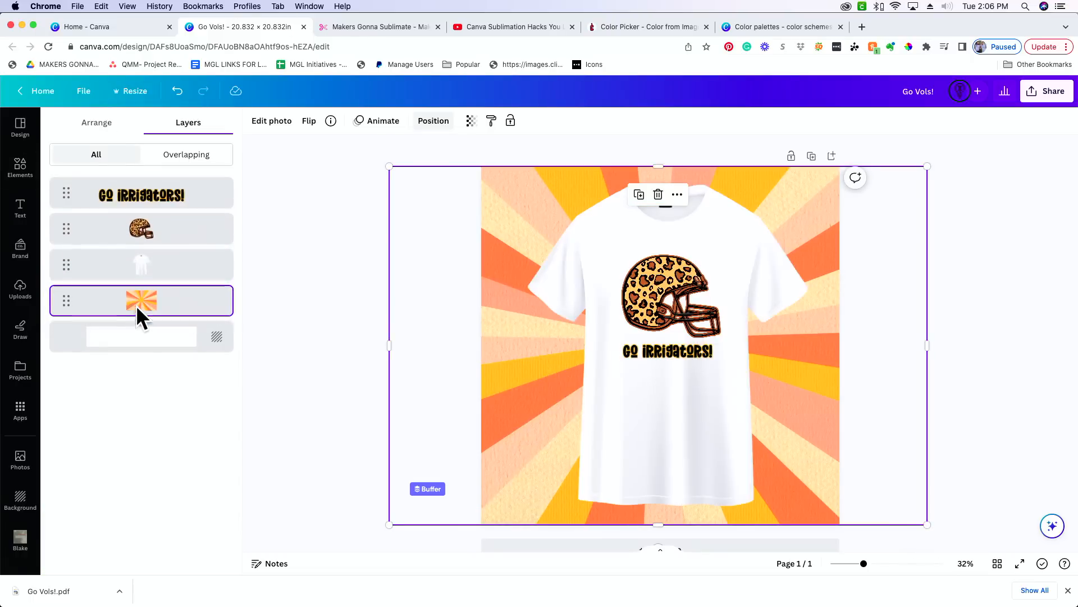
{"action": "left_click", "coordinate": [298, 327]}
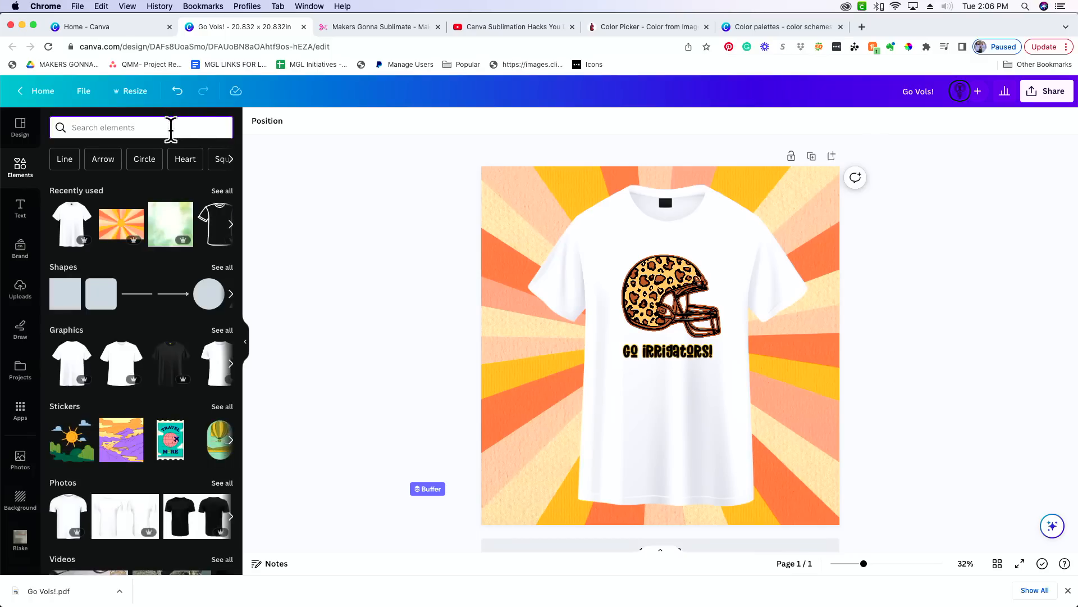
- Replace the T-shirt with the plain white mug graphic from an elements search for "mug template"
{"action": "type", "text": "mug template"}
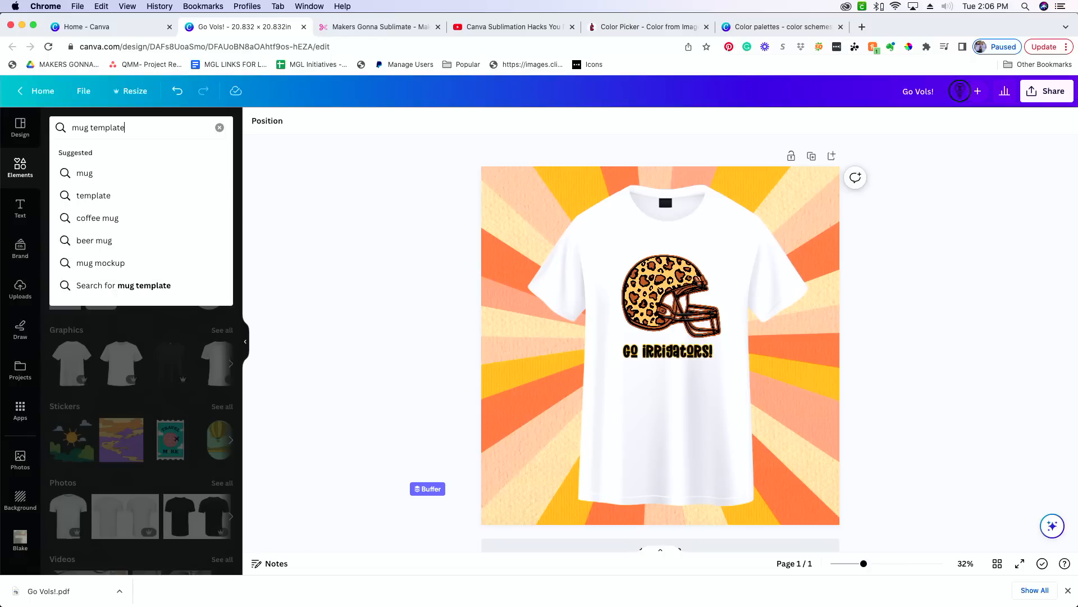
{"action": "key", "text": "Return"}
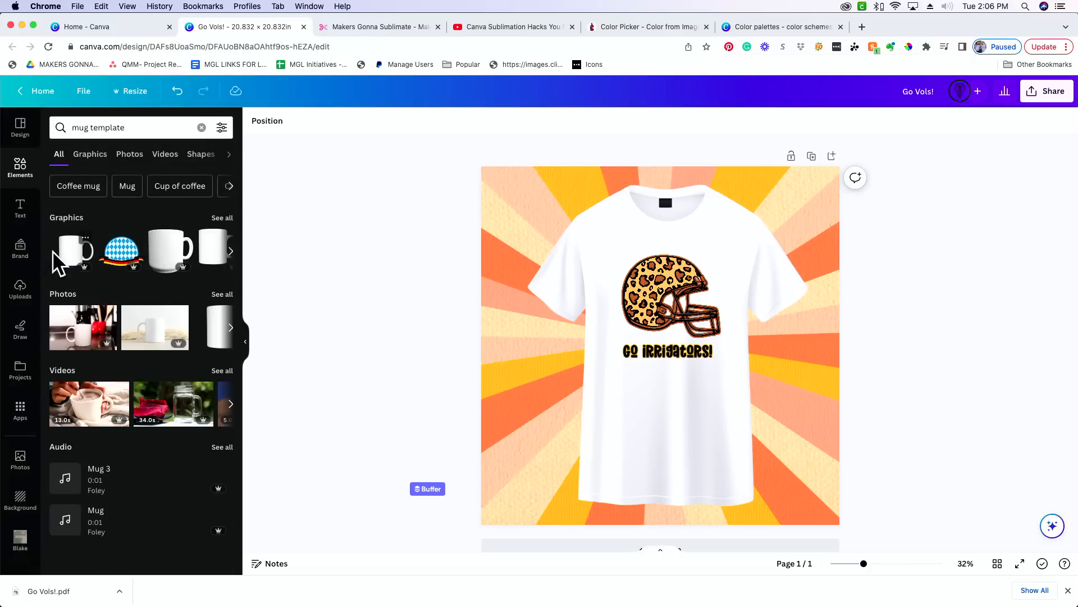
{"action": "left_click", "coordinate": [76, 253]}
{"action": "left_click_drag", "start_coordinate": [679, 406], "coordinate": [700, 415]}
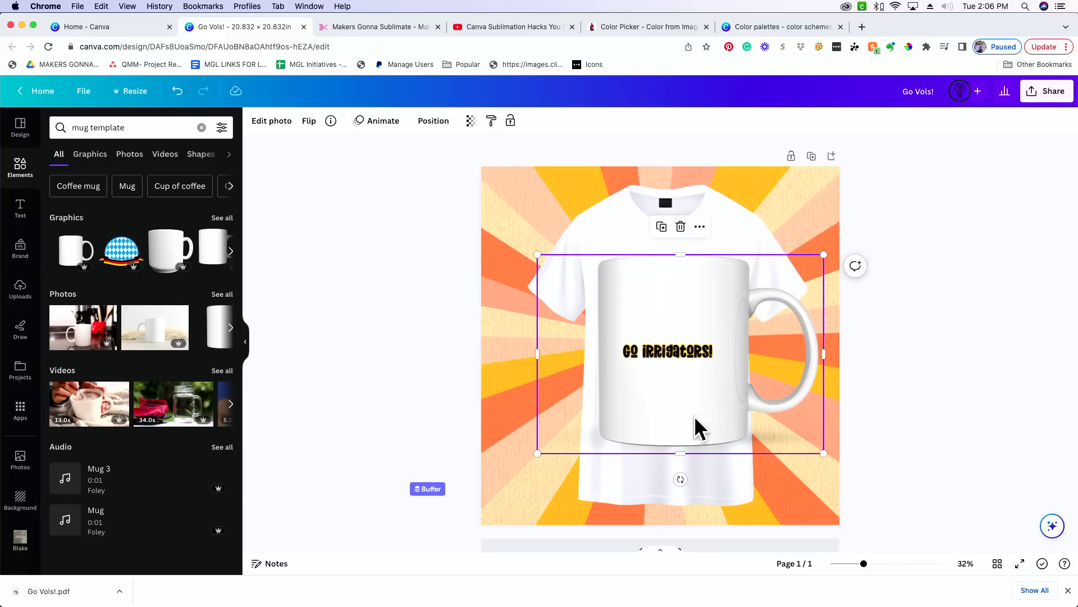
{"action": "left_click", "coordinate": [621, 225]}
{"action": "key", "text": "Delete"}
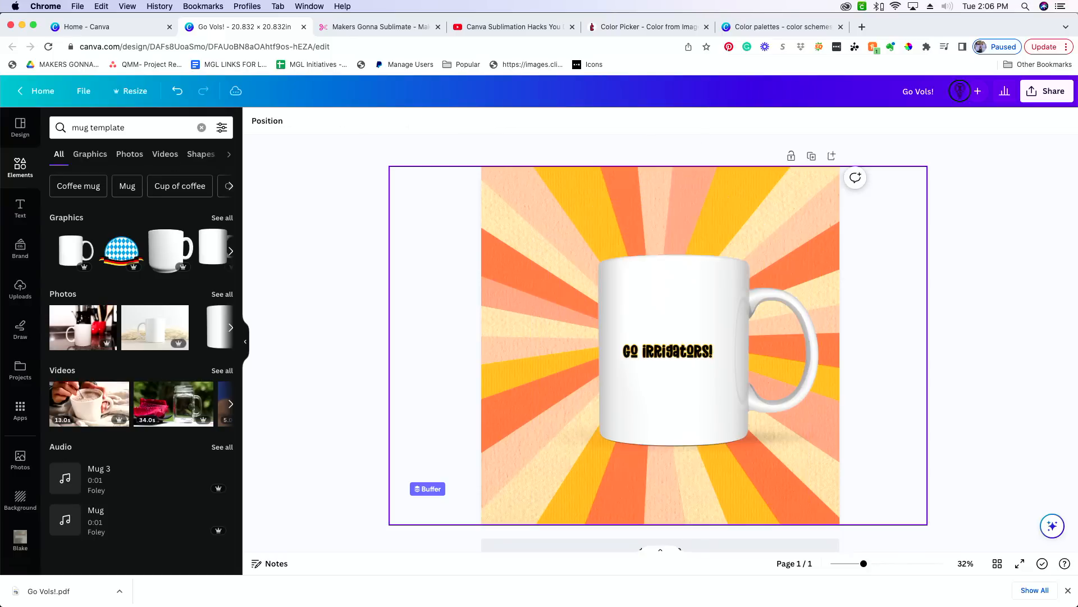
- Move the white mug layer beneath the helmet layer
{"action": "left_click", "coordinate": [686, 297]}
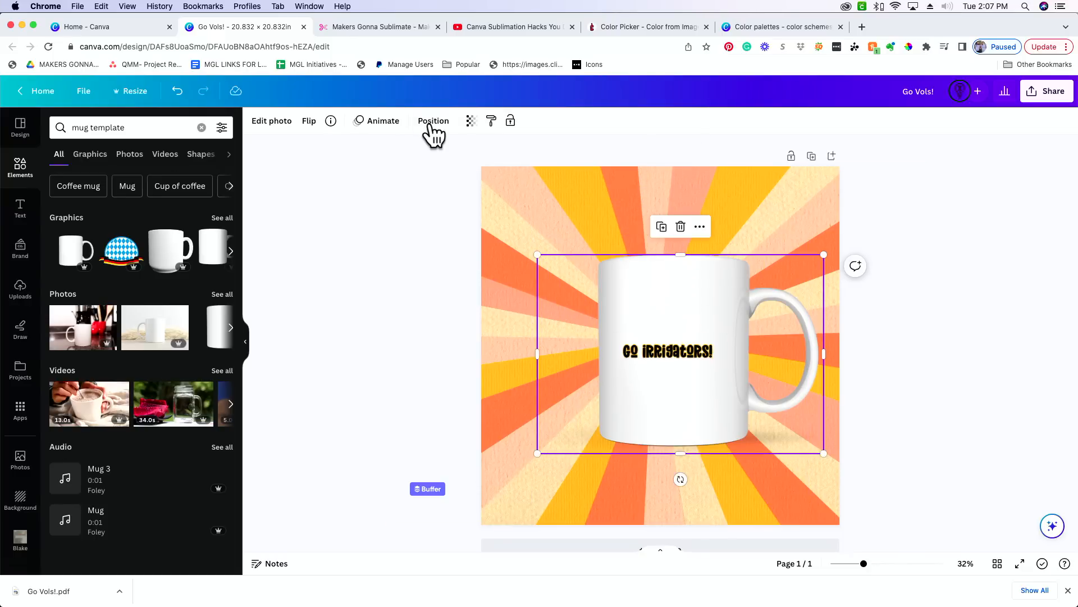
{"action": "left_click", "coordinate": [434, 121]}
{"action": "left_click_drag", "start_coordinate": [160, 269], "coordinate": [168, 224]}
- Move the helmet and "Go Irrigators!" text together down to the middle of the mug's face
{"action": "left_click", "coordinate": [702, 350]}
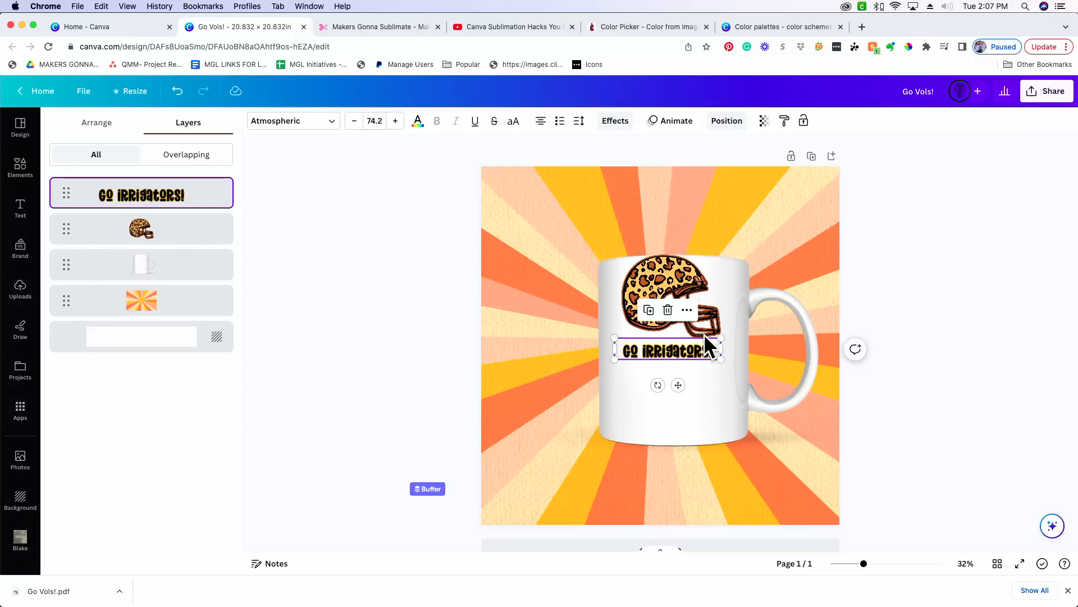
{"action": "left_click", "coordinate": [699, 320], "text": "shift"}
{"action": "left_click_drag", "start_coordinate": [699, 321], "coordinate": [695, 363]}
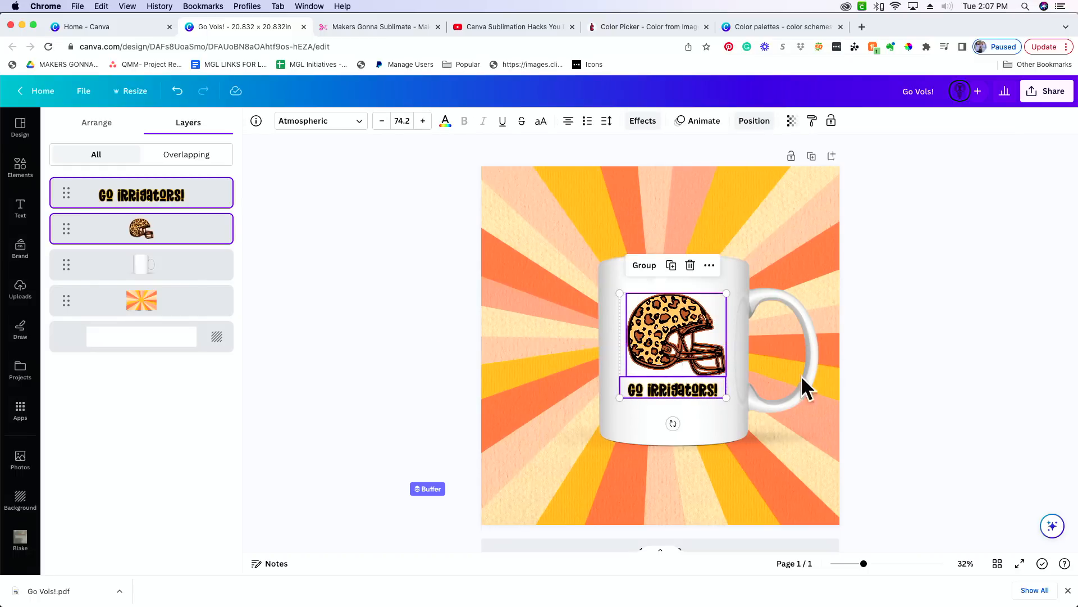
{"action": "key", "text": "Escape"}
{"action": "key", "text": "Escape"}
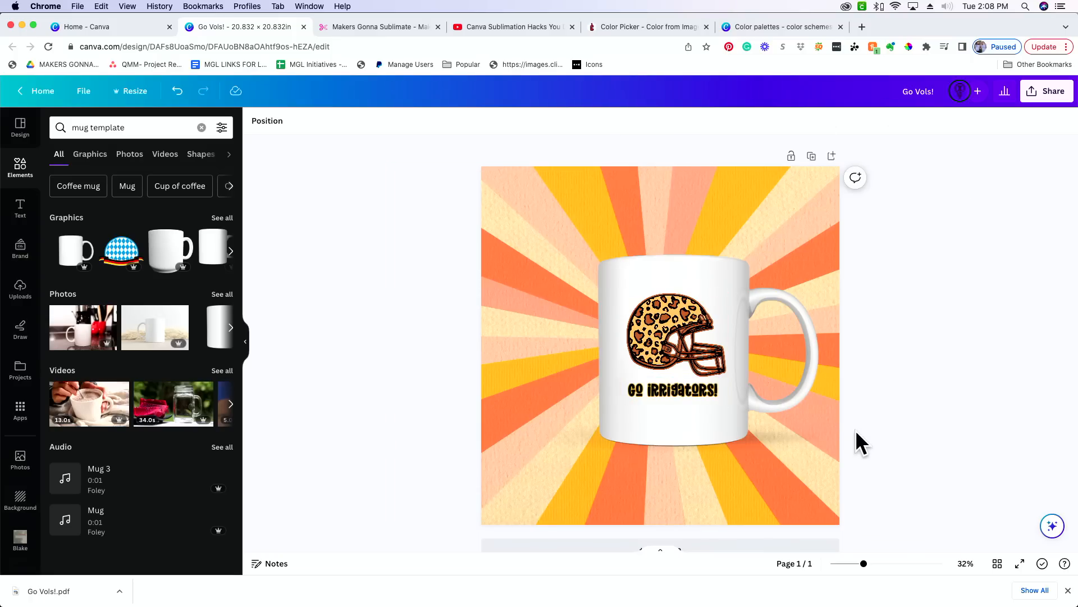
- Download the mug mockup as a PNG at size 1 without a transparent background
{"action": "left_click", "coordinate": [1039, 93]}
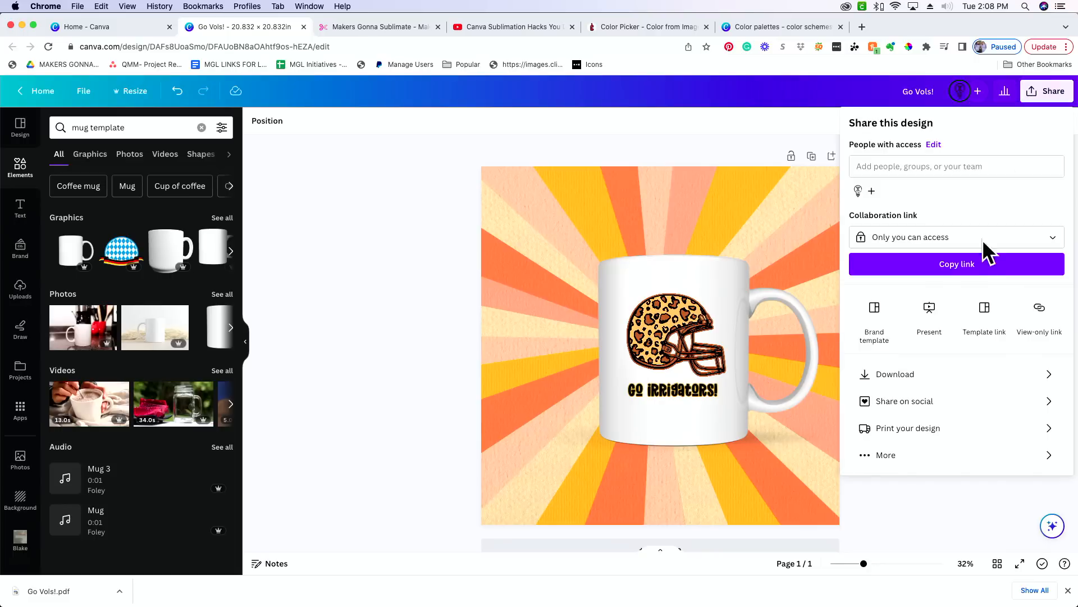
{"action": "left_click", "coordinate": [927, 375]}
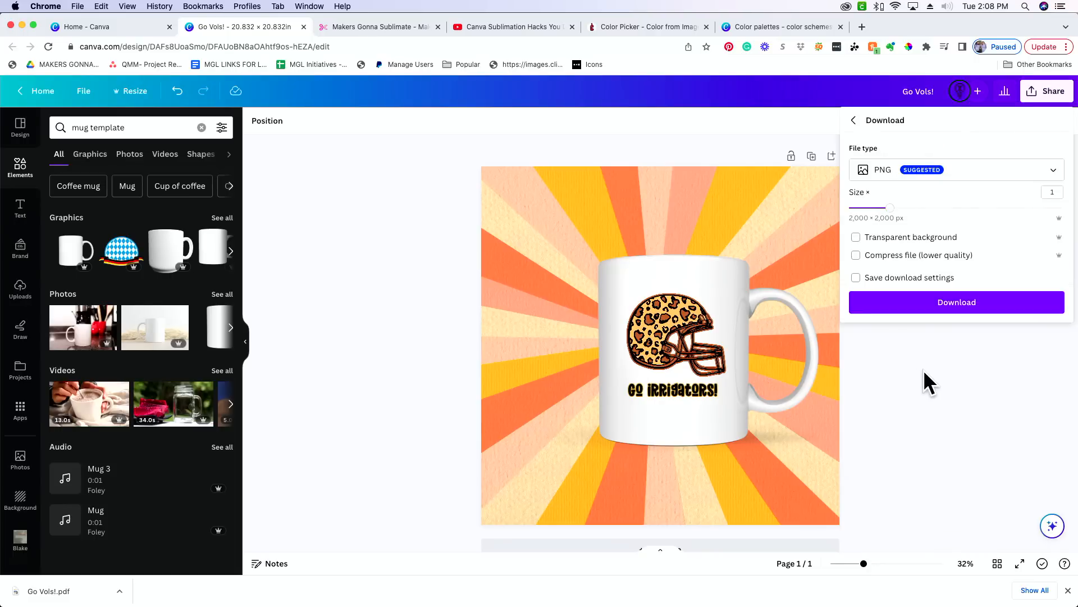
{"action": "left_click", "coordinate": [940, 179]}
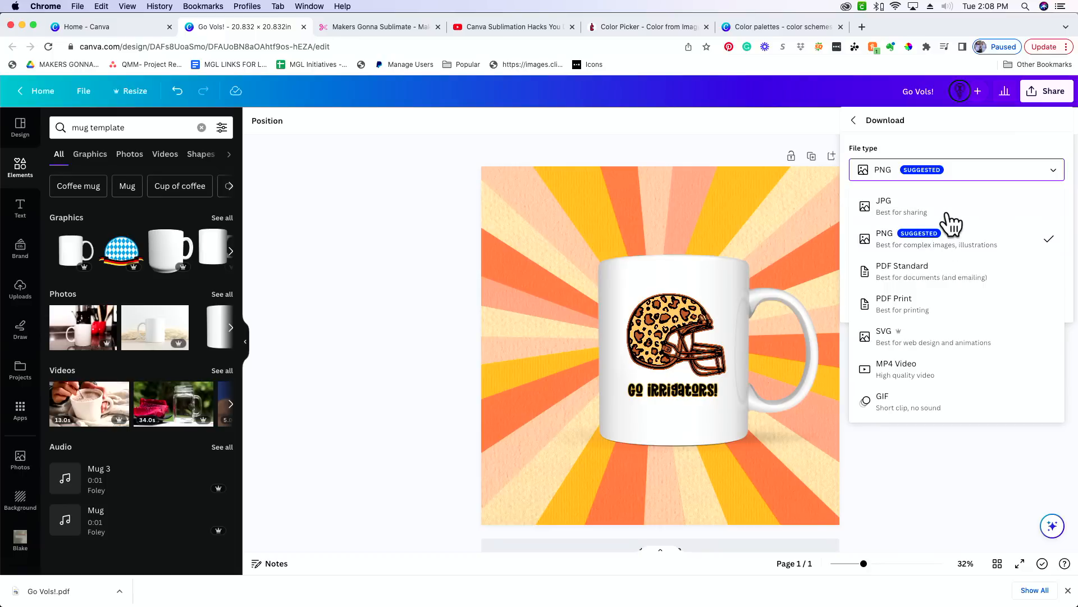
{"action": "left_click", "coordinate": [962, 247]}
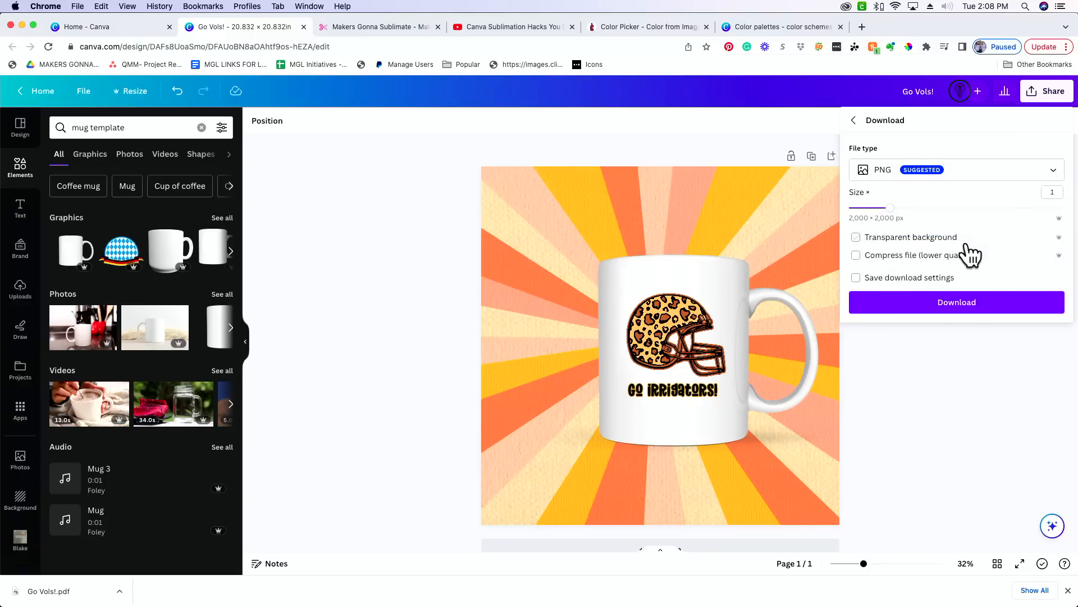
{"action": "left_click", "coordinate": [920, 304]}
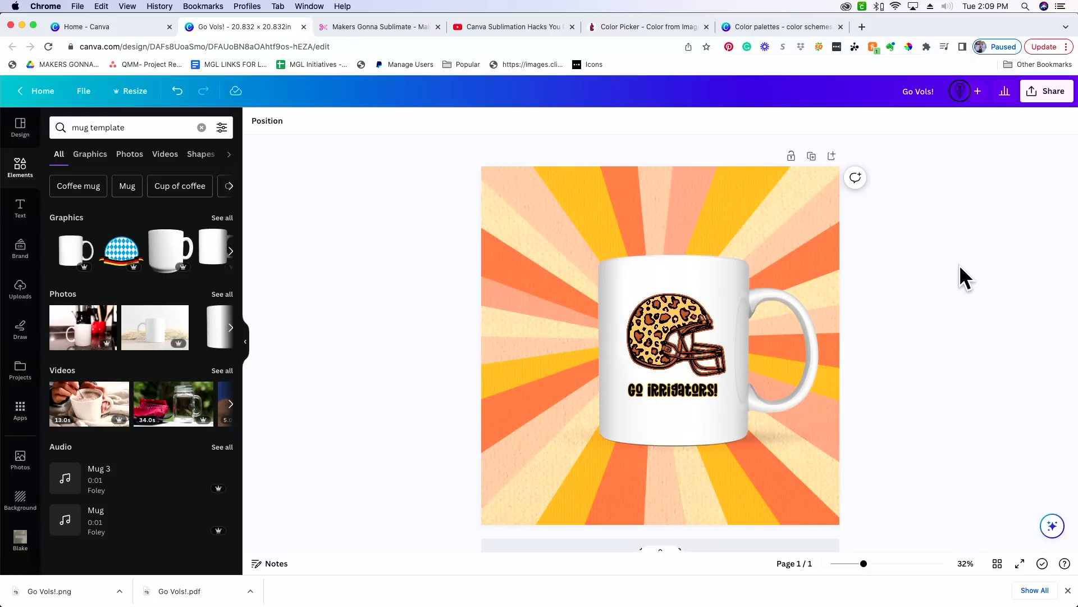
{"action": "left_click_drag", "start_coordinate": [953, 244], "coordinate": [534, 456]}
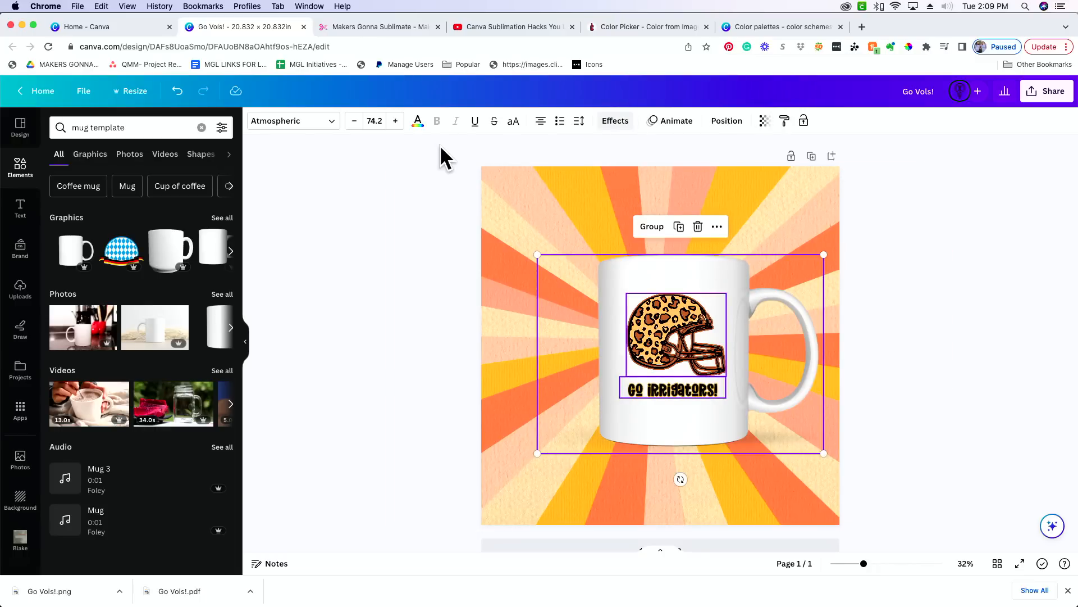
{"action": "left_click", "coordinate": [423, 170]}
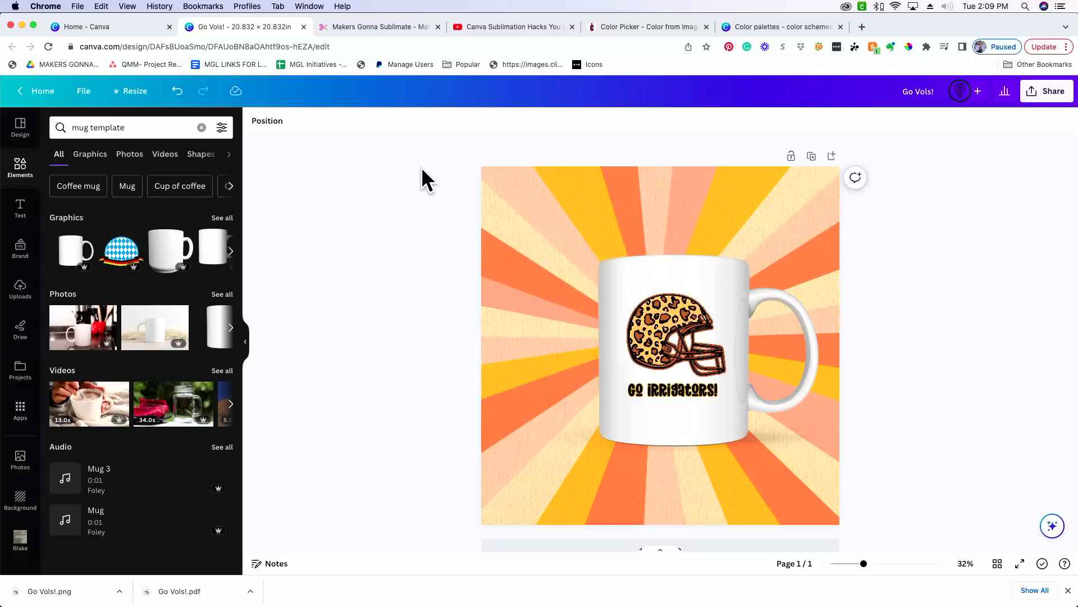
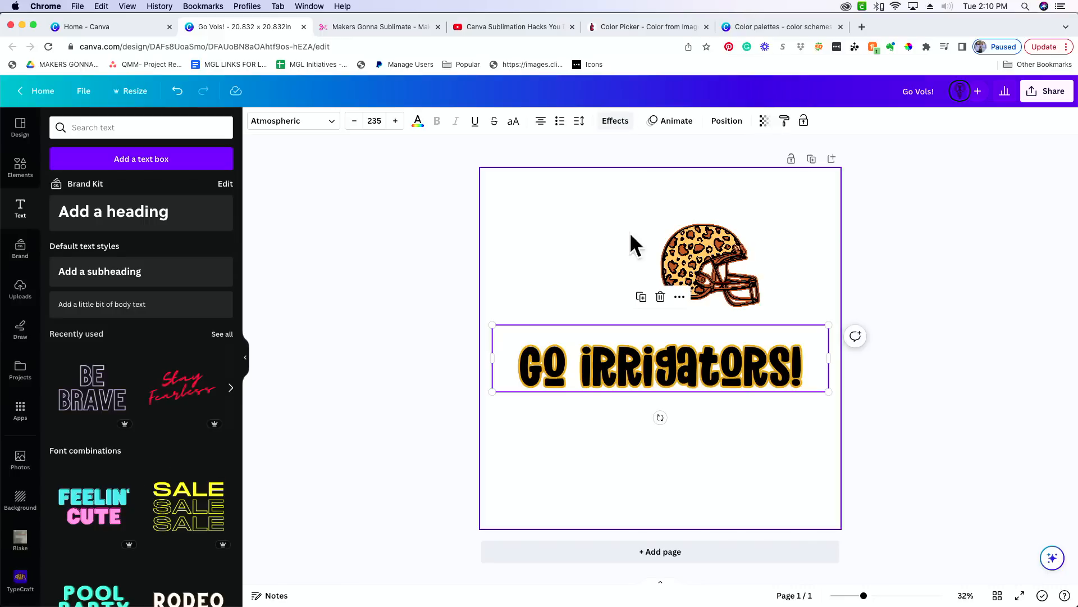
- Apply the Splice effect to the "Go Irrigators!" text and color it dark pink from the Design Make Sell palette
{"action": "left_click", "coordinate": [613, 121]}
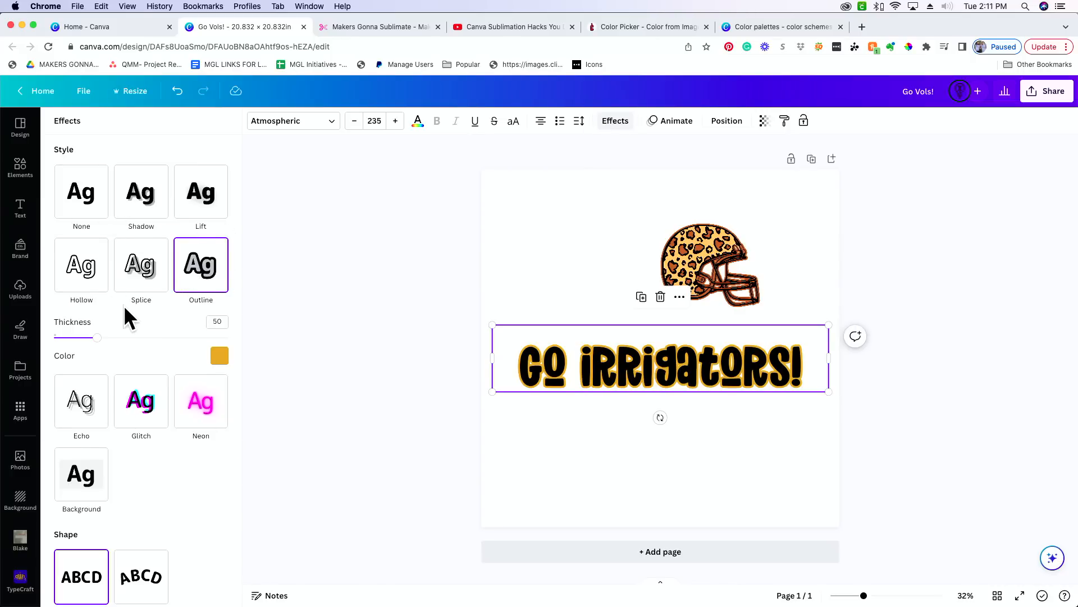
{"action": "left_click", "coordinate": [138, 279]}
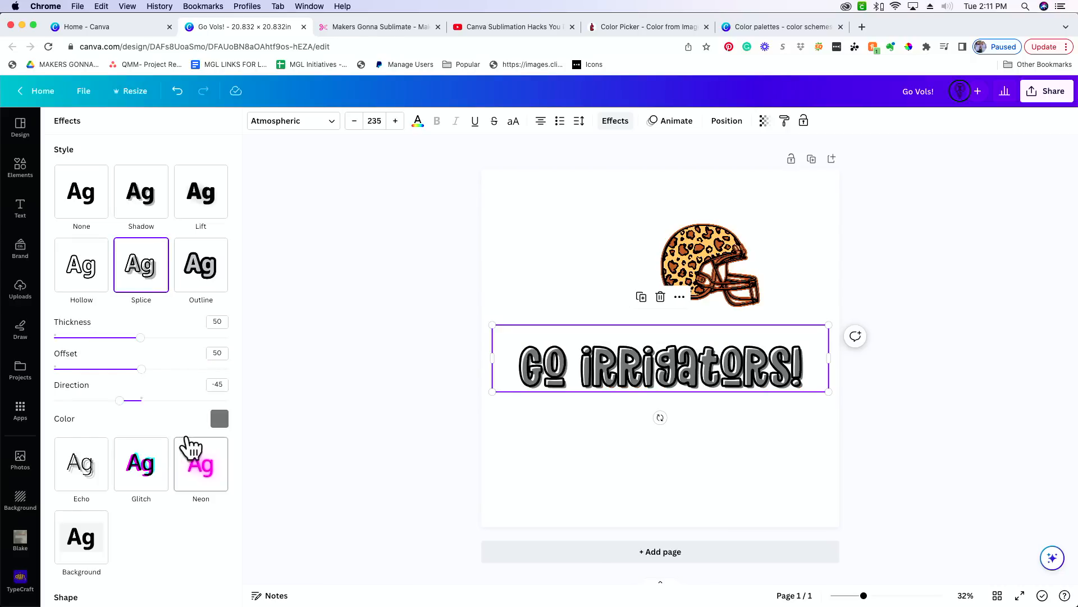
{"action": "left_click", "coordinate": [219, 419]}
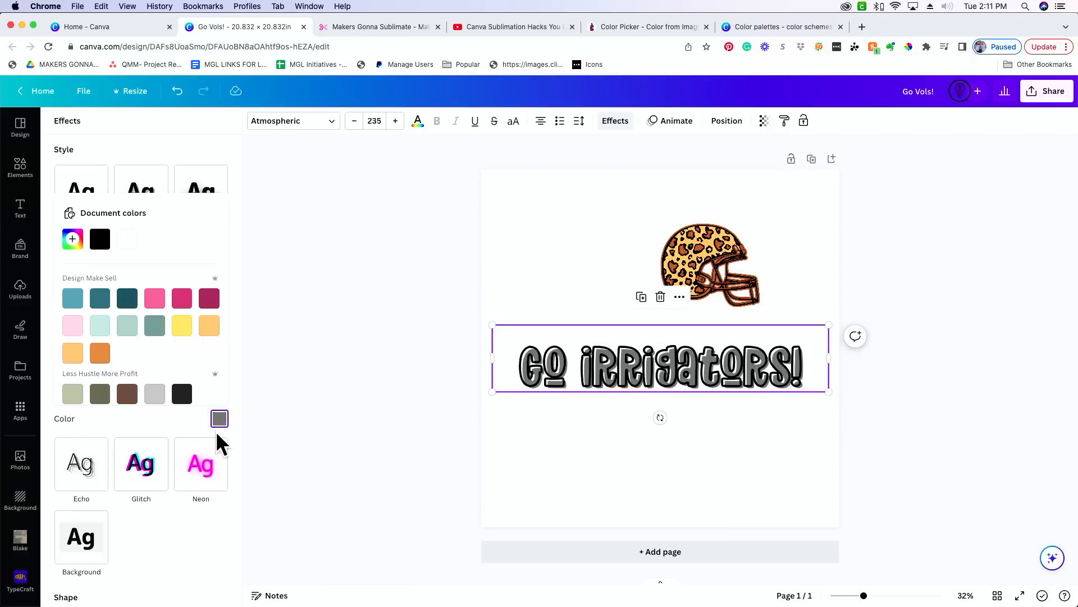
{"action": "left_click", "coordinate": [181, 300]}
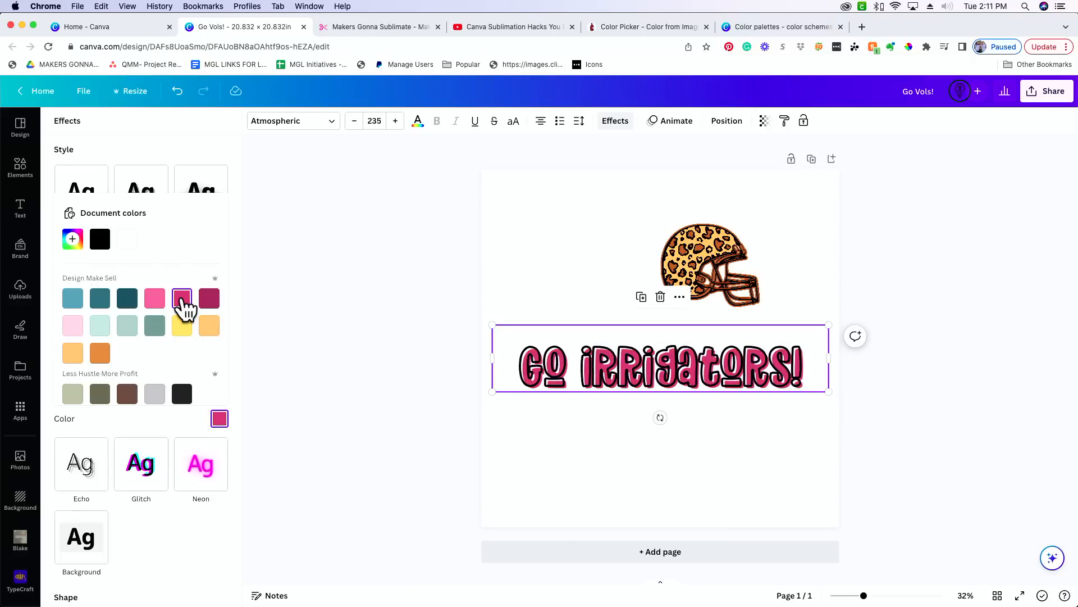
- Try several other Design Make Sell colors for the text's Splice effect, ending on pale teal, and try the Lift effect with higher intensity
{"action": "left_click", "coordinate": [208, 303]}
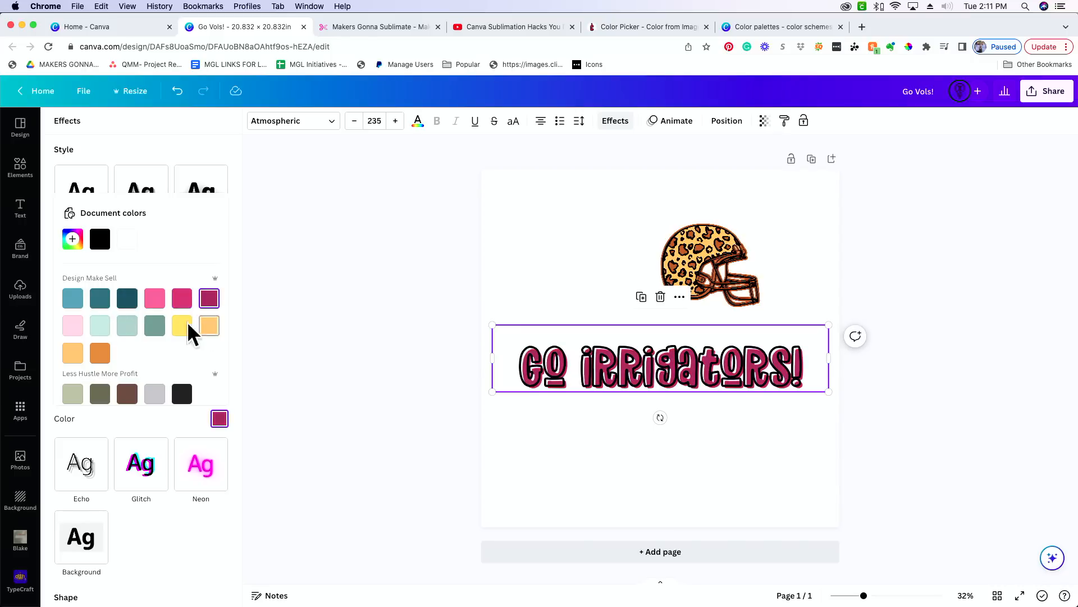
{"action": "left_click", "coordinate": [183, 326]}
{"action": "left_click", "coordinate": [207, 328]}
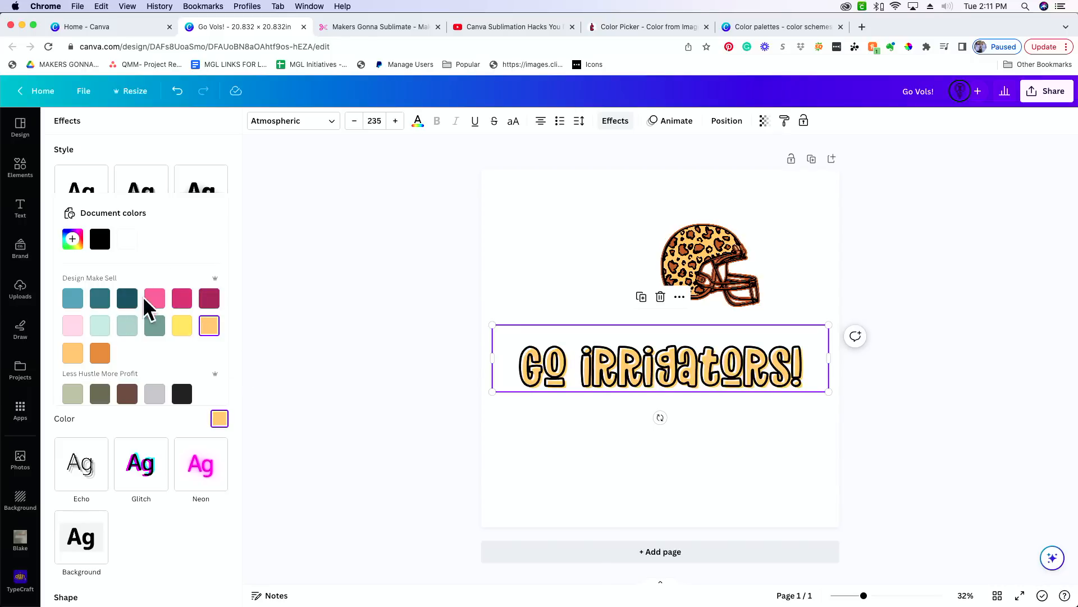
{"action": "left_click", "coordinate": [154, 300]}
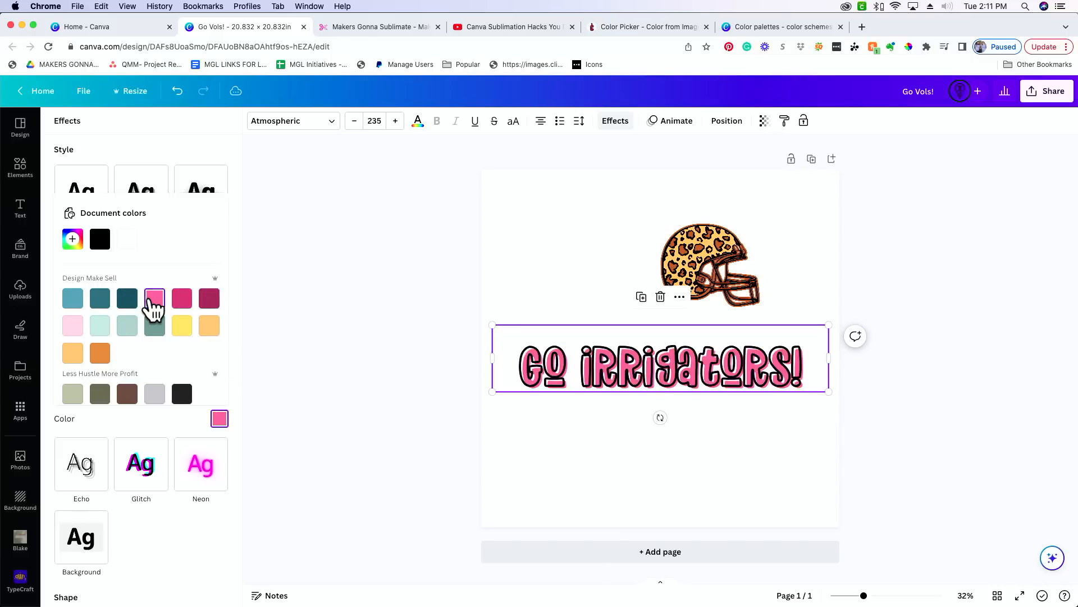
{"action": "left_click", "coordinate": [100, 241]}
{"action": "left_click", "coordinate": [129, 328]}
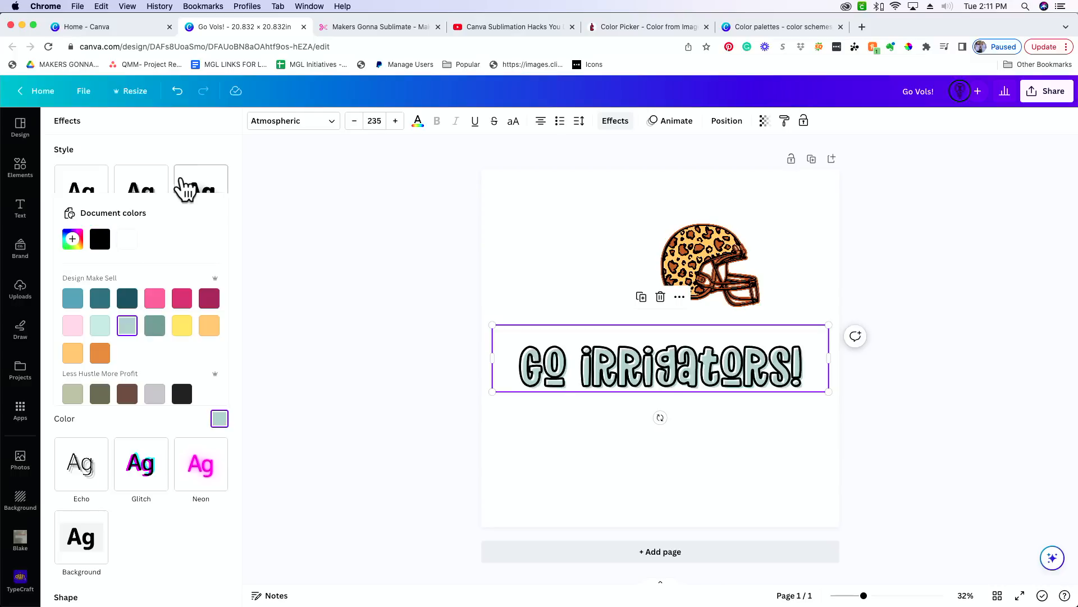
{"action": "left_click", "coordinate": [205, 188]}
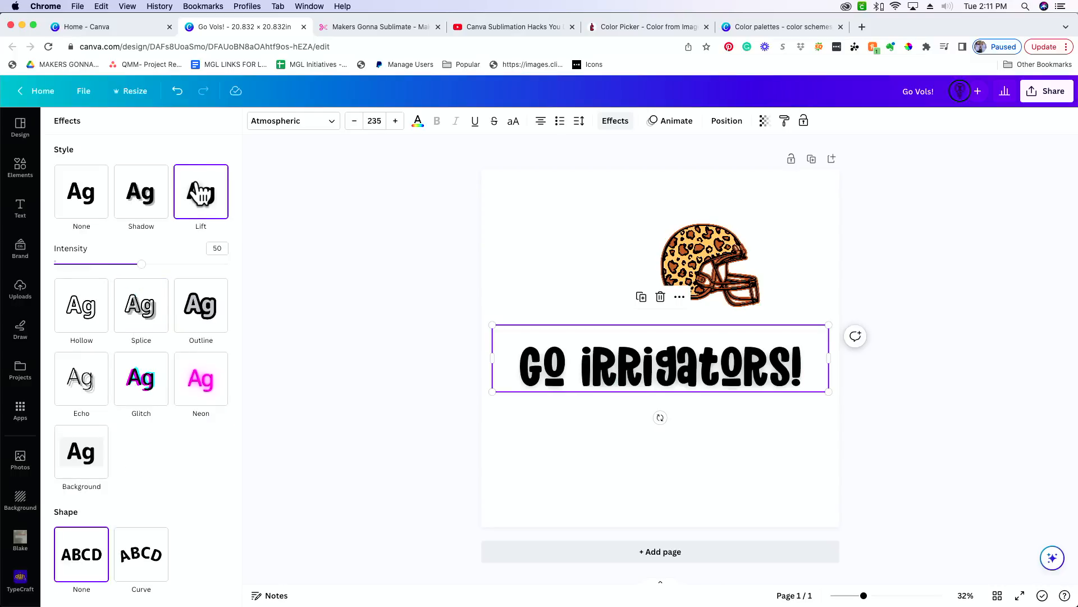
{"action": "mouse_move", "coordinate": [140, 264]}
{"action": "left_mouse_down"}
{"action": "mouse_move", "coordinate": [87, 264]}
{"action": "mouse_move", "coordinate": [157, 265]}
{"action": "left_mouse_up"}
- Apply a pink Shadow effect from the Design Make Sell palette to the text, with offset 55 and transparency 38
{"action": "left_click", "coordinate": [149, 205]}
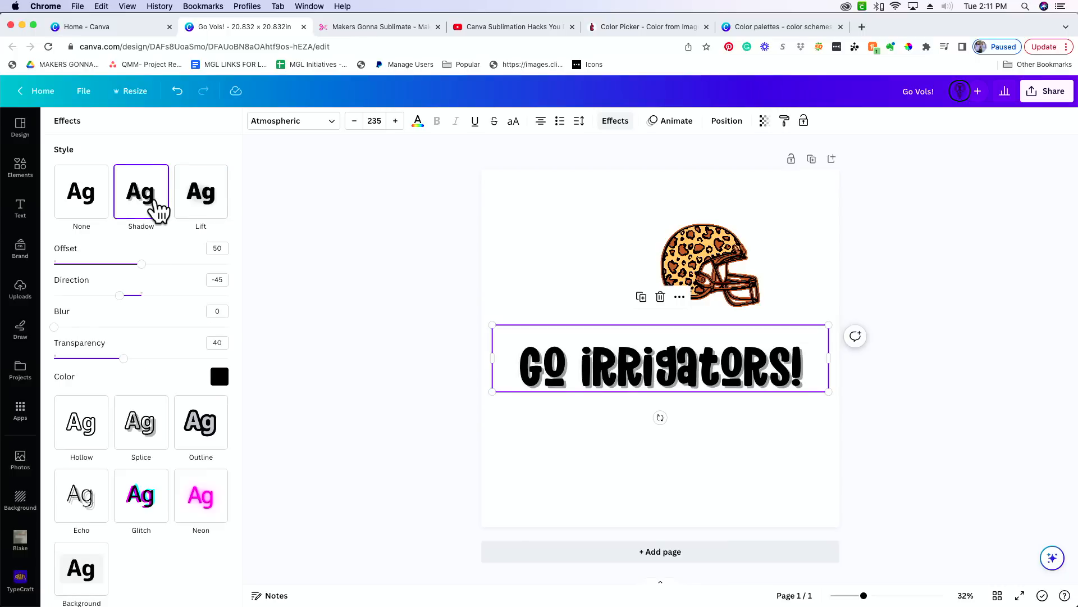
{"action": "left_click", "coordinate": [218, 377]}
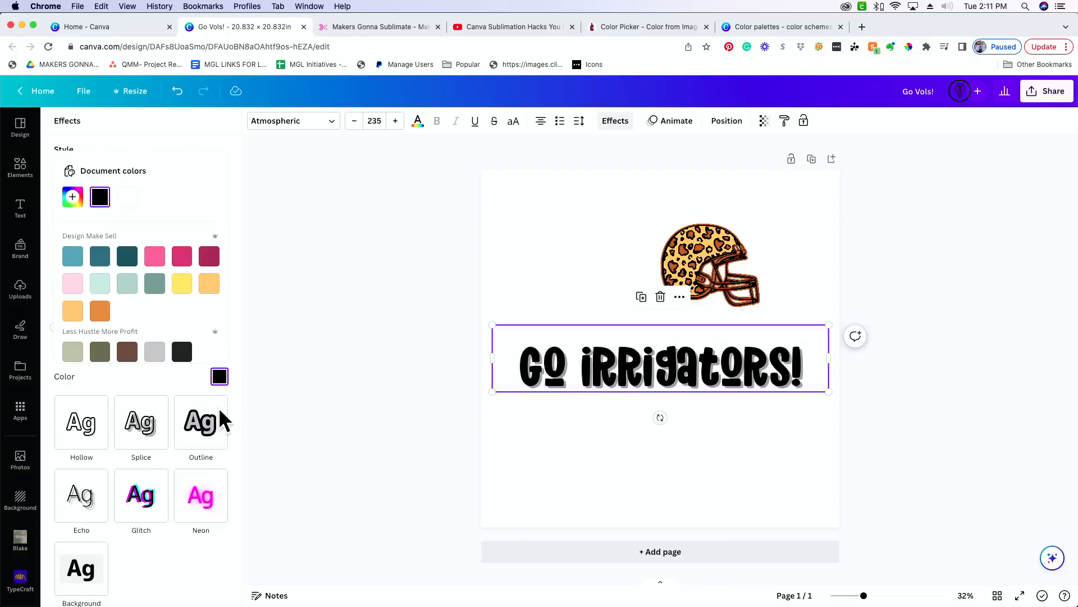
{"action": "left_click", "coordinate": [155, 257]}
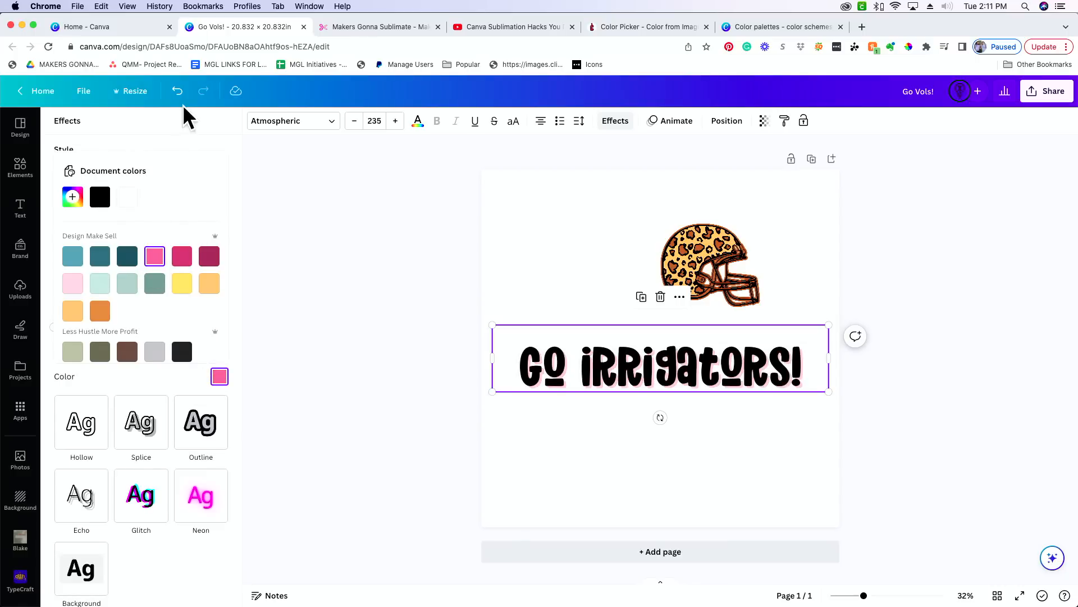
{"action": "left_click", "coordinate": [169, 136]}
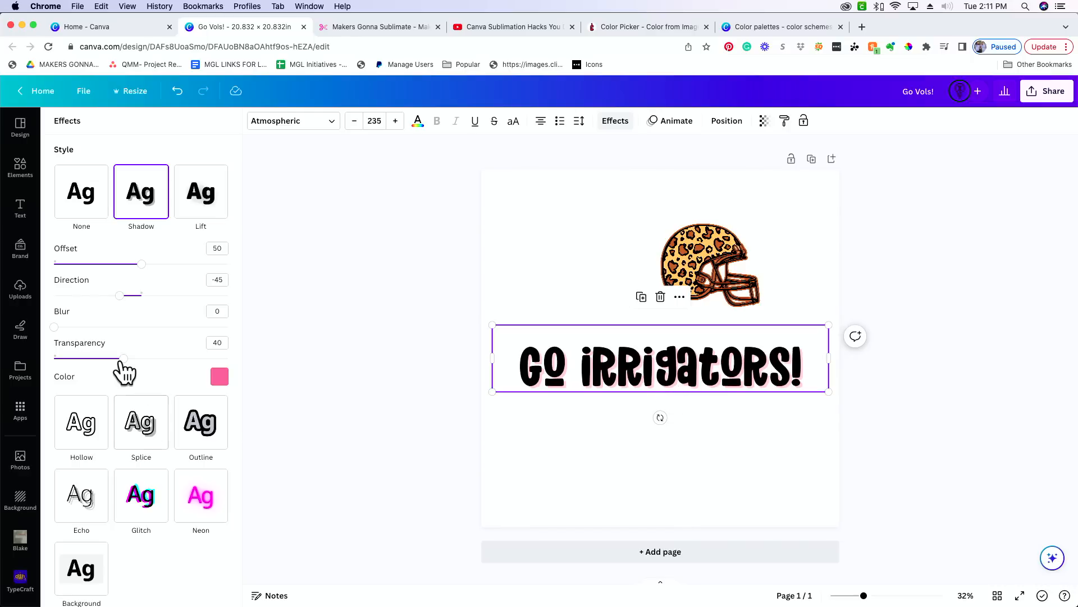
{"action": "mouse_move", "coordinate": [124, 359]}
{"action": "left_mouse_down"}
{"action": "mouse_move", "coordinate": [248, 366]}
{"action": "mouse_move", "coordinate": [120, 359]}
{"action": "left_mouse_up"}
{"action": "left_click_drag", "start_coordinate": [55, 327], "coordinate": [30, 324]}
{"action": "left_click_drag", "start_coordinate": [144, 269], "coordinate": [144, 291]}
- Curve the "Go Irrigators!" text into an arch, move it to the upper canvas and place the helmet beneath it
{"action": "scroll", "coordinate": [179, 528], "scroll_direction": "down", "scroll_amount": 2}
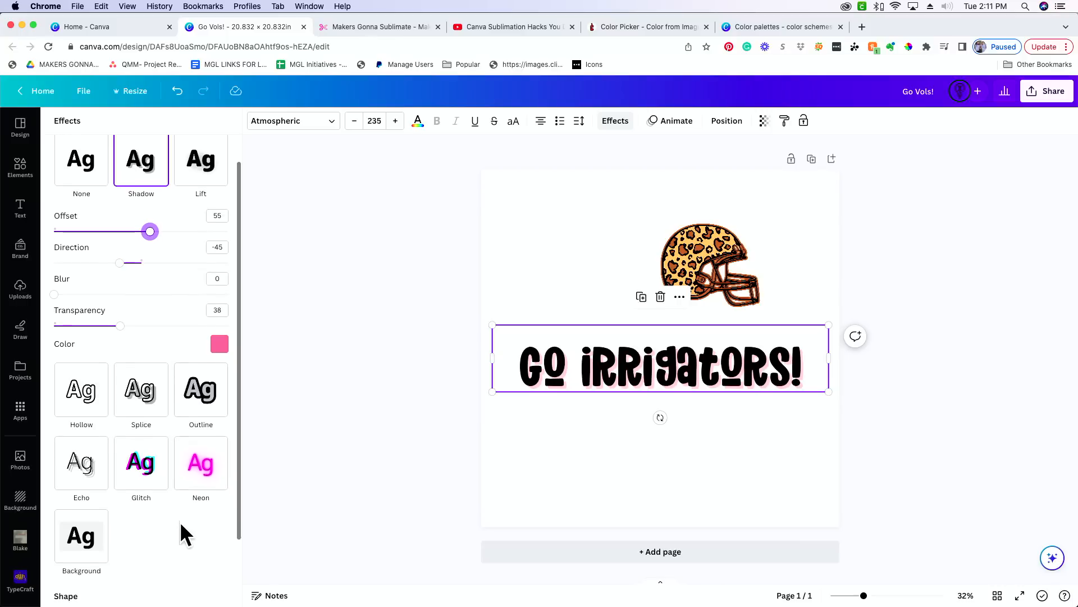
{"action": "scroll", "coordinate": [180, 518], "scroll_direction": "down", "scroll_amount": 2}
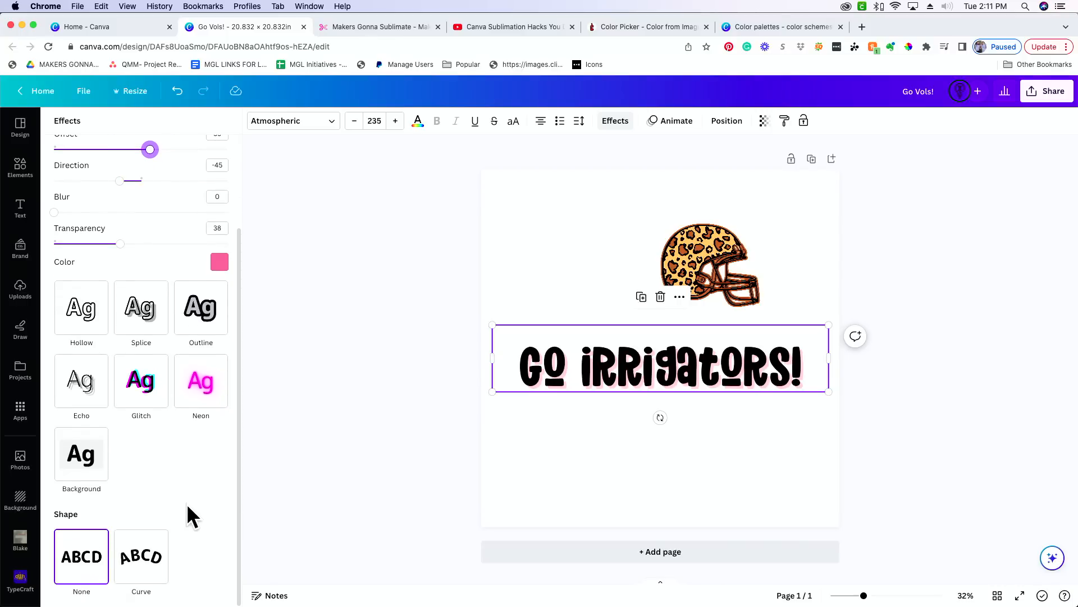
{"action": "left_click", "coordinate": [152, 569]}
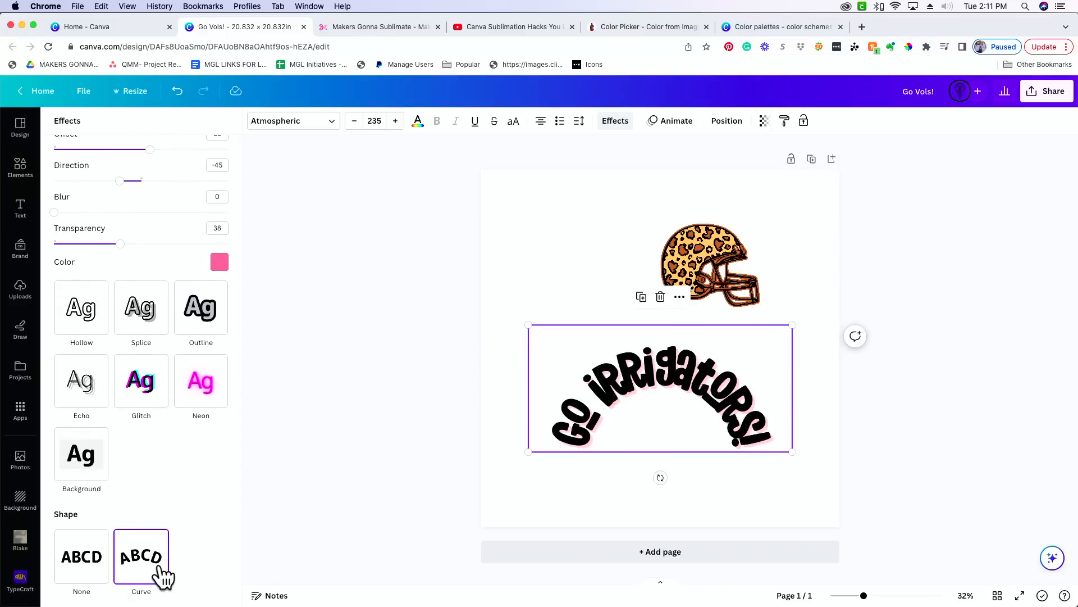
{"action": "left_click_drag", "start_coordinate": [696, 260], "coordinate": [652, 488]}
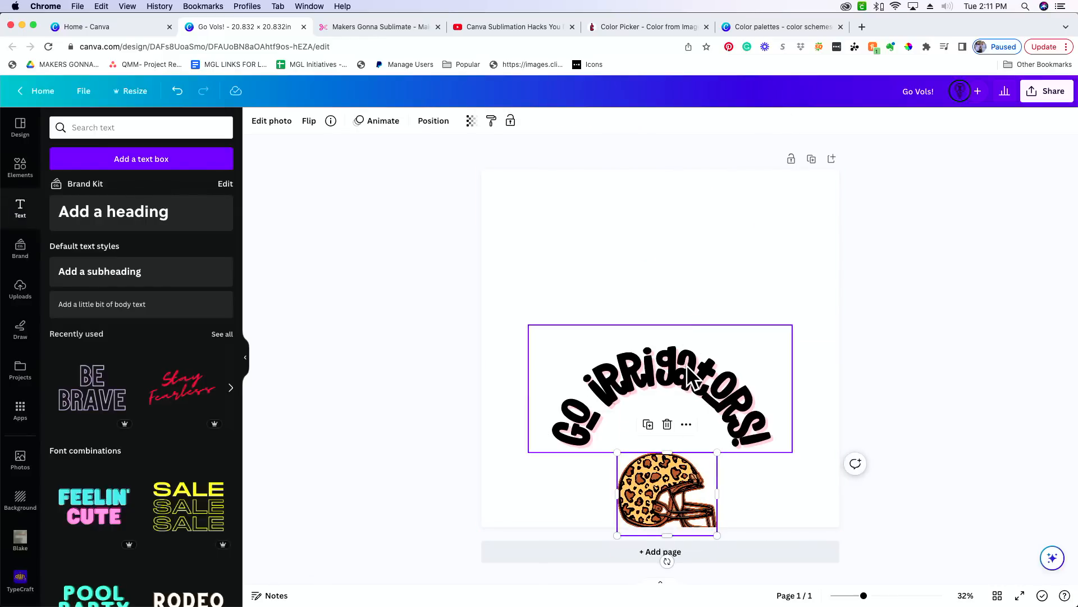
{"action": "left_click_drag", "start_coordinate": [686, 365], "coordinate": [683, 222]}
{"action": "left_click_drag", "start_coordinate": [660, 456], "coordinate": [651, 276]}
- Try to enlarge the helmet under the arched text and undo the resizing
{"action": "left_click_drag", "start_coordinate": [703, 344], "coordinate": [717, 388]}
{"action": "left_click_drag", "start_coordinate": [710, 329], "coordinate": [760, 341]}
{"action": "key", "text": "super+z"}
{"action": "key", "text": "super+z"}
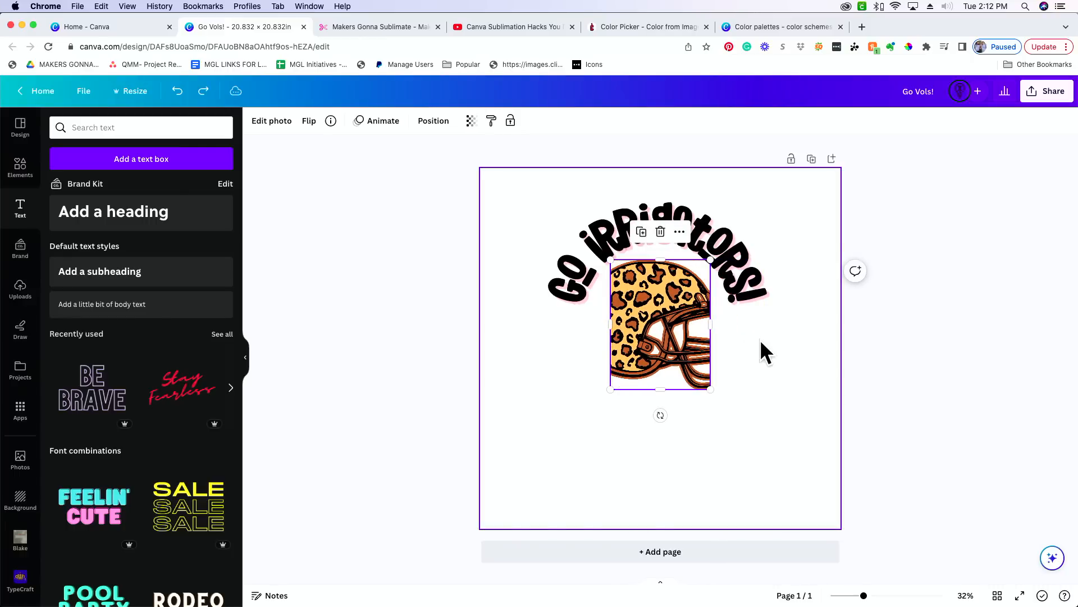
- Enlarge the arched text and helmet together and center them on the canvas, with the text at size 331
{"action": "left_click_drag", "start_coordinate": [713, 344], "coordinate": [671, 327]}
{"action": "left_click_drag", "start_coordinate": [876, 222], "coordinate": [421, 464]}
{"action": "left_click_drag", "start_coordinate": [588, 354], "coordinate": [647, 361]}
{"action": "left_click", "coordinate": [925, 401]}
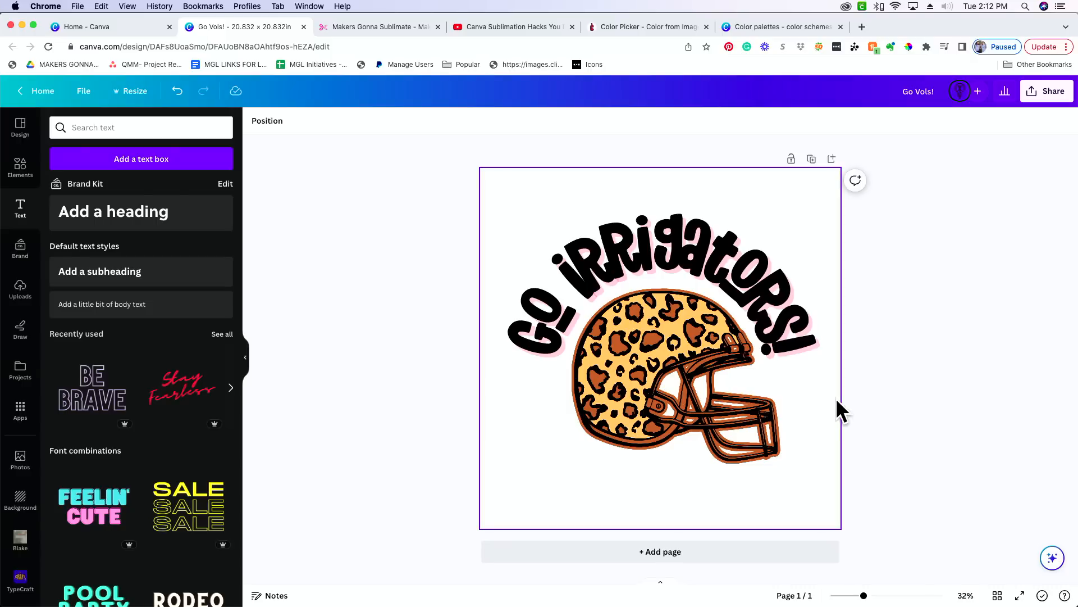
- Adjust the curve amount of the "Go Irrigators!" text, ending at 100
{"action": "left_click", "coordinate": [629, 234]}
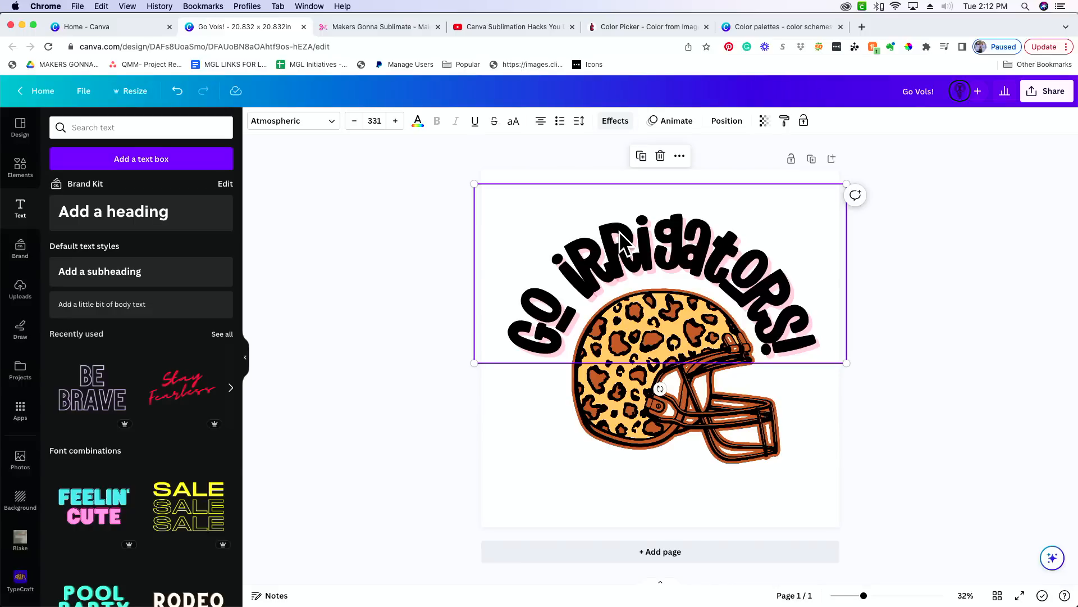
{"action": "left_click", "coordinate": [621, 125]}
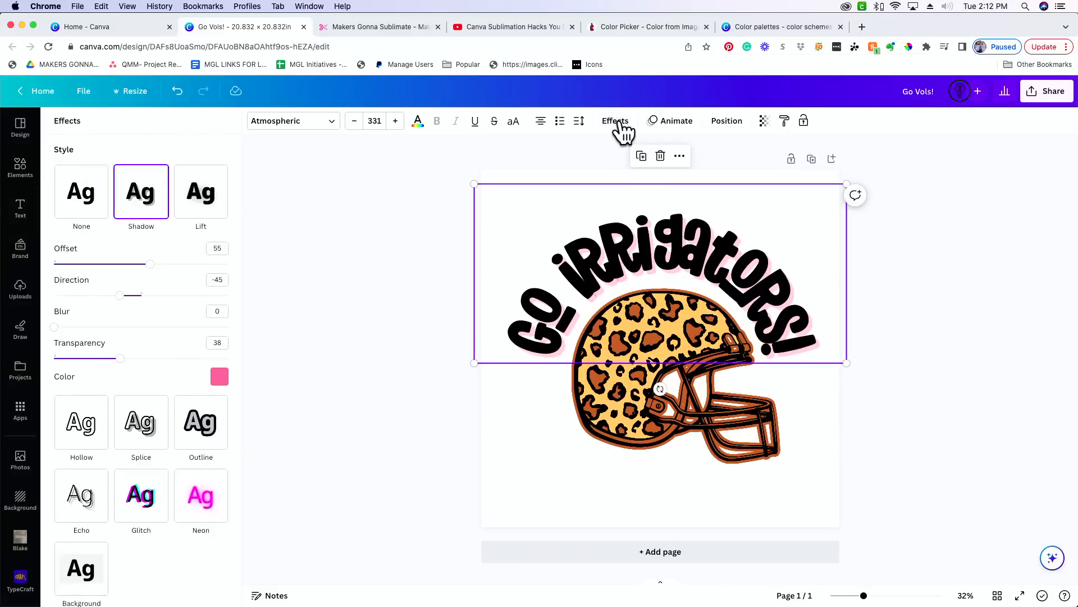
{"action": "scroll", "coordinate": [113, 508], "scroll_direction": "down", "scroll_amount": 3}
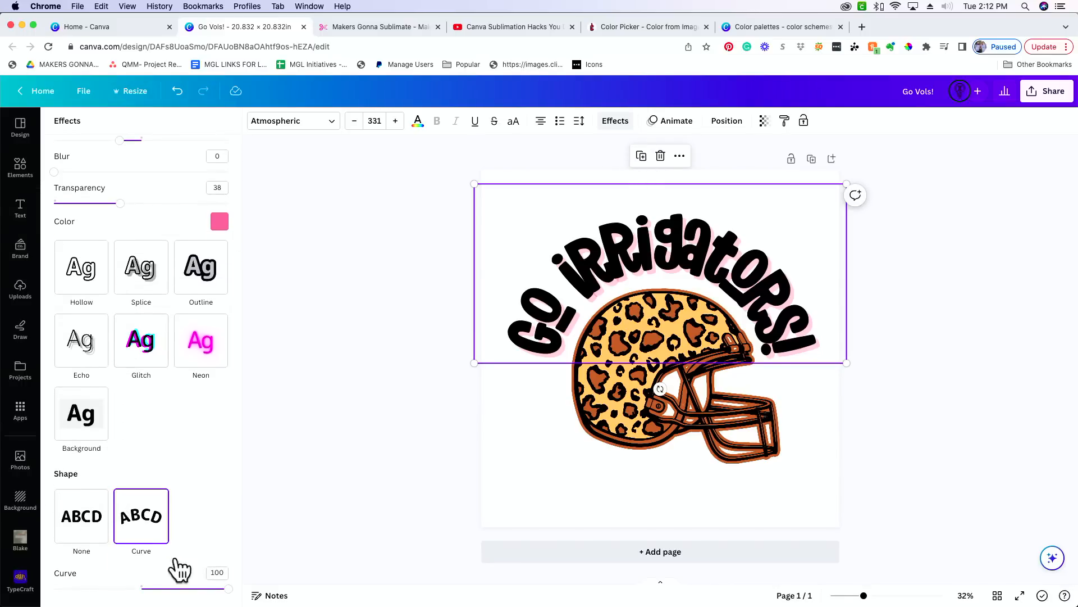
{"action": "left_click_drag", "start_coordinate": [225, 589], "coordinate": [284, 596]}
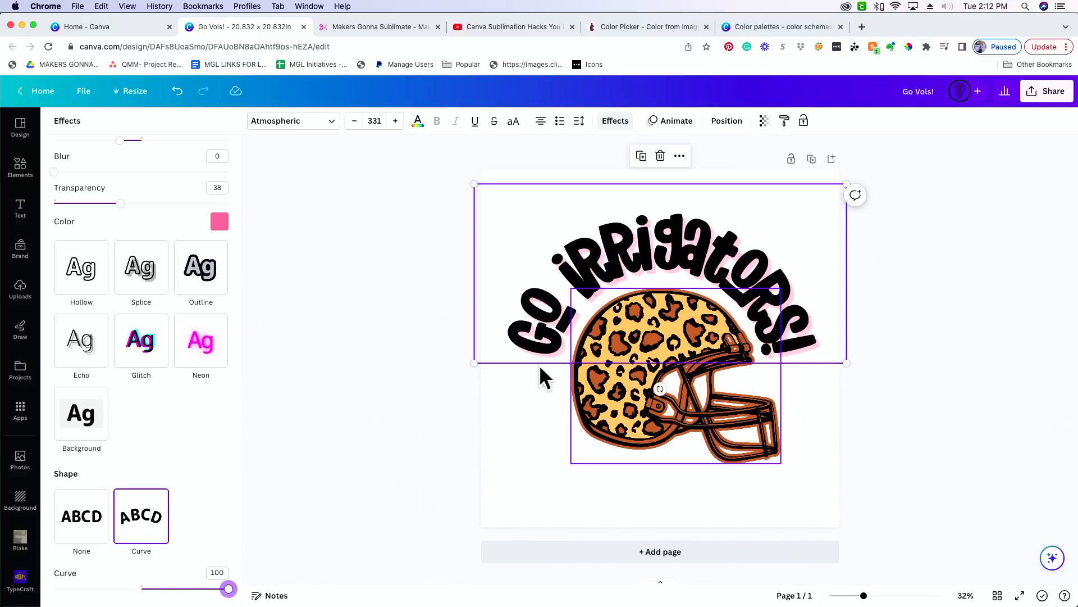
{"action": "left_click", "coordinate": [313, 390]}
{"action": "left_click", "coordinate": [964, 368]}
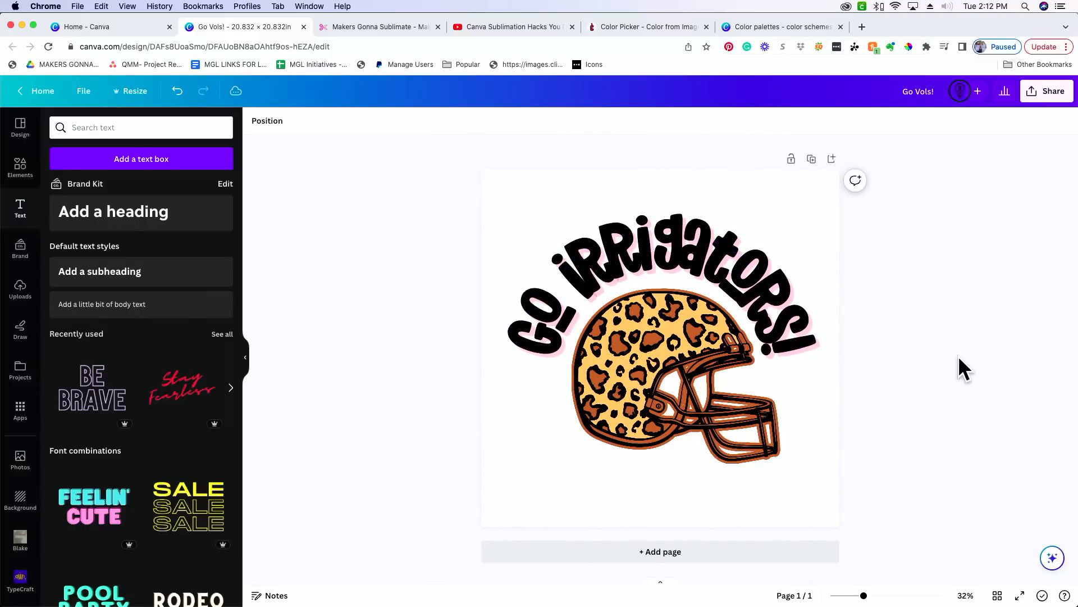
- Nudge the arched text slightly into place above the helmet
{"action": "left_click", "coordinate": [772, 282]}
{"action": "left_click_drag", "start_coordinate": [770, 281], "coordinate": [765, 282]}
{"action": "left_click", "coordinate": [919, 306]}
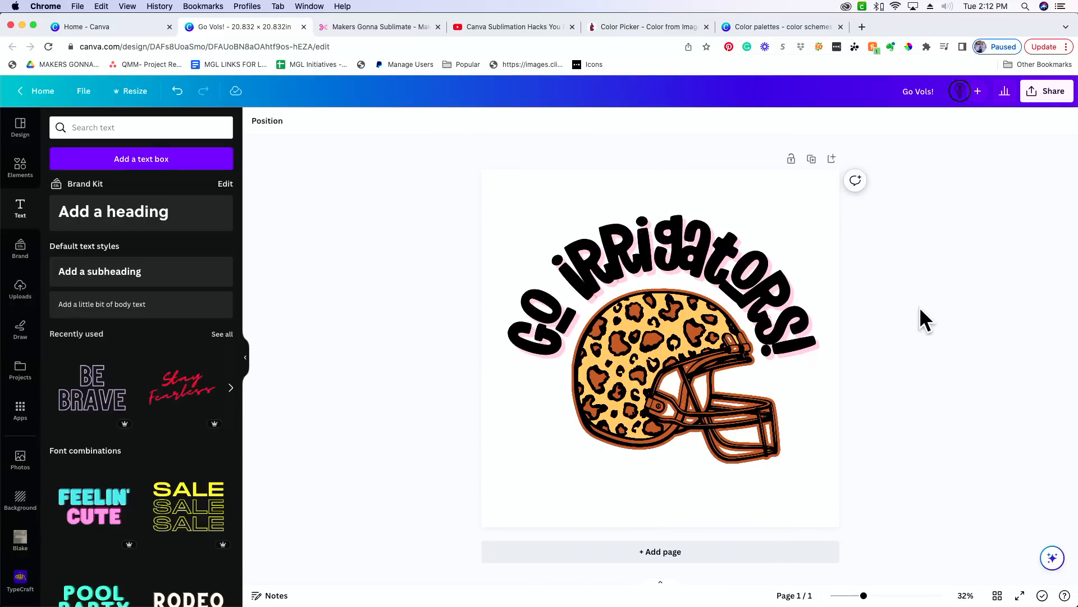
{"action": "left_click", "coordinate": [672, 420]}
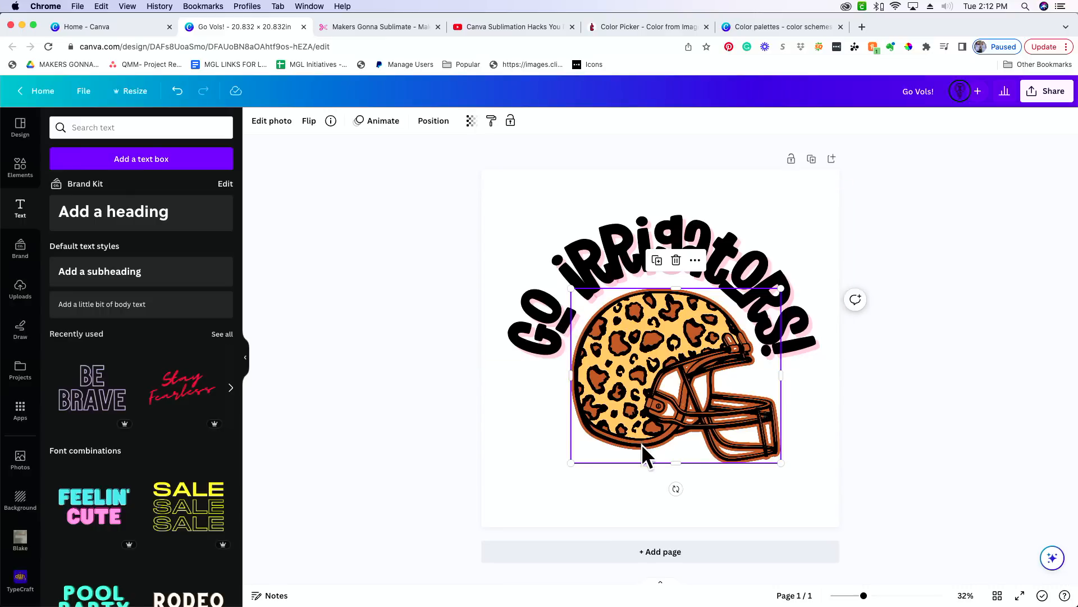
{"action": "left_click", "coordinate": [887, 467]}
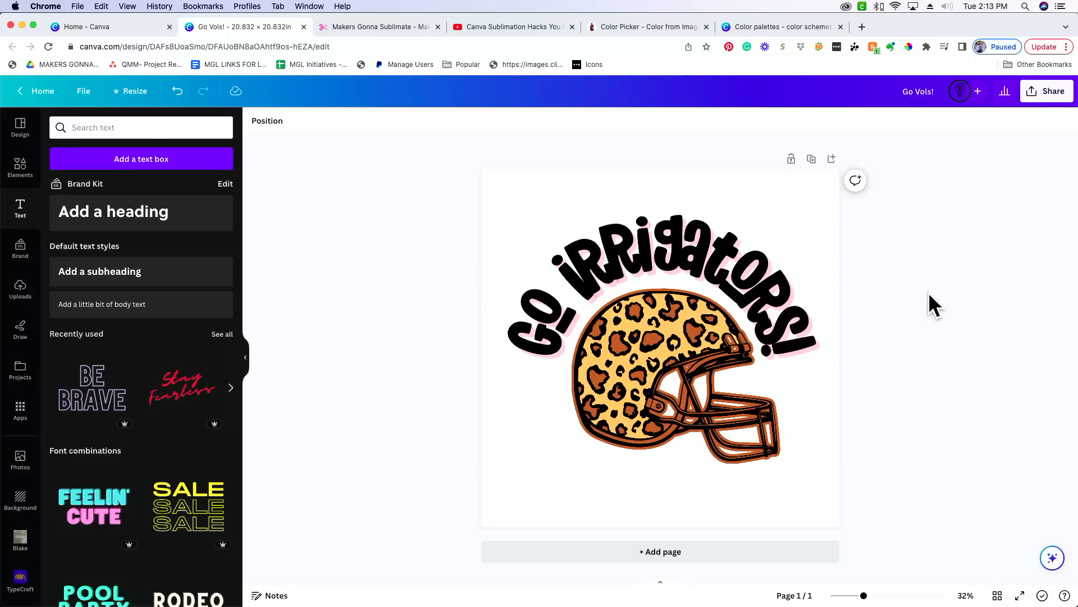
{"action": "left_click_drag", "start_coordinate": [972, 266], "coordinate": [652, 478]}
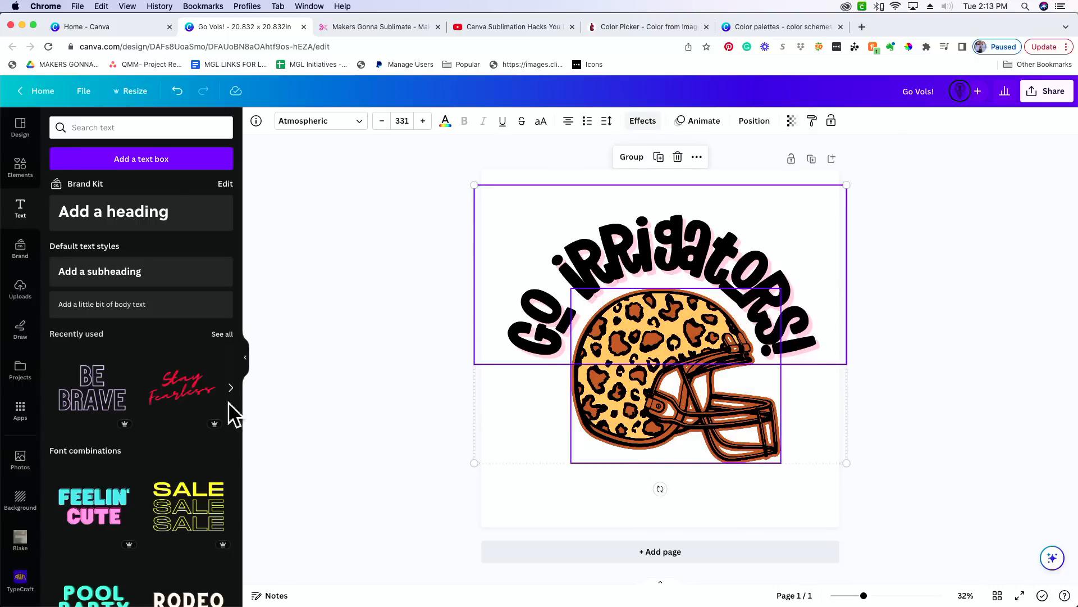
{"action": "left_click", "coordinate": [328, 404]}
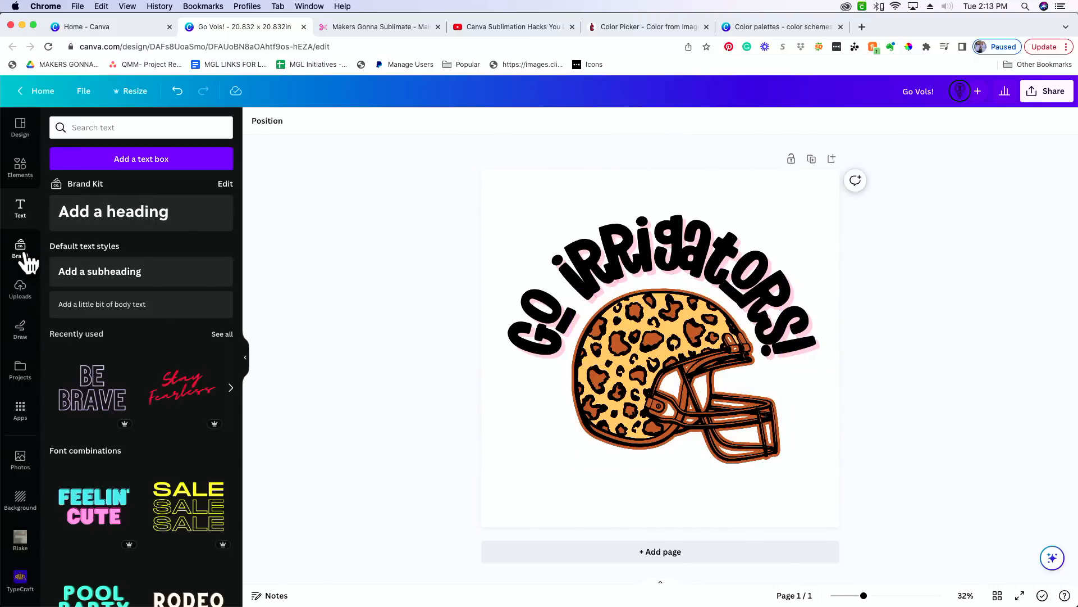
- Search the elements for "grids" and fill the page with the grid that has one tall cell beside two stacked cells
{"action": "left_click", "coordinate": [21, 170]}
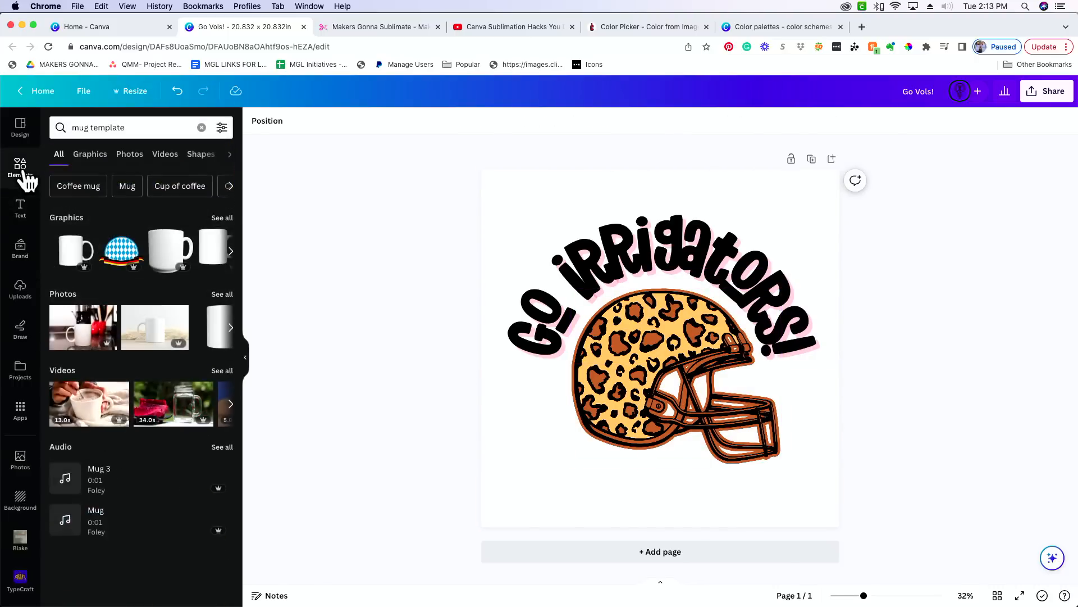
{"action": "left_click", "coordinate": [201, 128]}
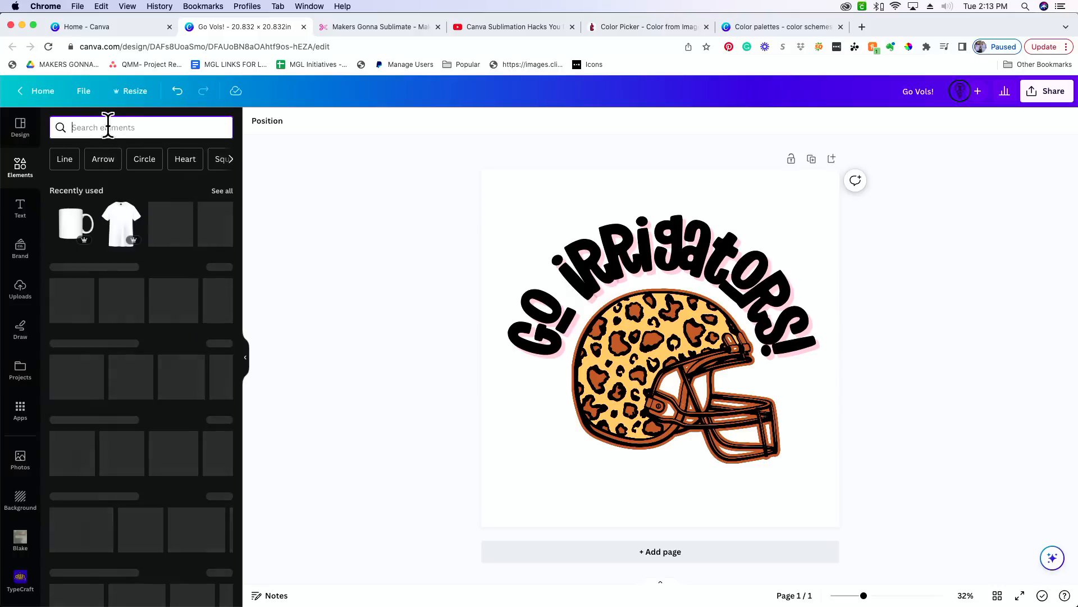
{"action": "type", "text": "grids"}
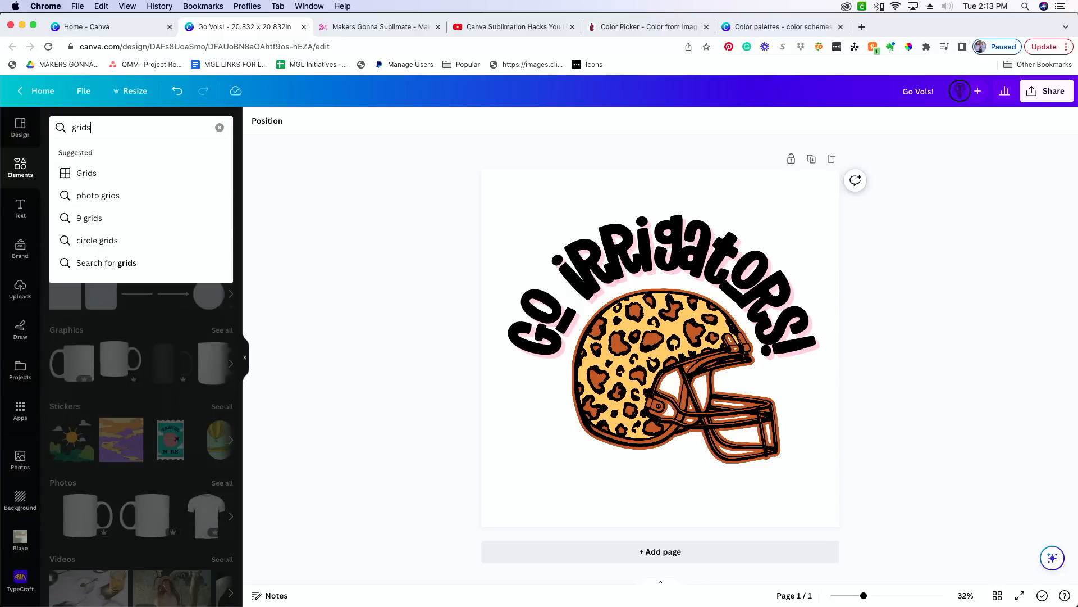
{"action": "key", "text": "Return"}
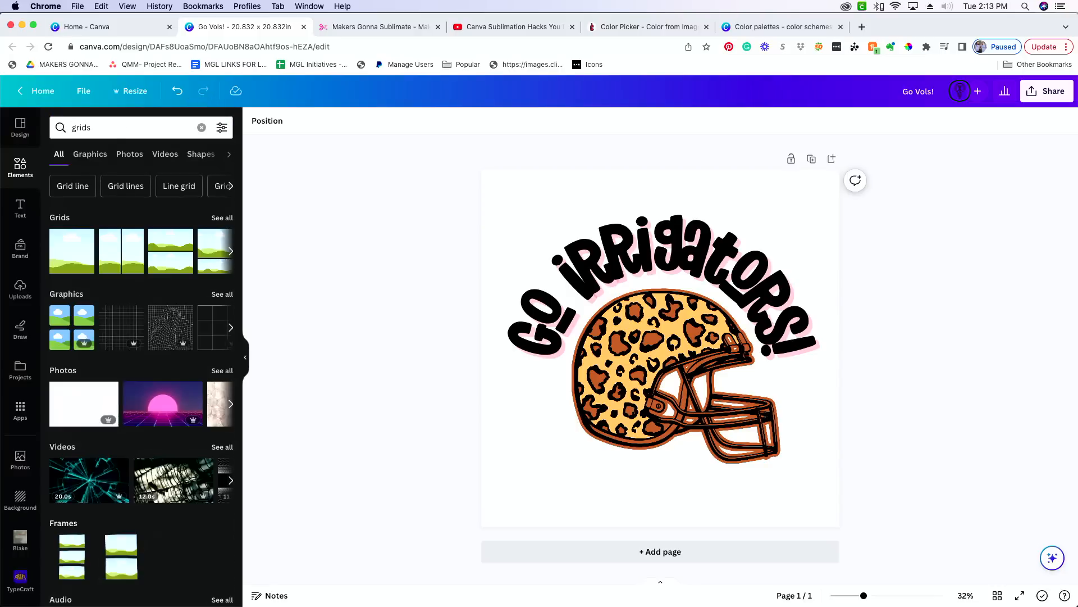
{"action": "left_click", "coordinate": [222, 224]}
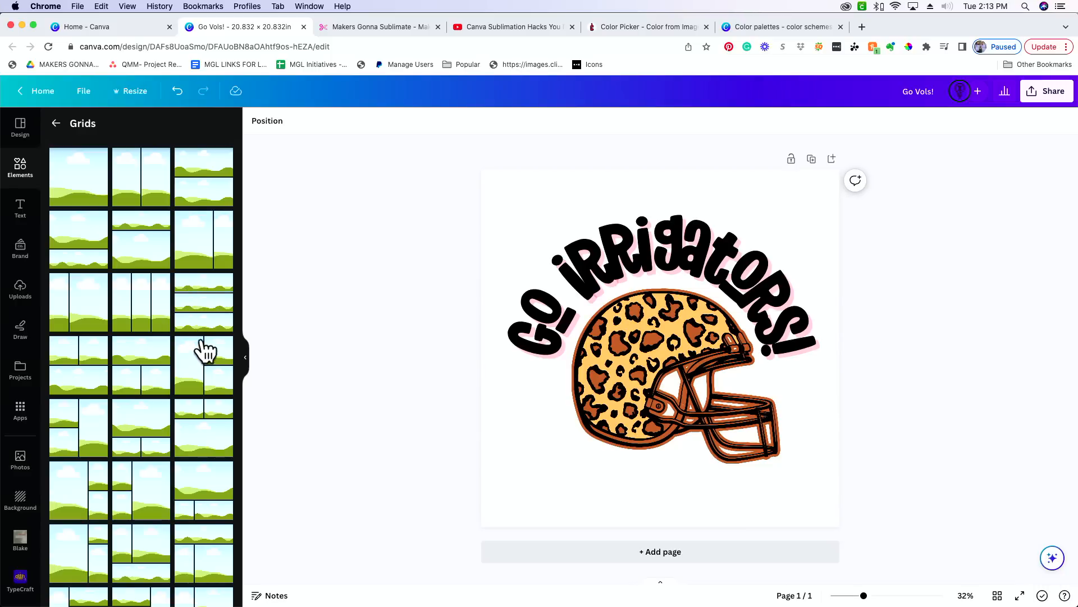
{"action": "left_click_drag", "start_coordinate": [197, 380], "coordinate": [507, 393]}
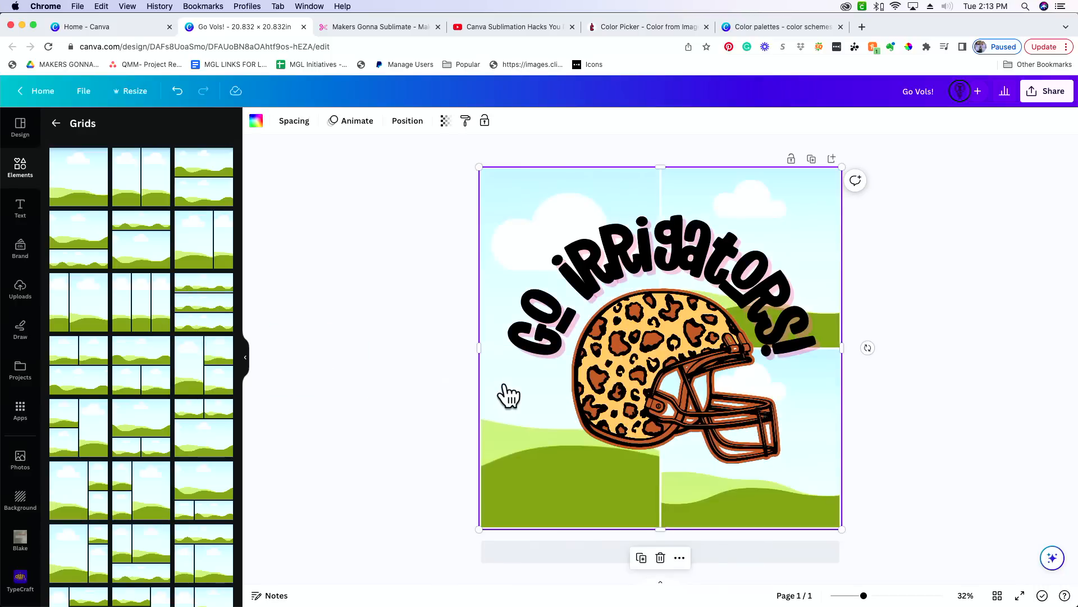
- Delete the "Go Irrigators!" text and the leopard helmet, leaving only the grid on the page
{"action": "left_click", "coordinate": [629, 363]}
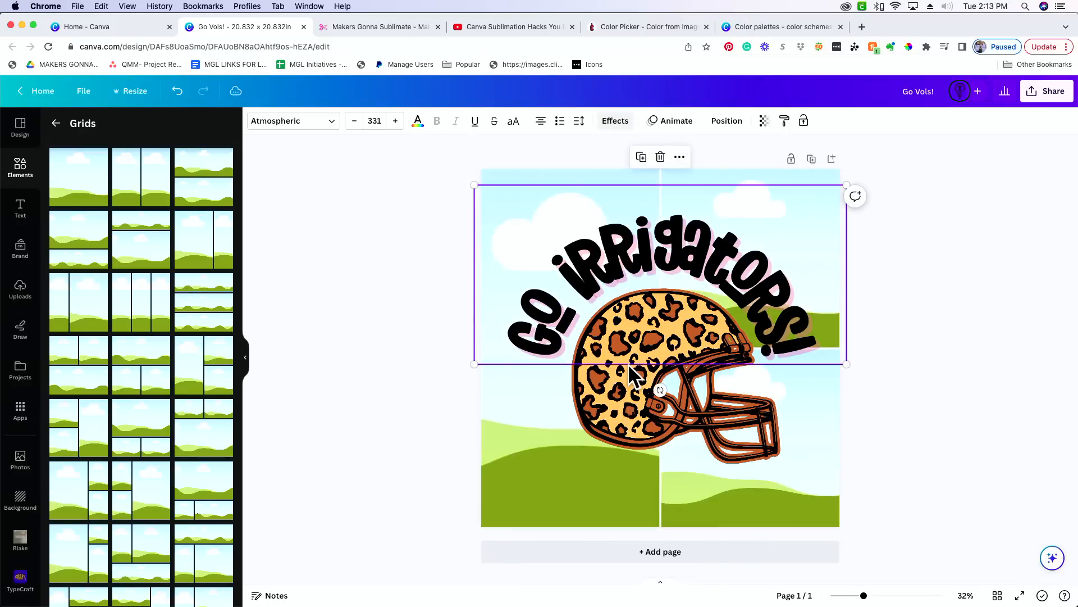
{"action": "key", "text": "Delete"}
{"action": "left_click", "coordinate": [629, 363]}
{"action": "key", "text": "Delete"}
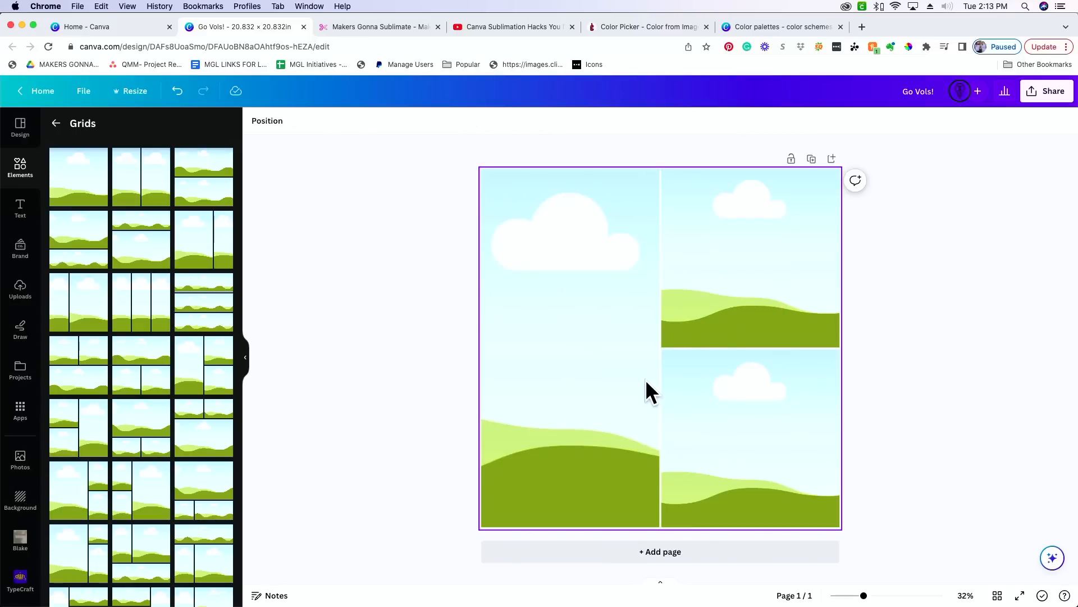
{"action": "left_click", "coordinate": [577, 349]}
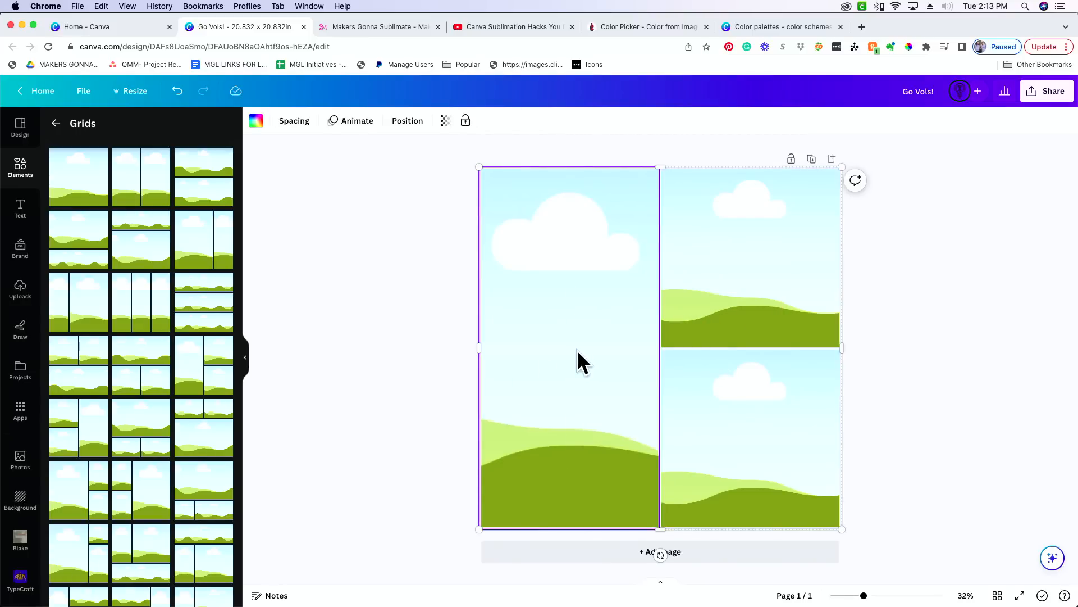
{"action": "left_click", "coordinate": [977, 267]}
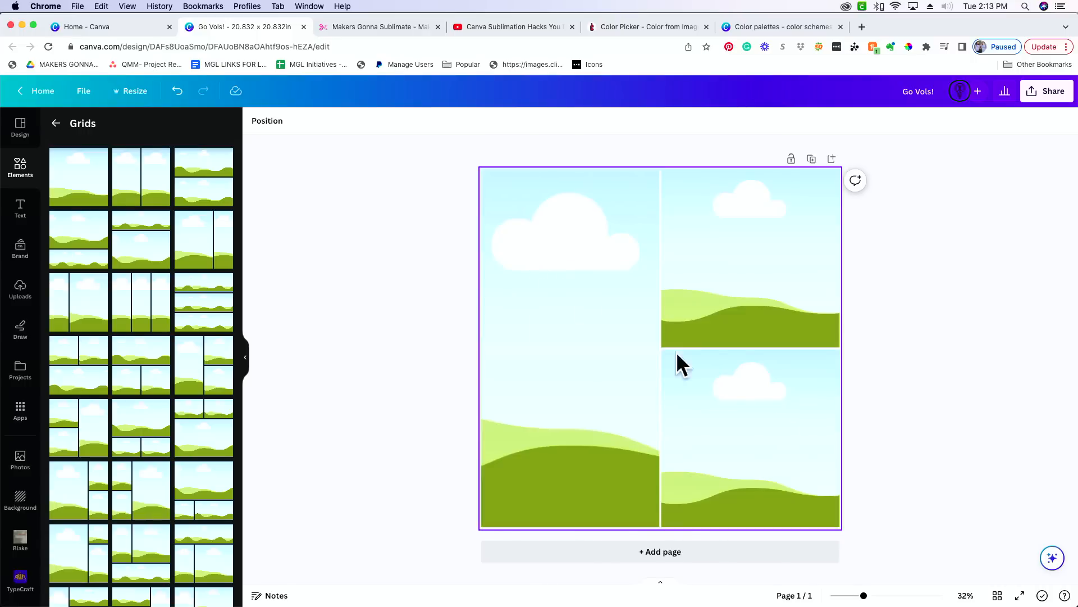
- Shrink the photo grid to about two thirds of the page width, leaving it centred on the page
{"action": "left_click", "coordinate": [823, 522]}
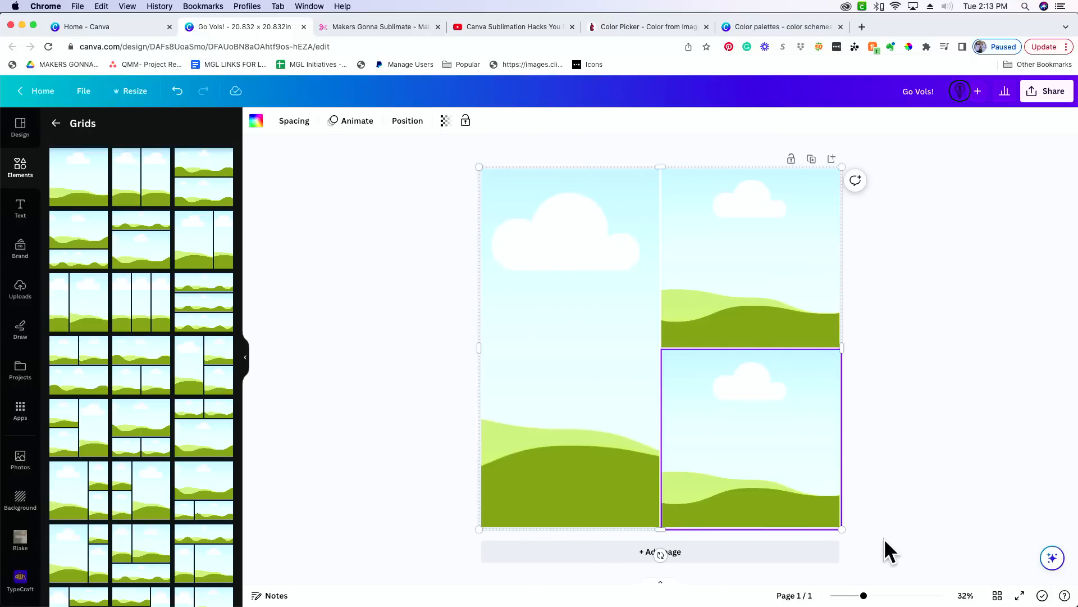
{"action": "left_click", "coordinate": [884, 538]}
{"action": "left_click", "coordinate": [837, 172]}
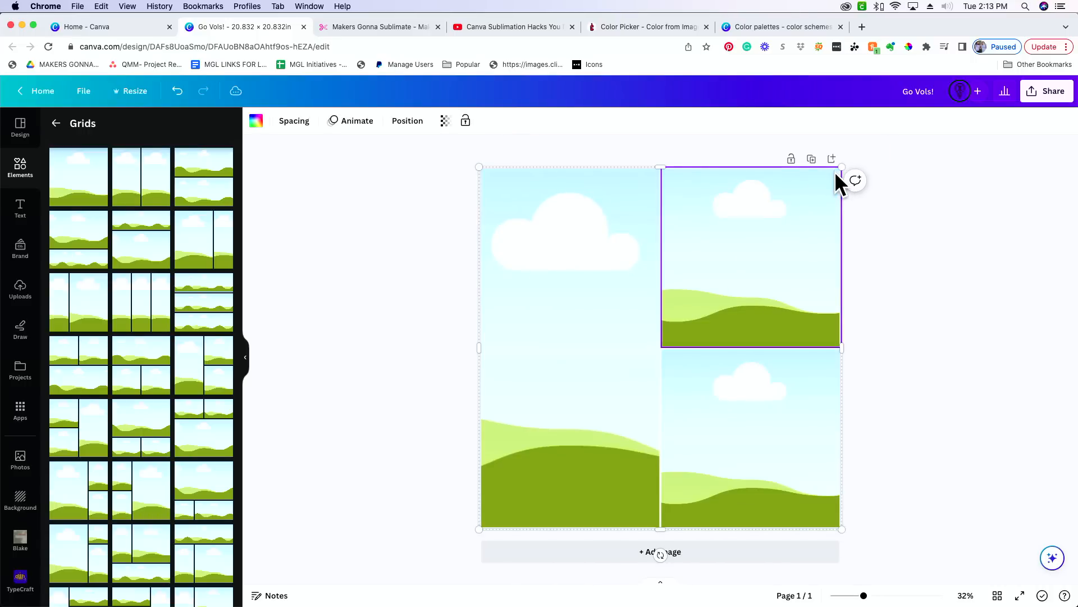
{"action": "left_click_drag", "start_coordinate": [479, 167], "coordinate": [604, 308]}
{"action": "left_click_drag", "start_coordinate": [672, 385], "coordinate": [613, 333]}
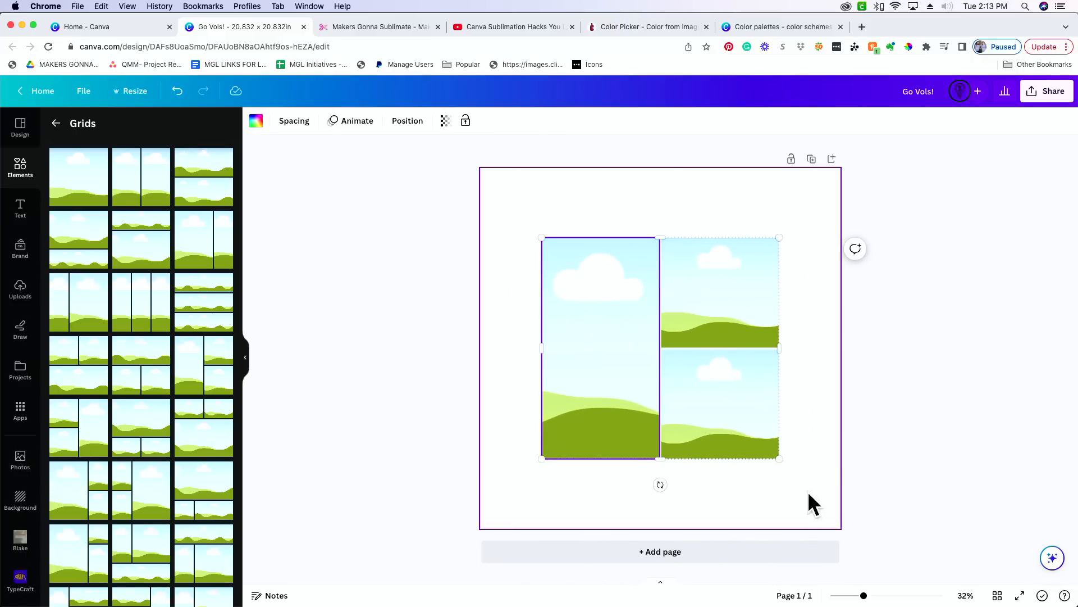
- Scale the photo grid down further and place it small in the upper-left area of the page
{"action": "left_click_drag", "start_coordinate": [780, 460], "coordinate": [839, 501]}
{"action": "left_click", "coordinate": [775, 457]}
{"action": "left_click_drag", "start_coordinate": [775, 457], "coordinate": [732, 433]}
{"action": "left_click_drag", "start_coordinate": [790, 484], "coordinate": [803, 315]}
{"action": "left_click_drag", "start_coordinate": [803, 317], "coordinate": [631, 307]}
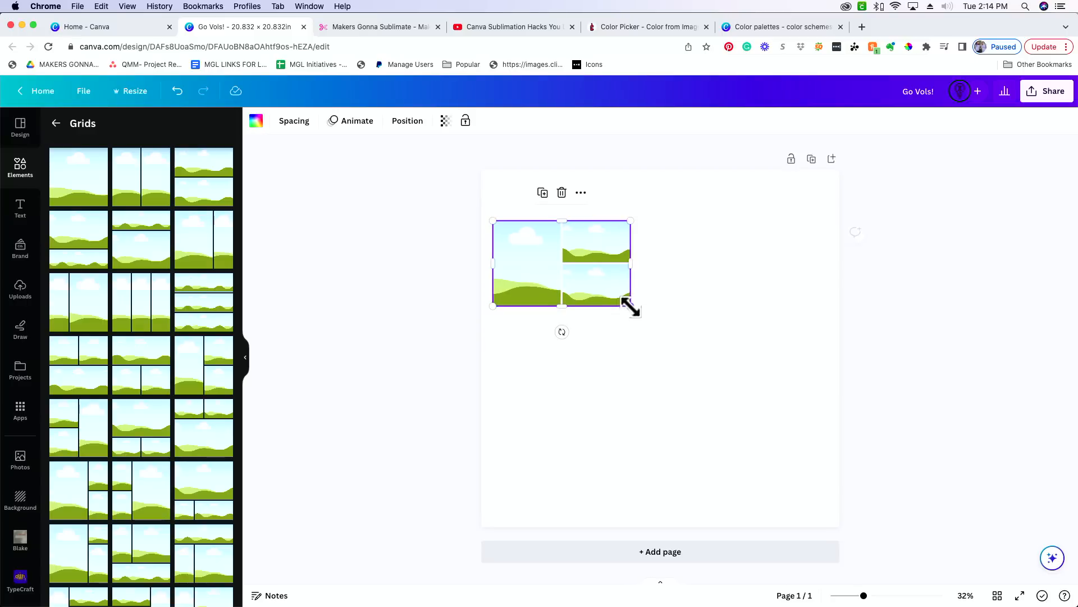
- Fill the grid with uploaded photos: the woman holding the green mat in the tall cell, the bearded man above the pointing woman
{"action": "left_click", "coordinate": [896, 596]}
{"action": "scroll", "coordinate": [517, 425], "scroll_direction": "left", "scroll_amount": 3}
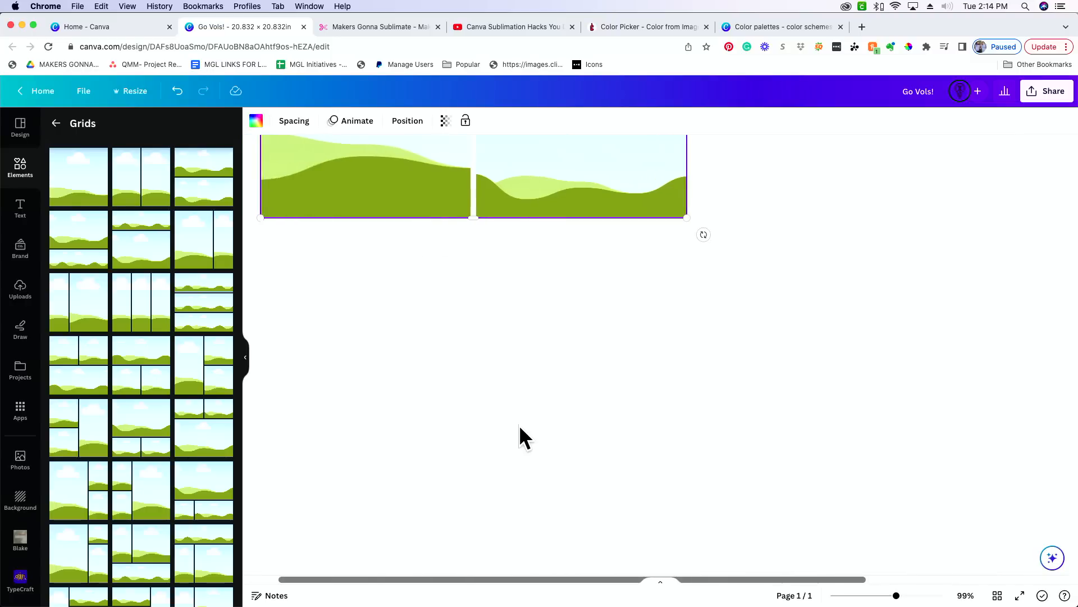
{"action": "scroll", "coordinate": [664, 308], "scroll_direction": "up", "scroll_amount": 3}
{"action": "scroll", "coordinate": [667, 307], "scroll_direction": "up", "scroll_amount": 3}
{"action": "left_click", "coordinate": [702, 148]}
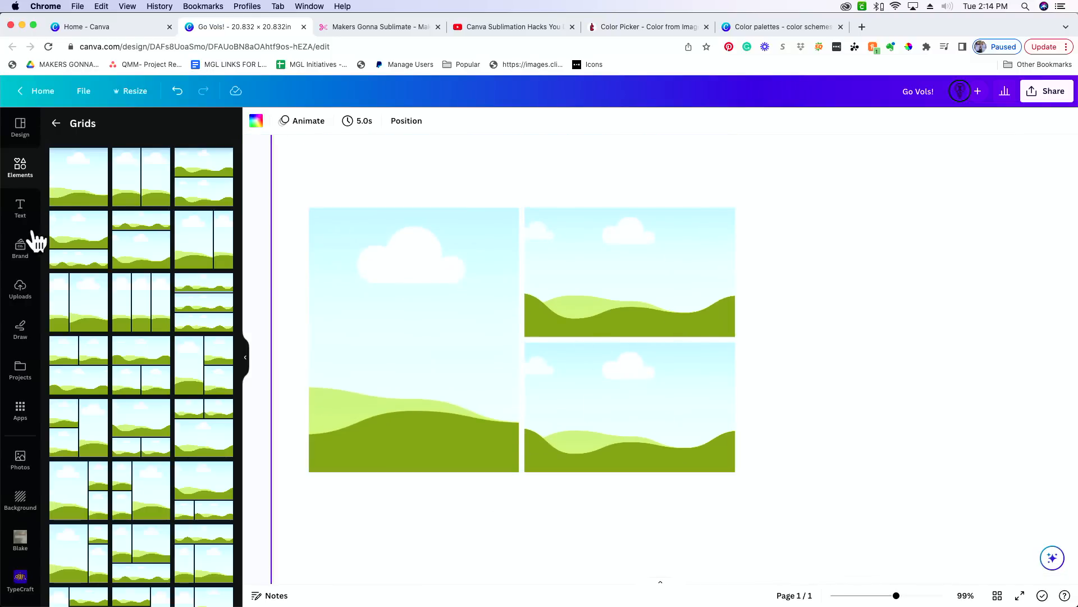
{"action": "left_click", "coordinate": [21, 289]}
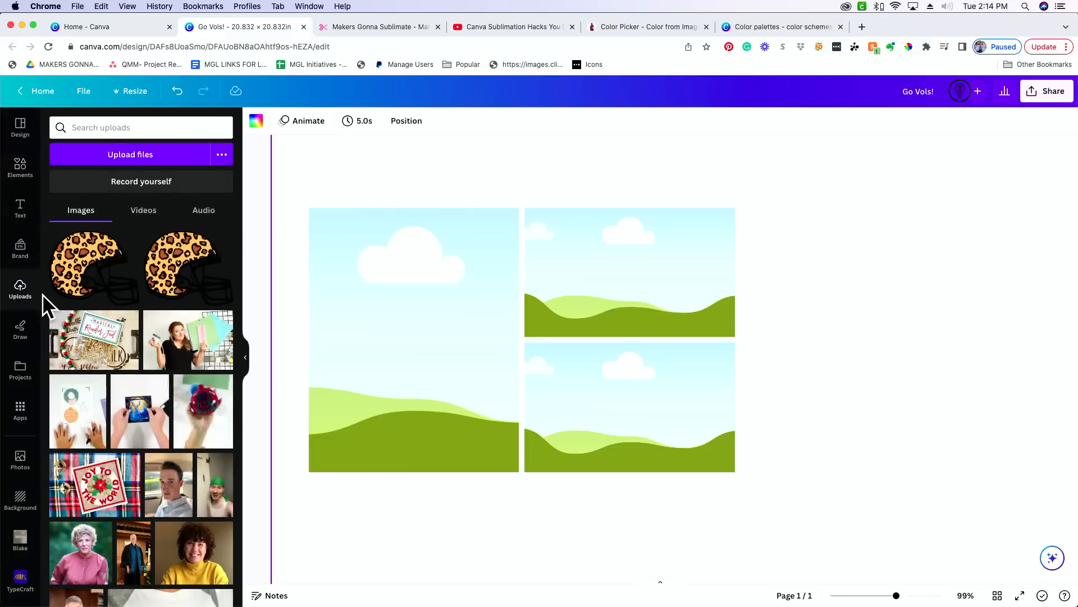
{"action": "left_click_drag", "start_coordinate": [185, 344], "coordinate": [366, 337]}
{"action": "scroll", "coordinate": [98, 505], "scroll_direction": "down", "scroll_amount": 10}
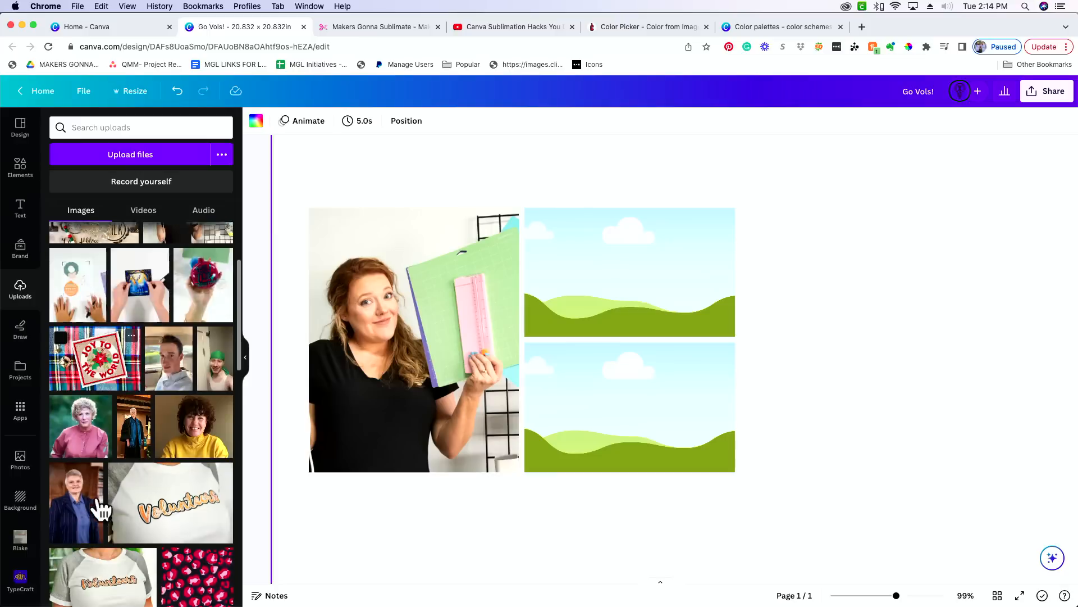
{"action": "left_click_drag", "start_coordinate": [200, 478], "coordinate": [567, 296]}
{"action": "scroll", "coordinate": [191, 548], "scroll_direction": "down", "scroll_amount": 1}
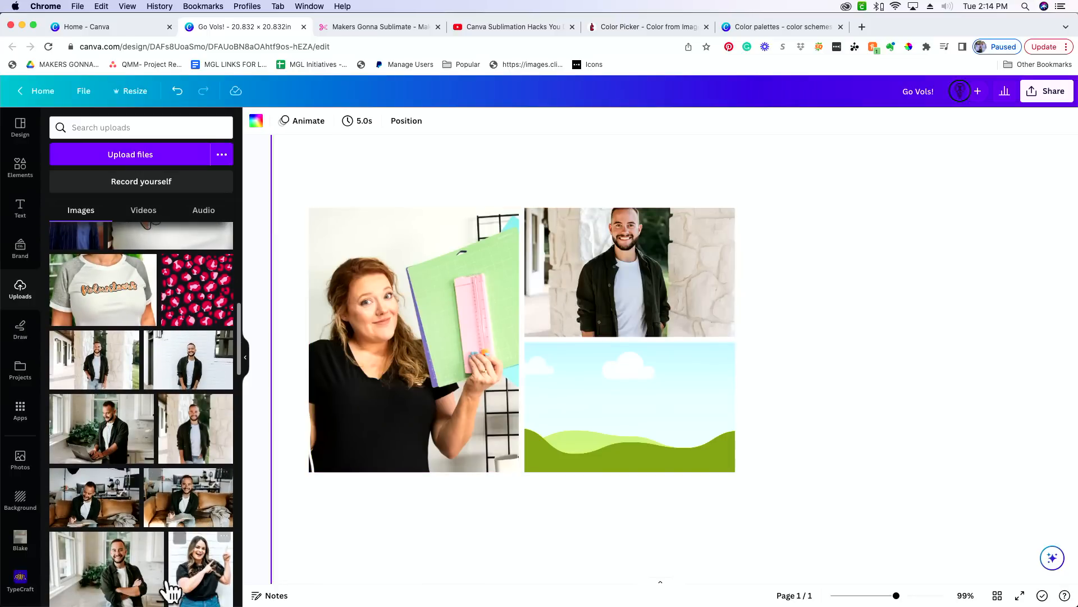
{"action": "left_click_drag", "start_coordinate": [212, 568], "coordinate": [616, 462]}
- Reposition the two stacked photos downward inside their grid cells so both heads are fully framed
{"action": "double_click", "coordinate": [614, 410]}
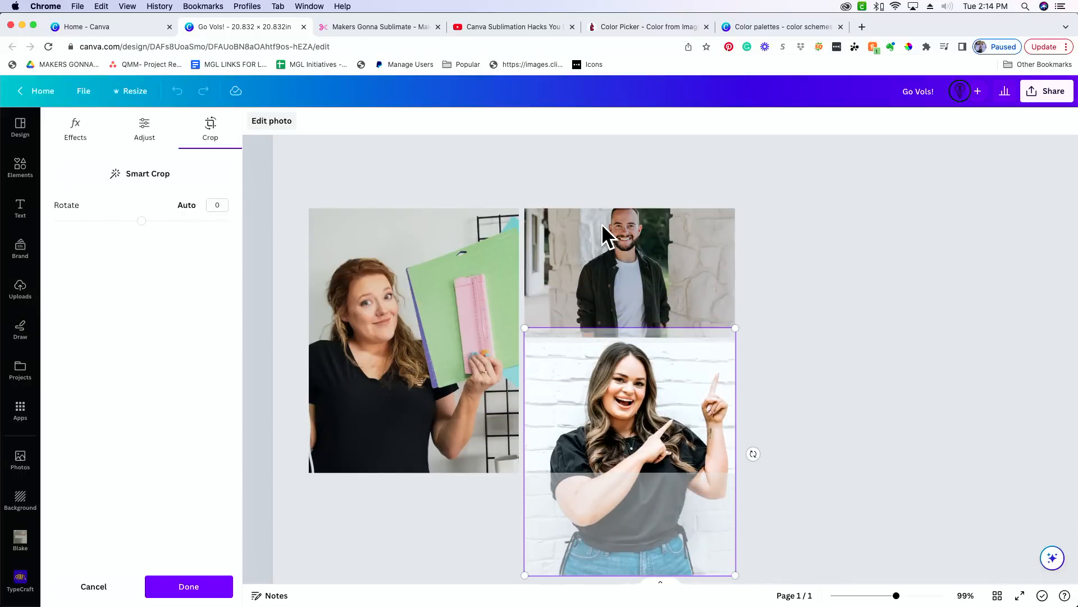
{"action": "left_click", "coordinate": [606, 227]}
{"action": "double_click", "coordinate": [606, 227]}
{"action": "left_click_drag", "start_coordinate": [607, 234], "coordinate": [607, 255]}
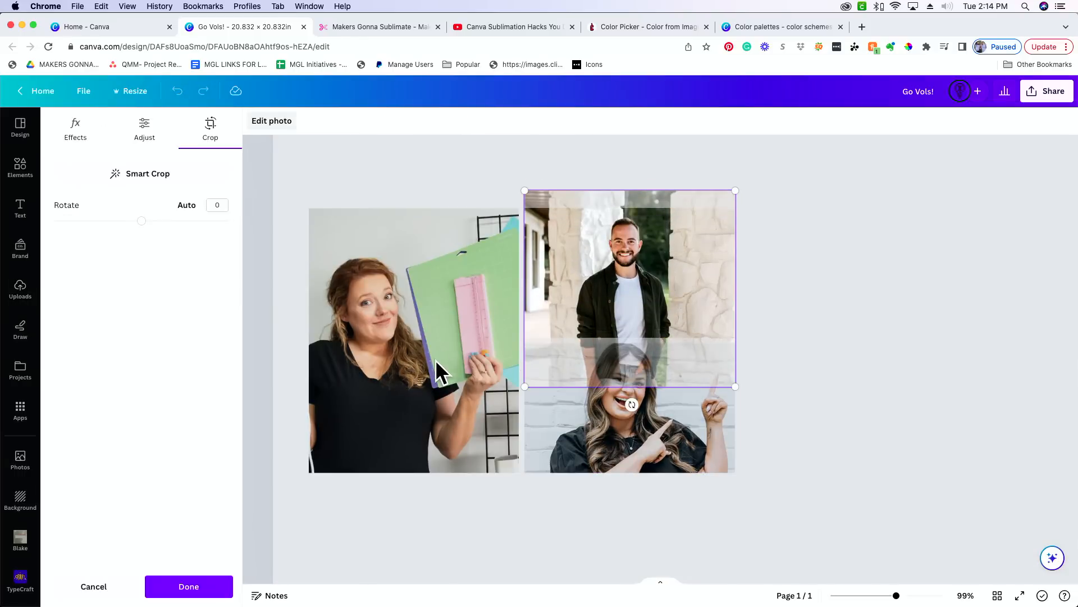
{"action": "left_click", "coordinate": [437, 366]}
{"action": "double_click", "coordinate": [436, 365]}
{"action": "left_click", "coordinate": [509, 512]}
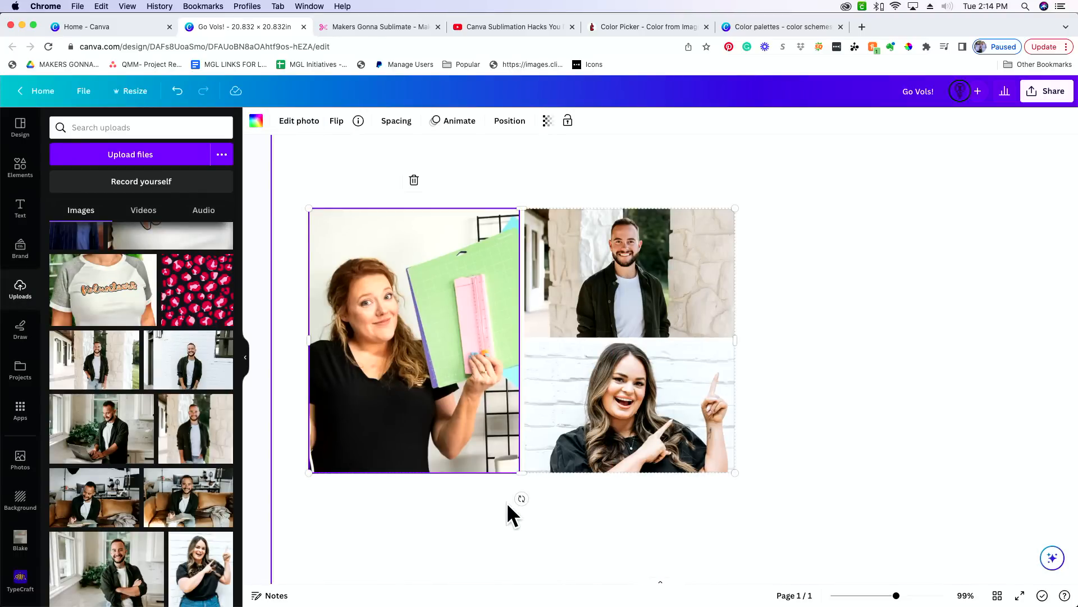
- Add a "hello" text box, enlarge it to size 240 and place it below the photo grid
{"action": "left_click_drag", "start_coordinate": [897, 595], "coordinate": [854, 597]}
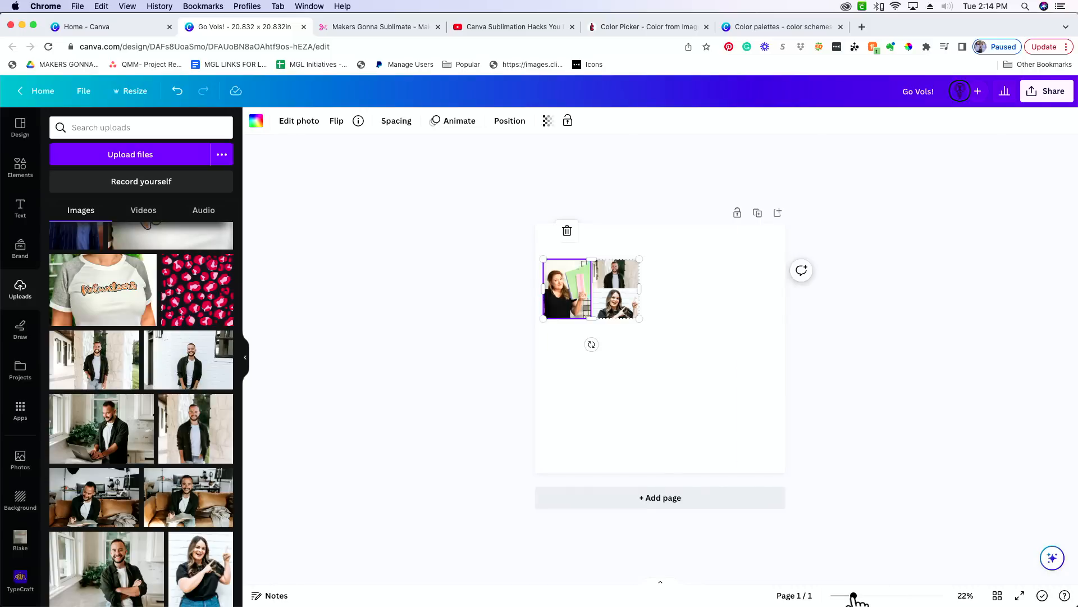
{"action": "left_click", "coordinate": [747, 535]}
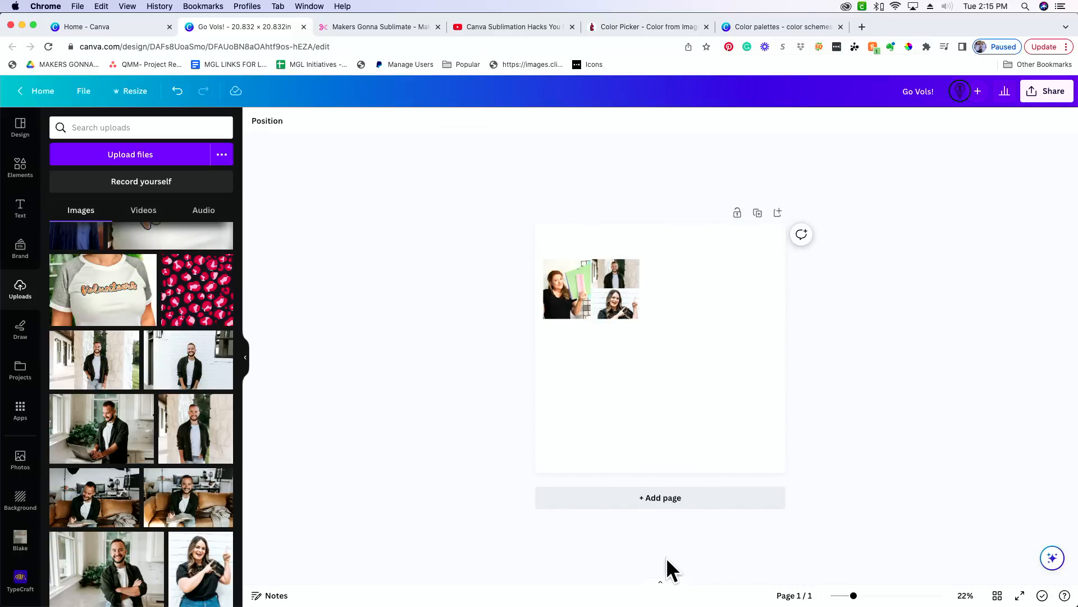
{"action": "left_click", "coordinate": [23, 206]}
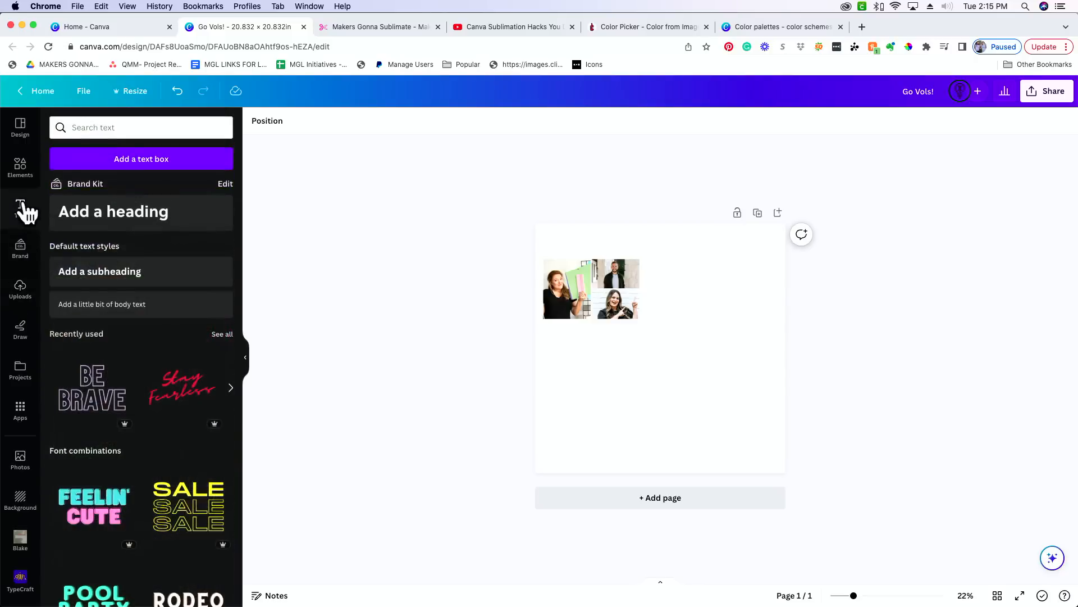
{"action": "left_click", "coordinate": [131, 161]}
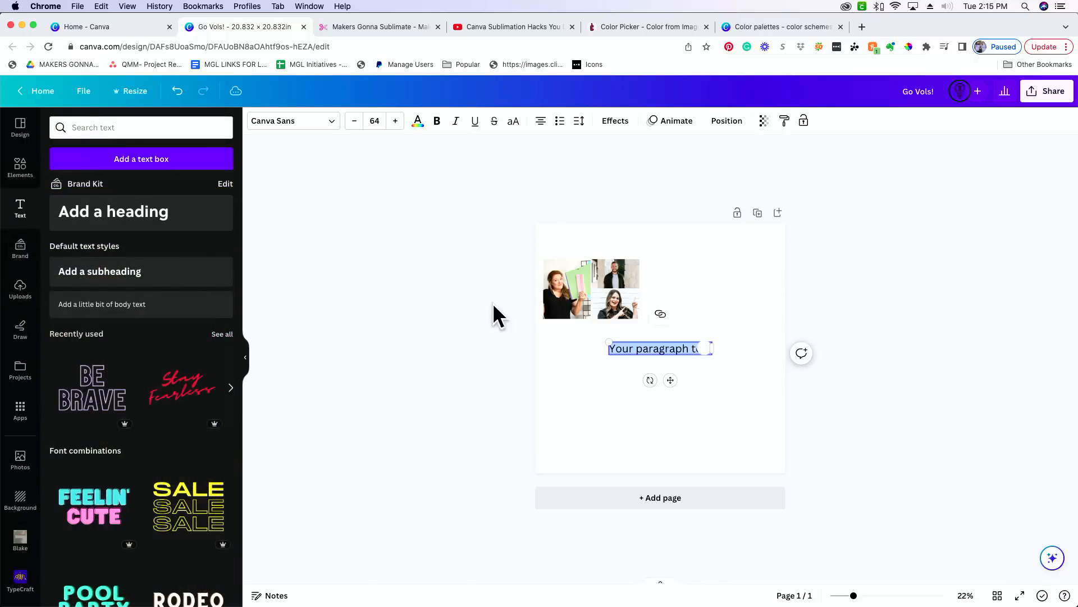
{"action": "type", "text": "hello"}
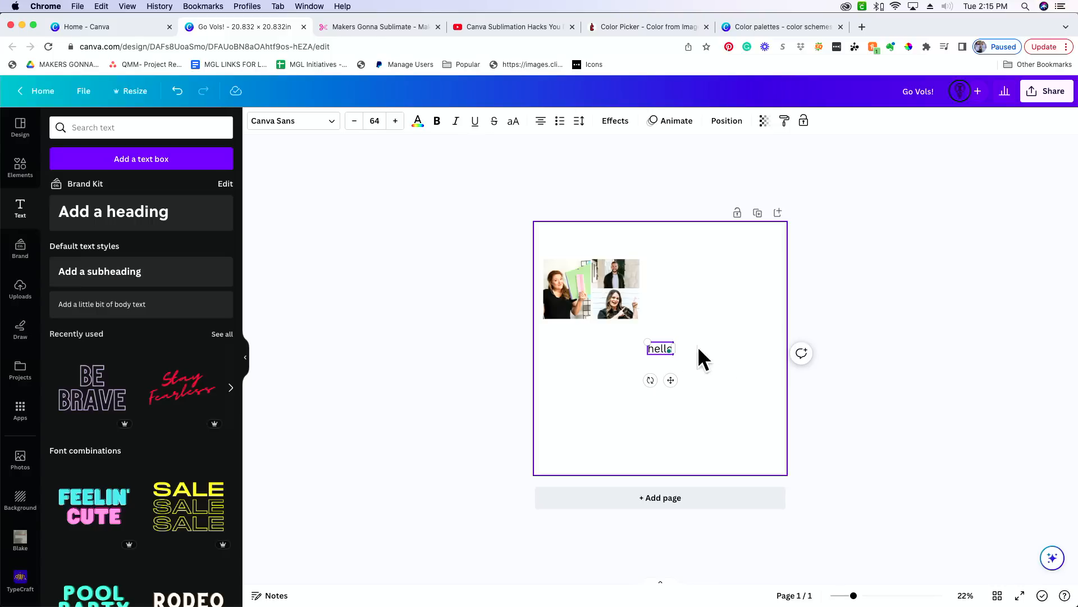
{"action": "left_click_drag", "start_coordinate": [647, 341], "coordinate": [577, 308]}
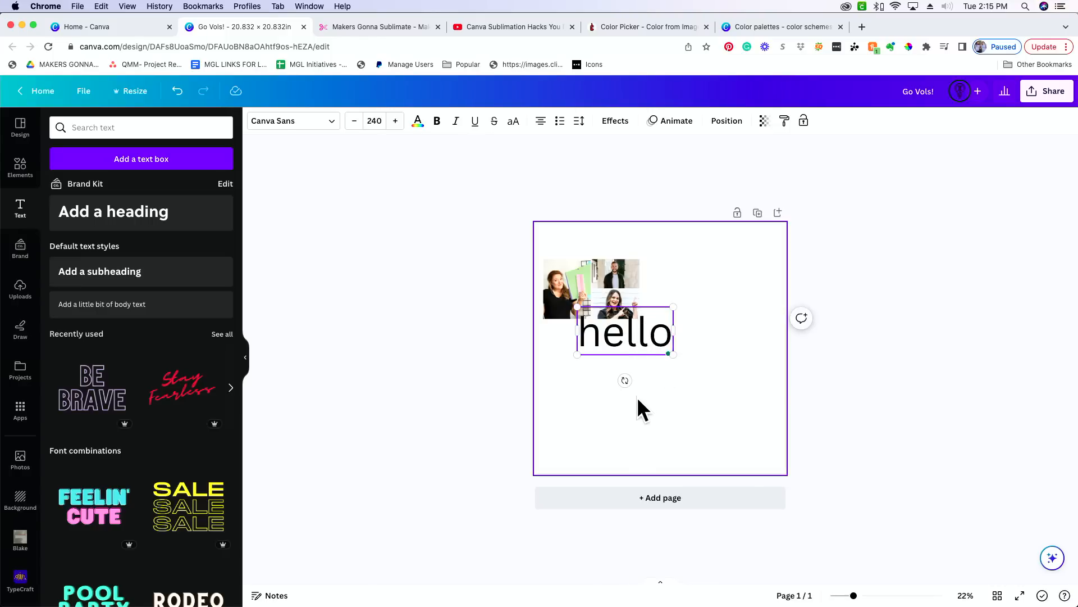
{"action": "left_click_drag", "start_coordinate": [642, 342], "coordinate": [614, 383]}
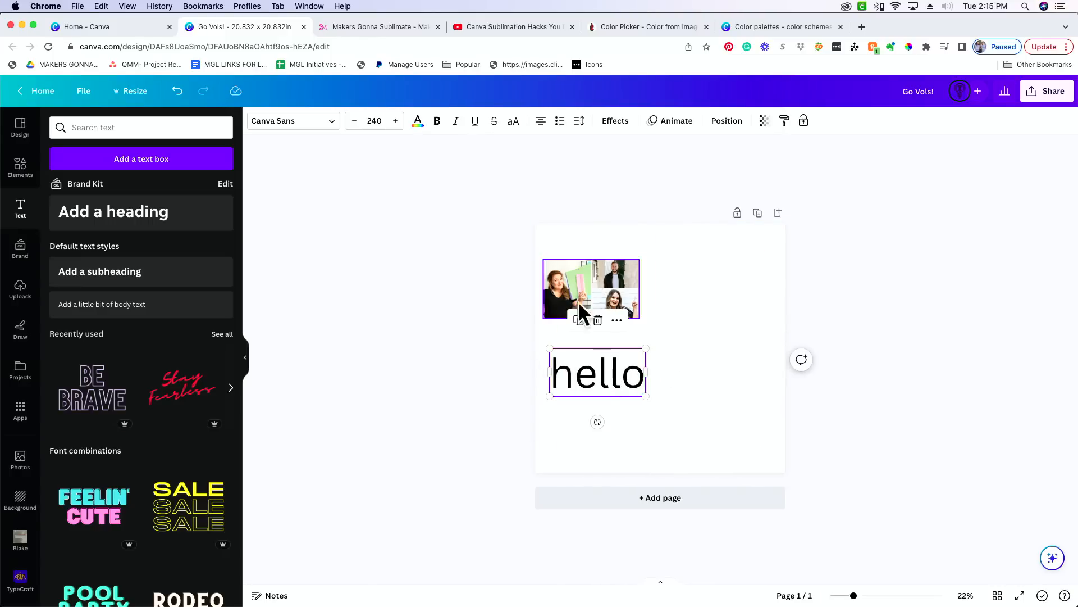
- Duplicate the "hello" text, change the copy to "there" and space it just to the right of "hello"
{"action": "left_click", "coordinate": [579, 320]}
{"action": "left_click_drag", "start_coordinate": [623, 373], "coordinate": [702, 377]}
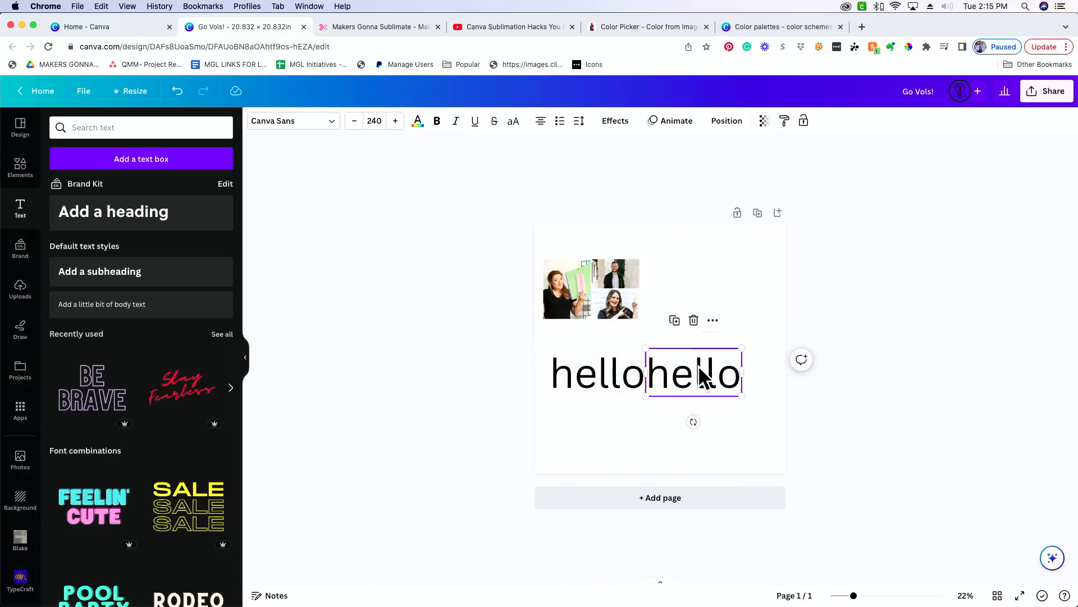
{"action": "double_click", "coordinate": [702, 376]}
{"action": "type", "text": "there"}
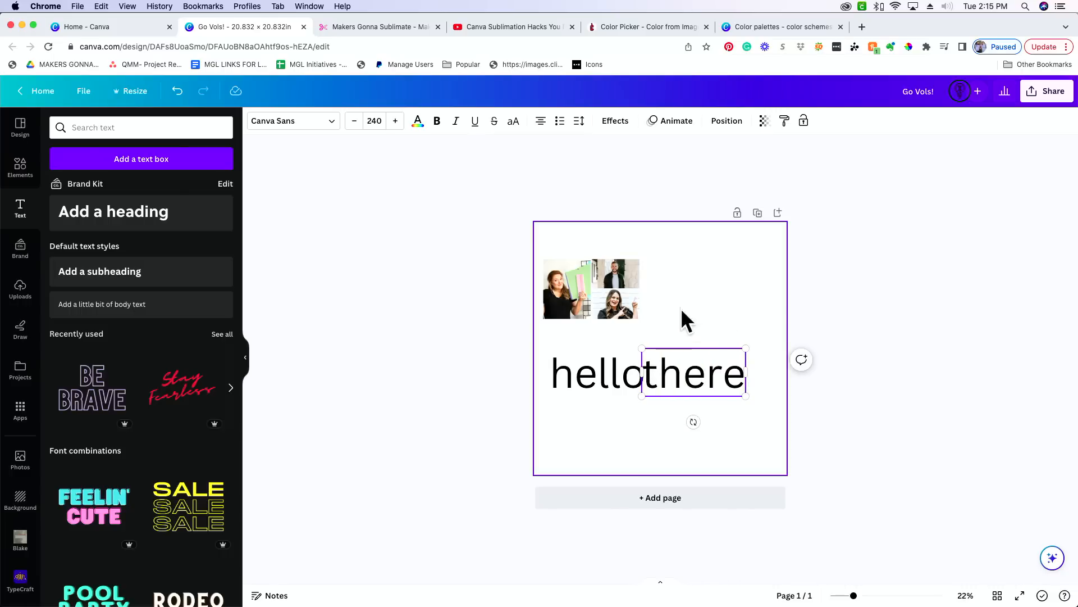
{"action": "left_click_drag", "start_coordinate": [713, 381], "coordinate": [725, 380]}
- Apply the Curve shape effect to the "hello" text with a curve amount of 100
{"action": "left_click", "coordinate": [618, 378]}
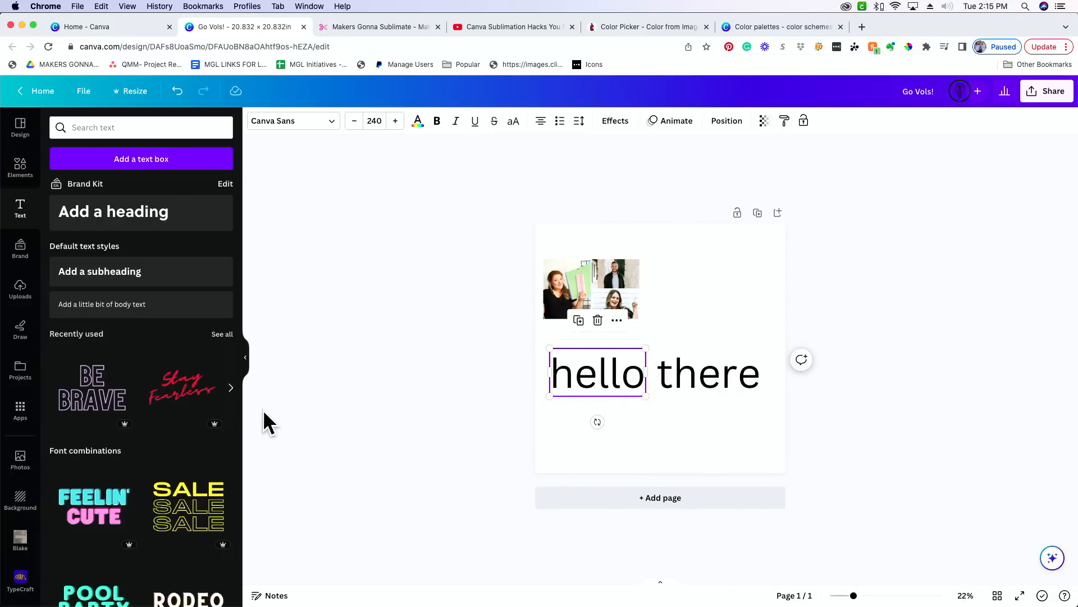
{"action": "left_click", "coordinate": [615, 122]}
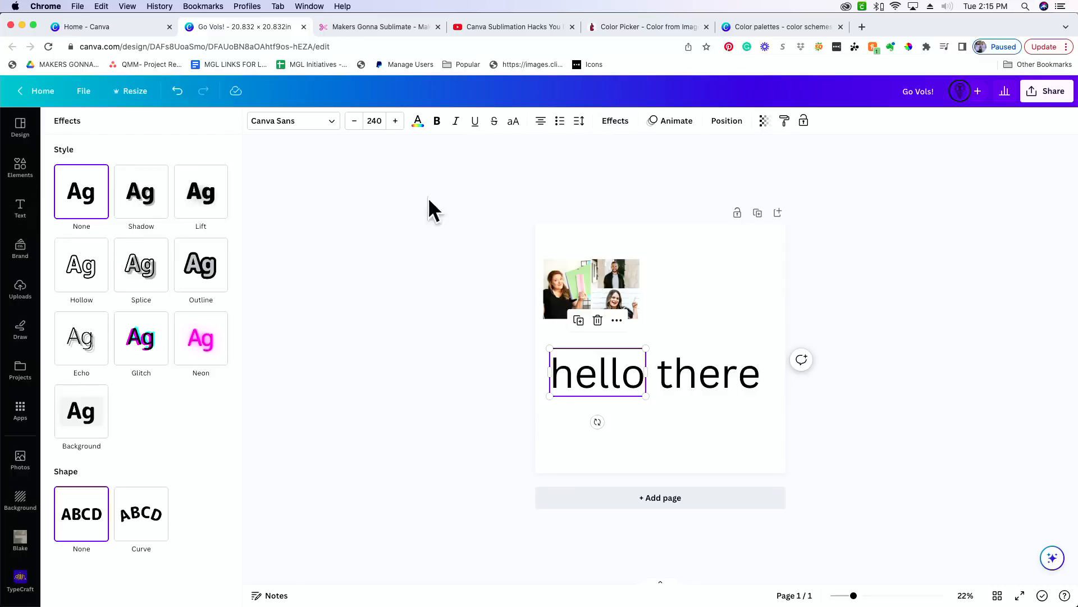
{"action": "left_click", "coordinate": [143, 515]}
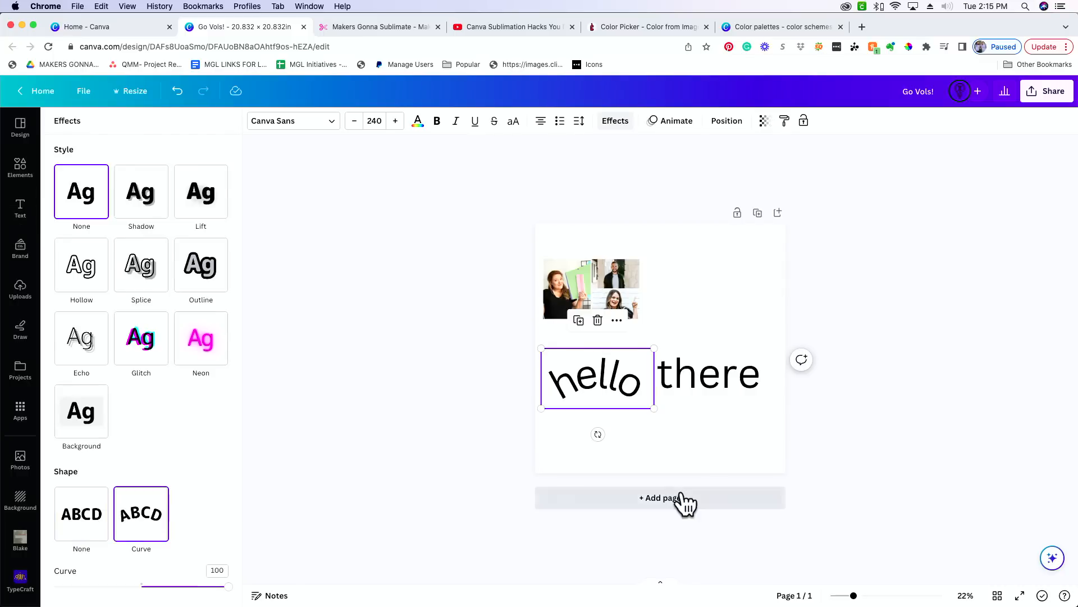
- Apply the Curve shape effect to the "there" text and set its curve amount to -100
{"action": "left_click", "coordinate": [717, 372]}
{"action": "left_click", "coordinate": [615, 121]}
{"action": "left_click", "coordinate": [615, 122]}
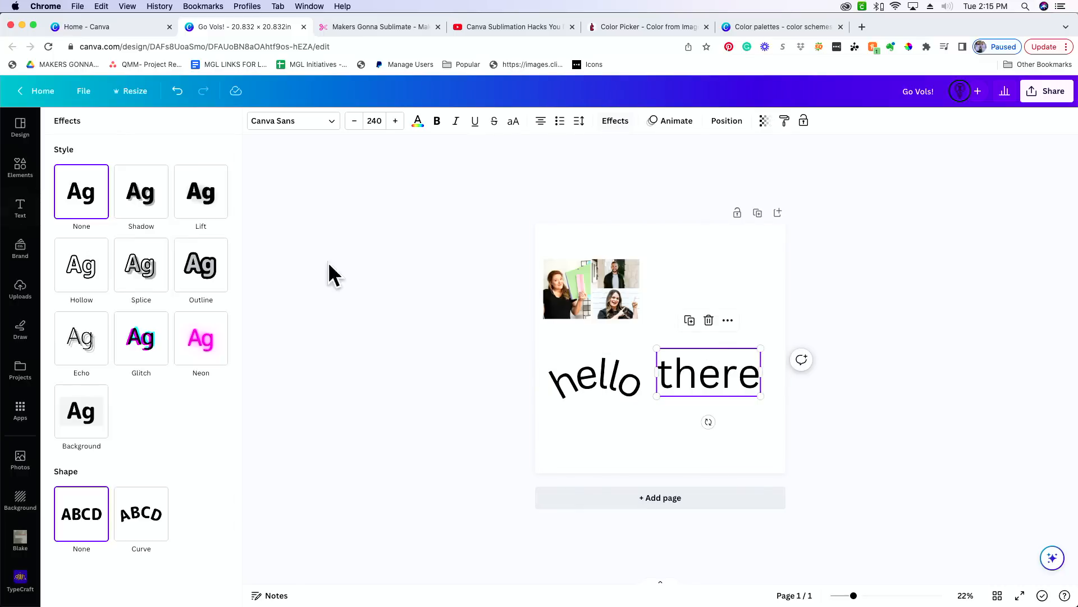
{"action": "left_click", "coordinate": [152, 522]}
{"action": "left_click_drag", "start_coordinate": [218, 590], "coordinate": [54, 586]}
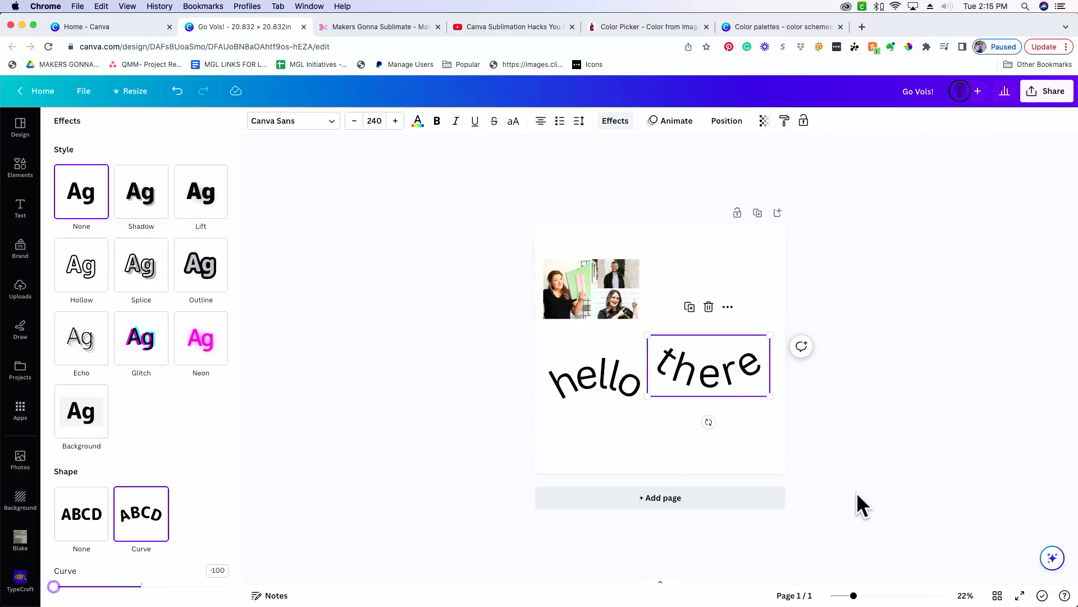
- Move the curved "there" lower beside "hello" so the two words form one continuous wave
{"action": "left_click", "coordinate": [720, 357]}
{"action": "left_click_drag", "start_coordinate": [720, 356], "coordinate": [727, 406]}
{"action": "left_click", "coordinate": [848, 433]}
{"action": "left_click", "coordinate": [860, 440]}
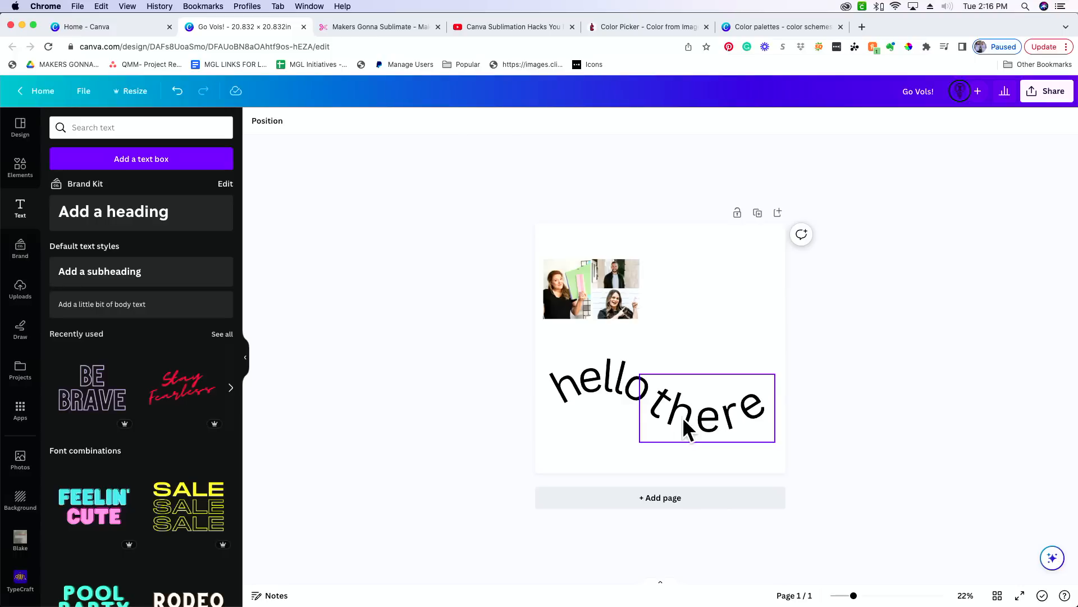
{"action": "left_click", "coordinate": [683, 417]}
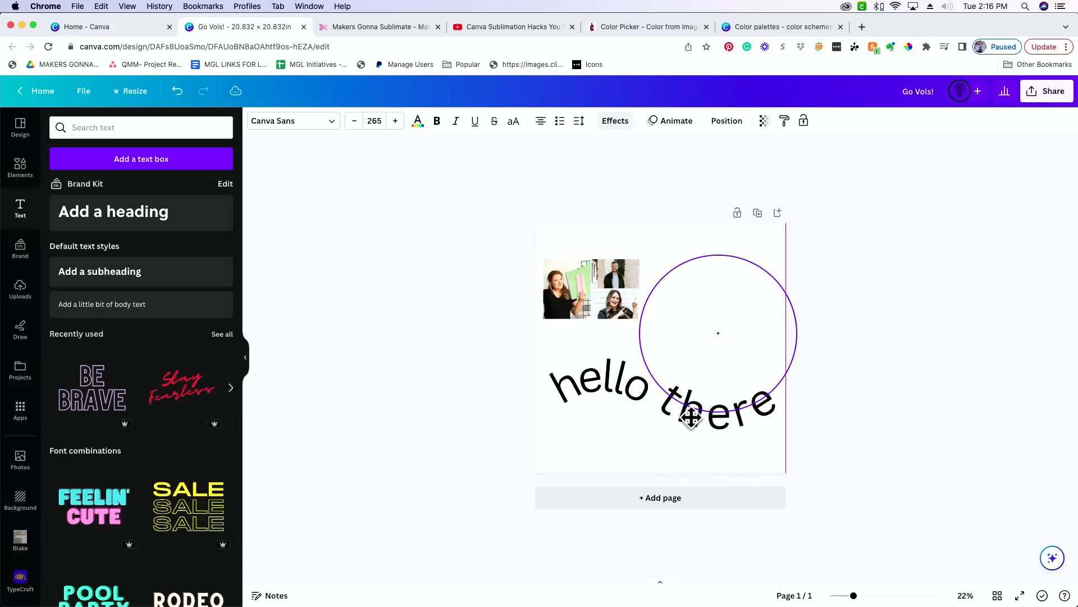
{"action": "left_click", "coordinate": [877, 408]}
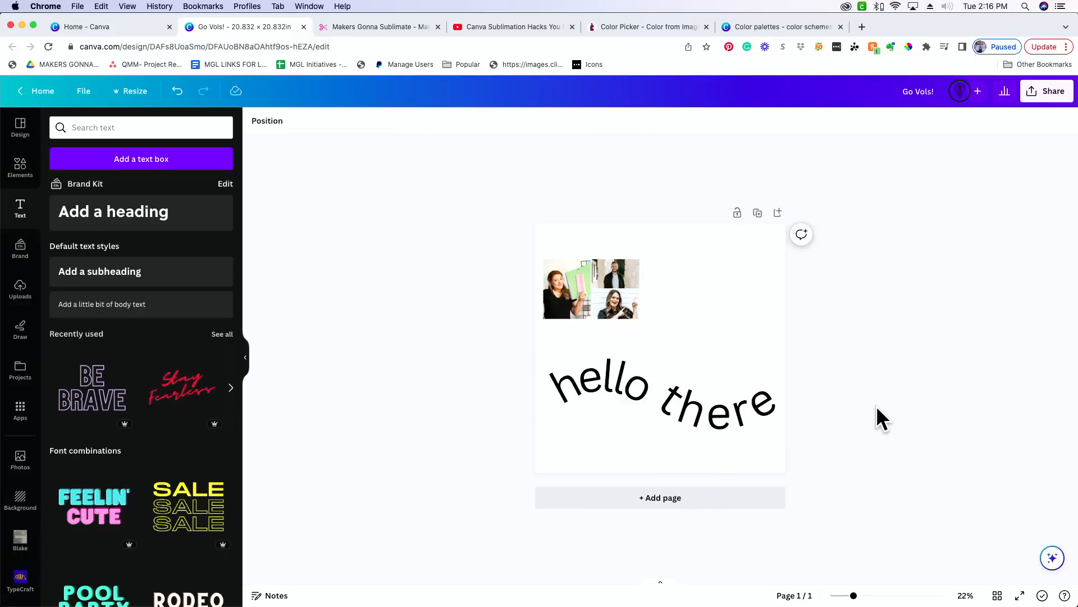
- Open the crop options for the pointing woman's photo in the grid and leave them without cropping
{"action": "mouse_move", "coordinate": [402, 584]}
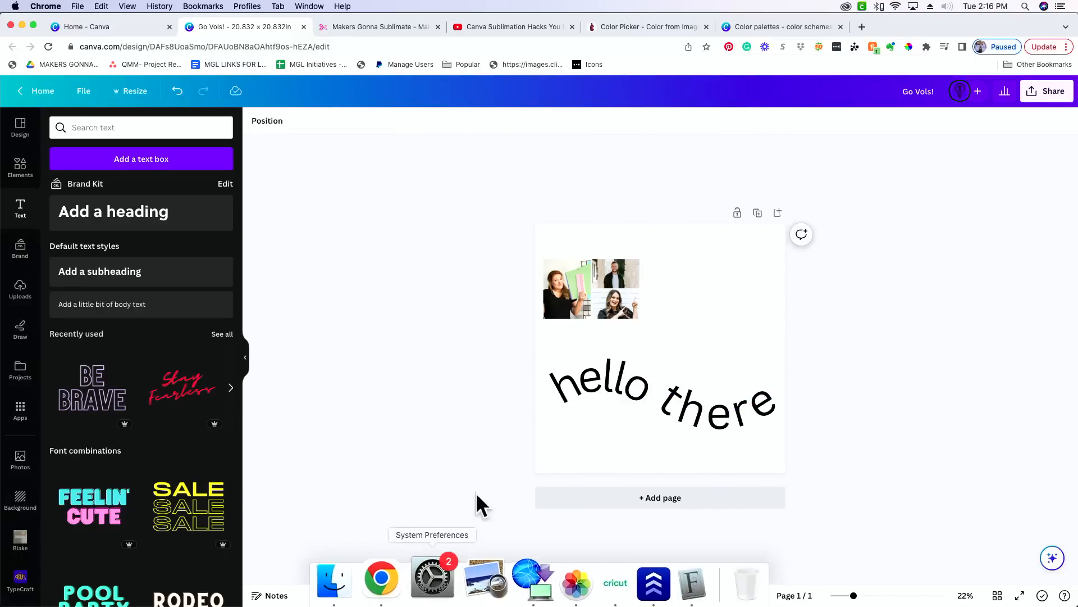
{"action": "left_click", "coordinate": [612, 303]}
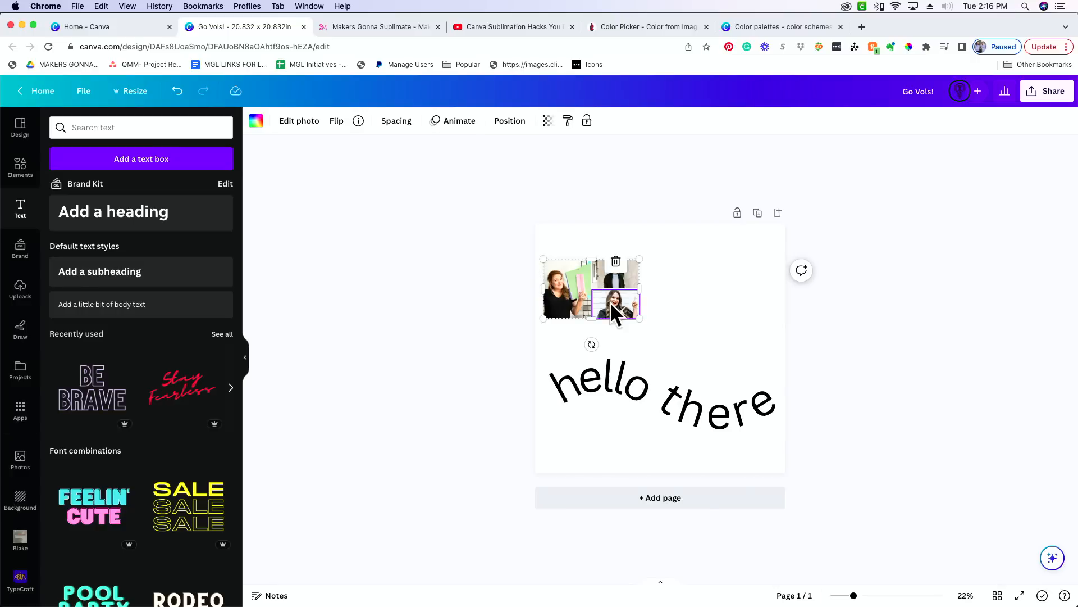
{"action": "left_click", "coordinate": [282, 123]}
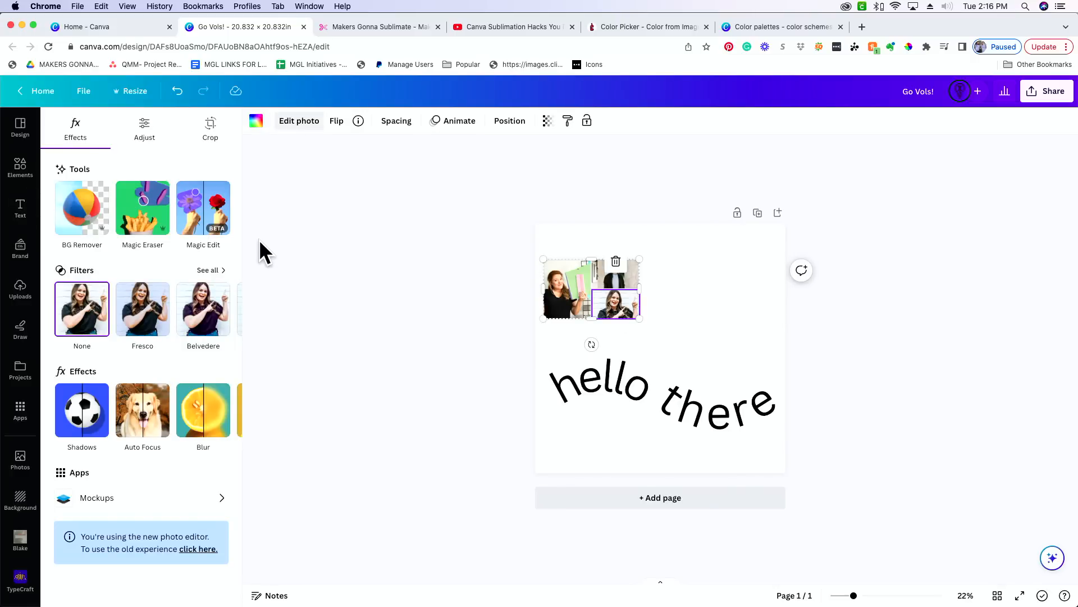
{"action": "left_click", "coordinate": [209, 135]}
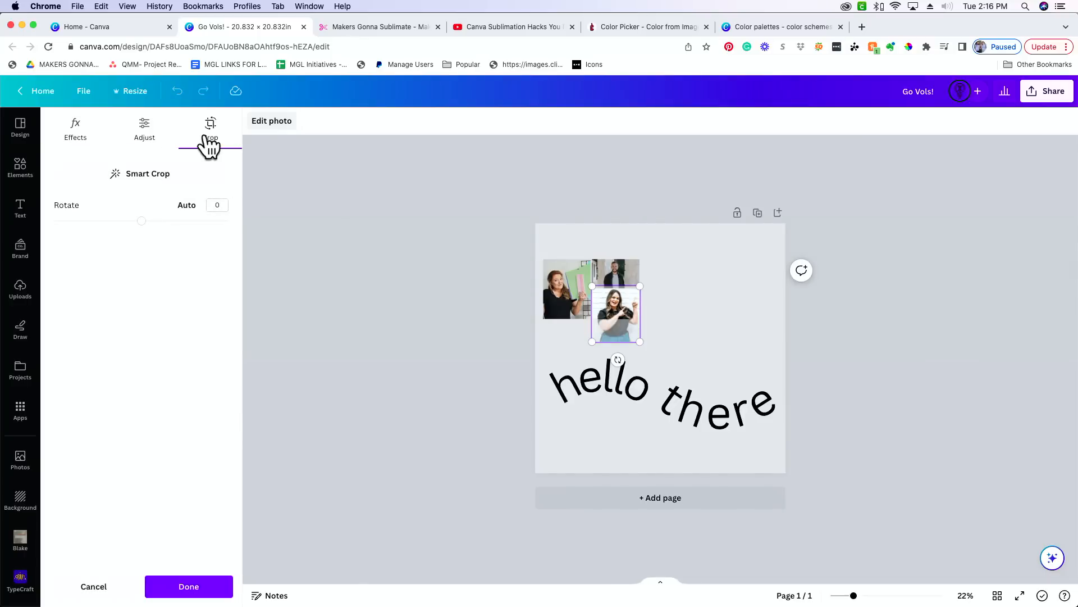
{"action": "left_click", "coordinate": [85, 585]}
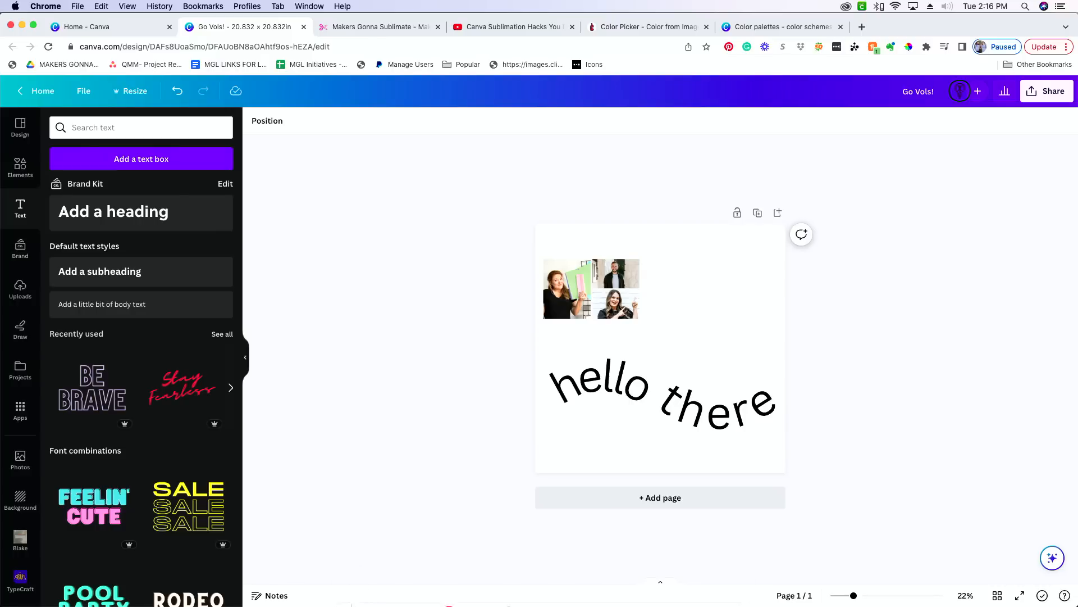
- Switch to Finder, look through the Recents and Downloads folders for the exported design, and return to the Canva design
{"action": "mouse_move", "coordinate": [377, 600]}
{"action": "left_click", "coordinate": [359, 577]}
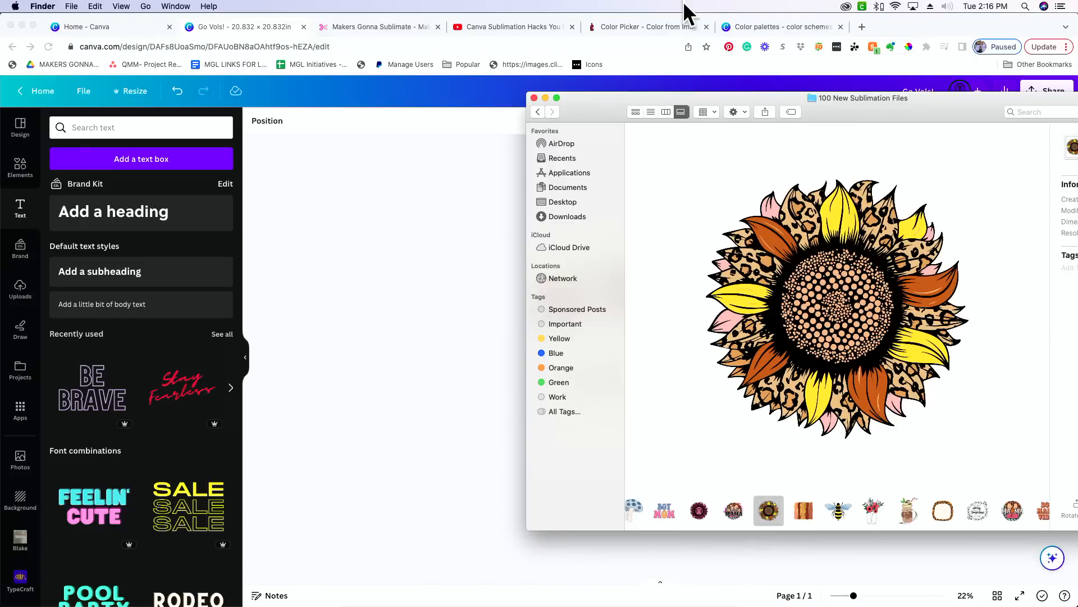
{"action": "left_click", "coordinate": [569, 157]}
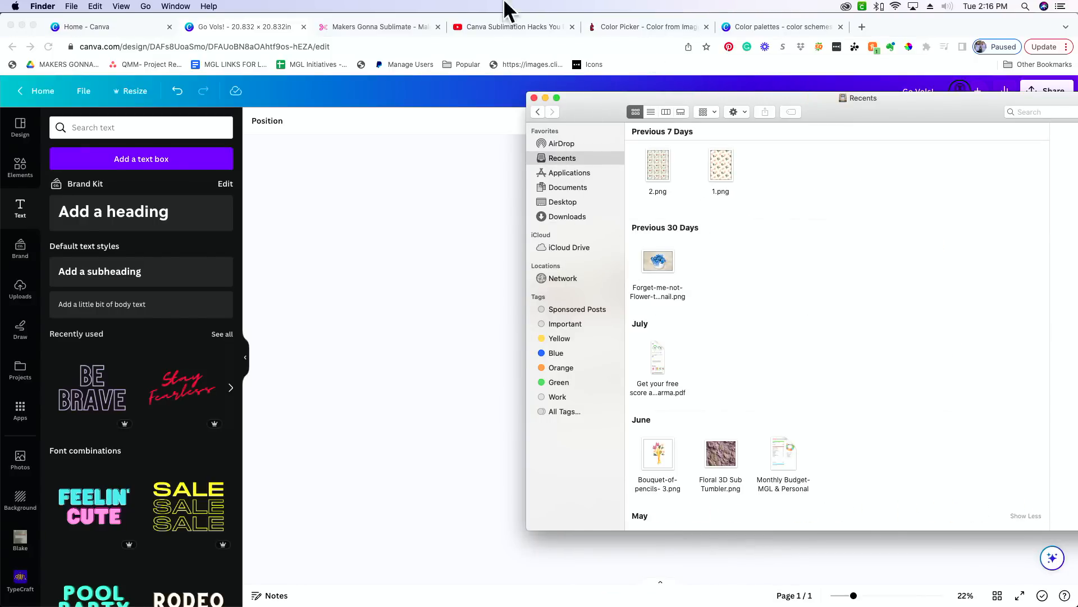
{"action": "left_click", "coordinate": [562, 216]}
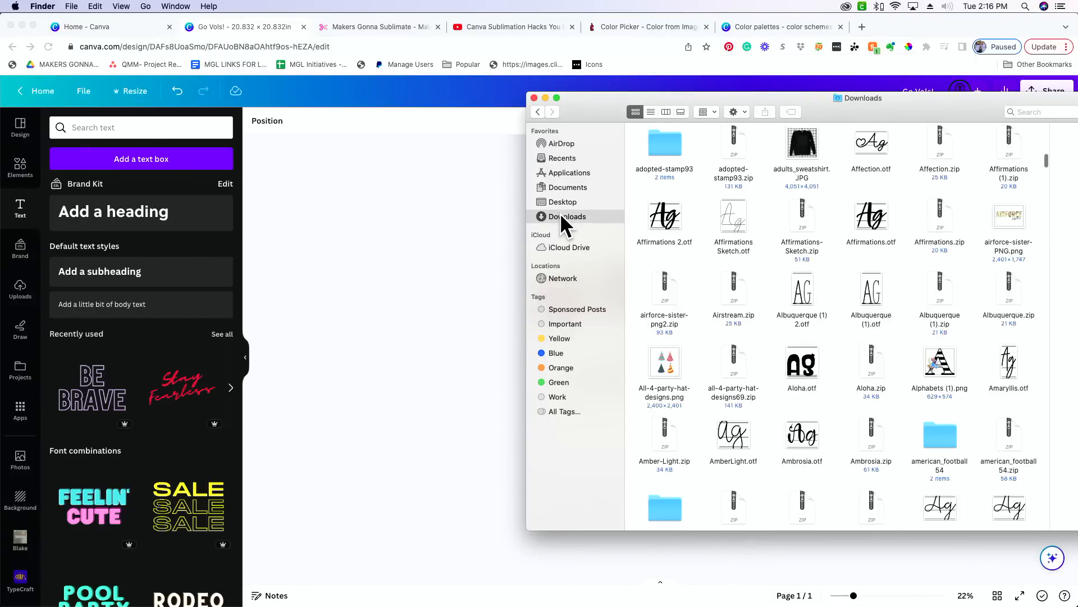
{"action": "scroll", "coordinate": [868, 370], "scroll_direction": "down", "scroll_amount": 5}
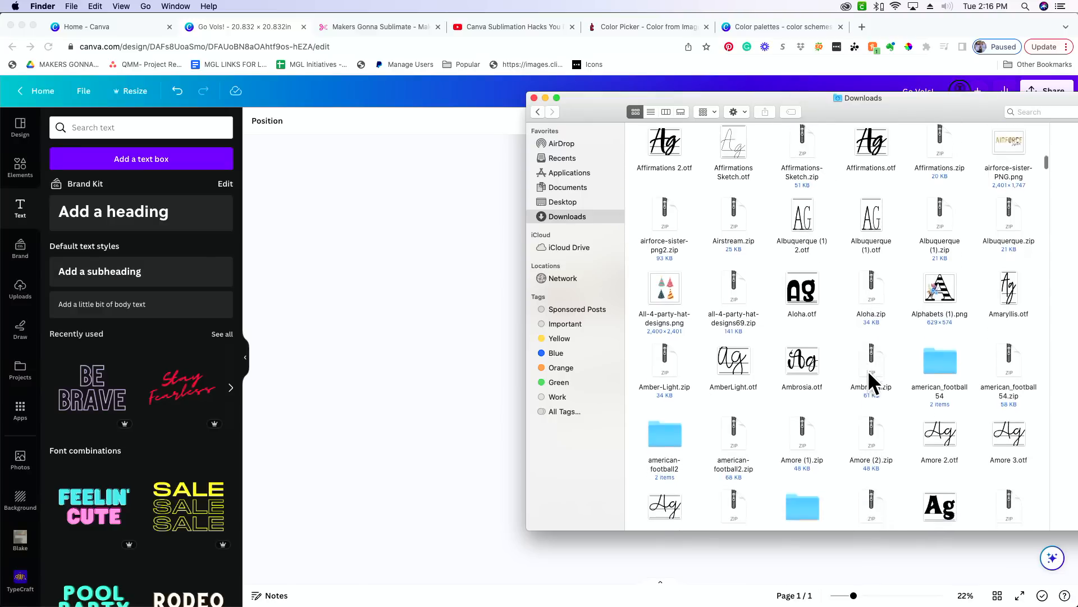
{"action": "left_click", "coordinate": [413, 314]}
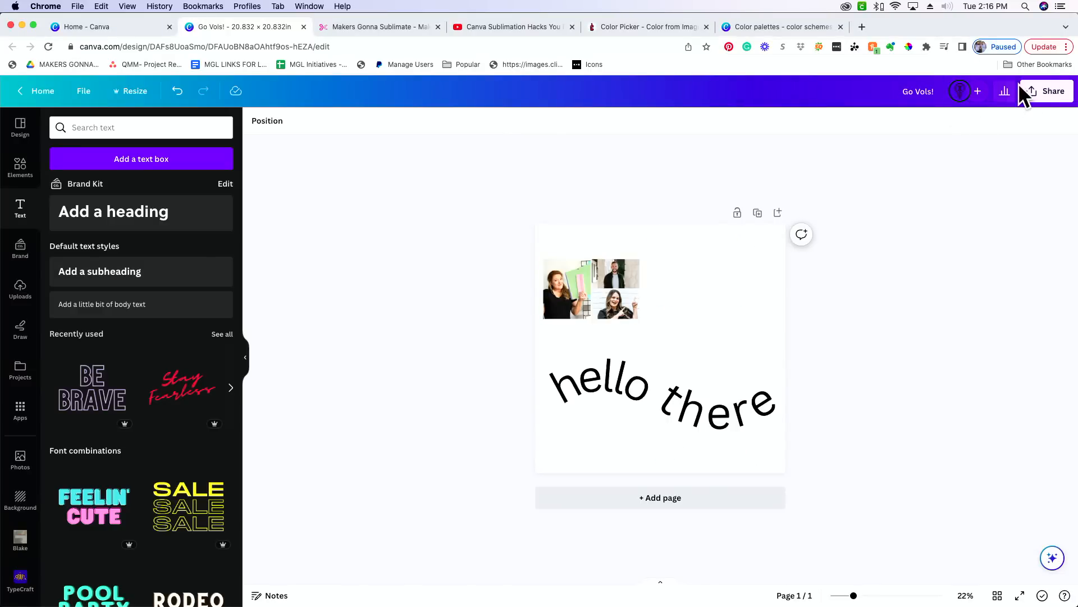
- Search Finder for "go vols" and open Go Vols!.pdf in Preview
{"action": "mouse_move", "coordinate": [116, 604]}
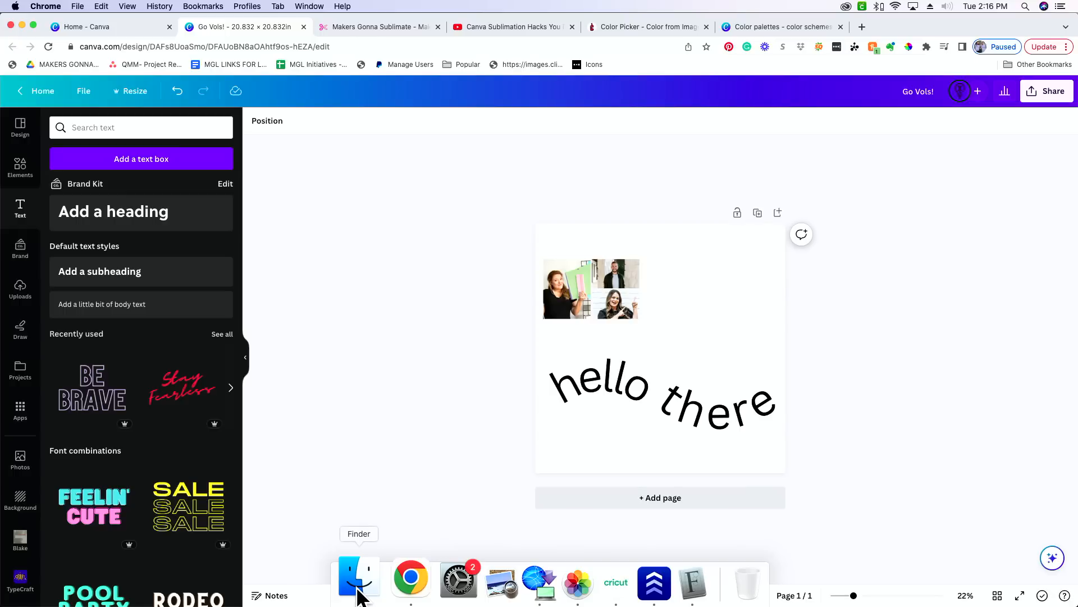
{"action": "left_click", "coordinate": [359, 587]}
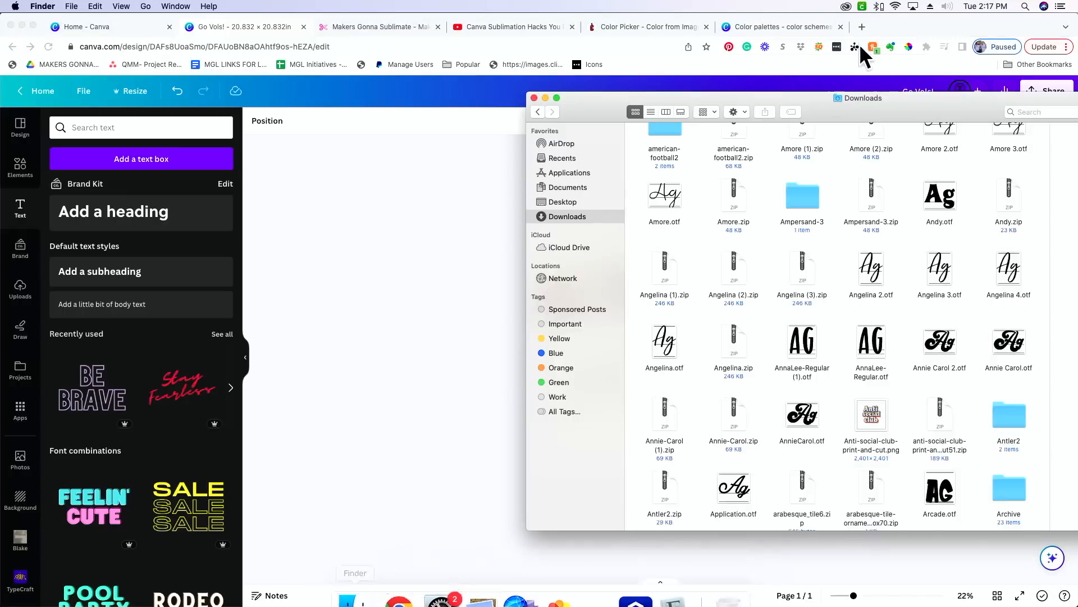
{"action": "left_click", "coordinate": [1041, 112]}
{"action": "type", "text": "go vols"}
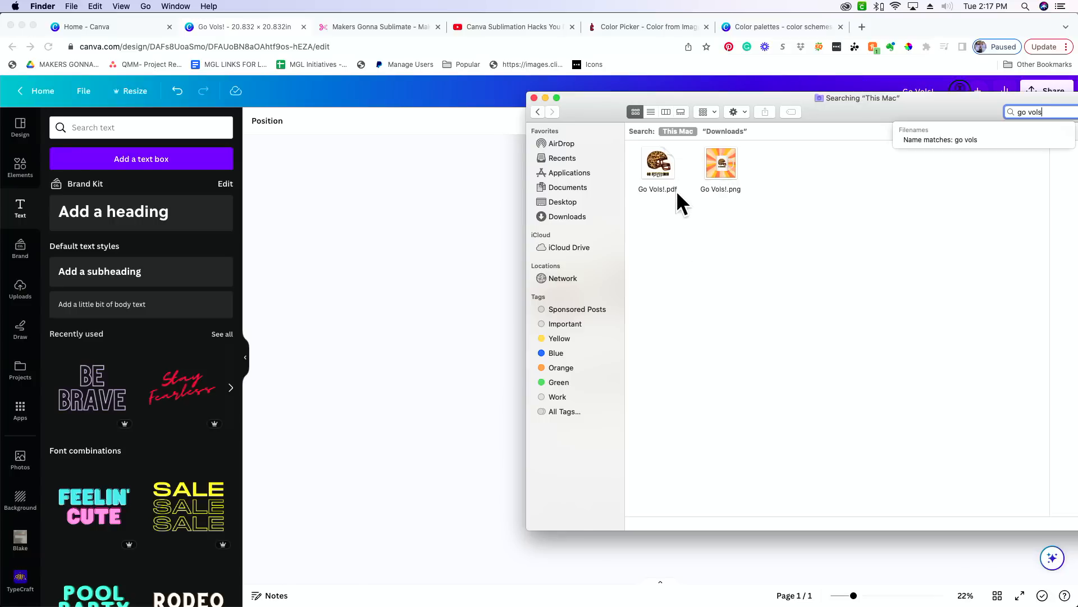
{"action": "double_click", "coordinate": [665, 166]}
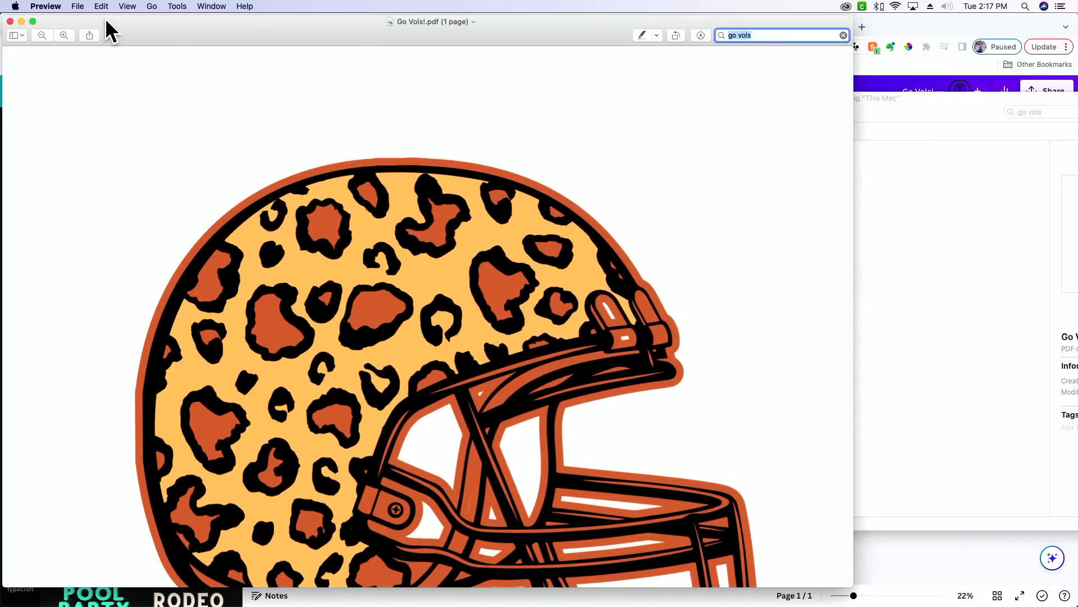
- Look through Preview's viewing options for the helmet PDF and switch back to the Canva design
{"action": "left_click", "coordinate": [122, 6]}
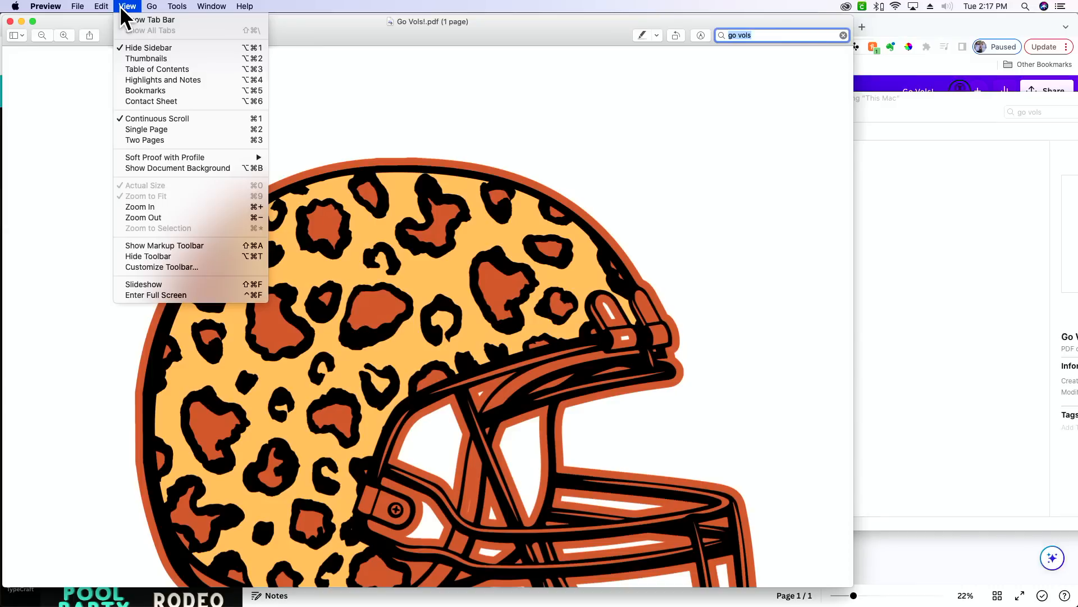
{"action": "mouse_move", "coordinate": [104, 8]}
{"action": "left_click", "coordinate": [912, 392]}
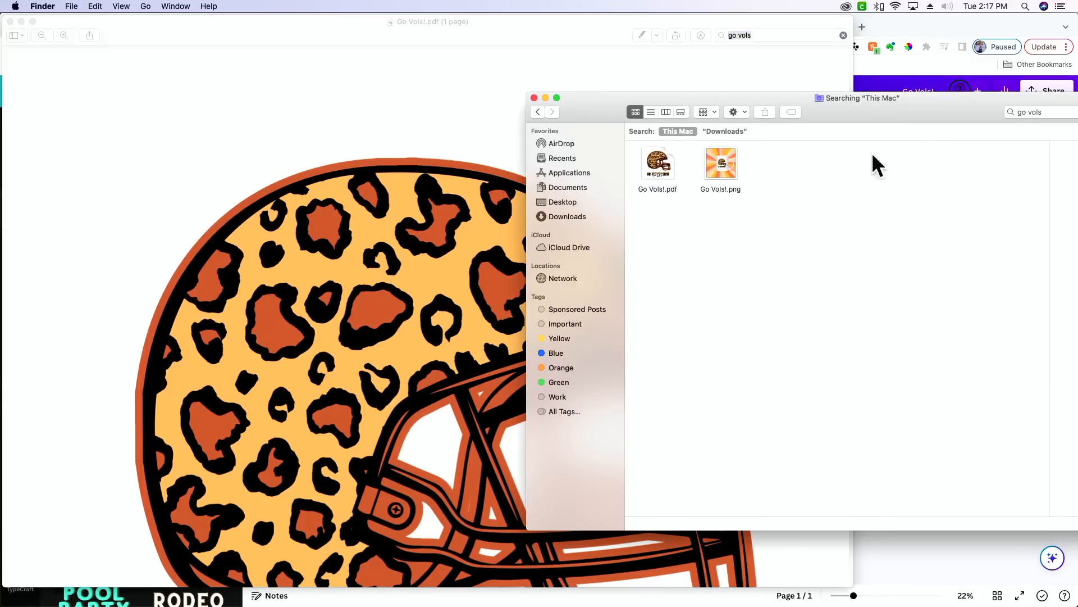
{"action": "left_click", "coordinate": [894, 25]}
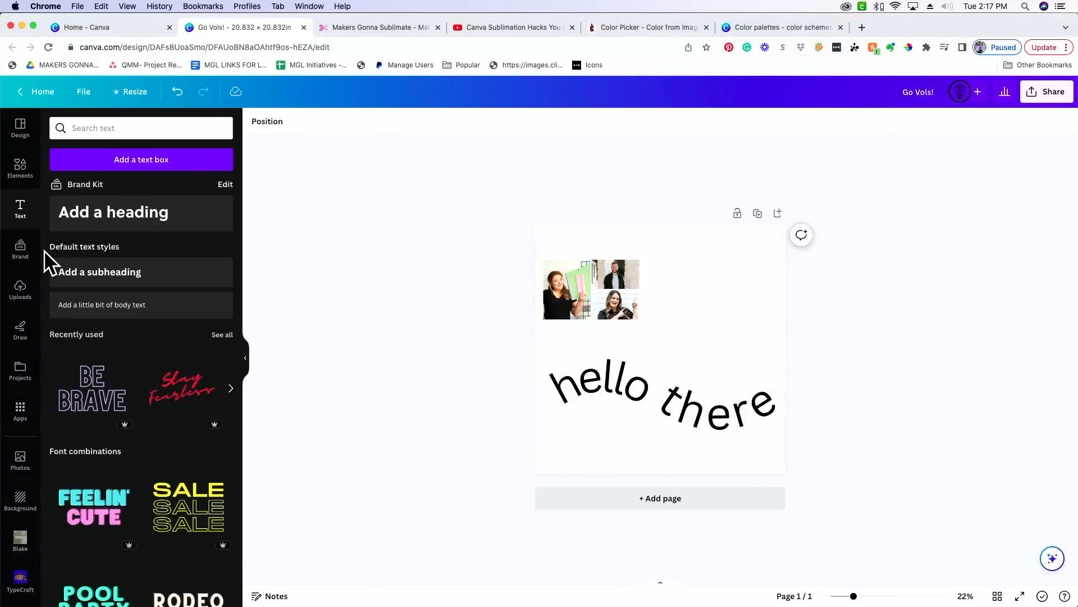
- Show the layer order of the page with the photo grid selected
{"action": "left_click", "coordinate": [619, 288]}
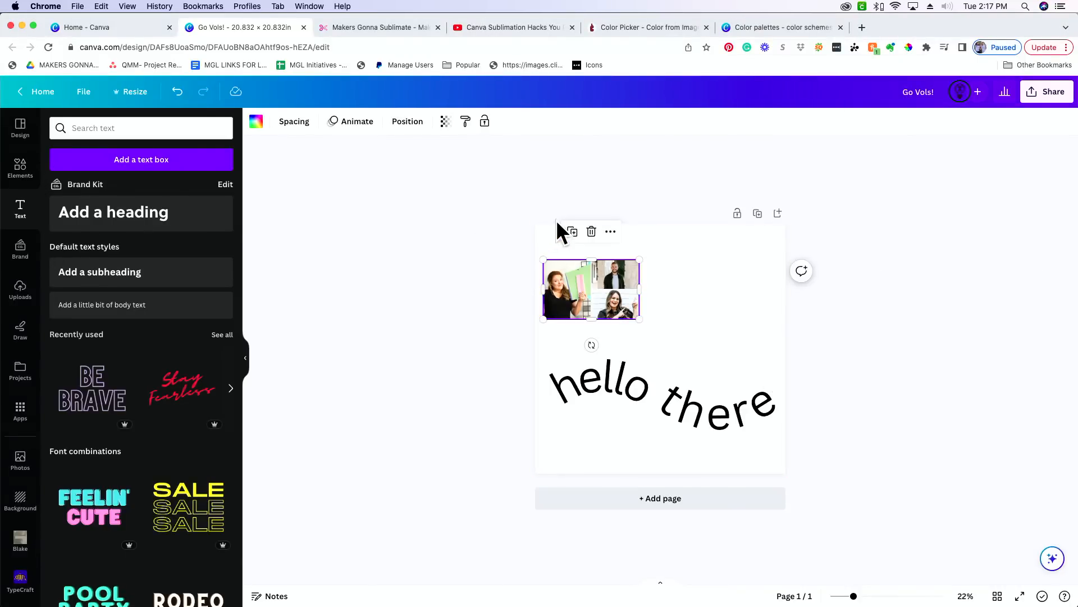
{"action": "left_click", "coordinate": [402, 127]}
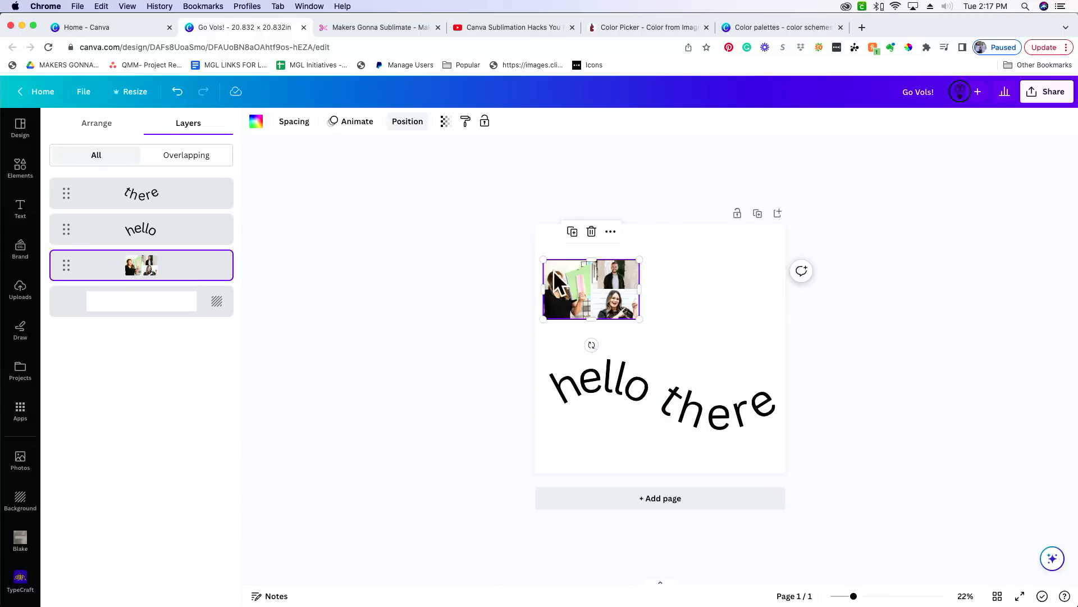
{"action": "left_click", "coordinate": [591, 289]}
- Flip the grid photo of the woman holding the green folder horizontally
{"action": "left_click", "coordinate": [610, 305]}
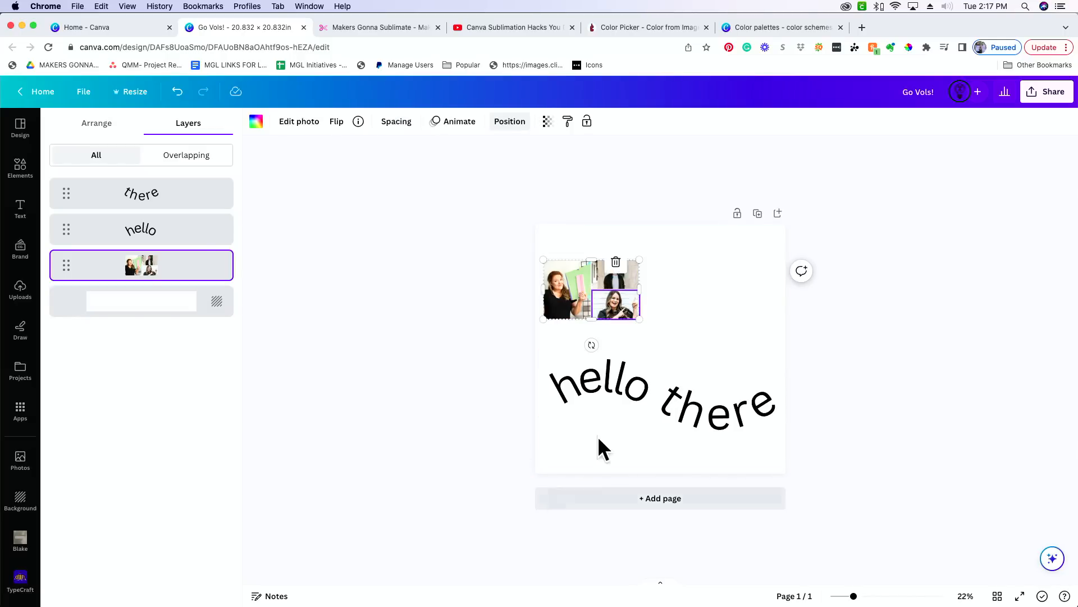
{"action": "left_click", "coordinate": [890, 596]}
{"action": "scroll", "coordinate": [482, 281], "scroll_direction": "left", "scroll_amount": 2}
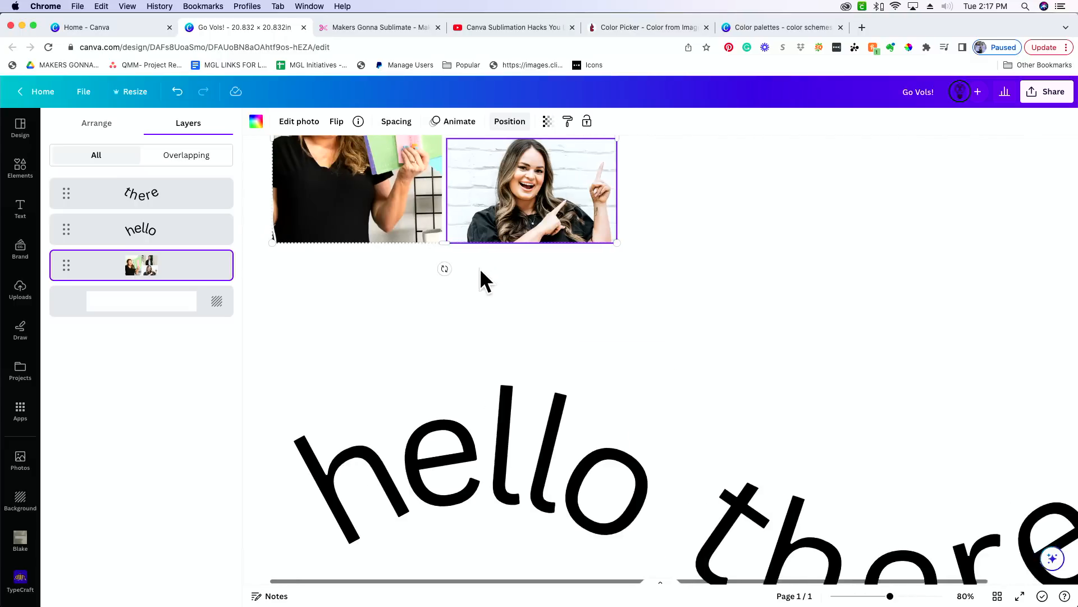
{"action": "scroll", "coordinate": [489, 282], "scroll_direction": "up", "scroll_amount": 5}
{"action": "left_click", "coordinate": [342, 350]}
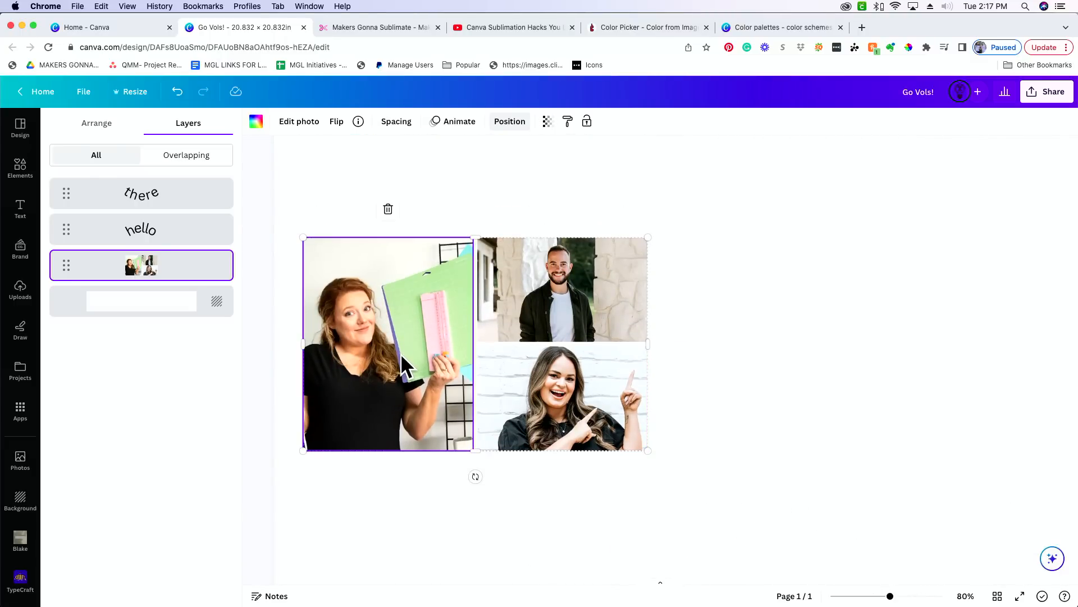
{"action": "left_click", "coordinate": [336, 122]}
{"action": "left_click", "coordinate": [345, 152]}
- Flip the grid photo of the man in the dark jacket horizontally
{"action": "left_click", "coordinate": [593, 272]}
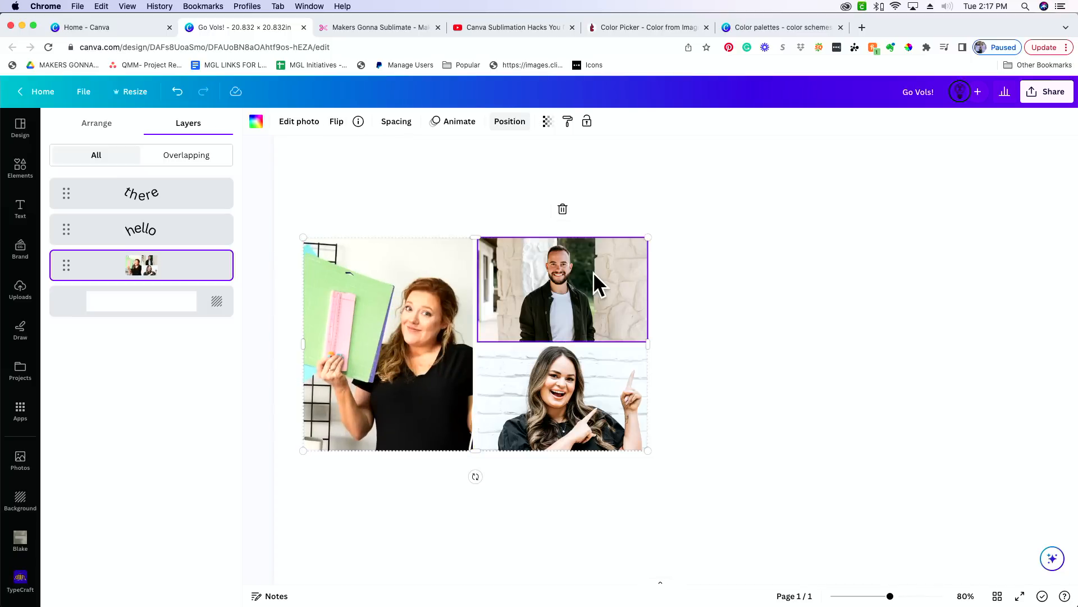
{"action": "left_click", "coordinate": [337, 123]}
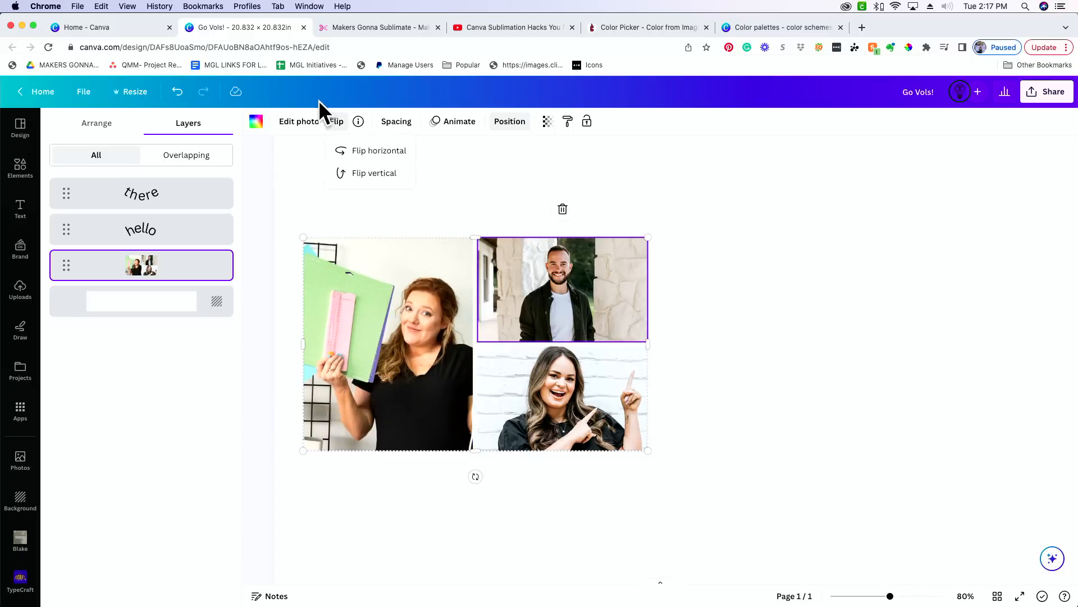
{"action": "left_click", "coordinate": [364, 160]}
{"action": "left_click", "coordinate": [698, 273]}
- Flip the pointing woman's photo in the grid horizontally
{"action": "left_click", "coordinate": [547, 429]}
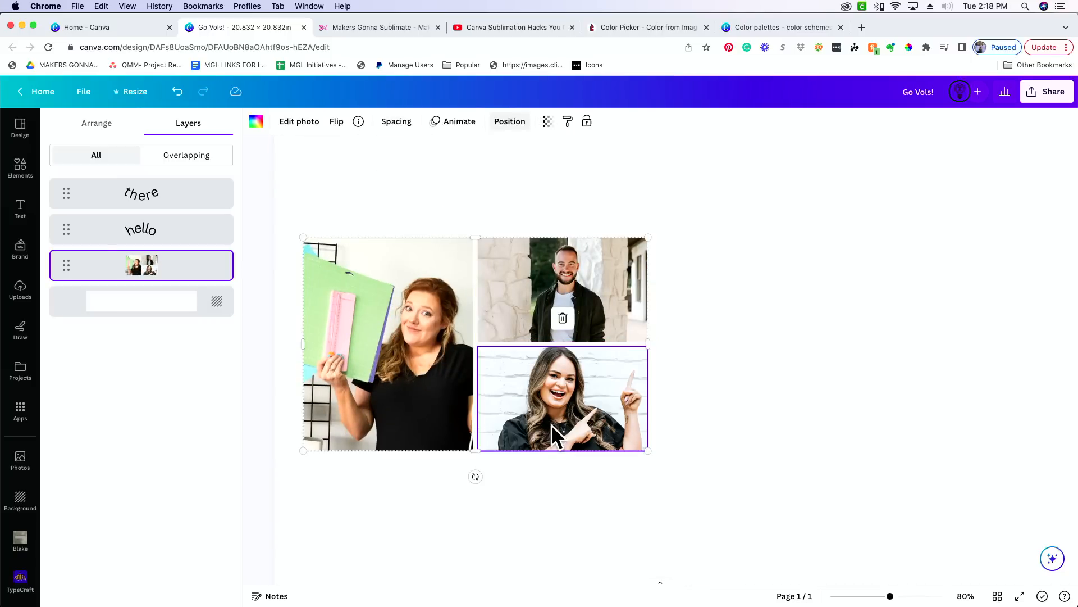
{"action": "left_click", "coordinate": [696, 376]}
{"action": "left_click_drag", "start_coordinate": [702, 302], "coordinate": [322, 456]}
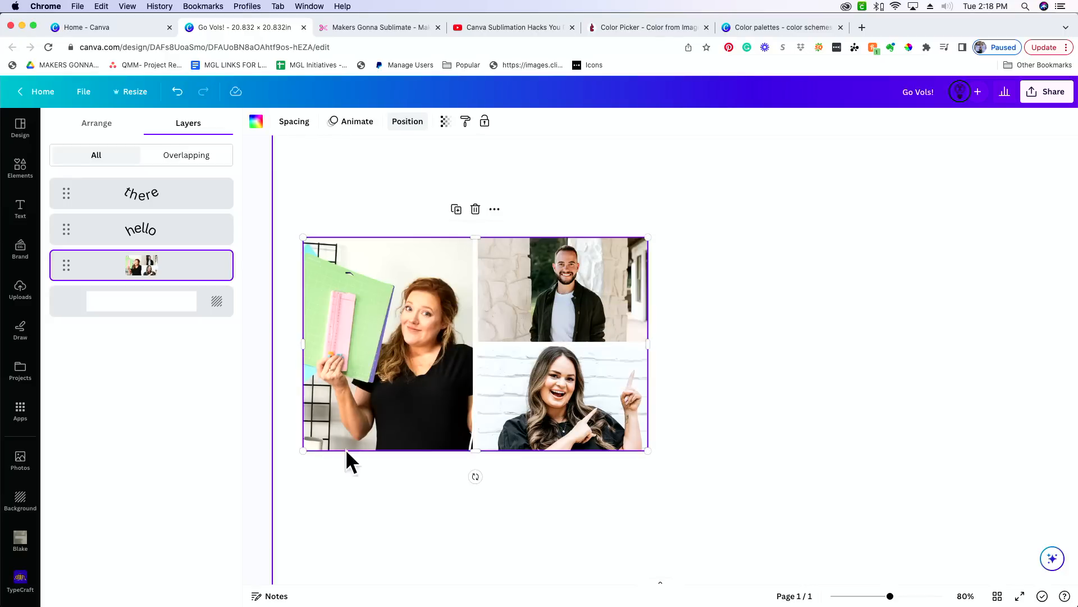
{"action": "left_click", "coordinate": [676, 394]}
{"action": "left_click", "coordinate": [582, 404]}
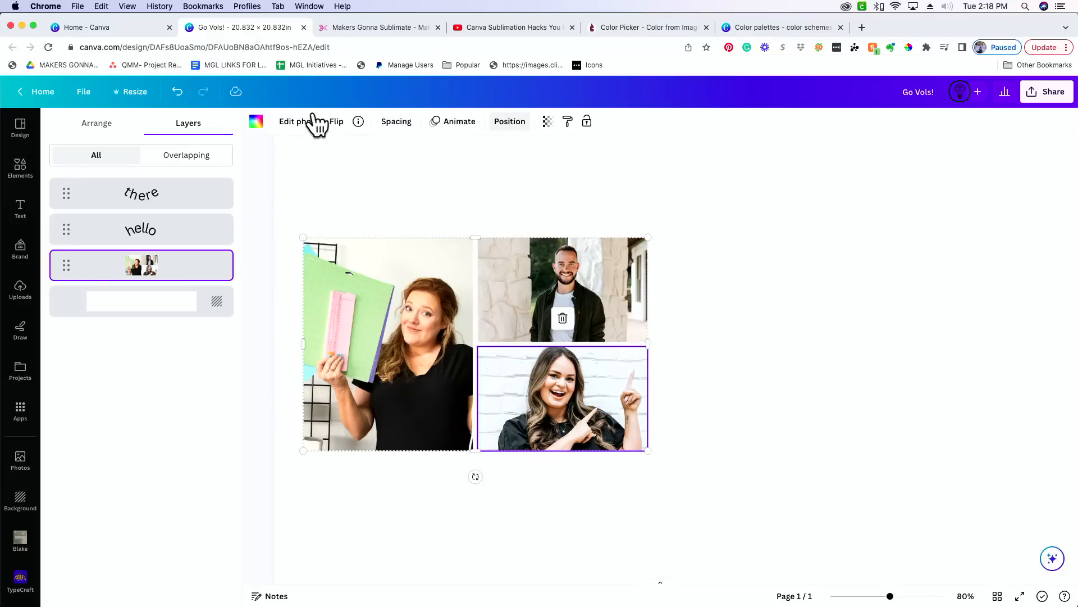
{"action": "left_click", "coordinate": [337, 122]}
{"action": "left_click", "coordinate": [348, 151]}
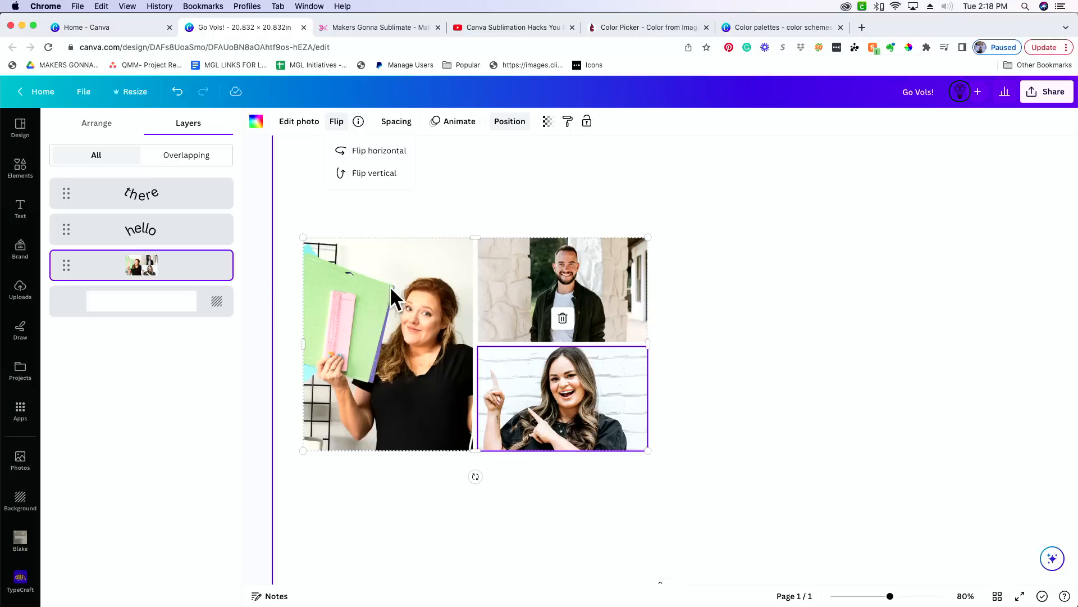
- Open the transparency setting of the curved "there" text, close it without changes and deselect the text
{"action": "left_click", "coordinate": [868, 595]}
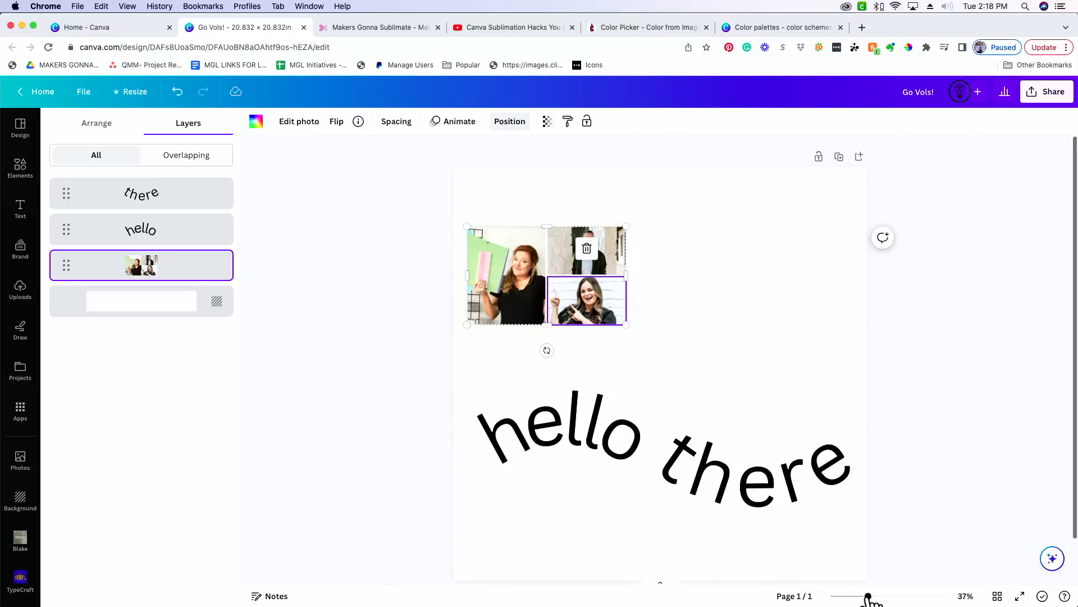
{"action": "left_click", "coordinate": [759, 498]}
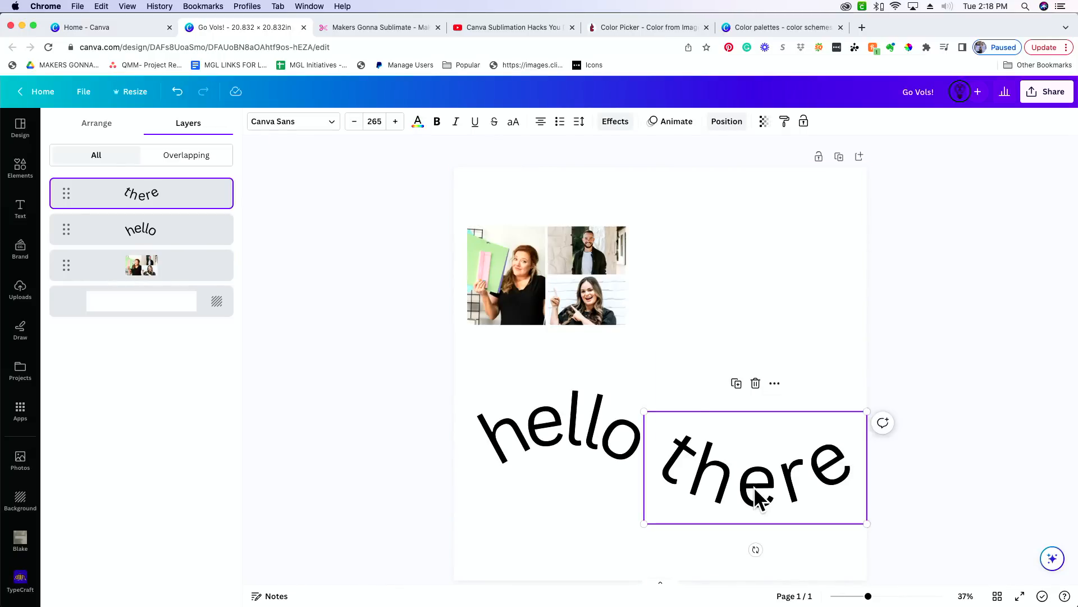
{"action": "left_click", "coordinate": [764, 122]}
{"action": "left_click", "coordinate": [765, 122]}
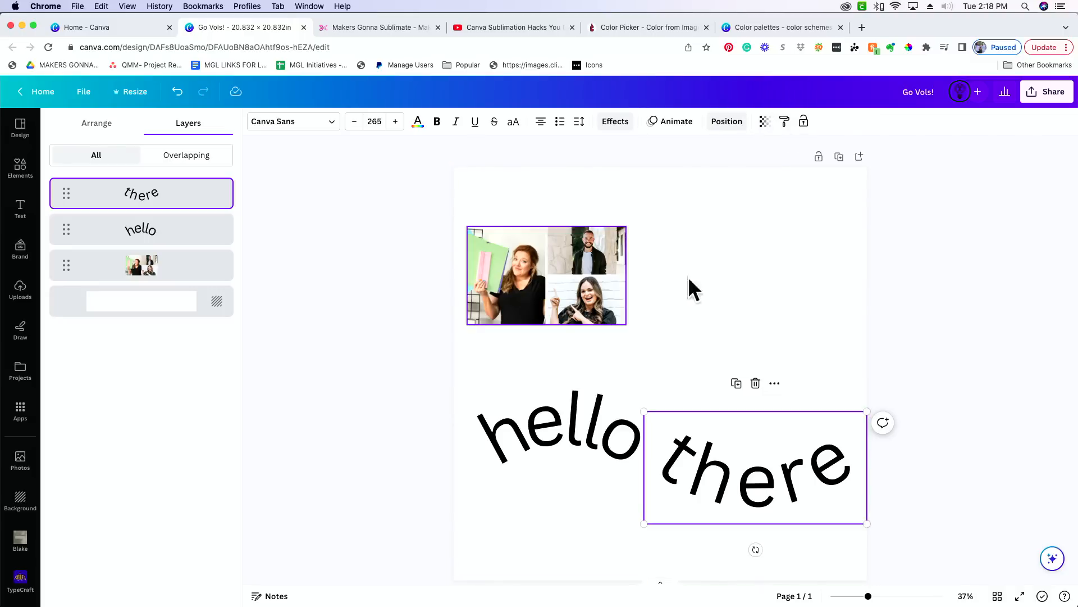
{"action": "left_click", "coordinate": [982, 295]}
{"action": "left_click", "coordinate": [982, 295]}
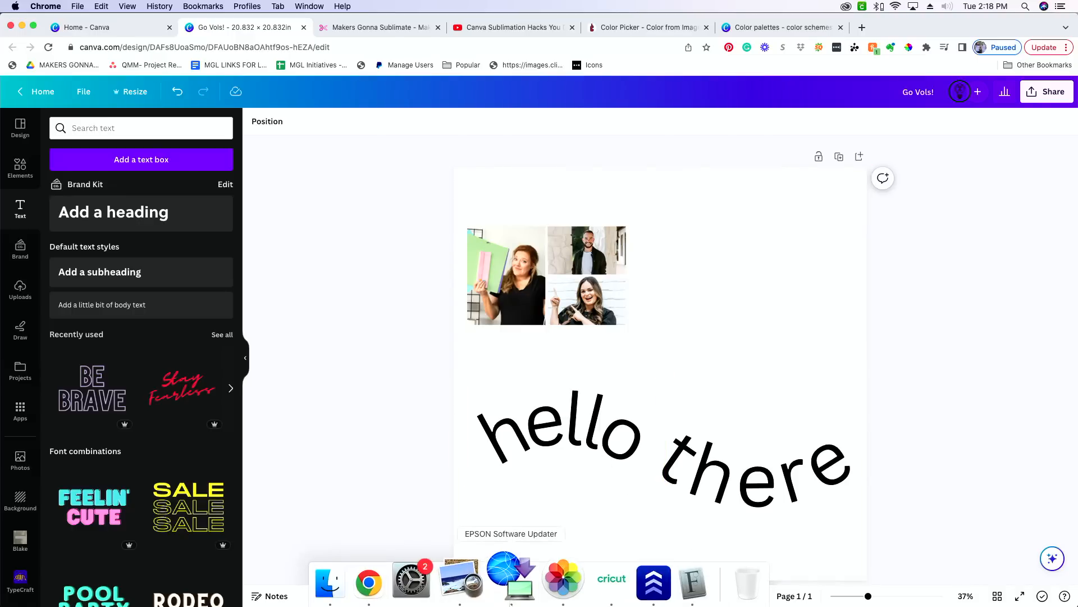
- Reopen Go Vols!.pdf from Finder and examine the helmet design and its lettering in Preview
{"action": "left_click", "coordinate": [366, 577]}
{"action": "double_click", "coordinate": [655, 162]}
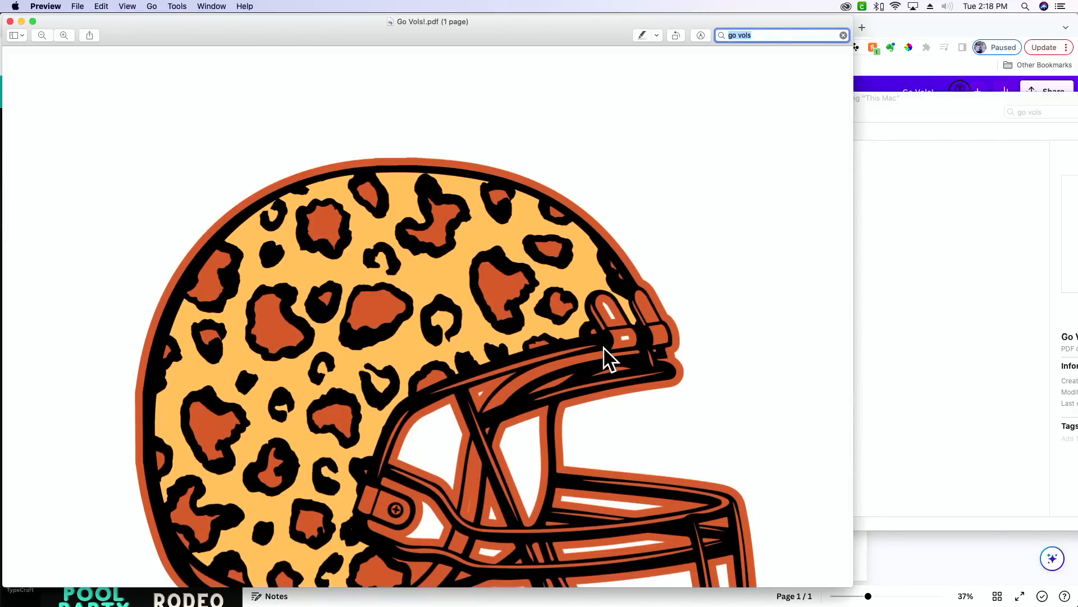
{"action": "scroll", "coordinate": [605, 346], "scroll_direction": "down", "scroll_amount": 5}
{"action": "scroll", "coordinate": [584, 308], "scroll_direction": "up", "scroll_amount": 5}
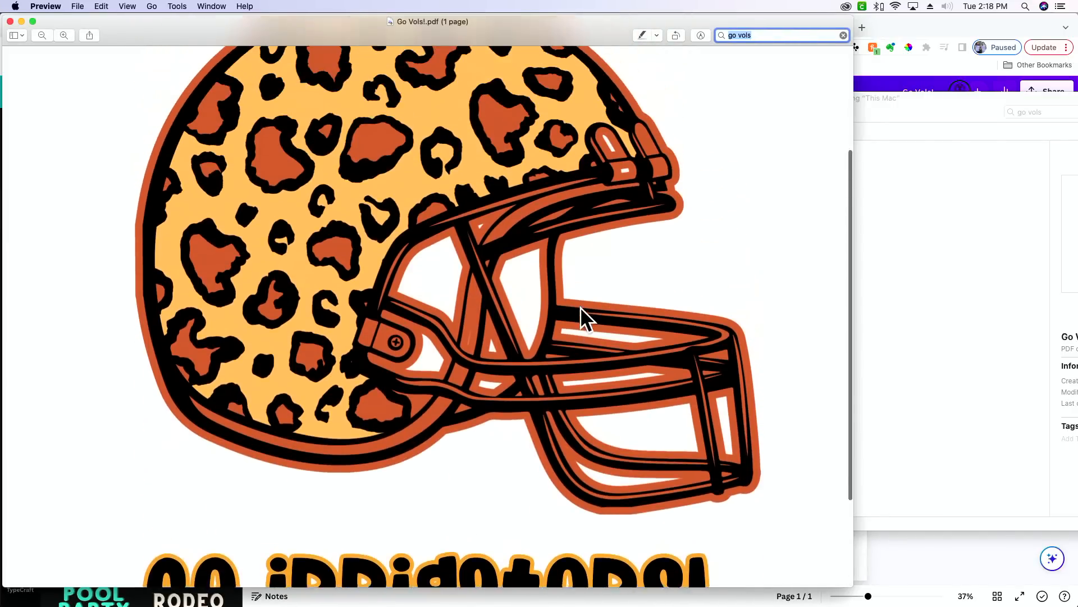
- Switch back to Canva and delete the photo grid and both curved words from the page
{"action": "left_click", "coordinate": [904, 559]}
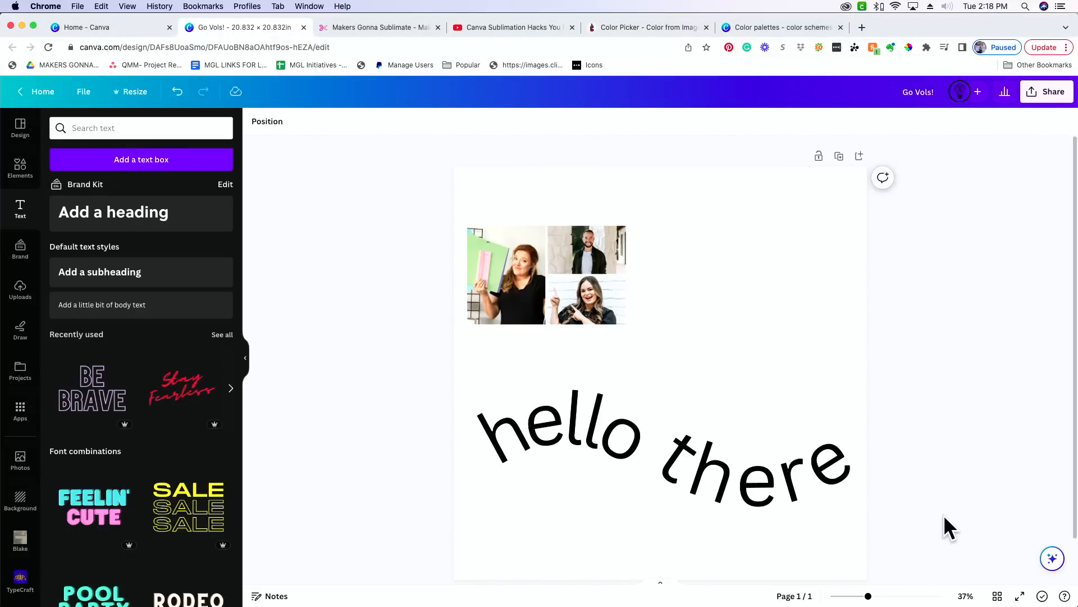
{"action": "left_click_drag", "start_coordinate": [927, 513], "coordinate": [465, 226]}
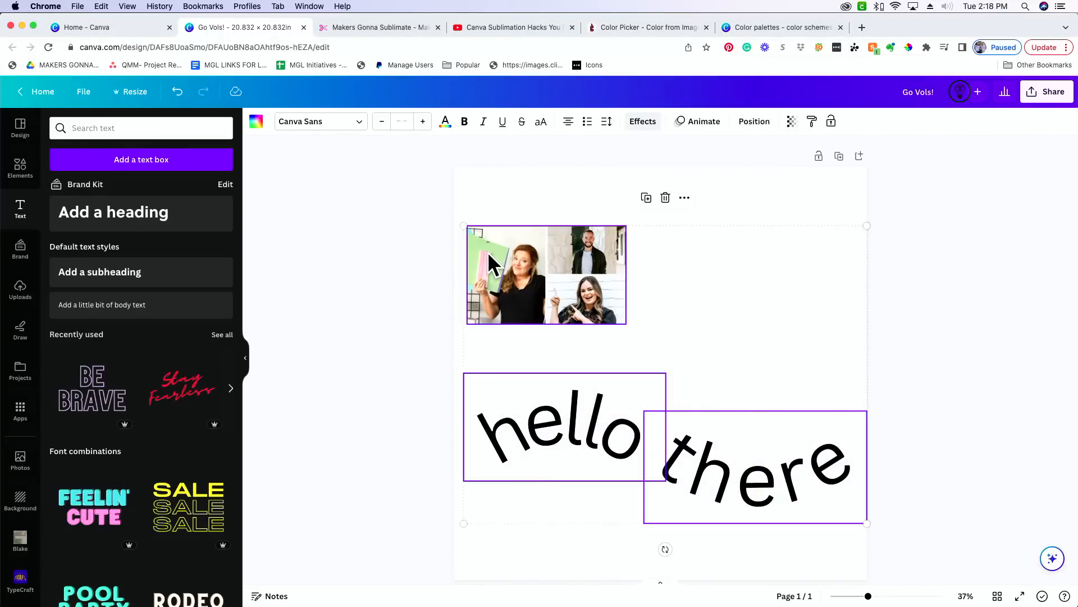
{"action": "key", "text": "BackSpace"}
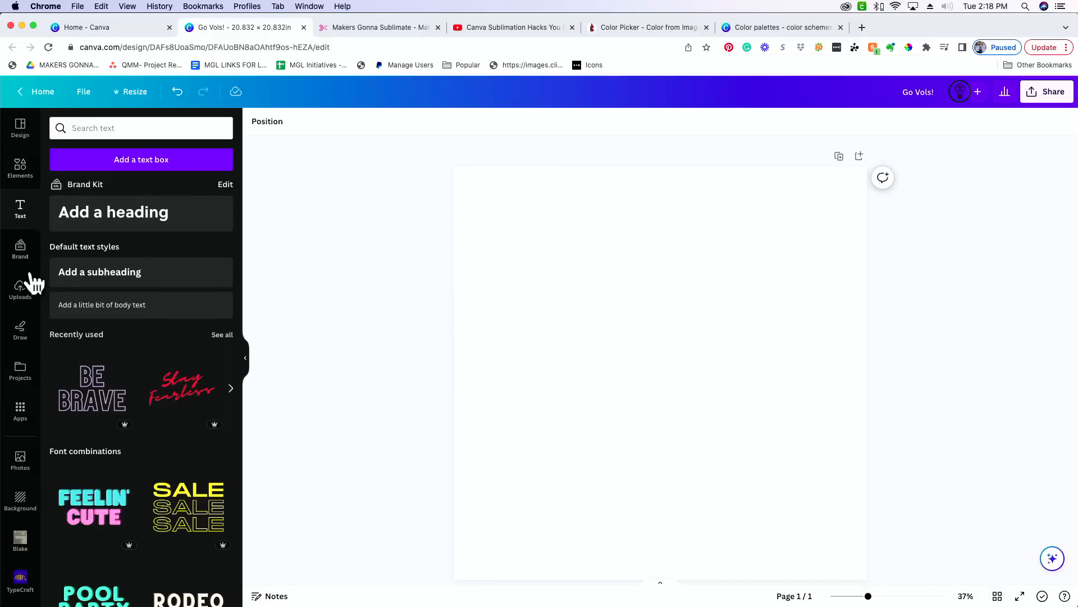
- Upload Go Vols!.pdf from the Downloads folder to Canva
{"action": "left_click", "coordinate": [26, 299]}
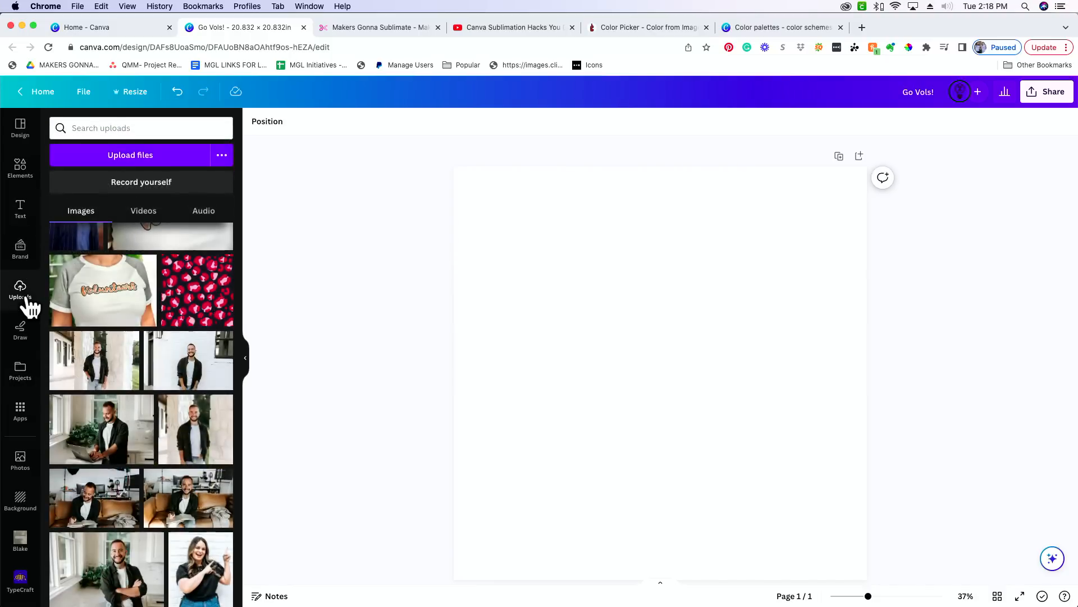
{"action": "left_click", "coordinate": [152, 158]}
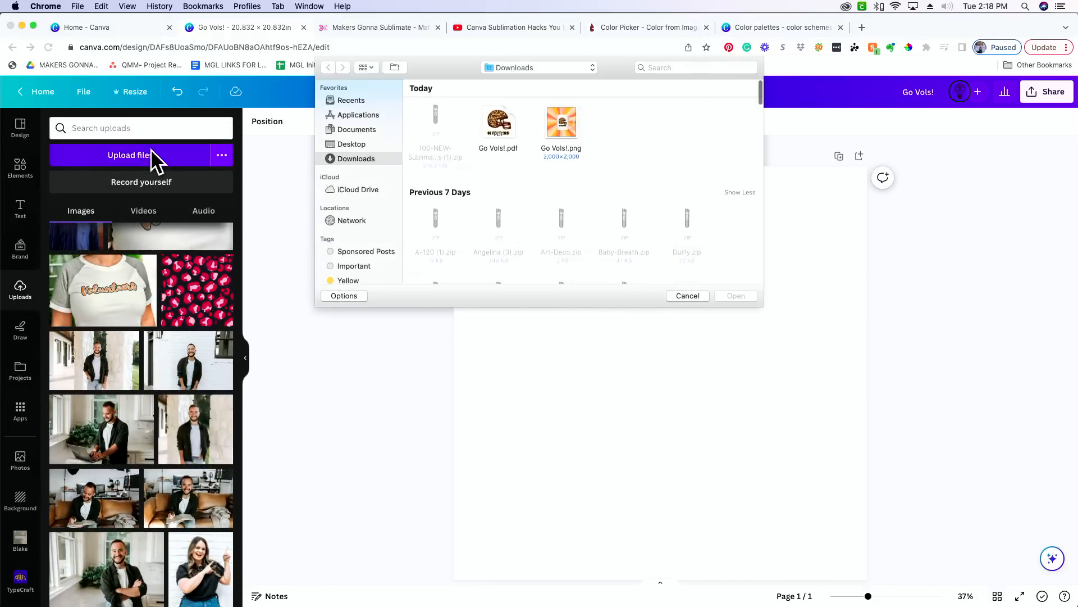
{"action": "double_click", "coordinate": [498, 124]}
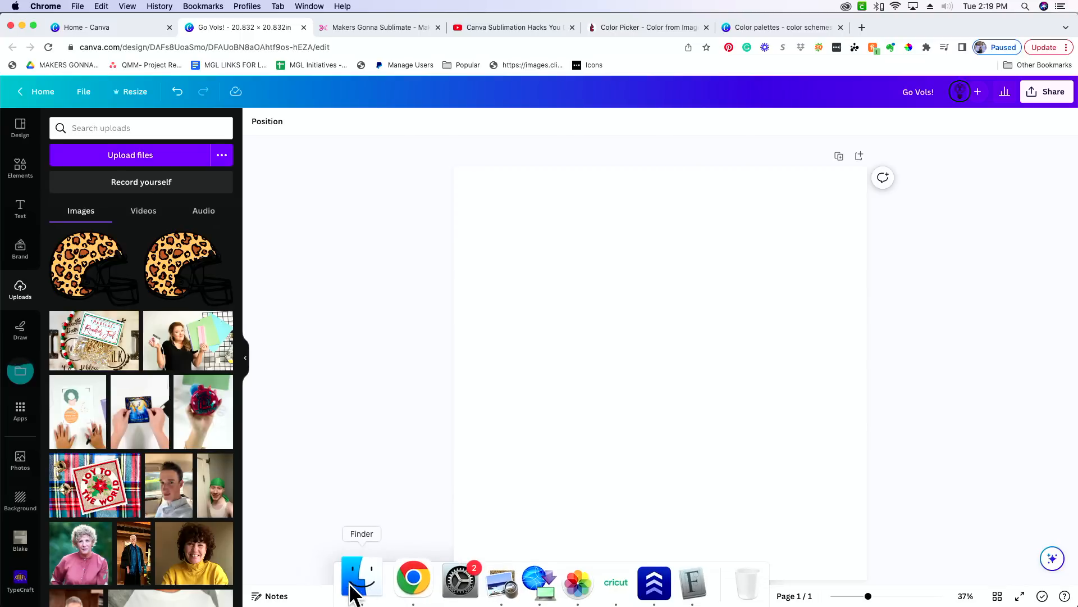
- Upload Go Vols!.pdf from Finder, place the imported helmet design on the blank page and deselect it
{"action": "left_click", "coordinate": [354, 584]}
{"action": "left_click_drag", "start_coordinate": [672, 160], "coordinate": [483, 270]}
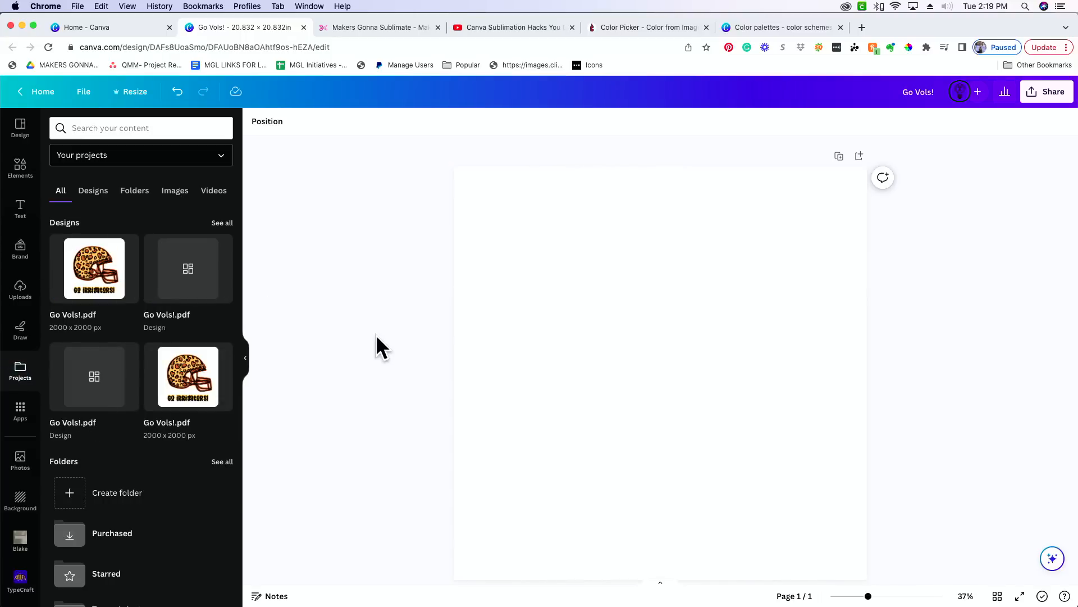
{"action": "left_click", "coordinate": [89, 281]}
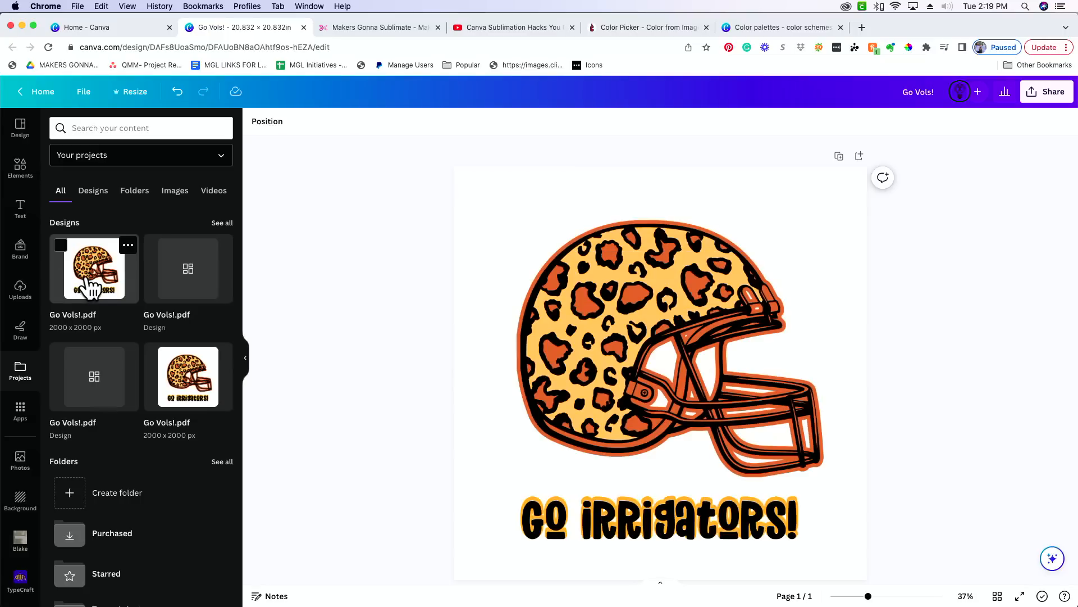
{"action": "left_click", "coordinate": [726, 342]}
{"action": "left_click", "coordinate": [945, 424]}
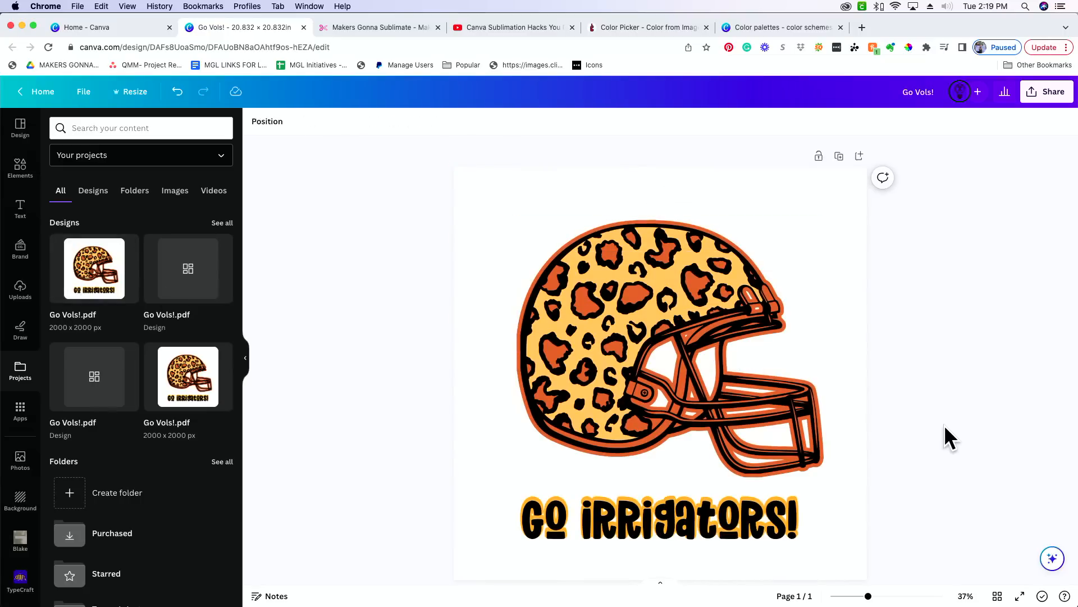
- Select the helmet and the "GO" lettering individually to examine how the imported PDF design is split into elements
{"action": "left_click_drag", "start_coordinate": [955, 392], "coordinate": [490, 567]}
{"action": "left_click", "coordinate": [404, 419]}
{"action": "left_click", "coordinate": [172, 388]}
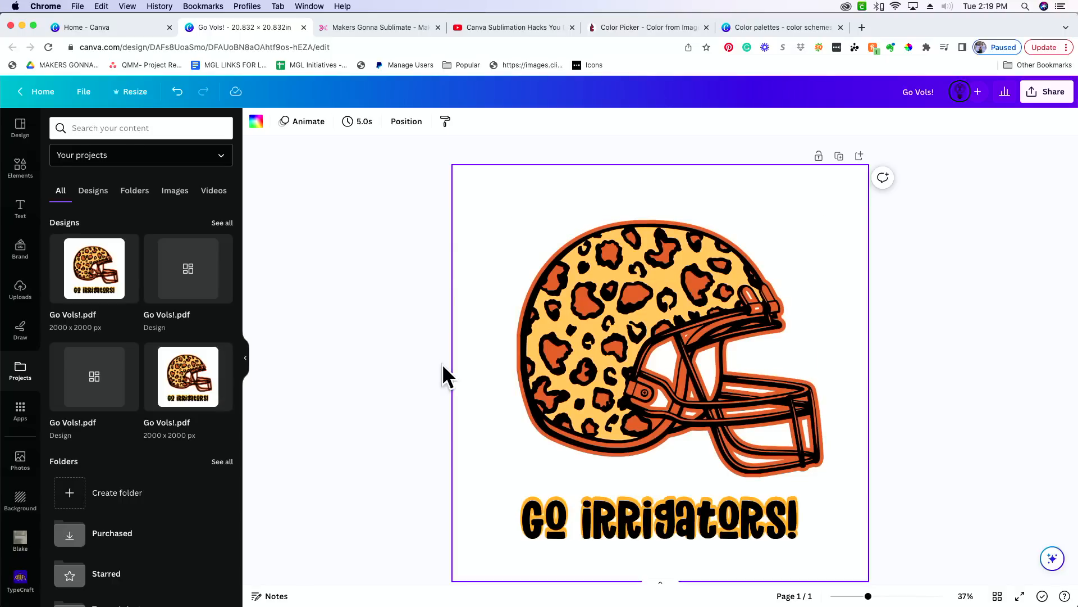
{"action": "left_click", "coordinate": [627, 344]}
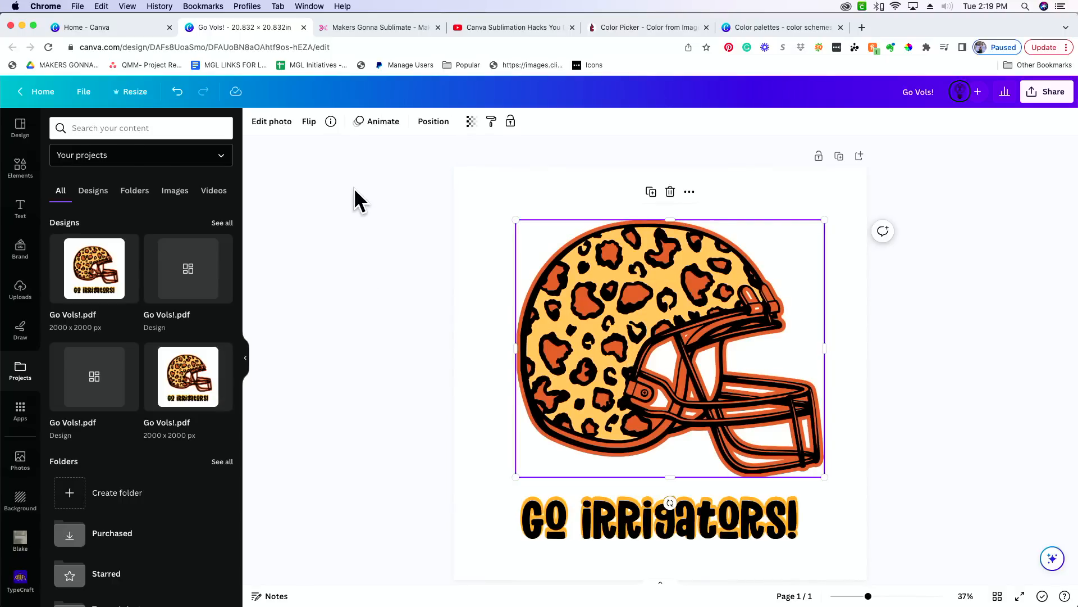
{"action": "left_click", "coordinate": [548, 532]}
{"action": "left_click", "coordinate": [319, 409]}
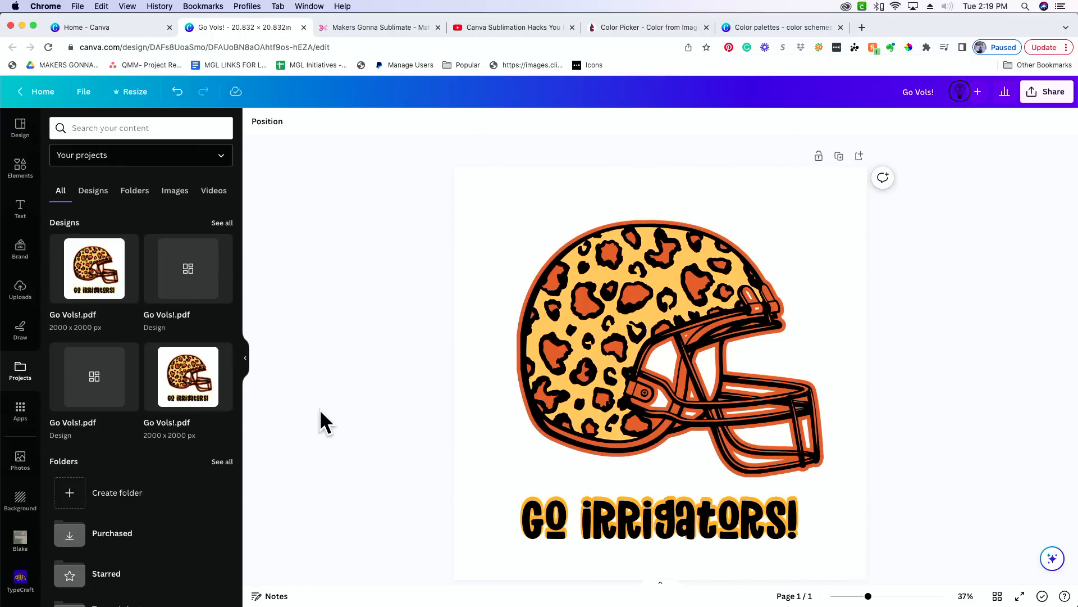
{"action": "left_click_drag", "start_coordinate": [995, 169], "coordinate": [424, 599]}
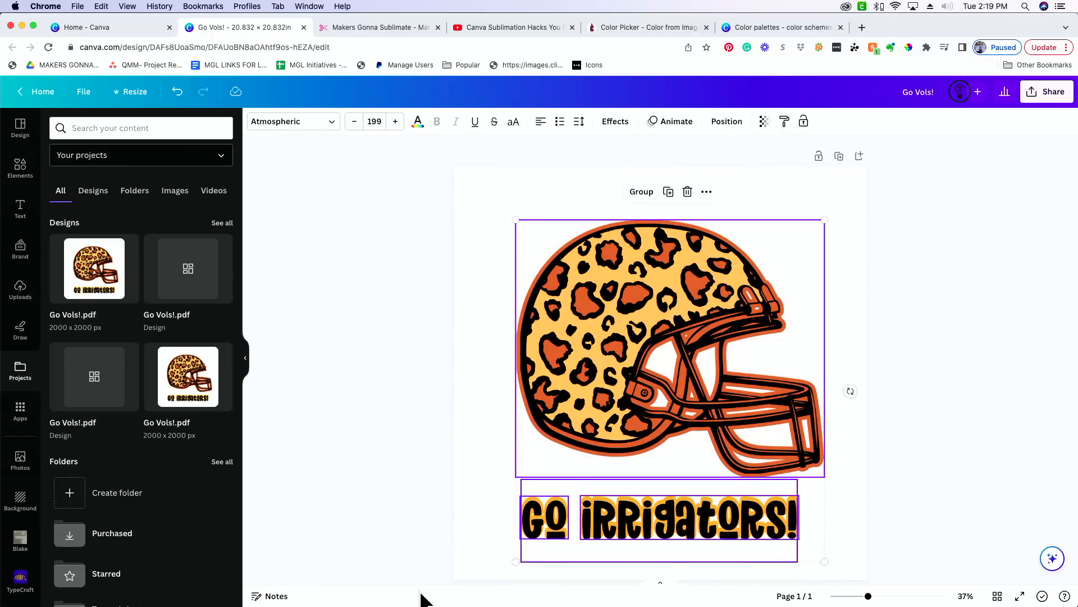
{"action": "key", "text": "Delete"}
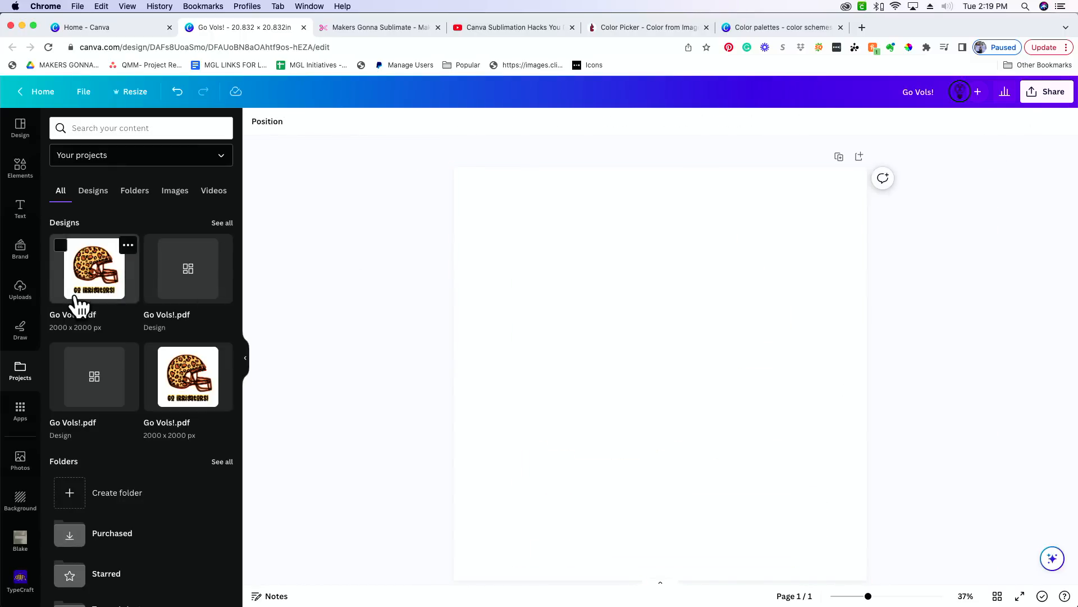
{"action": "key", "text": "ctrl+z"}
- Download the helmet design as a JPG and open Go Vols!.jpg in Preview
{"action": "left_click", "coordinate": [1044, 93]}
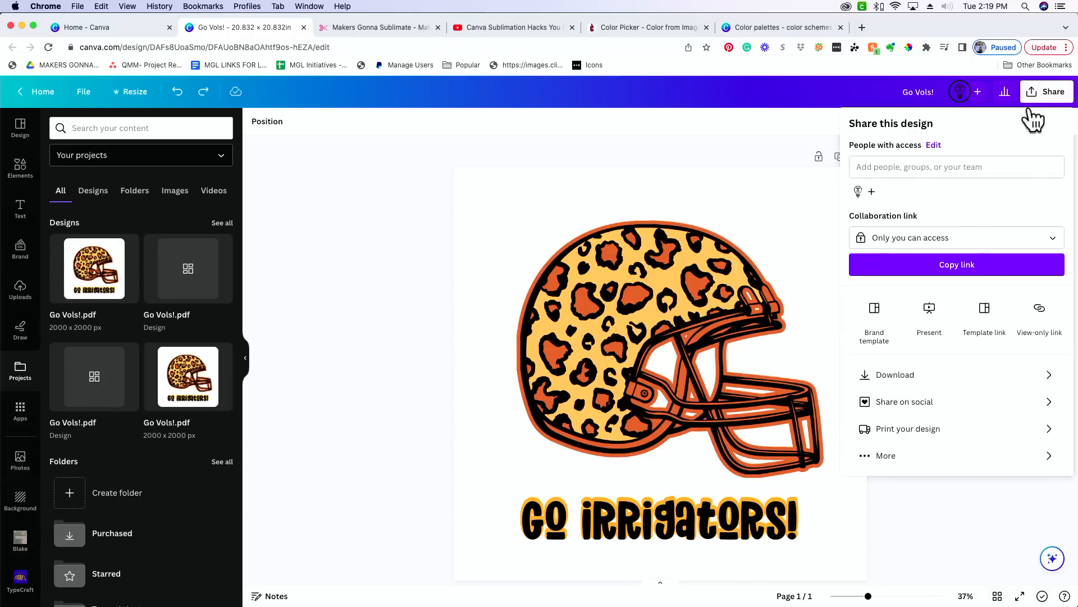
{"action": "left_click", "coordinate": [913, 376]}
{"action": "left_click", "coordinate": [978, 174]}
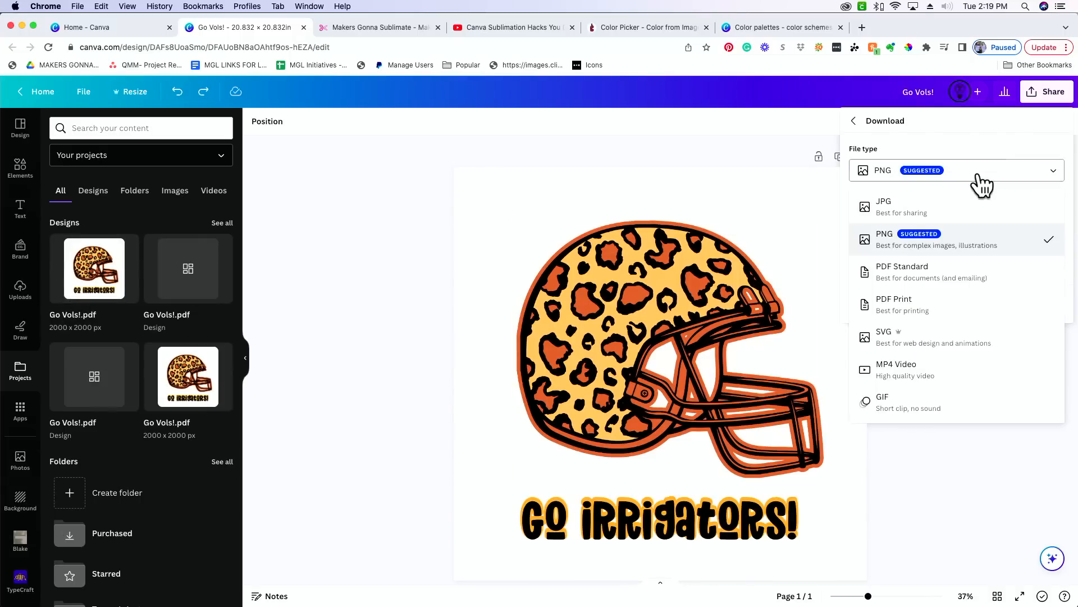
{"action": "left_click", "coordinate": [976, 206]}
{"action": "left_click", "coordinate": [981, 310]}
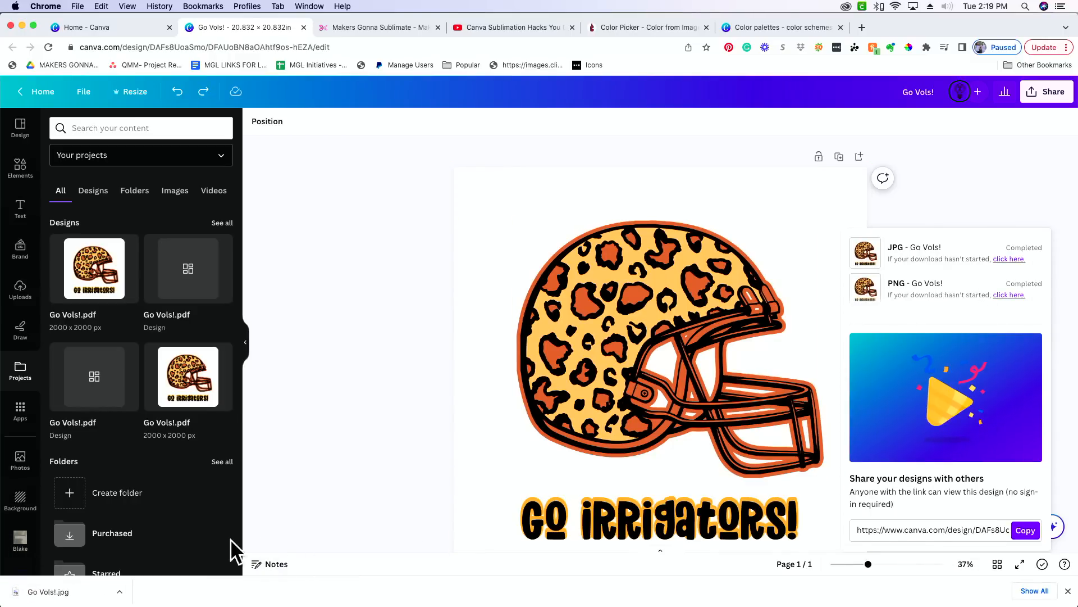
{"action": "left_click", "coordinate": [49, 594]}
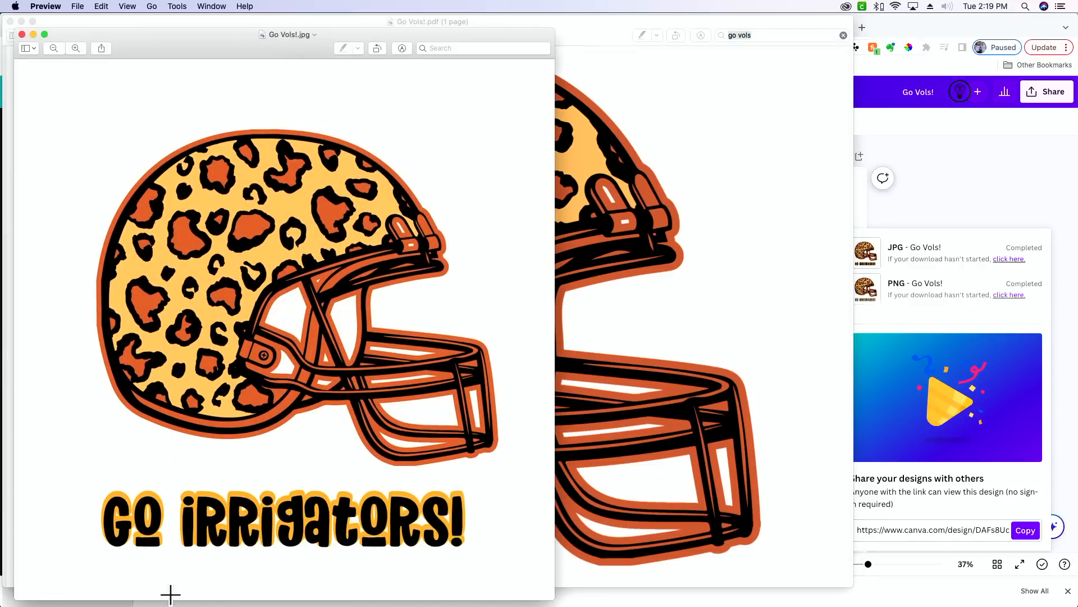
- Switch back to Canva and delete the helmet and all "GO IRRIGATORS!" lettering from the page
{"action": "left_click", "coordinate": [965, 214]}
{"action": "left_click_drag", "start_coordinate": [355, 314], "coordinate": [760, 534]}
{"action": "key", "text": "Delete"}
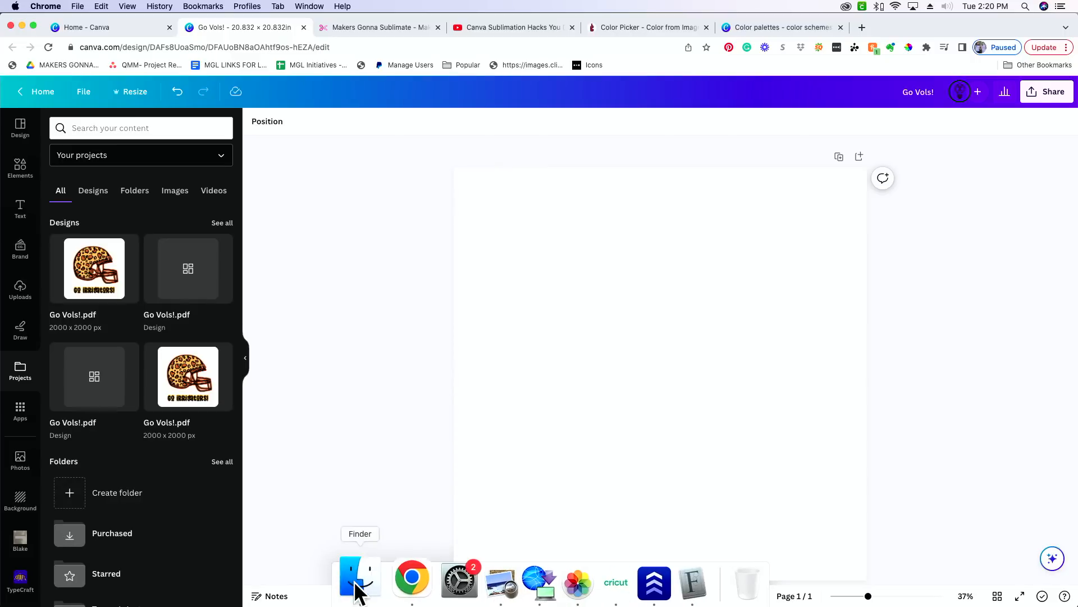
- Add Go Vols!.jpg from Finder to the blank page and enlarge it to cover the whole page
{"action": "left_click", "coordinate": [356, 584]}
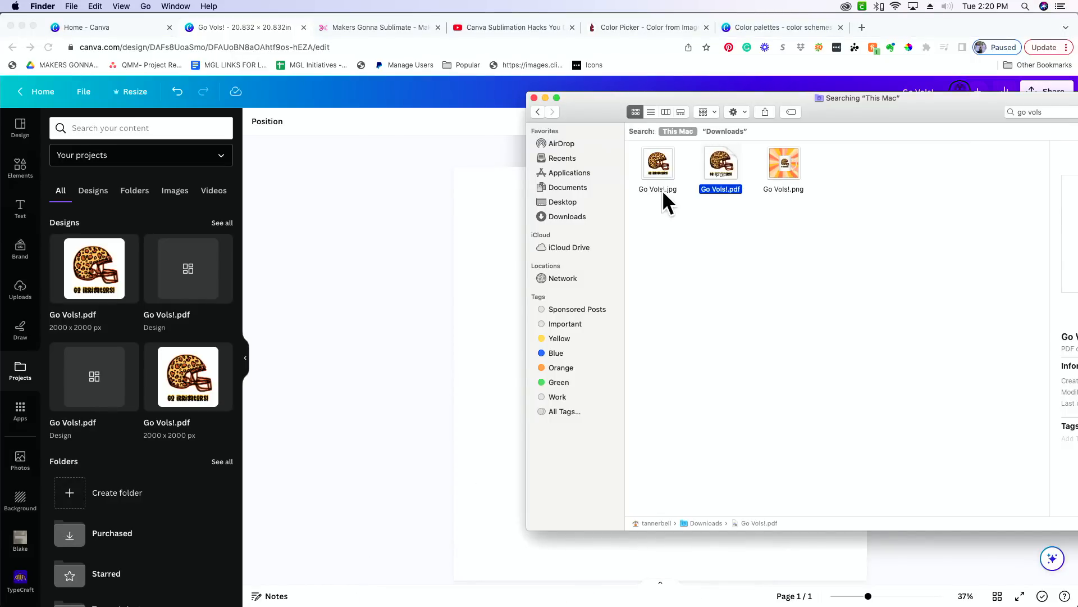
{"action": "left_click_drag", "start_coordinate": [660, 168], "coordinate": [491, 262]}
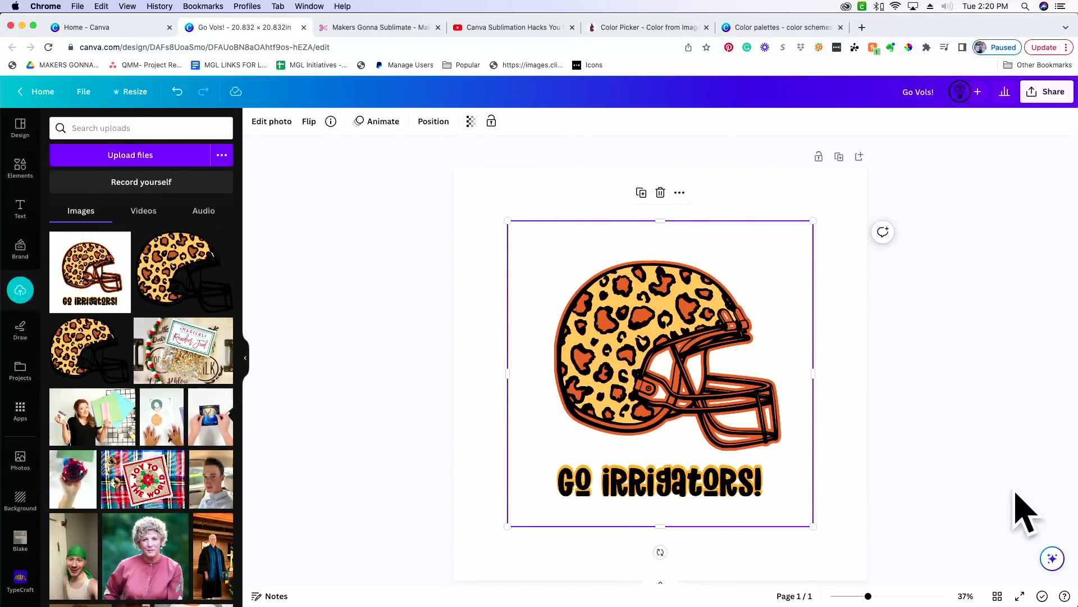
{"action": "left_click_drag", "start_coordinate": [503, 526], "coordinate": [412, 556]}
{"action": "left_click_drag", "start_coordinate": [816, 218], "coordinate": [893, 152]}
- Flip the full-page helmet image horizontally and deselect it
{"action": "left_click", "coordinate": [320, 128]}
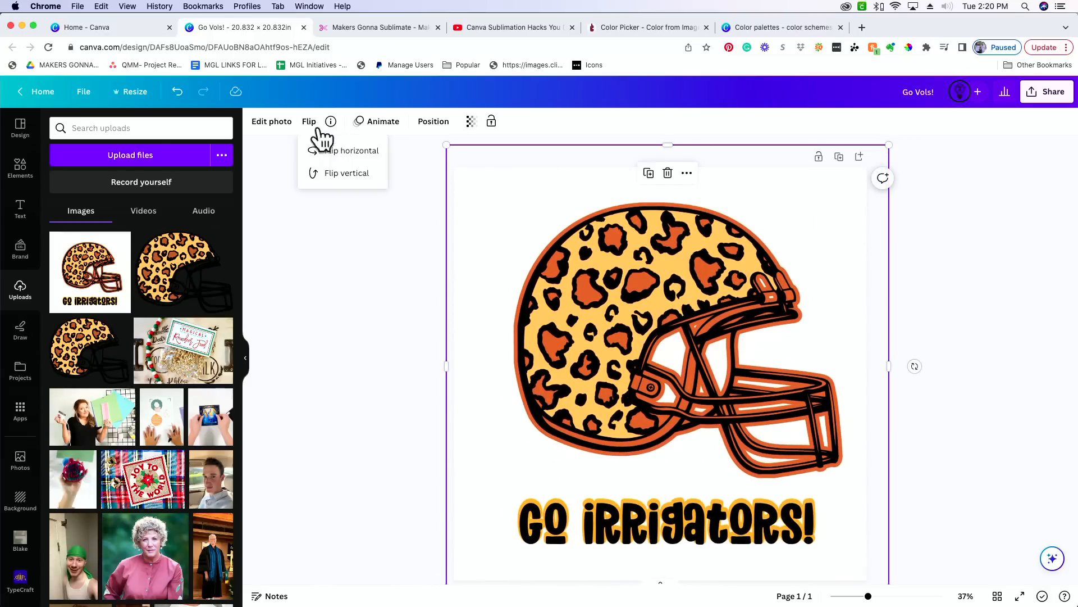
{"action": "left_click", "coordinate": [328, 151]}
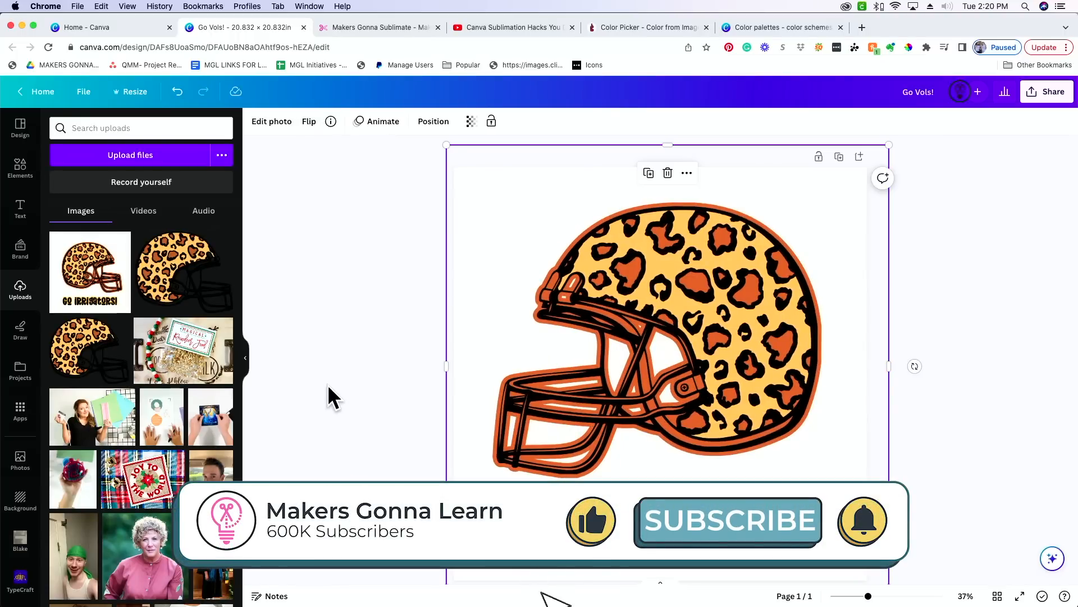
{"action": "left_click", "coordinate": [328, 386]}
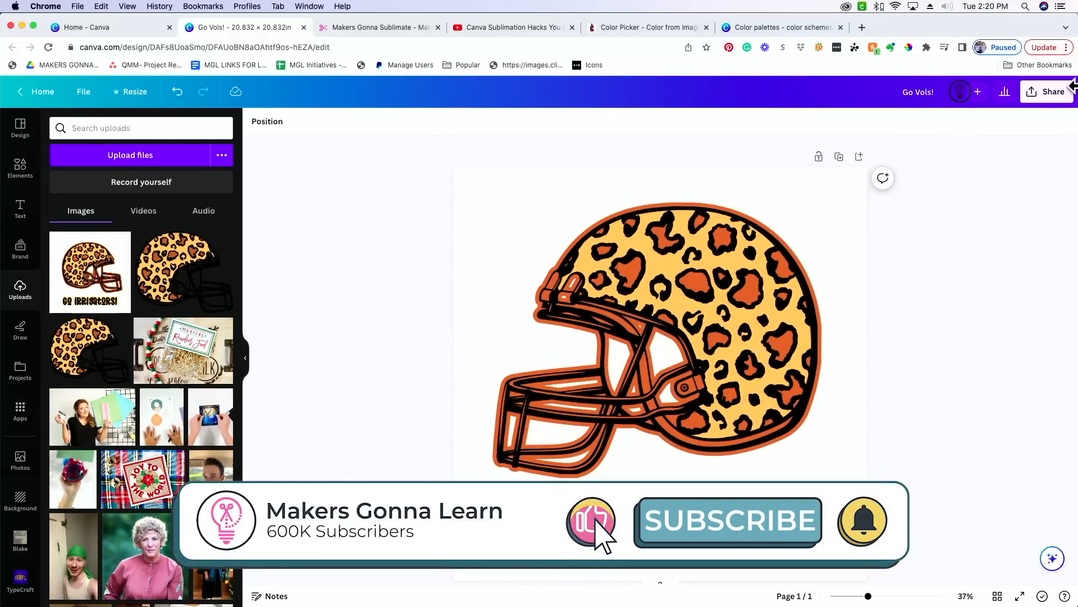
- Open and close the sharing options without changes, and shift the mirrored helmet image slightly left on the page
{"action": "left_click", "coordinate": [1035, 94]}
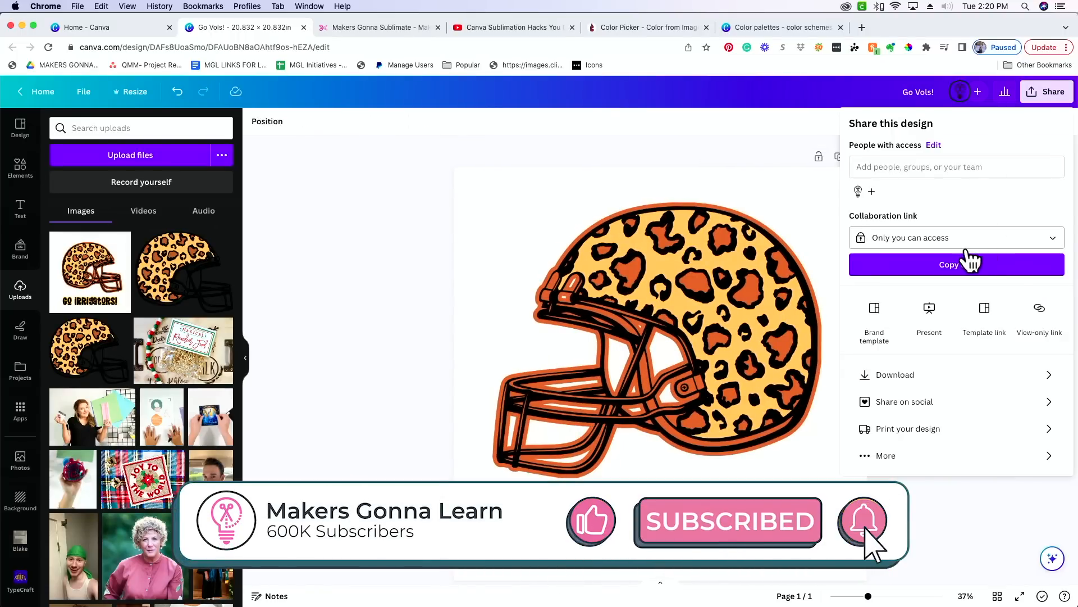
{"action": "left_click", "coordinate": [922, 500]}
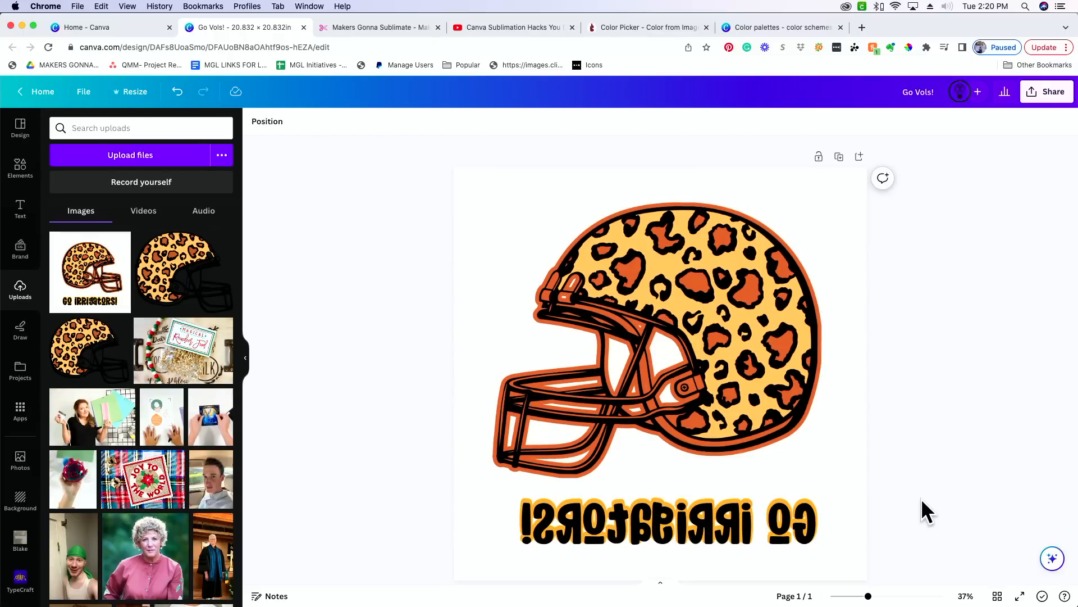
{"action": "left_click", "coordinate": [792, 393]}
{"action": "left_click_drag", "start_coordinate": [802, 366], "coordinate": [797, 366]}
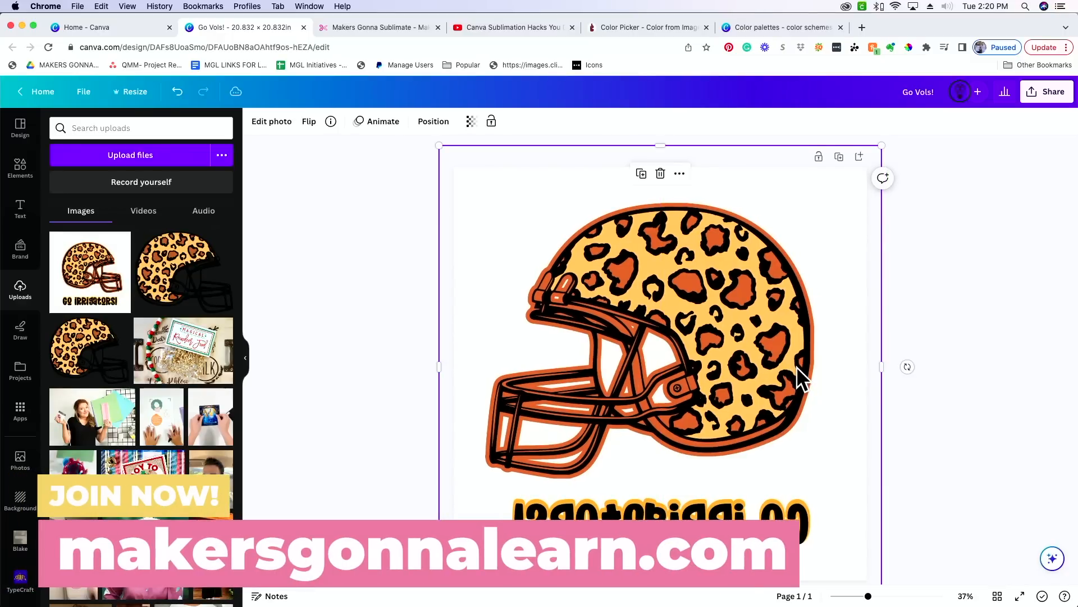